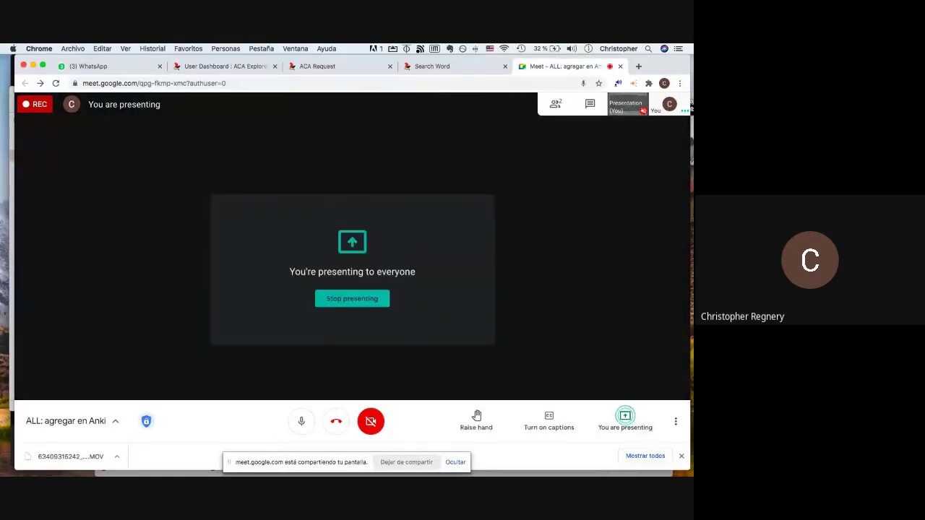
Switch to Anki, open the window for adding a new card and hide the screen-sharing notice.
{"action": "left_click", "coordinate": [478, 467]}
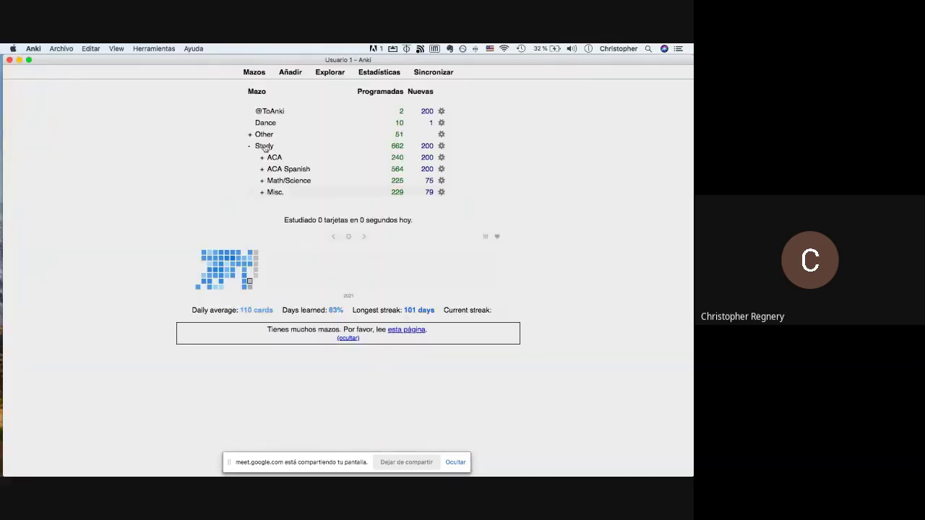
{"action": "left_click", "coordinate": [294, 73]}
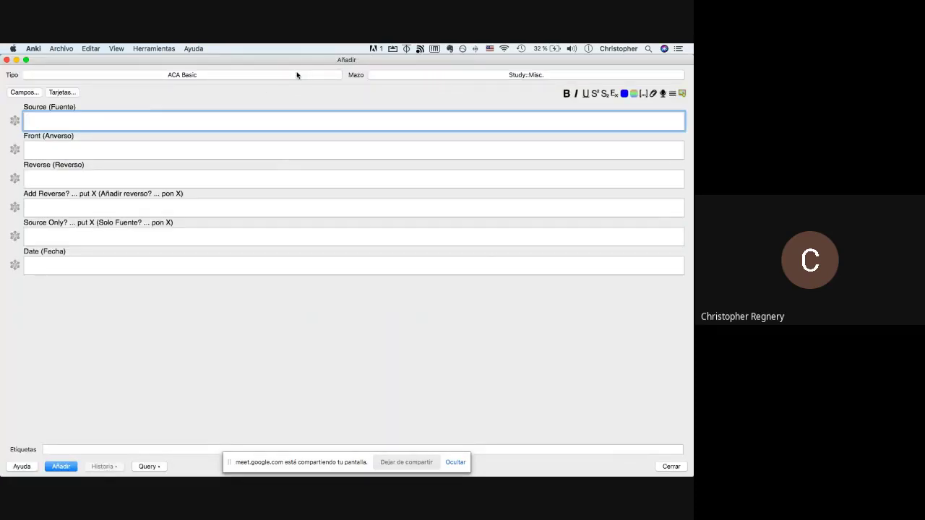
{"action": "key", "text": "super+Tab"}
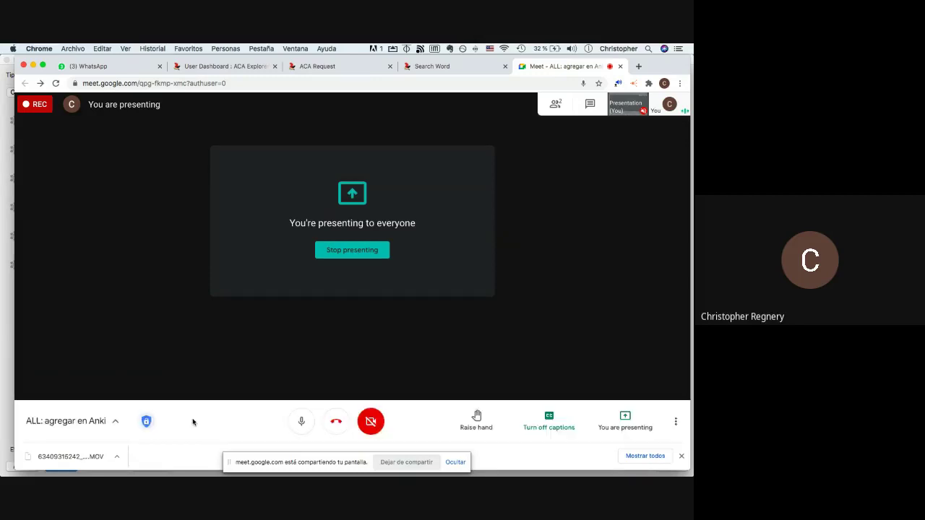
{"action": "key", "text": "super+Tab"}
{"action": "key", "text": "super+Tab"}
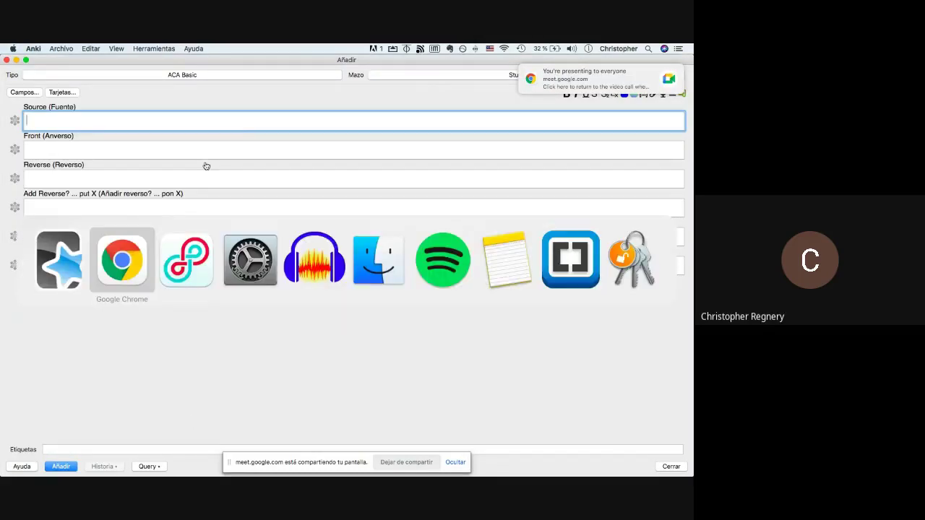
{"action": "key", "text": "Escape"}
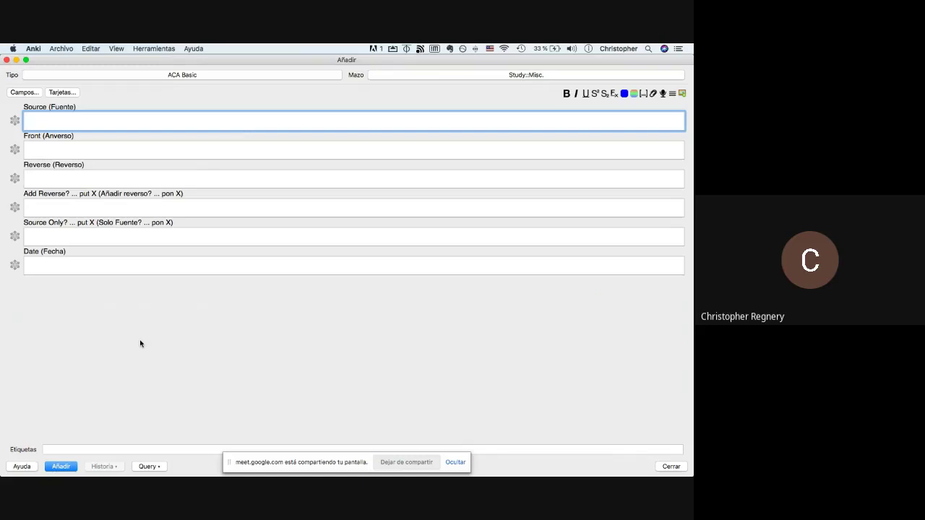
{"action": "left_click", "coordinate": [454, 462]}
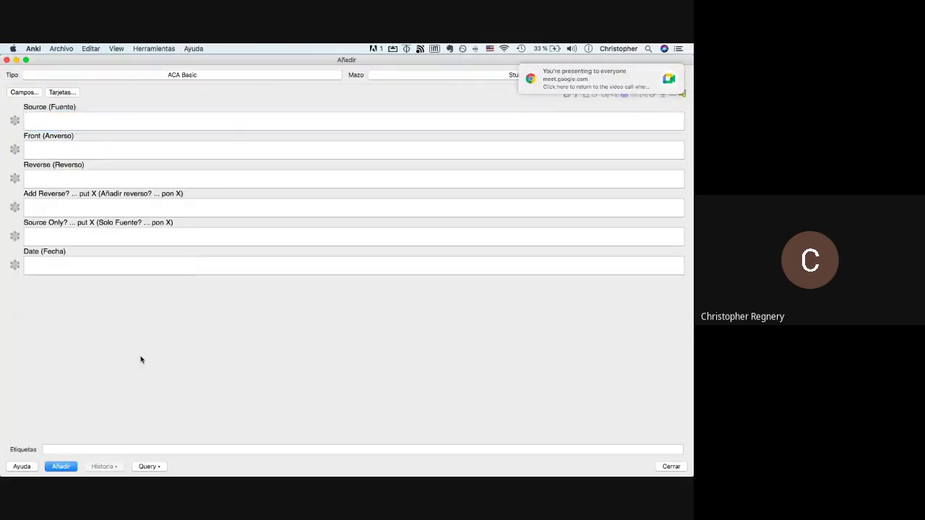
Switch to Finder and open the Computer Science folder from Documentos in a new tab.
{"action": "key", "text": "super+Tab"}
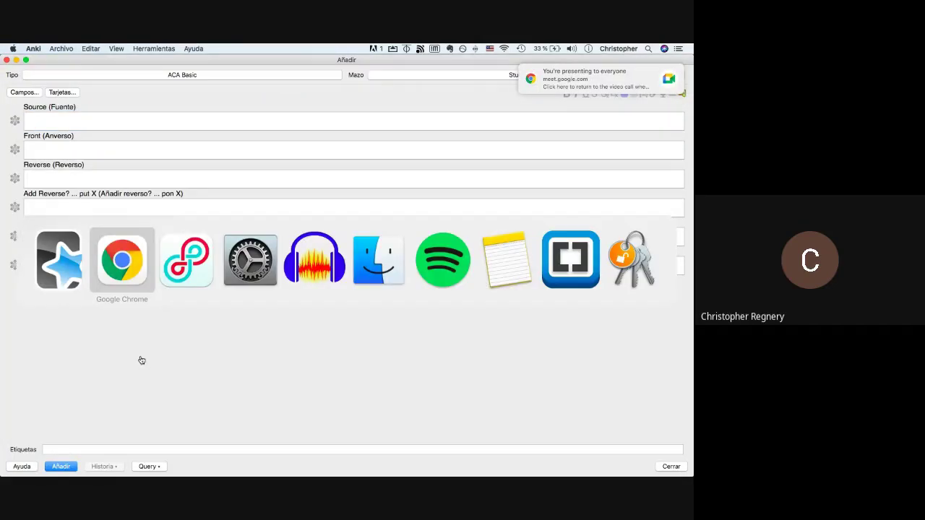
{"action": "left_click", "coordinate": [379, 260]}
{"action": "scroll", "coordinate": [279, 228], "scroll_direction": "up", "scroll_amount": 3}
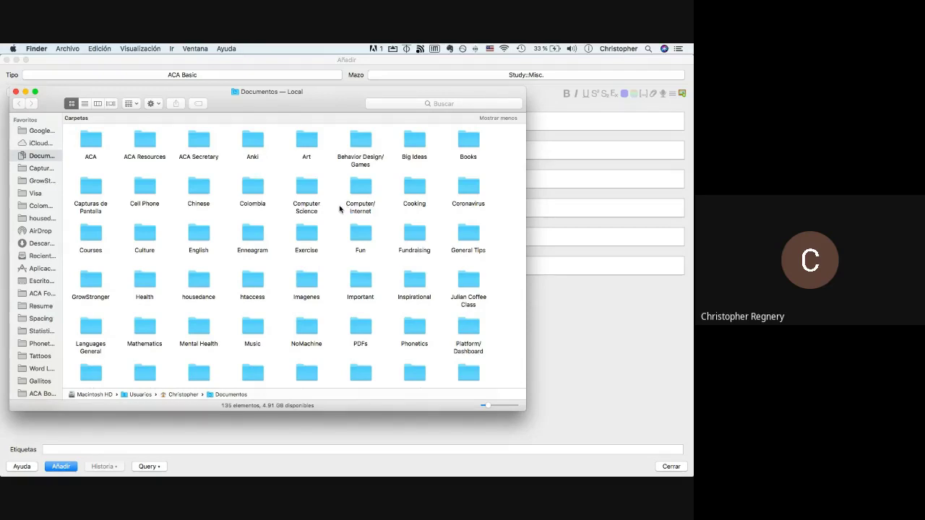
{"action": "double_click", "coordinate": [306, 196]}
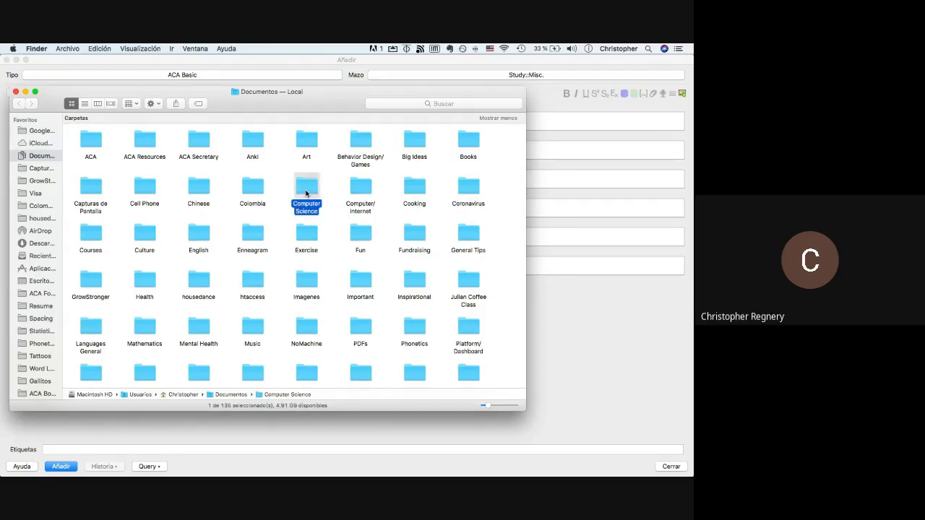
{"action": "key", "text": "super+bracketleft"}
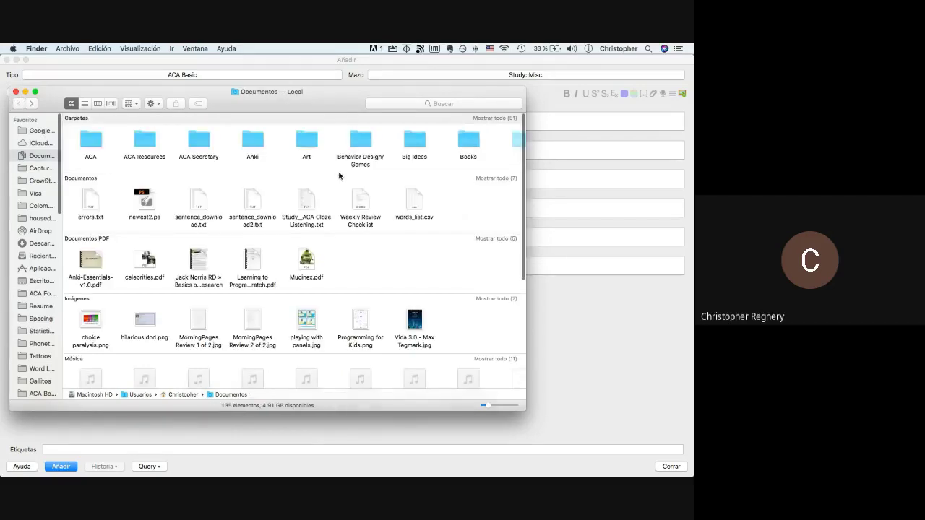
{"action": "left_click", "coordinate": [504, 118]}
{"action": "double_click", "coordinate": [303, 192], "text": "super"}
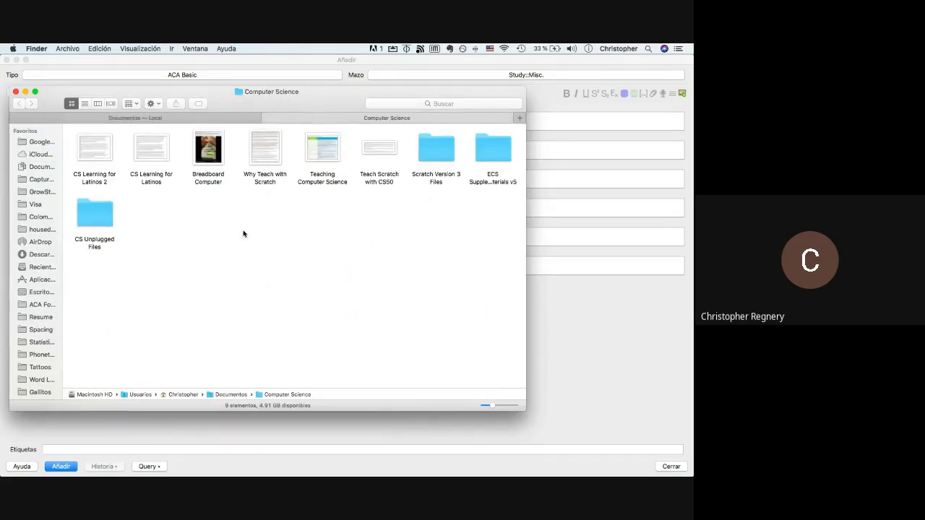
Preview the CS Learning for Latinos and Teaching Computer Science images in the Computer Science folder.
{"action": "left_click", "coordinate": [89, 149]}
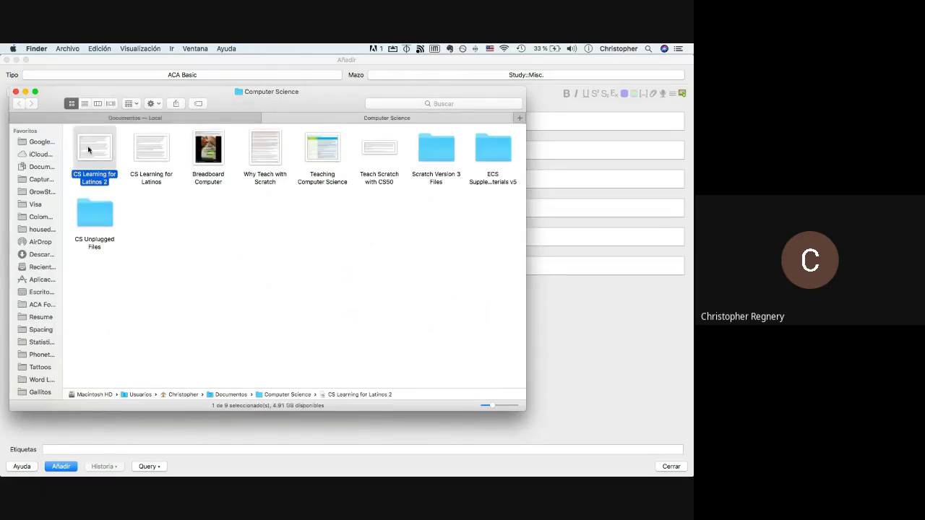
{"action": "key", "text": "space"}
{"action": "key", "text": "Right"}
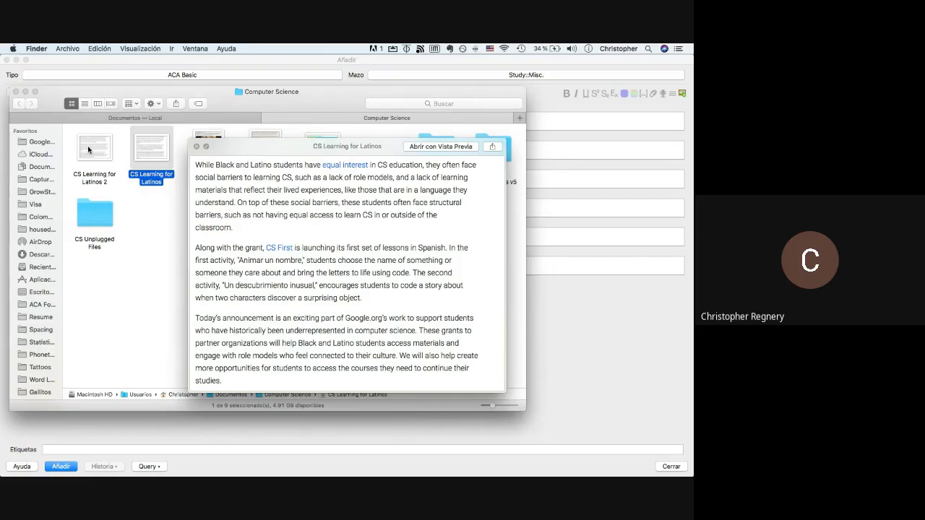
{"action": "left_click", "coordinate": [159, 203]}
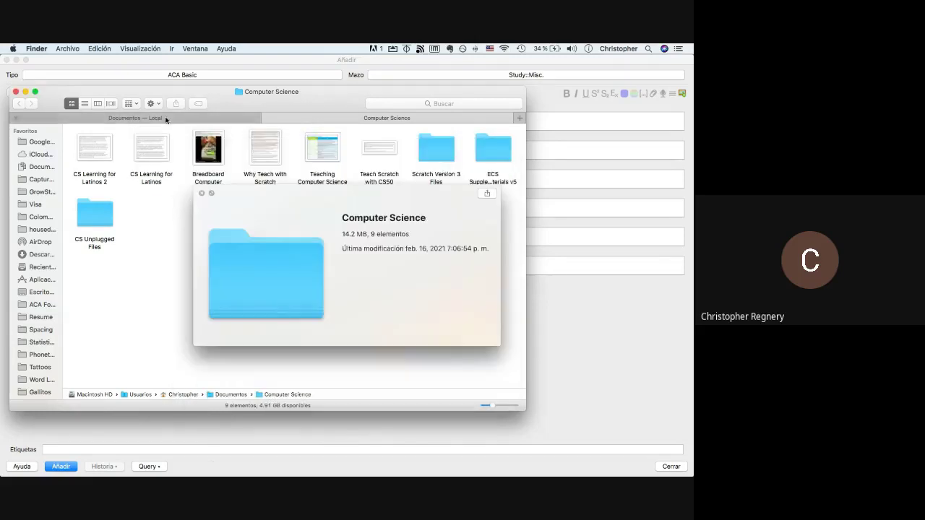
{"action": "key", "text": "space"}
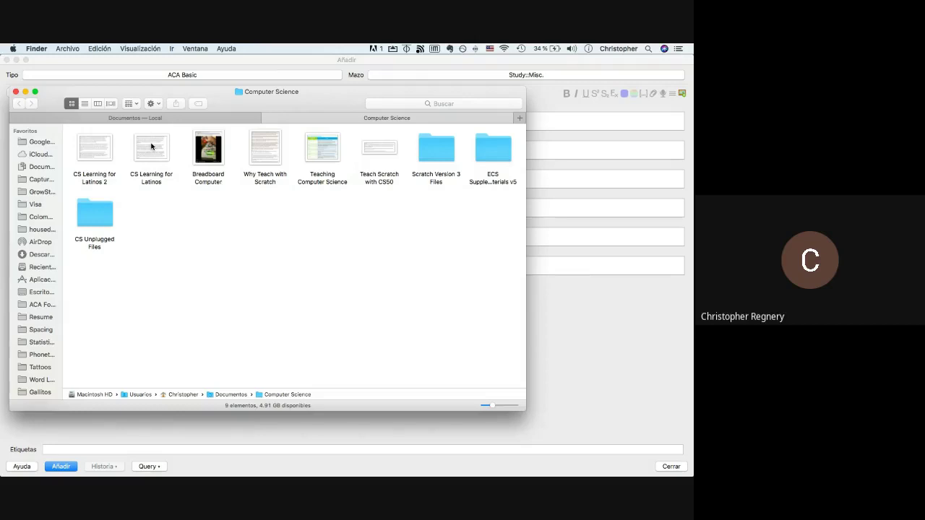
{"action": "left_click", "coordinate": [323, 151]}
{"action": "key", "text": "space"}
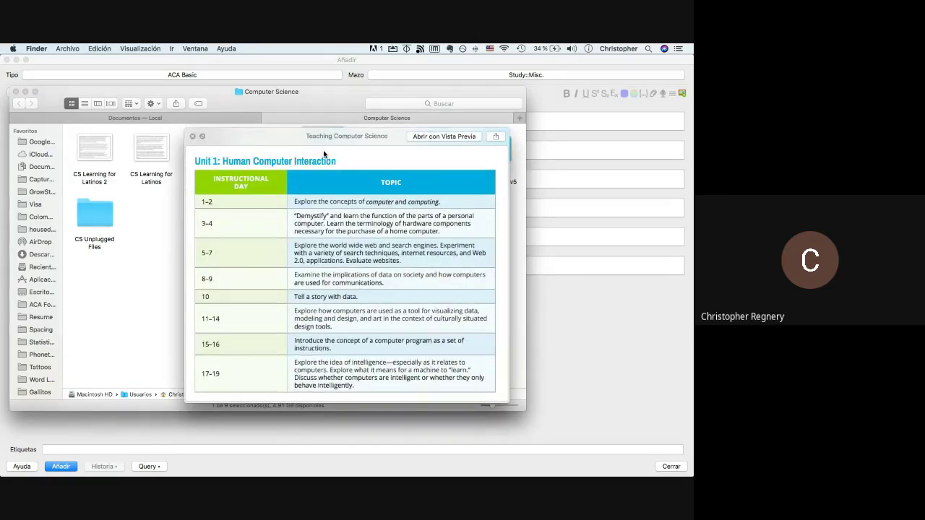
{"action": "key", "text": "space"}
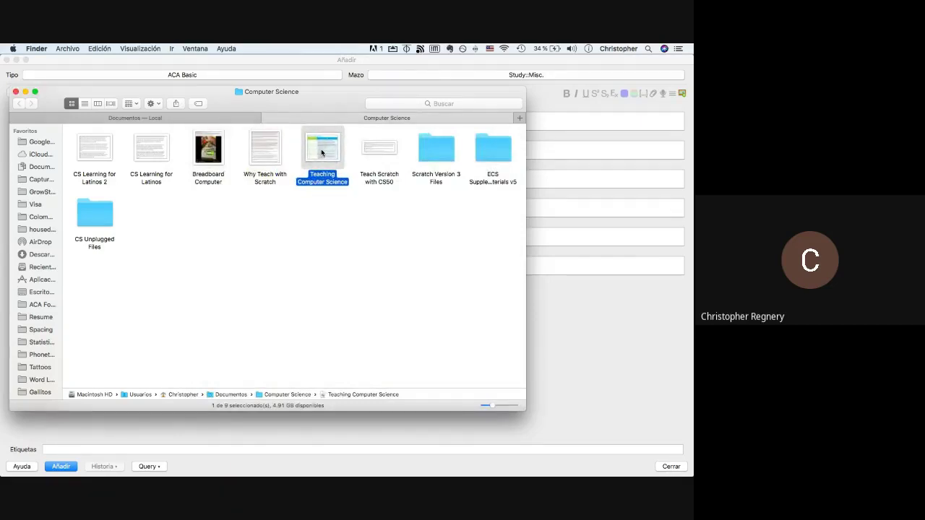
Insert the Teaching Computer Science image into the Source (Fuente) field of the new Anki card.
{"action": "left_click_drag", "start_coordinate": [322, 152], "coordinate": [138, 119]}
{"action": "key", "text": "super+Tab"}
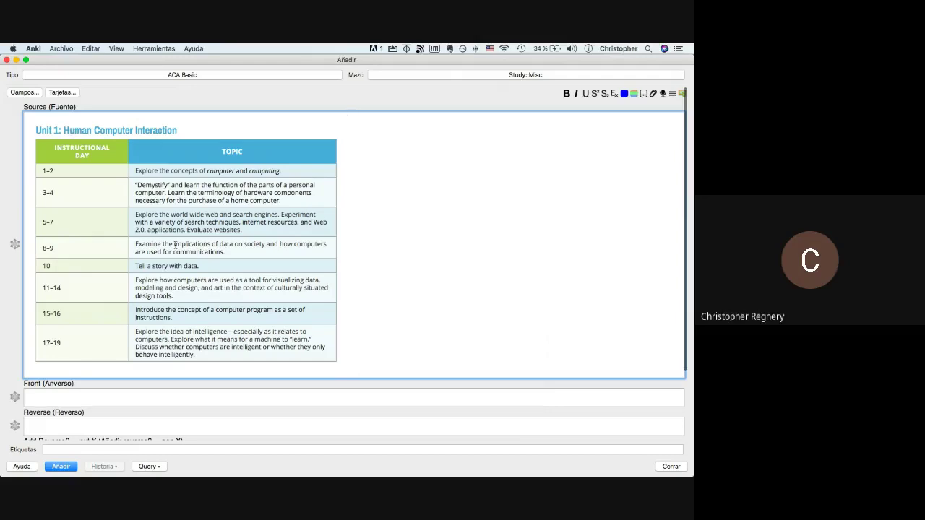
{"action": "scroll", "coordinate": [175, 246], "scroll_direction": "down", "scroll_amount": 3}
{"action": "scroll", "coordinate": [175, 246], "scroll_direction": "up", "scroll_amount": 3}
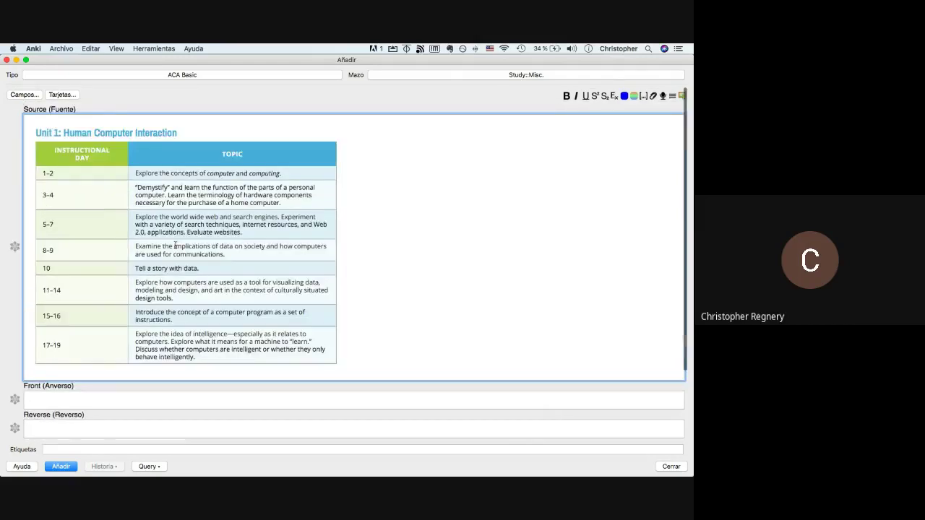
{"action": "scroll", "coordinate": [174, 246], "scroll_direction": "down", "scroll_amount": 1}
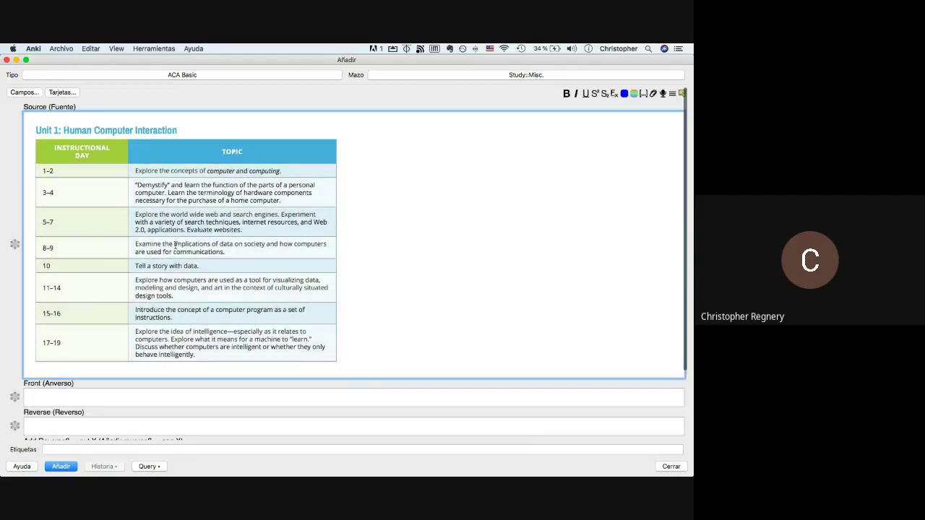
{"action": "scroll", "coordinate": [174, 245], "scroll_direction": "down", "scroll_amount": 5}
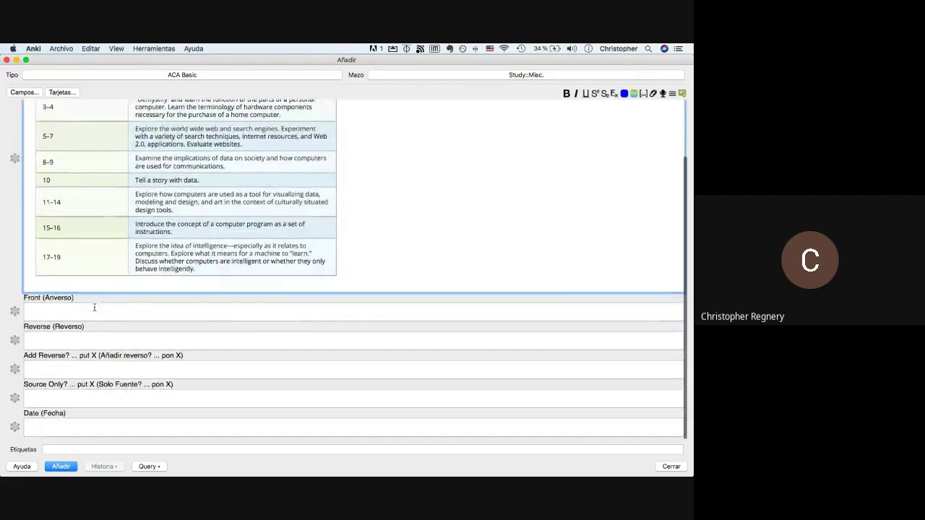
{"action": "left_click", "coordinate": [59, 311]}
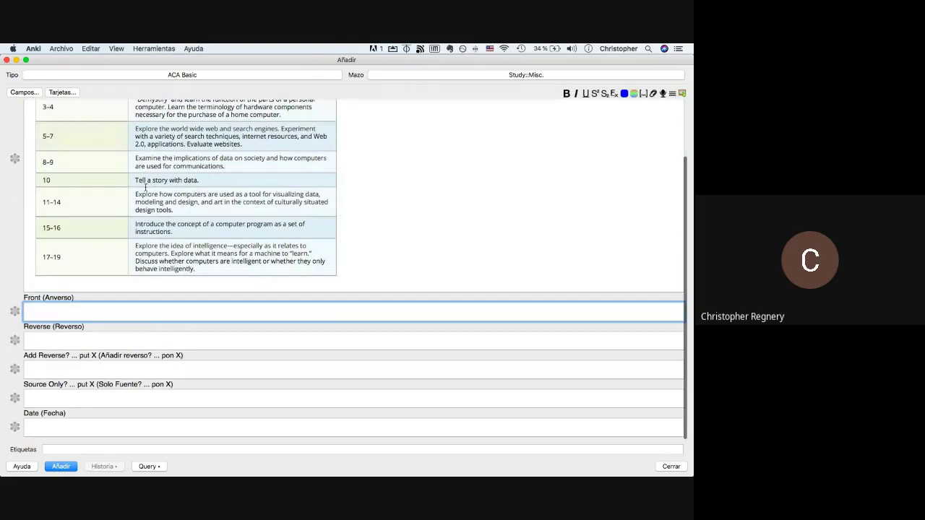
{"action": "left_click", "coordinate": [47, 395]}
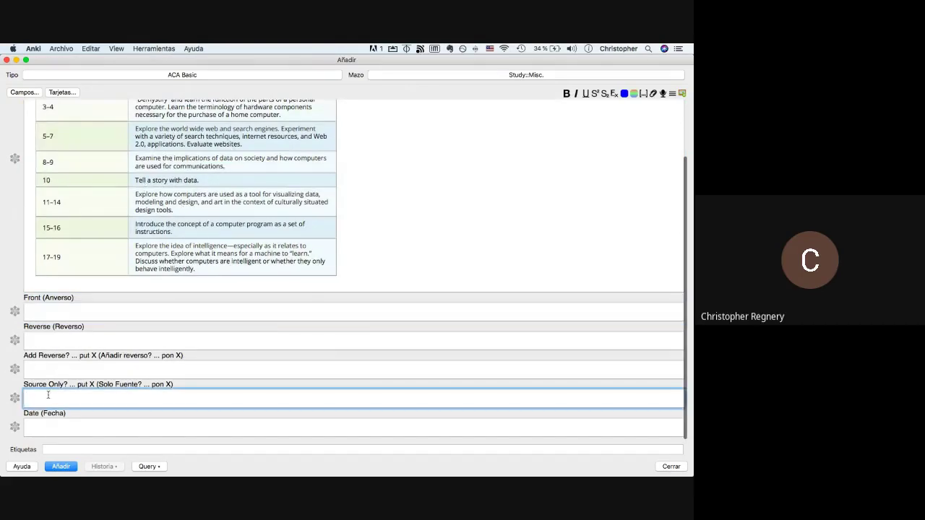
{"action": "scroll", "coordinate": [116, 222], "scroll_direction": "up", "scroll_amount": 5}
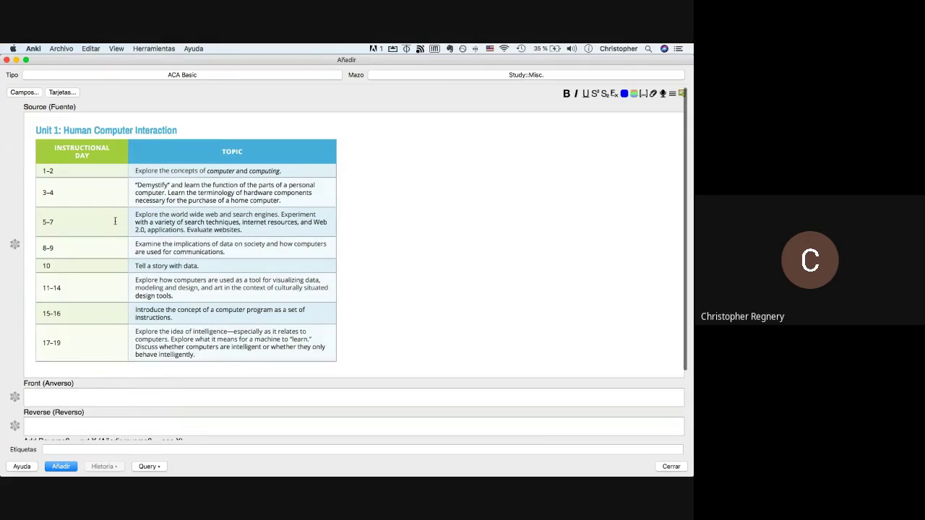
{"action": "scroll", "coordinate": [89, 361], "scroll_direction": "down", "scroll_amount": 2}
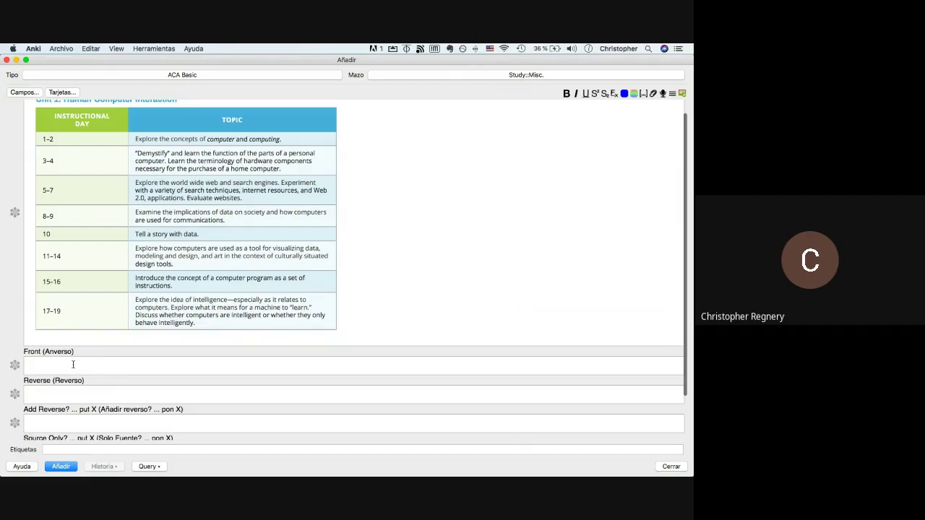
Enter "What does this image describe?" in the card's Front (Anverso) field.
{"action": "left_click", "coordinate": [73, 364]}
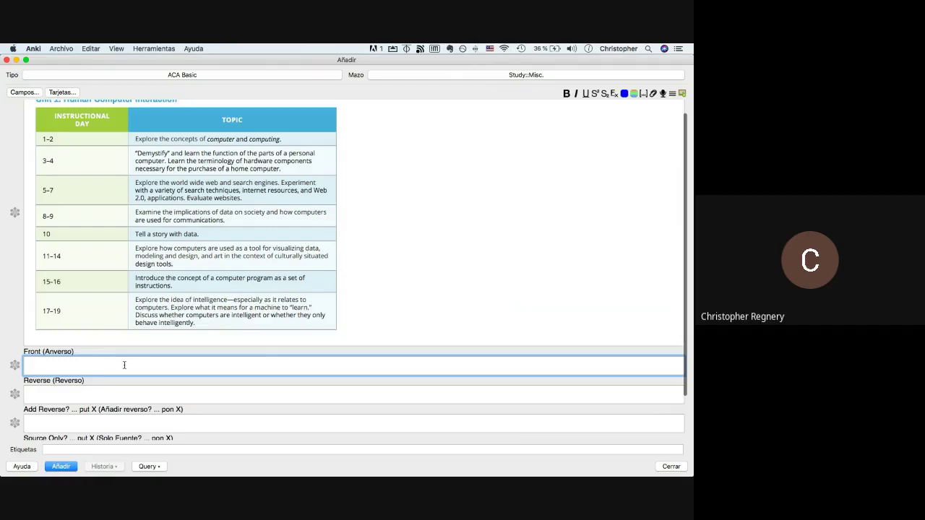
{"action": "scroll", "coordinate": [245, 247], "scroll_direction": "up", "scroll_amount": 3}
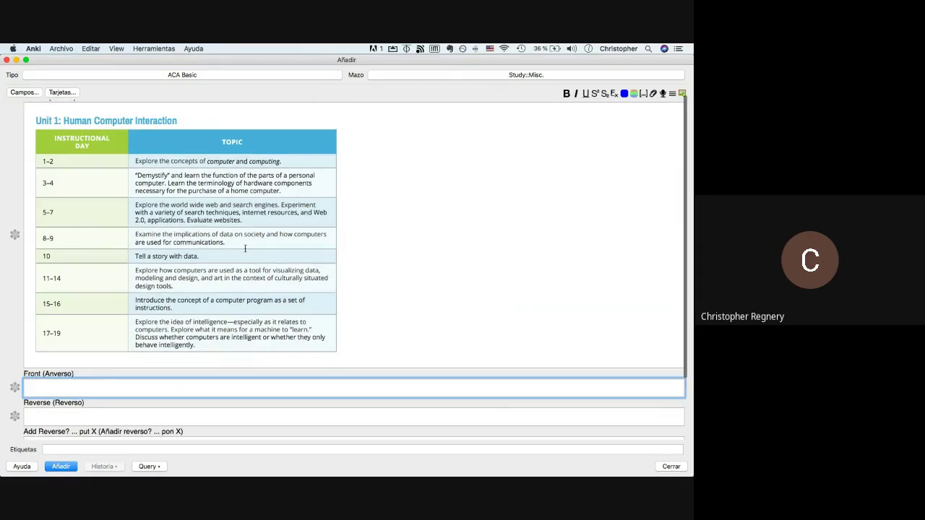
{"action": "key", "text": "super+Tab"}
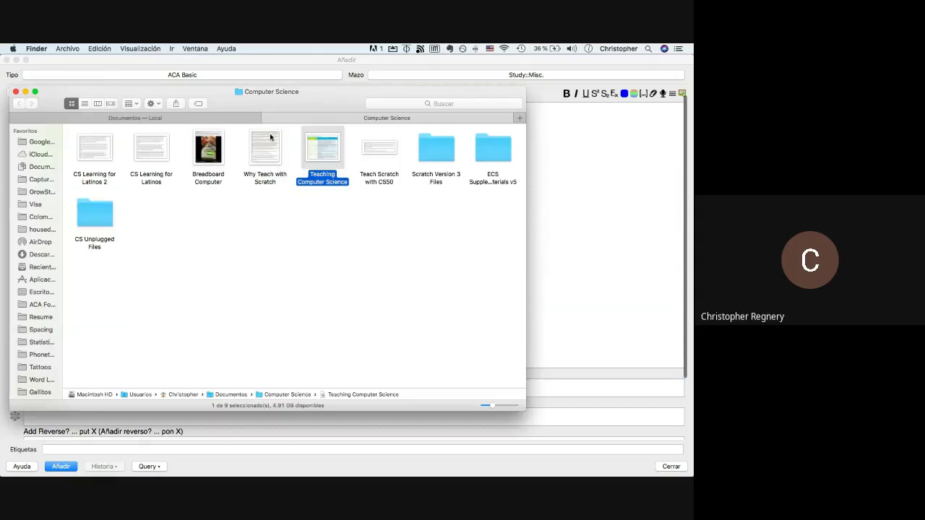
{"action": "left_click", "coordinate": [282, 222]}
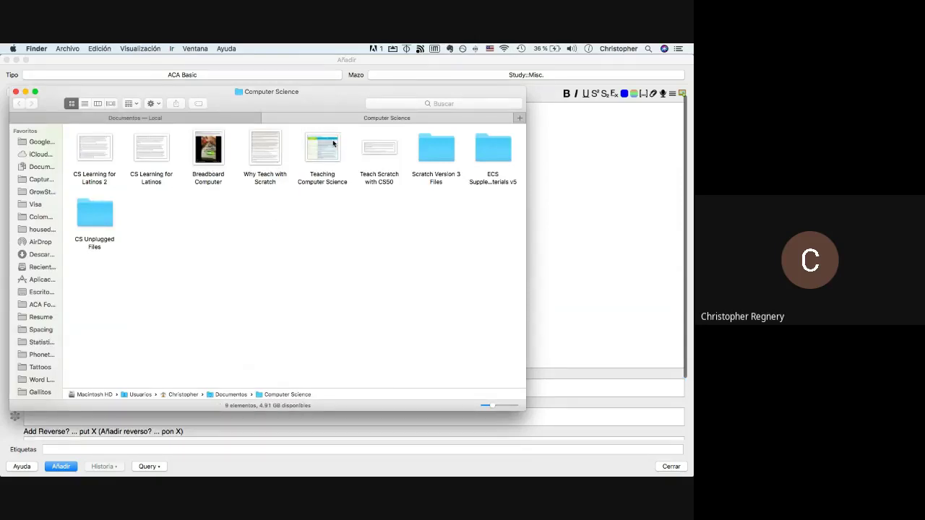
{"action": "key", "text": "super+Tab"}
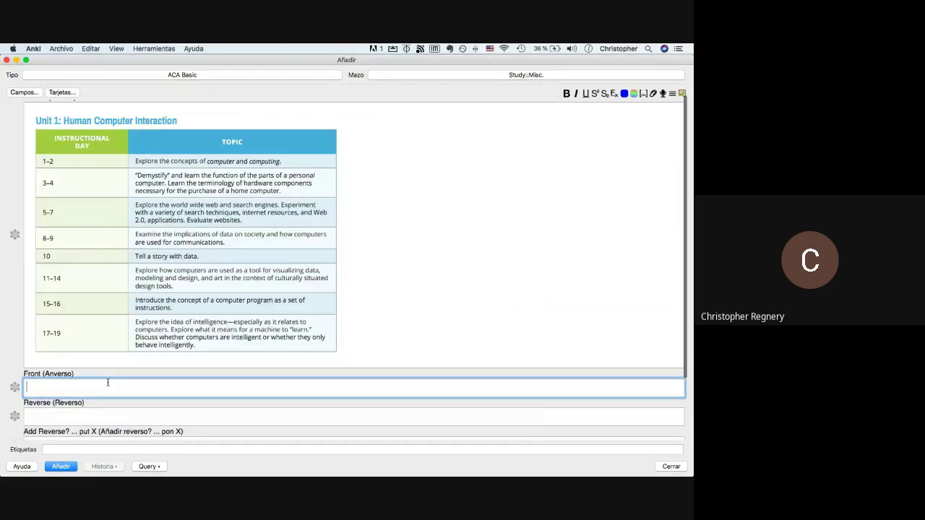
{"action": "type", "text": "What does this image describ"}
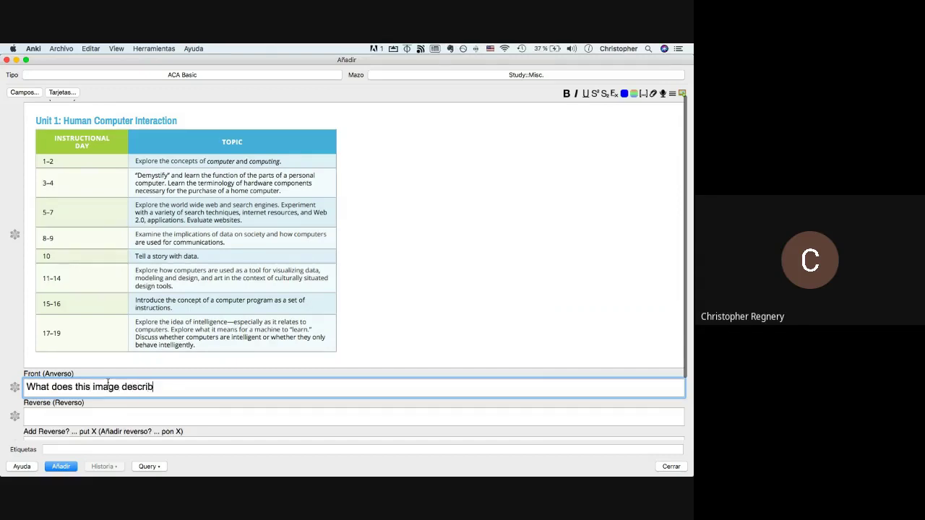
{"action": "type", "text": "e?"}
Enter "19 Day instruction explaining the interaction between humans and computers." in the card's Reverse (Reverso) field.
{"action": "left_click", "coordinate": [91, 409]}
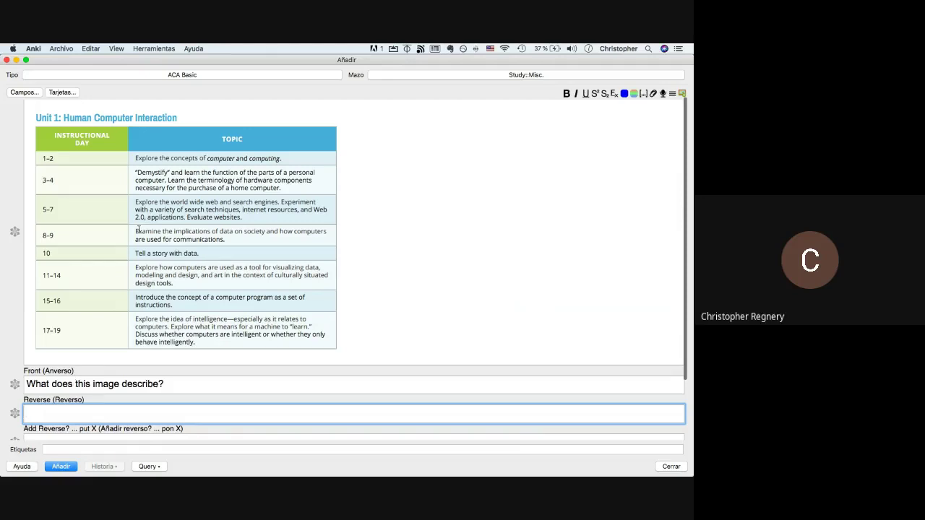
{"action": "scroll", "coordinate": [111, 215], "scroll_direction": "up", "scroll_amount": 1}
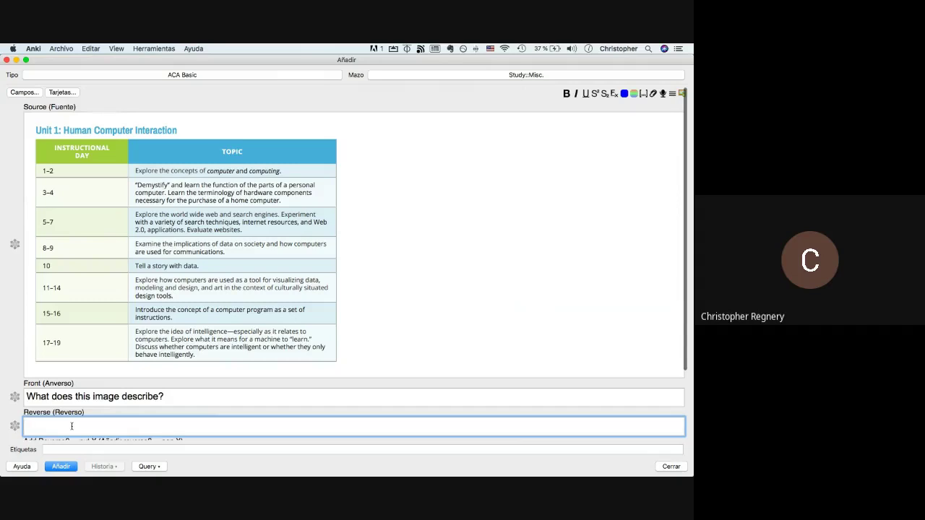
{"action": "type", "text": "19 Day instruction explaining the interaction betwe"}
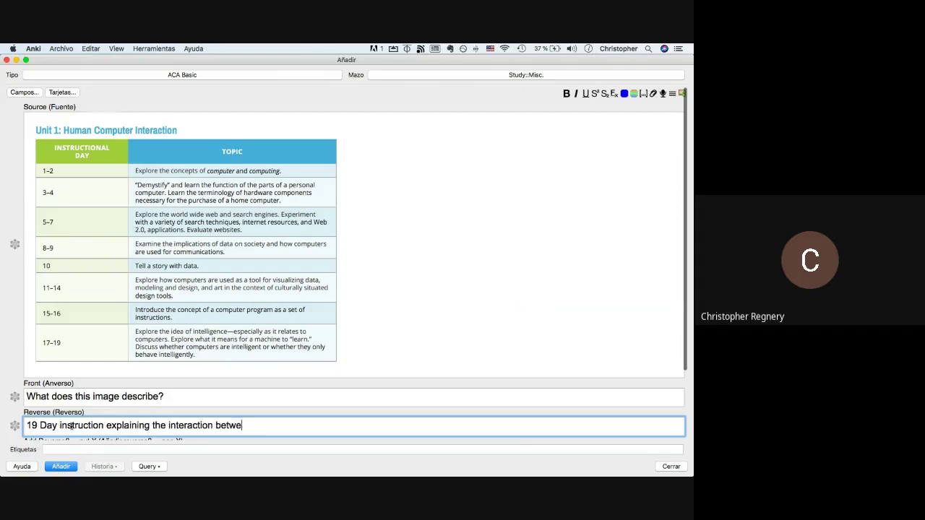
{"action": "type", "text": "en humans and computer"}
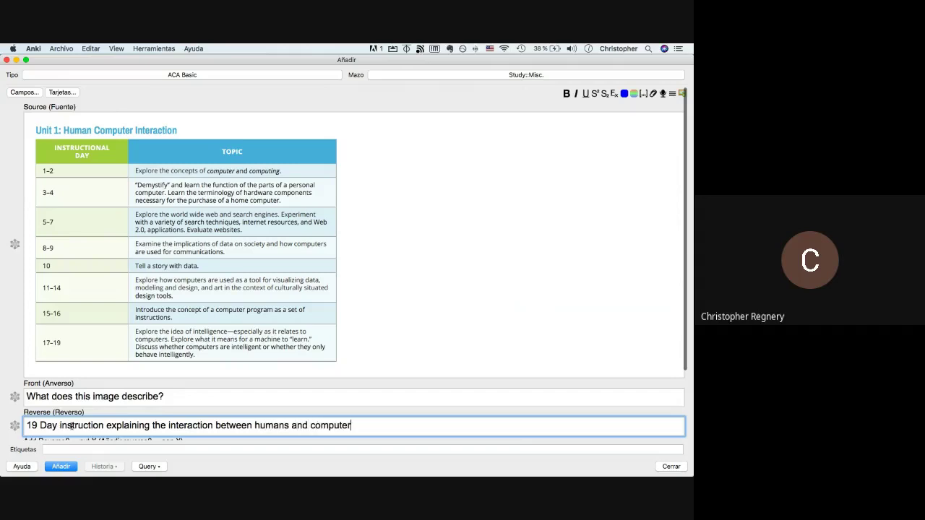
{"action": "type", "text": "s."}
In the Reverse answer, replace "instruction" with "curriculum" and "explaining" with "teaching".
{"action": "left_click_drag", "start_coordinate": [104, 426], "coordinate": [59, 426]}
{"action": "type", "text": "curriculu"}
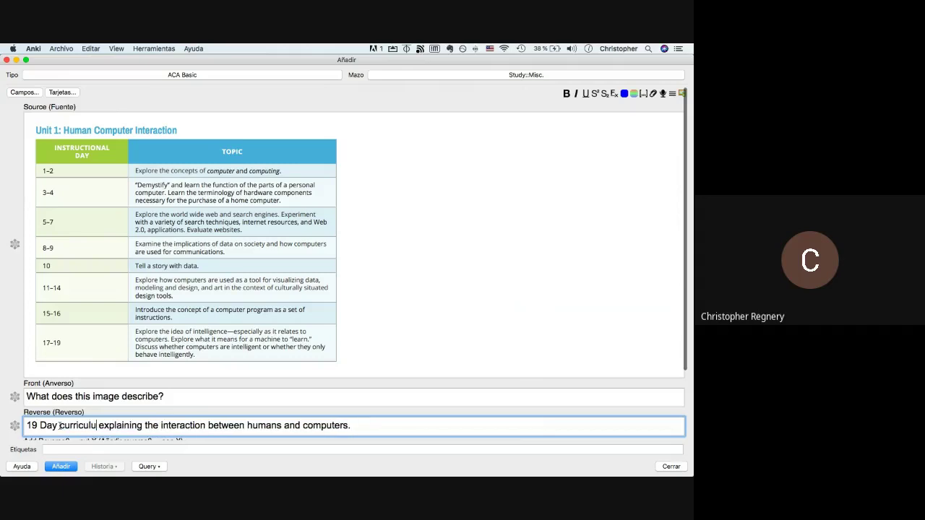
{"action": "type", "text": "m"}
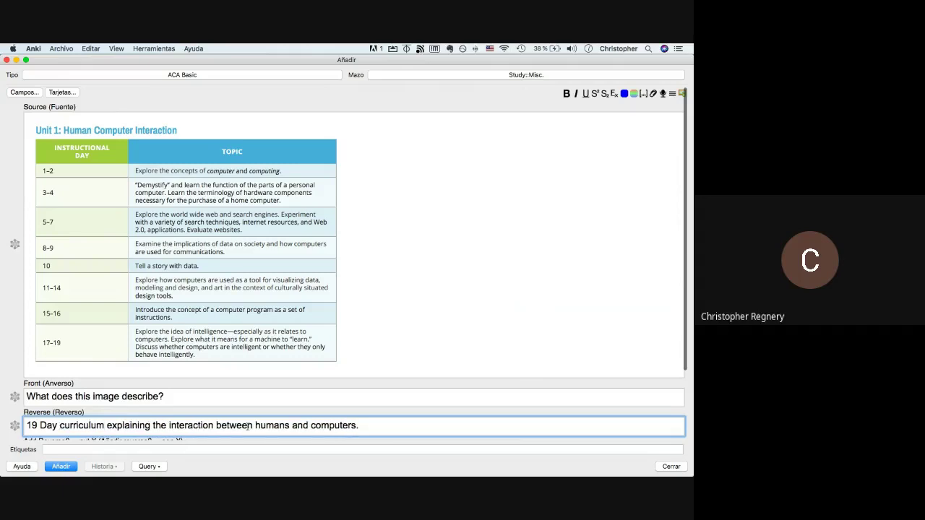
{"action": "left_click_drag", "start_coordinate": [150, 426], "coordinate": [107, 427]}
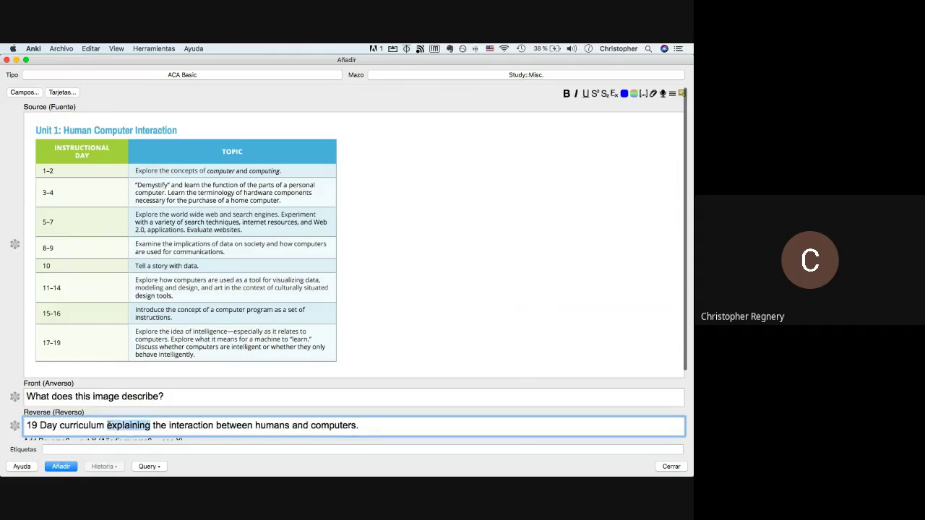
{"action": "type", "text": "teaching"}
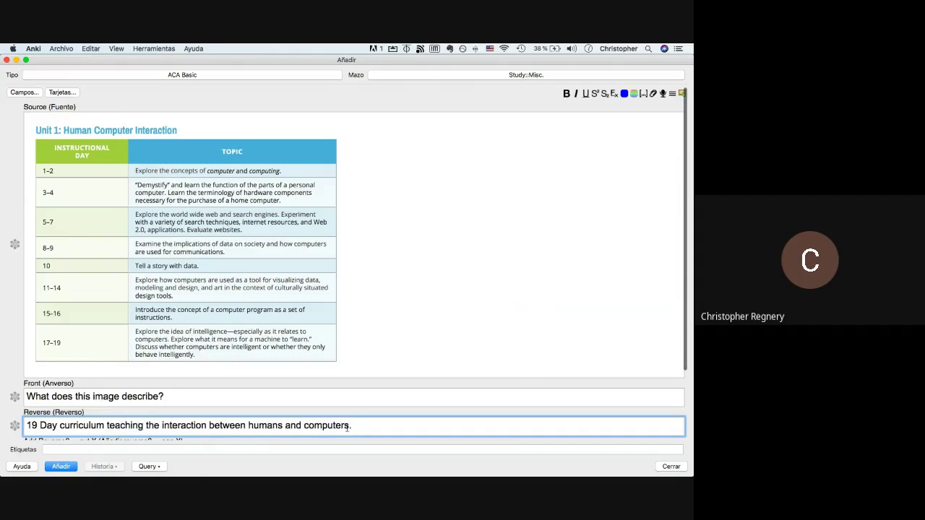
{"action": "left_click", "coordinate": [365, 428]}
{"action": "left_click", "coordinate": [146, 426]}
{"action": "key", "text": "super+shift+Left"}
{"action": "type", "text": "how"}
{"action": "key", "text": "super+z"}
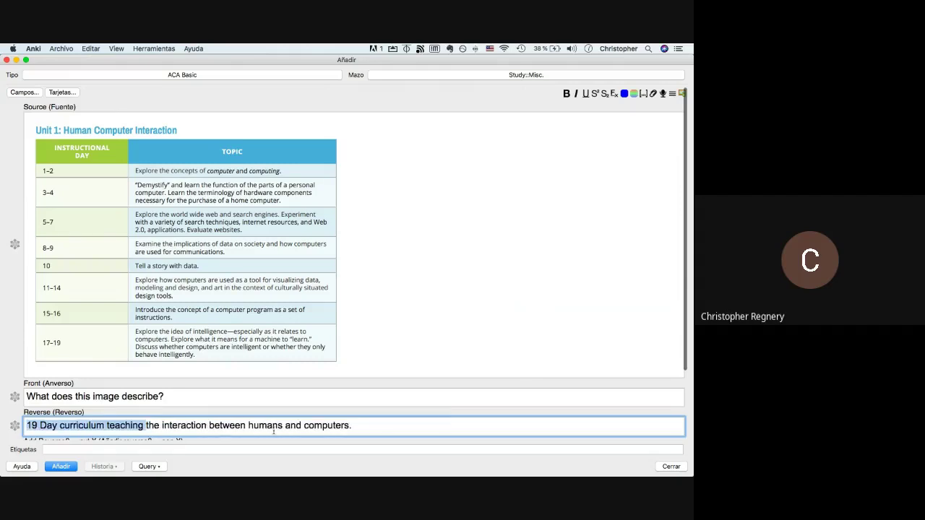
Replace the end of the Reverse answer after "teaching" with "about how computers and people interact.".
{"action": "left_click", "coordinate": [250, 440]}
{"action": "left_click_drag", "start_coordinate": [146, 426], "coordinate": [359, 427]}
{"action": "key", "text": "BackSpace"}
{"action": "type", "text": "about"}
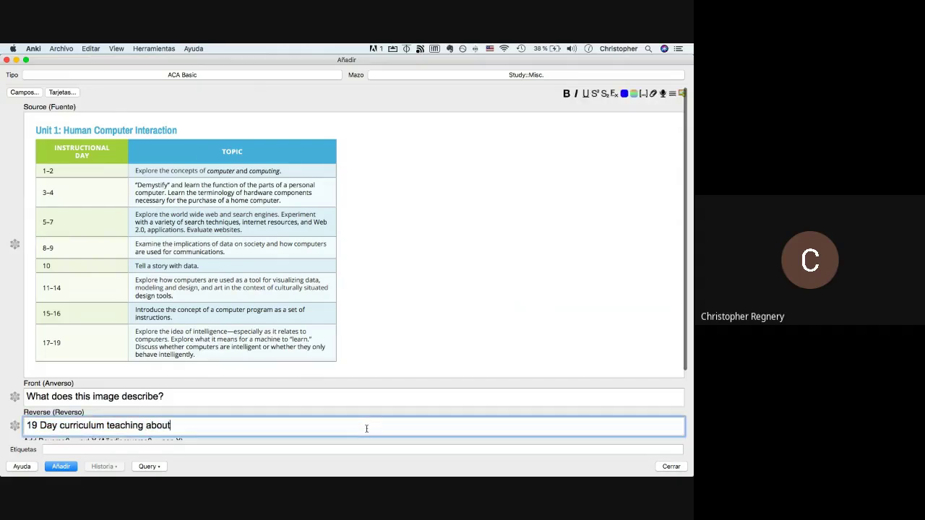
{"action": "type", "text": " how computers and people interact."}
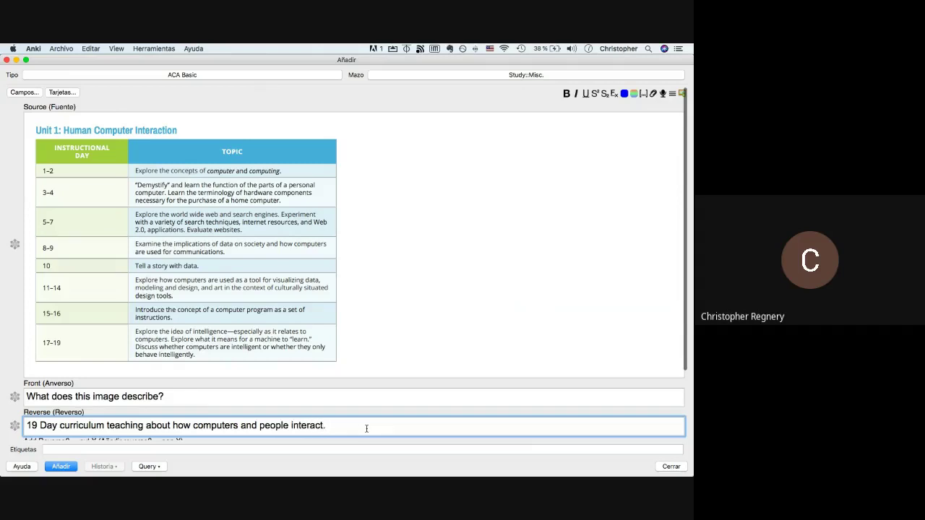
Switch to Finder and preview the Teach Scratch with CS50 and Teaching Computer Science images in the Computer Science folder.
{"action": "key", "text": "super+Tab"}
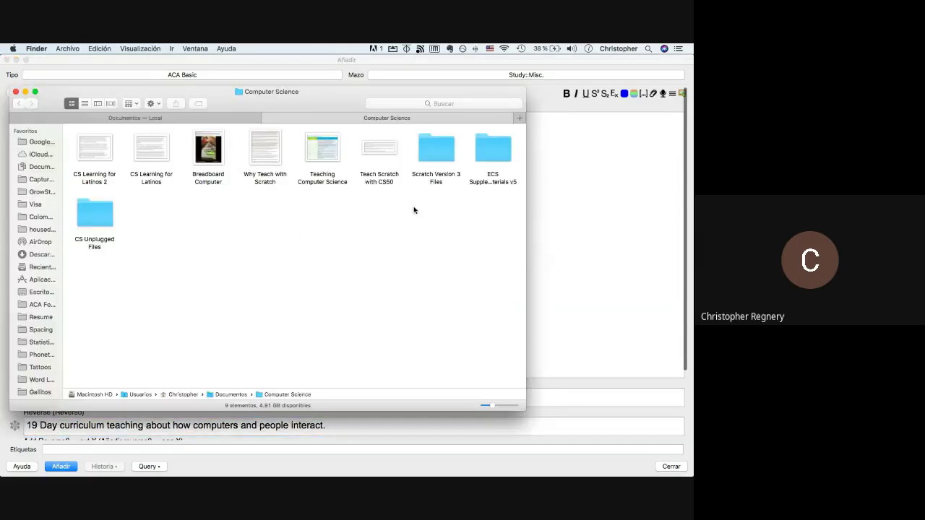
{"action": "left_click", "coordinate": [321, 145]}
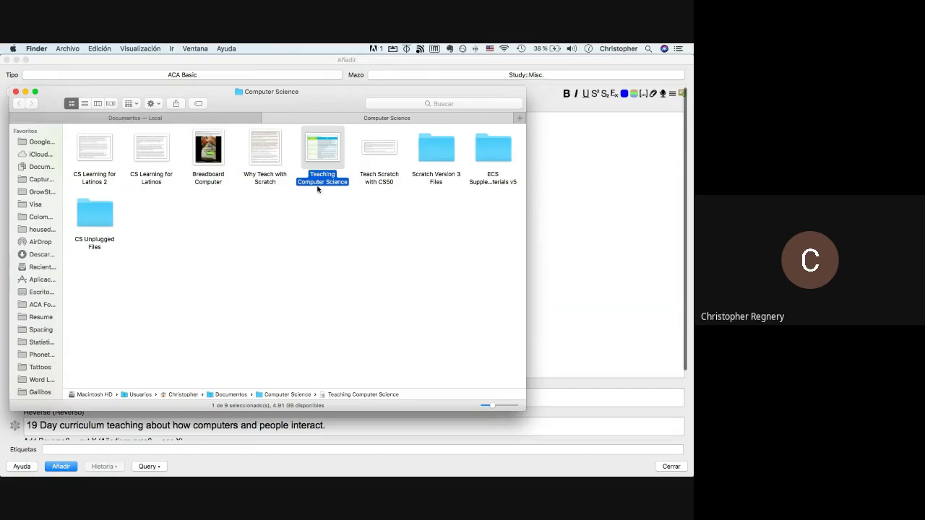
{"action": "left_click", "coordinate": [172, 219]}
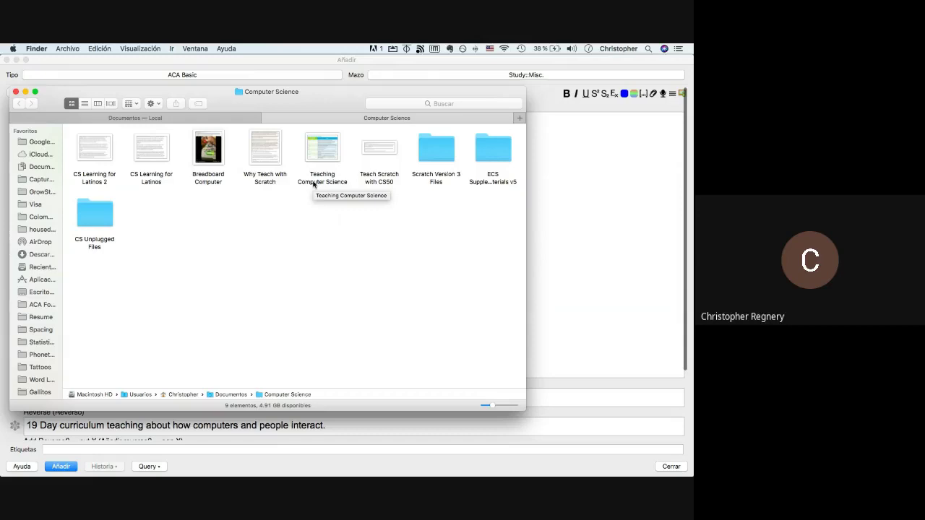
{"action": "left_click", "coordinate": [314, 184]}
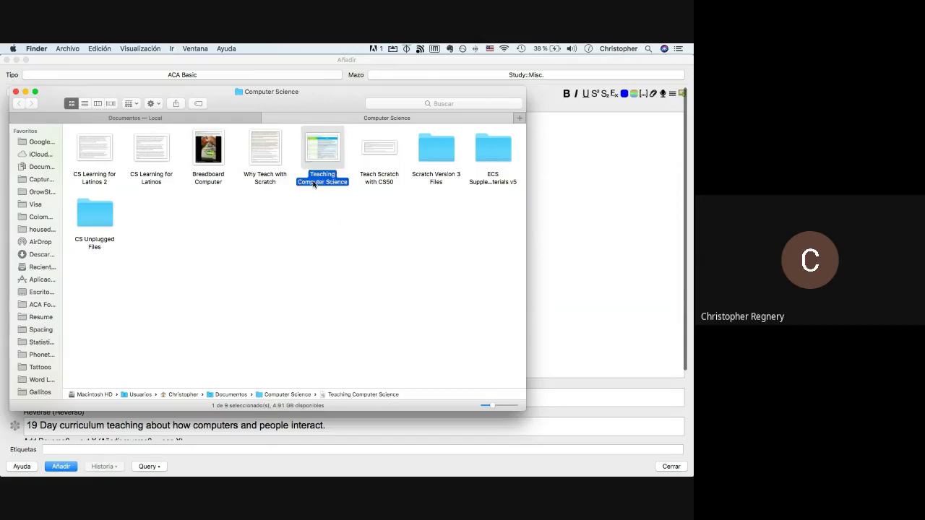
{"action": "left_click", "coordinate": [287, 235]}
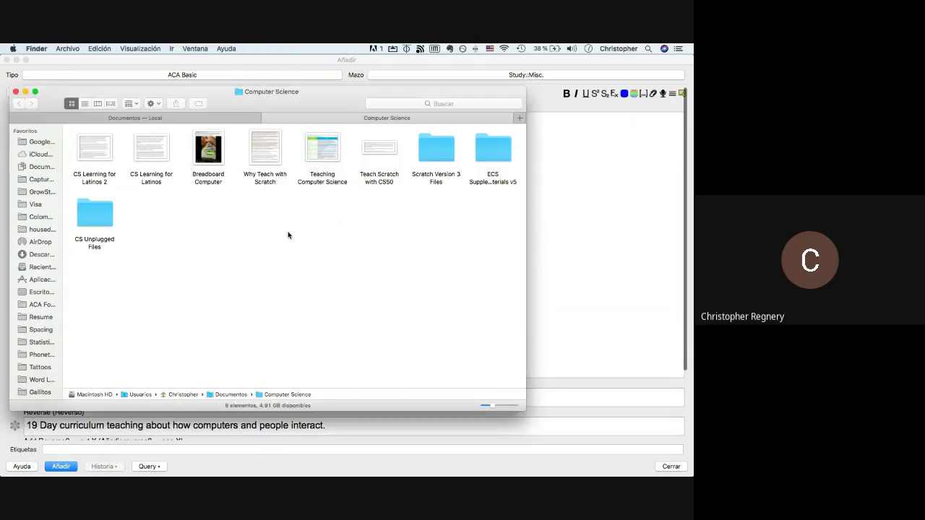
{"action": "left_click", "coordinate": [375, 180]}
{"action": "key", "text": "space"}
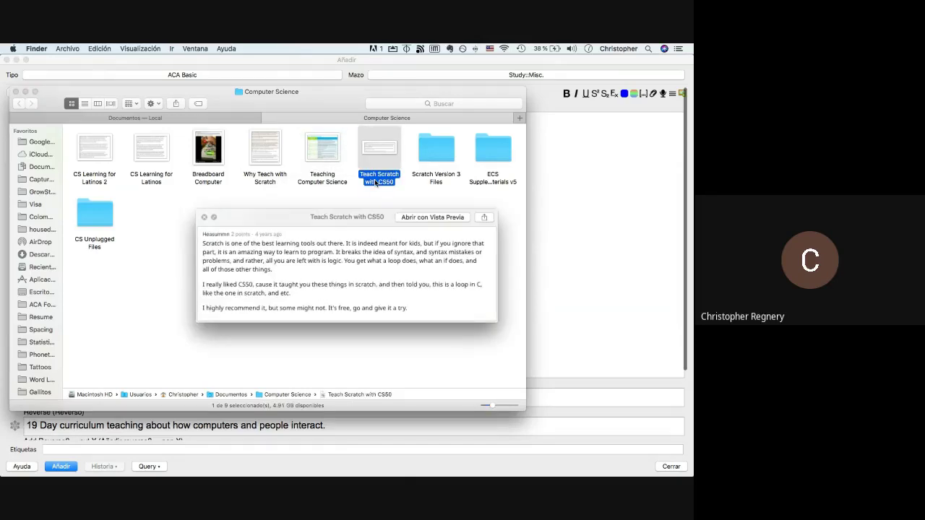
{"action": "key", "text": "Left"}
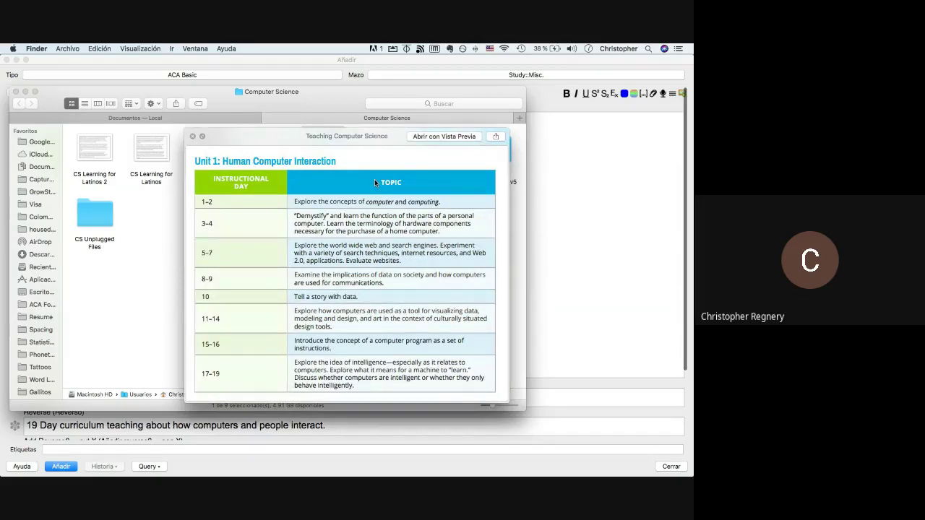
{"action": "key", "text": "space"}
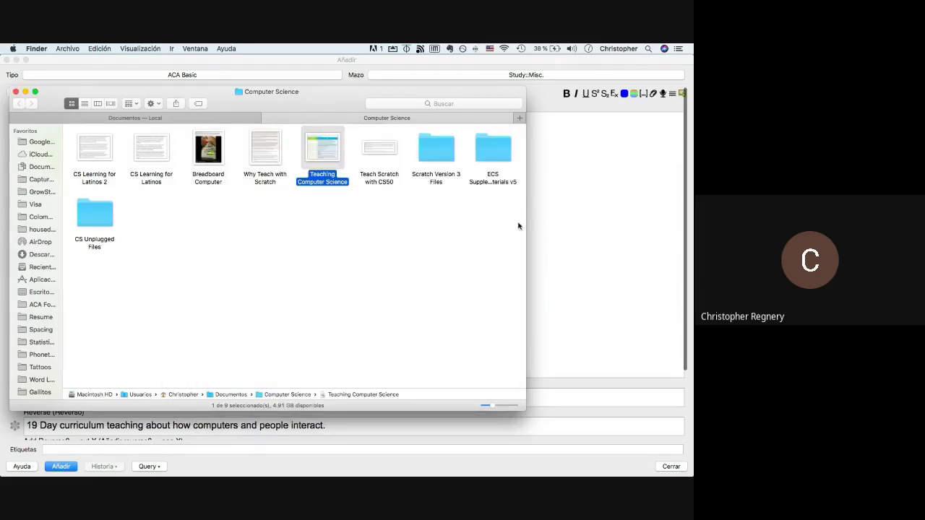
Return to the Anki card, set its Date (Fecha) to 3/6/21 and put x in the Add Reverse field.
{"action": "left_click", "coordinate": [671, 300]}
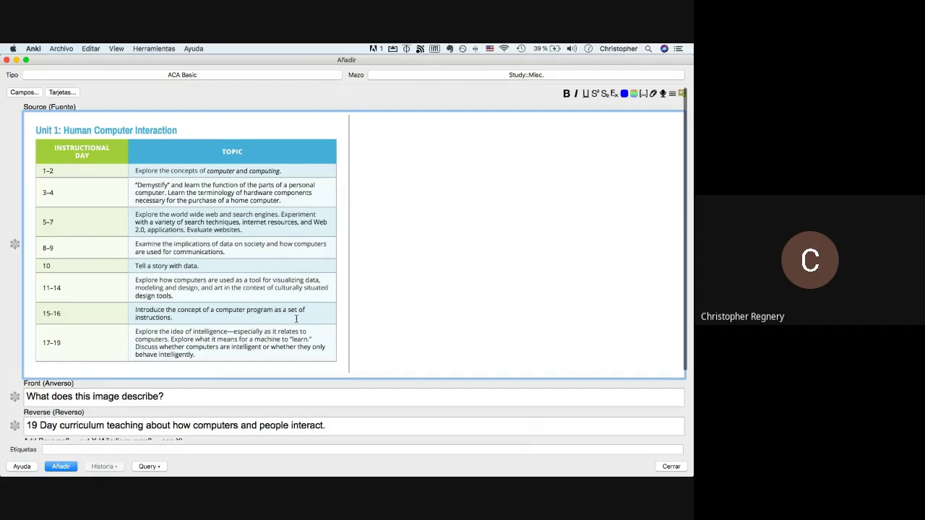
{"action": "scroll", "coordinate": [296, 319], "scroll_direction": "down", "scroll_amount": 3}
{"action": "scroll", "coordinate": [295, 319], "scroll_direction": "down", "scroll_amount": 1}
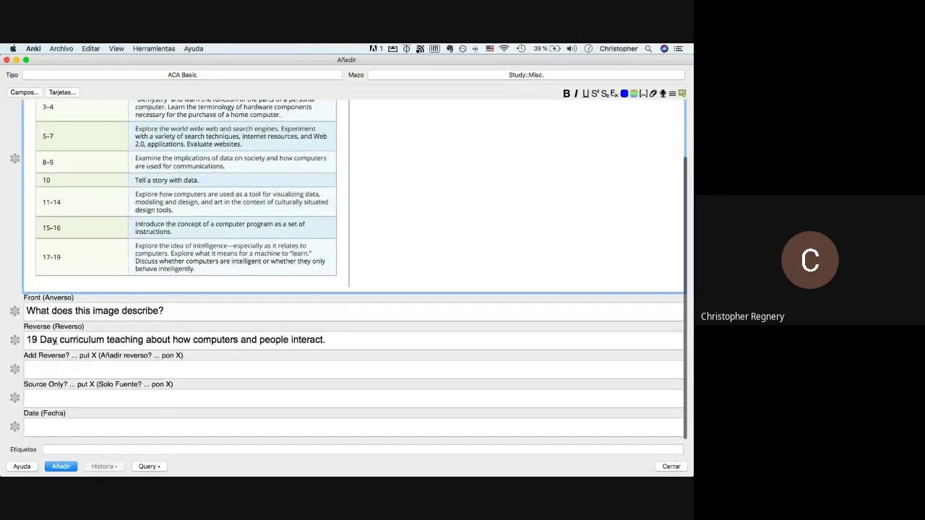
{"action": "left_click", "coordinate": [337, 340]}
{"action": "left_click", "coordinate": [49, 400]}
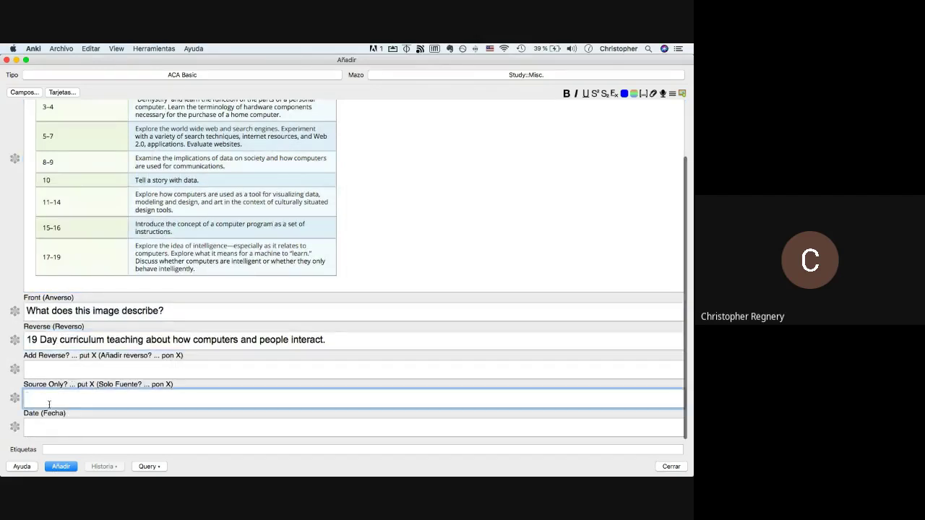
{"action": "left_click", "coordinate": [50, 429]}
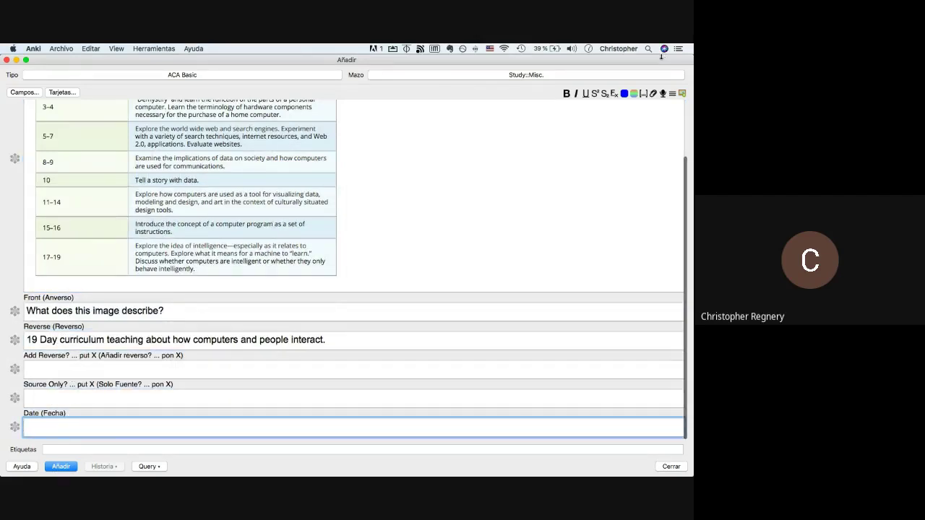
{"action": "type", "text": "3/6/21"}
{"action": "left_click", "coordinate": [67, 368]}
{"action": "type", "text": "x"}
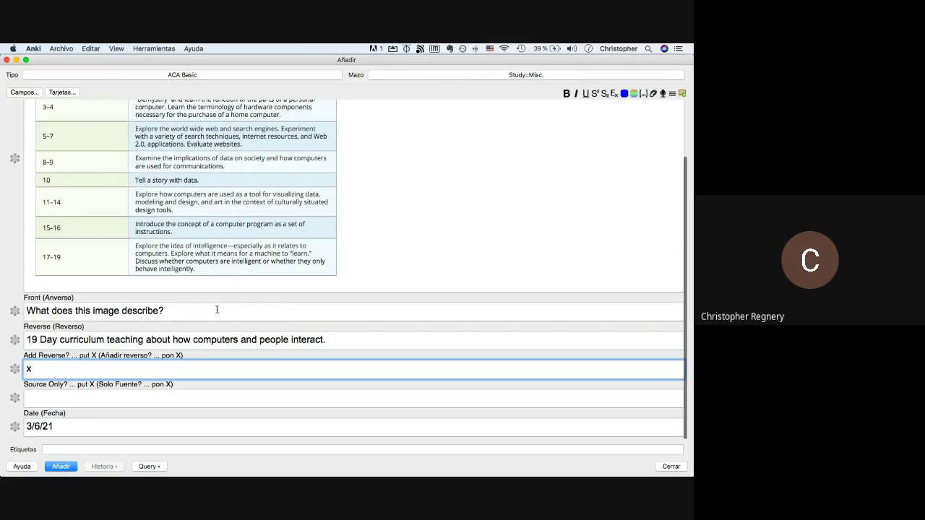
Review the completed fields and add the card to the Study::Misc. deck.
{"action": "scroll", "coordinate": [279, 356], "scroll_direction": "up", "scroll_amount": 3}
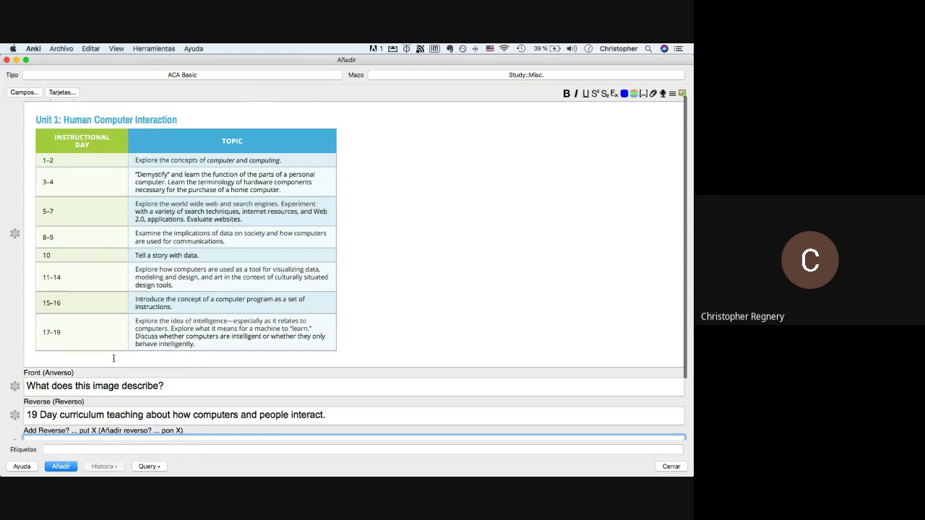
{"action": "type", "text": "x"}
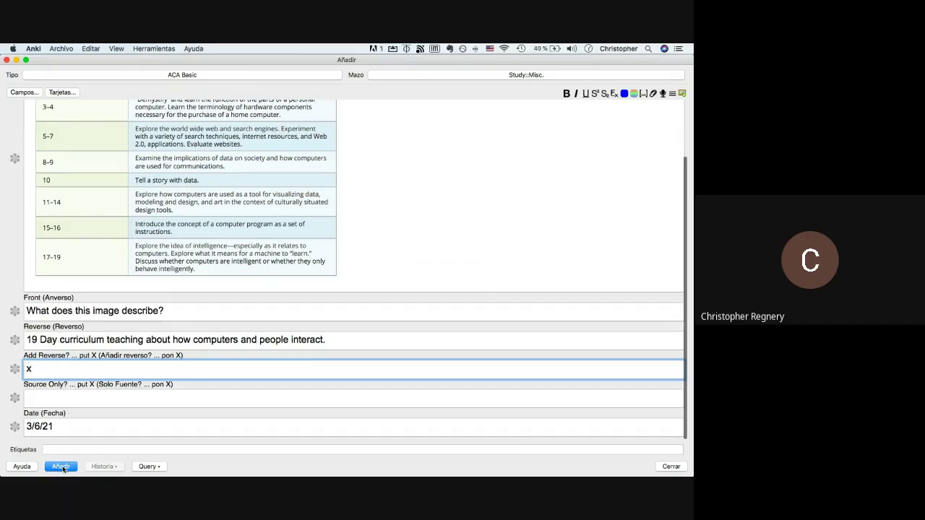
{"action": "scroll", "coordinate": [190, 248], "scroll_direction": "up", "scroll_amount": 1}
{"action": "scroll", "coordinate": [189, 248], "scroll_direction": "up", "scroll_amount": 3}
{"action": "scroll", "coordinate": [173, 261], "scroll_direction": "down", "scroll_amount": 5}
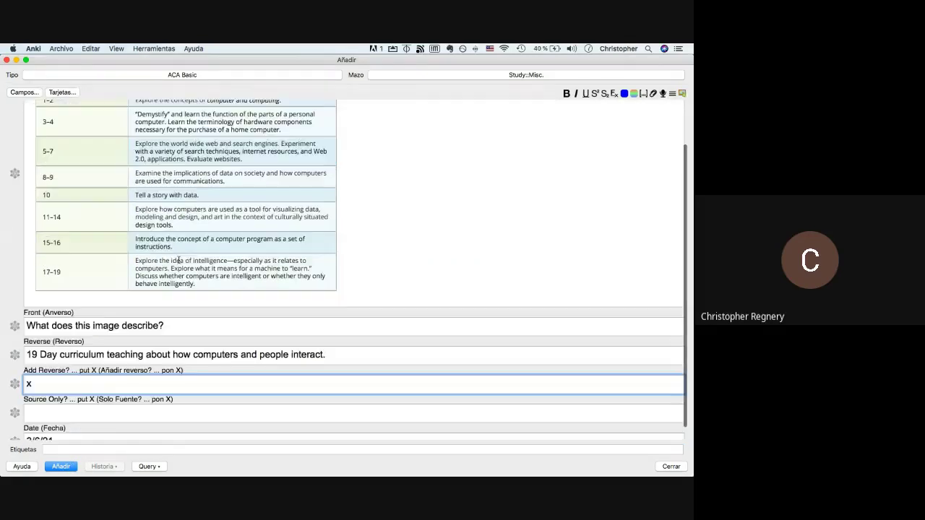
{"action": "left_click", "coordinate": [62, 467]}
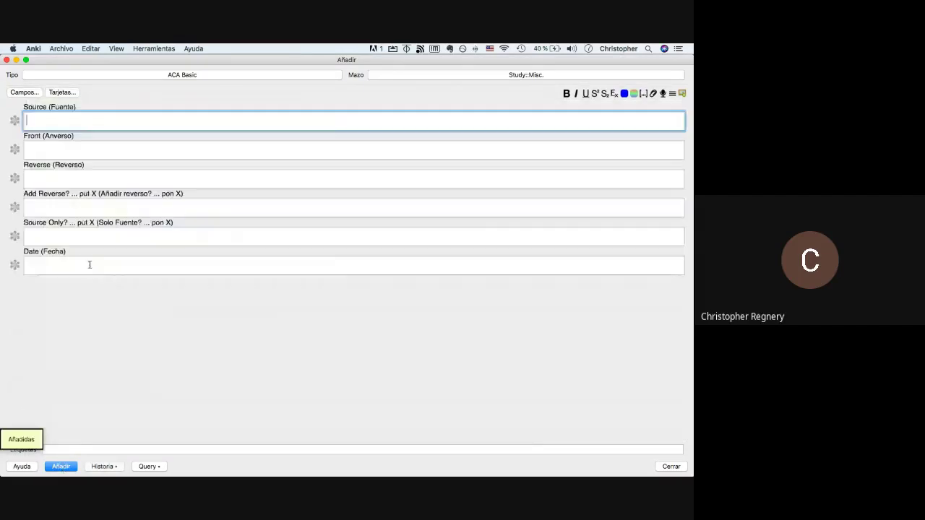
Switch to Finder and delete the Teaching Computer Science image from the Computer Science folder.
{"action": "key", "text": "super+Tab"}
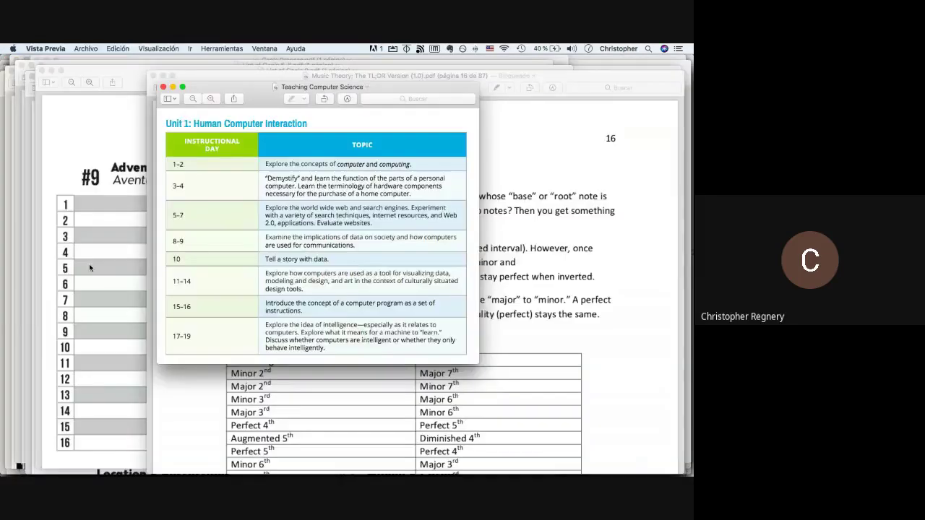
{"action": "key", "text": "super+Tab"}
{"action": "key", "text": "super+Tab"}
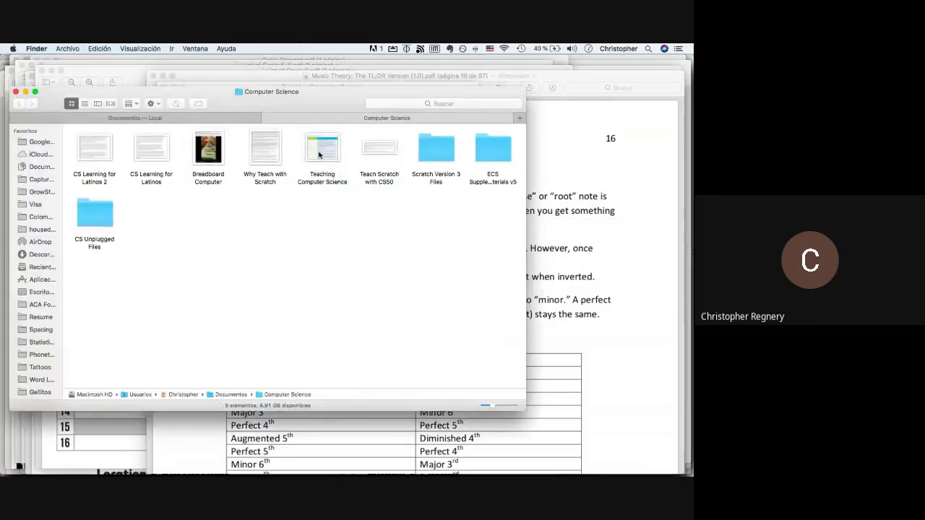
{"action": "left_click", "coordinate": [320, 153]}
{"action": "key", "text": "super+BackSpace"}
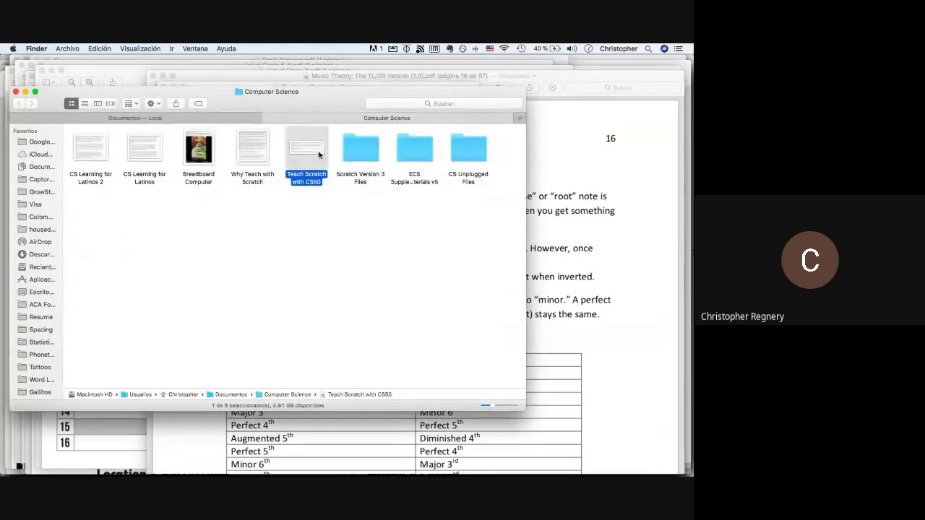
{"action": "left_click", "coordinate": [318, 200]}
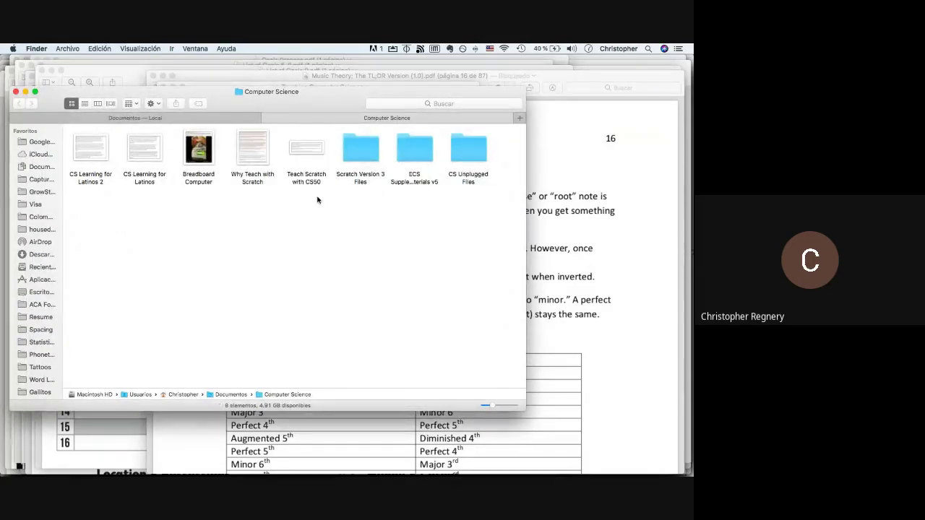
Bring the Computer Science folder window in front of the Anki add-card window and preview the Breadboard Computer image.
{"action": "key", "text": "super+h"}
{"action": "key", "text": "super+Tab"}
{"action": "key", "text": "Tab"}
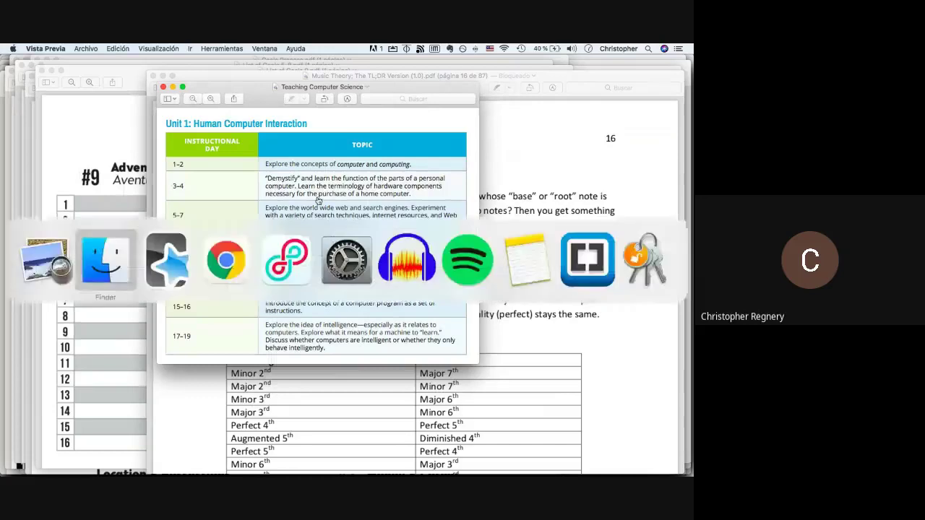
{"action": "key", "text": "super+Tab"}
{"action": "key", "text": "Tab"}
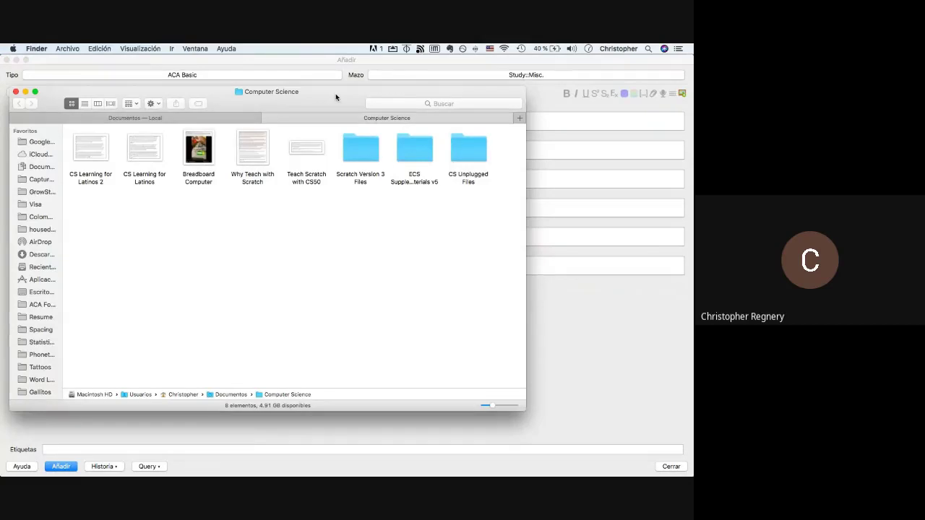
{"action": "left_click", "coordinate": [199, 160]}
{"action": "key", "text": "space"}
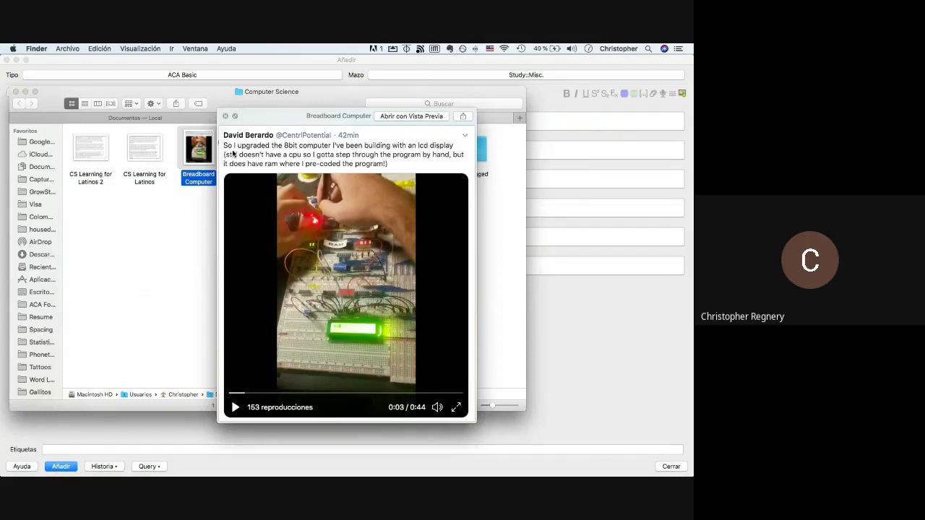
Close the preview and insert the Breadboard Computer image from Finder into the Source (Fuente) field of the Anki card.
{"action": "key", "text": "space"}
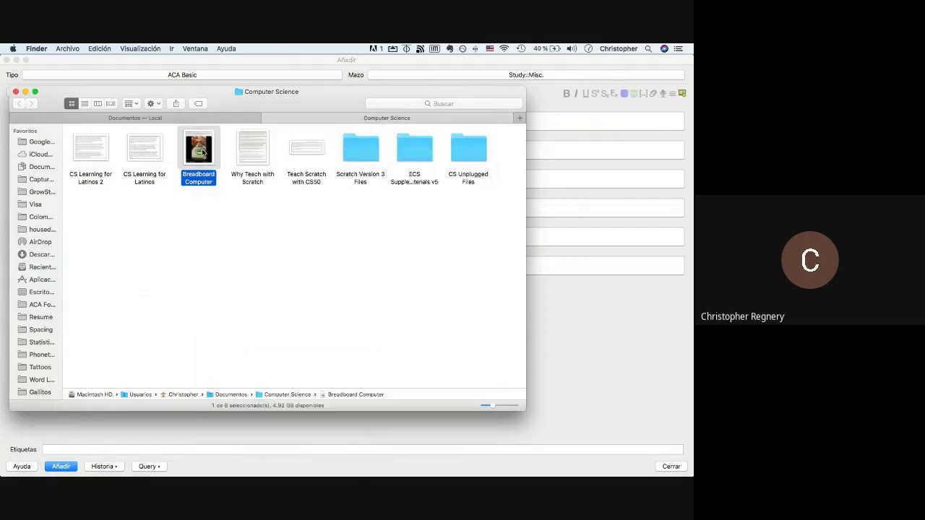
{"action": "left_click_drag", "start_coordinate": [202, 151], "coordinate": [60, 120]}
{"action": "key", "text": "super+Tab"}
{"action": "scroll", "coordinate": [324, 282], "scroll_direction": "down", "scroll_amount": 2}
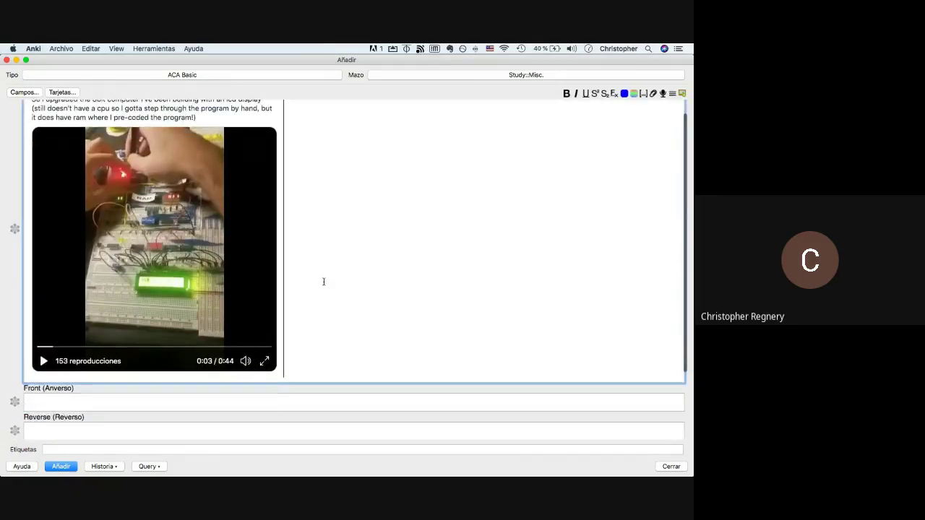
{"action": "key", "text": "Return"}
{"action": "type", "text": "Computer"}
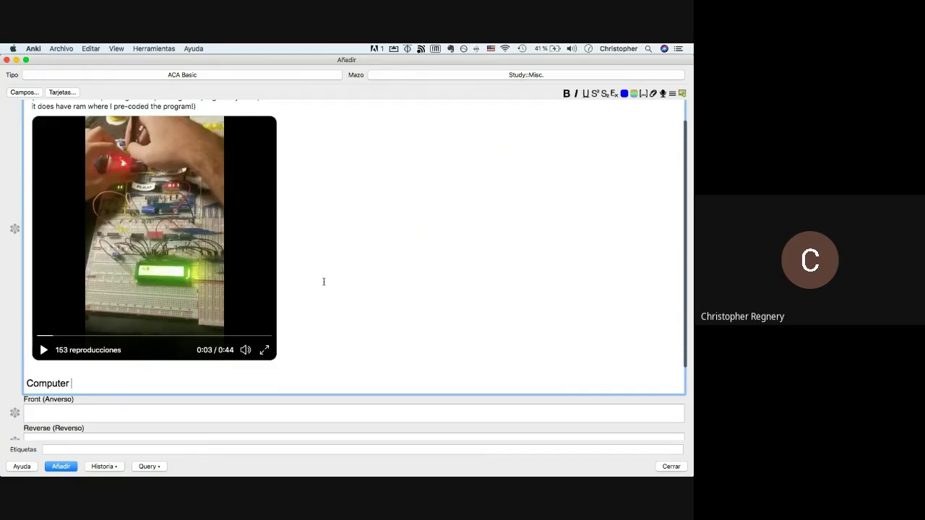
{"action": "scroll", "coordinate": [324, 282], "scroll_direction": "up", "scroll_amount": 1}
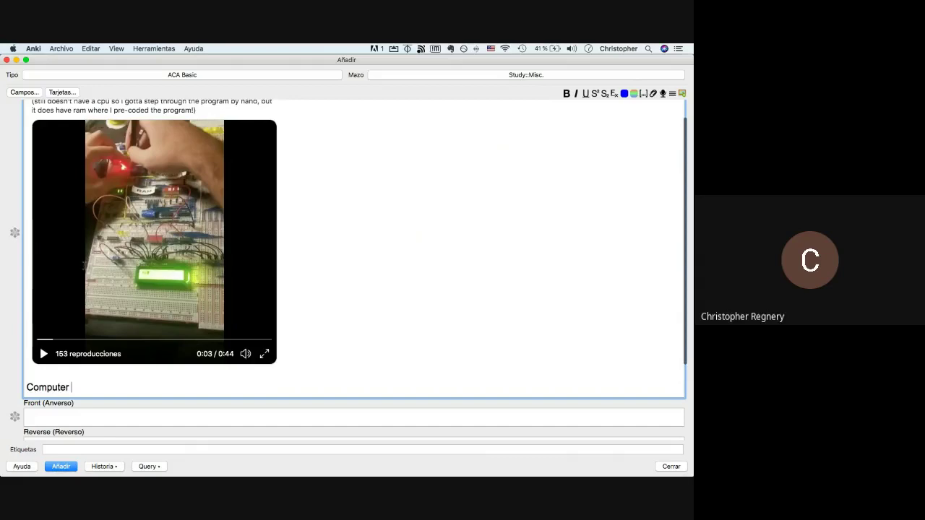
{"action": "key", "text": "BackSpace"}
{"action": "key", "text": "BackSpace"}
{"action": "key", "text": "BackSpace"}
{"action": "key", "text": "BackSpace"}
{"action": "key", "text": "BackSpace"}
{"action": "key", "text": "BackSpace"}
{"action": "key", "text": "BackSpace"}
{"action": "key", "text": "BackSpace"}
Set the card's Date (Fecha) to 3/6/21 and freeze that field so its value carries over to new cards.
{"action": "scroll", "coordinate": [139, 313], "scroll_direction": "down", "scroll_amount": 3}
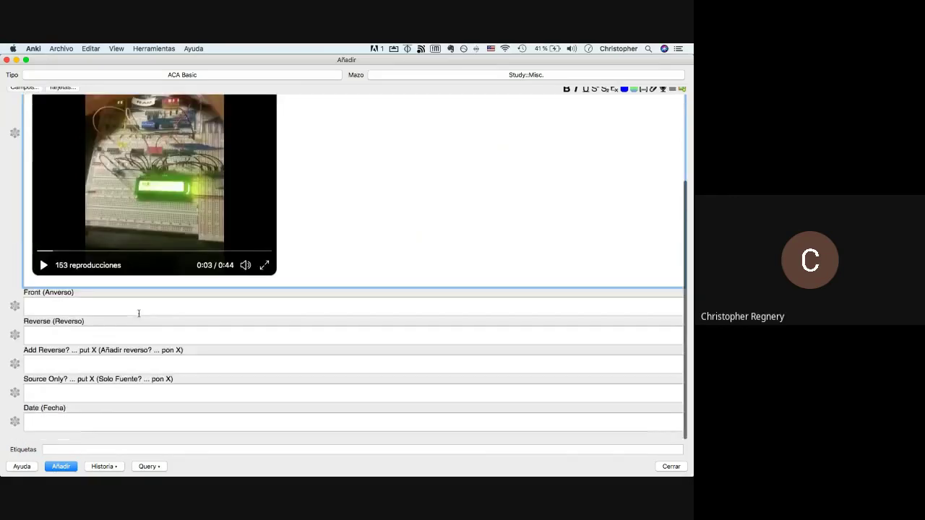
{"action": "left_click", "coordinate": [41, 427]}
{"action": "type", "text": "3"}
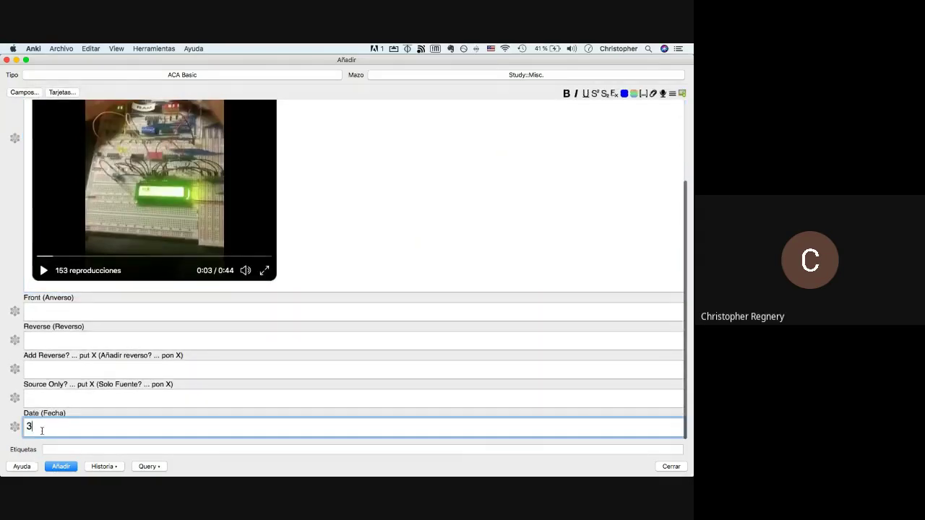
{"action": "type", "text": "/6/21"}
{"action": "left_click", "coordinate": [14, 426]}
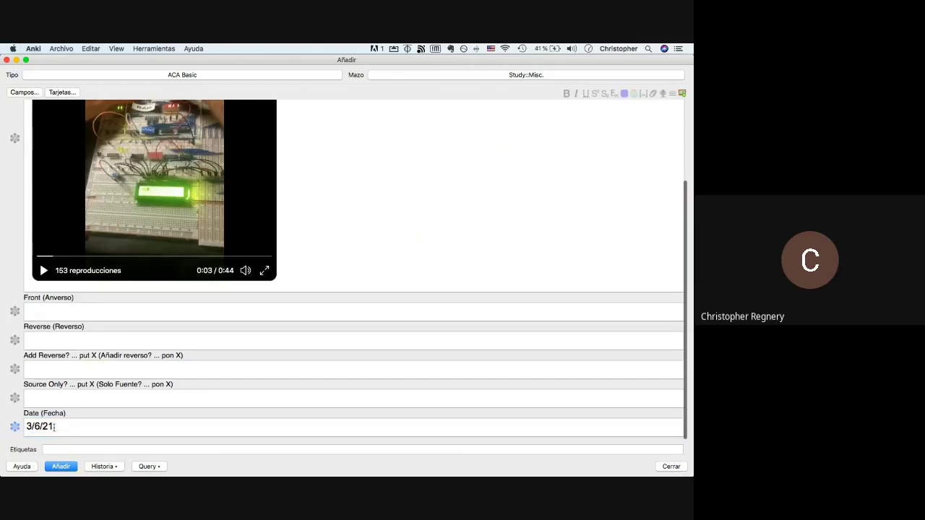
{"action": "left_click", "coordinate": [61, 466]}
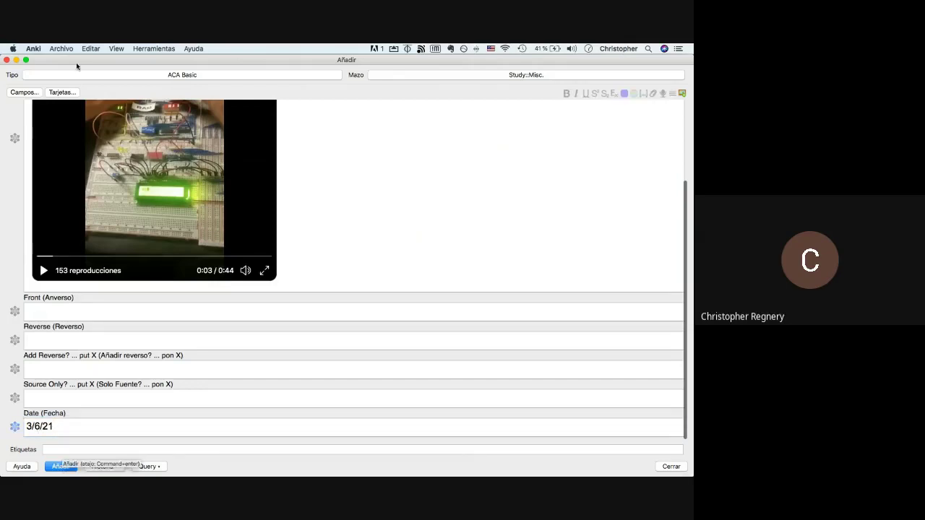
{"action": "scroll", "coordinate": [66, 424], "scroll_direction": "down", "scroll_amount": 4}
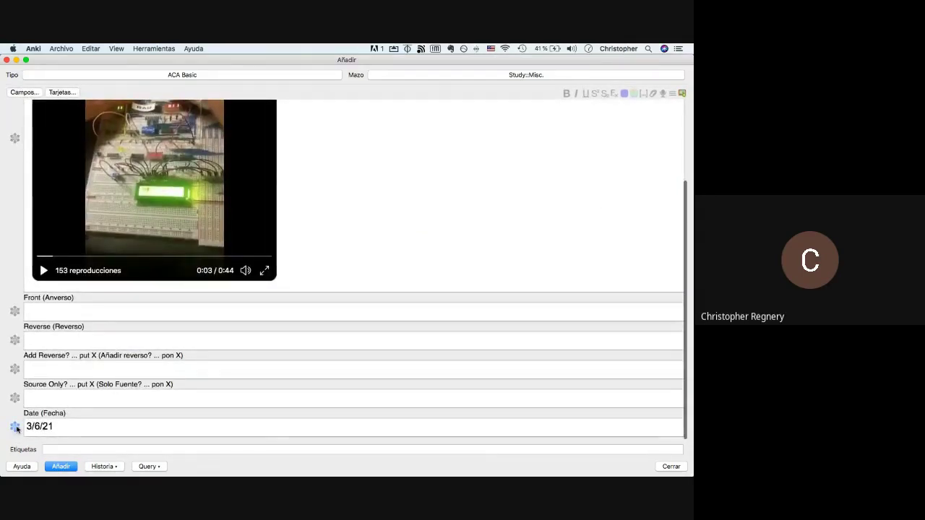
View the installed Anki add-ons and the dialog for installing an add-on by code, and close both without installing anything.
{"action": "left_click", "coordinate": [138, 49]}
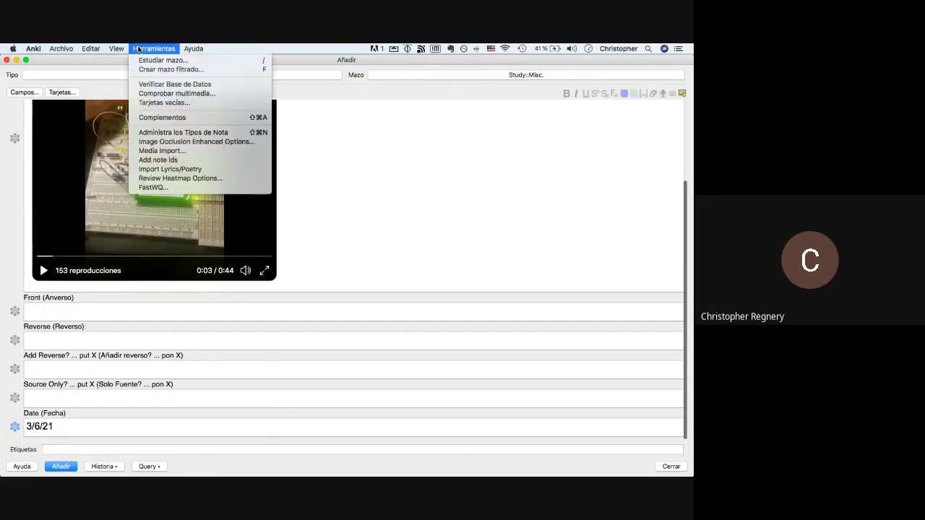
{"action": "left_click", "coordinate": [153, 119]}
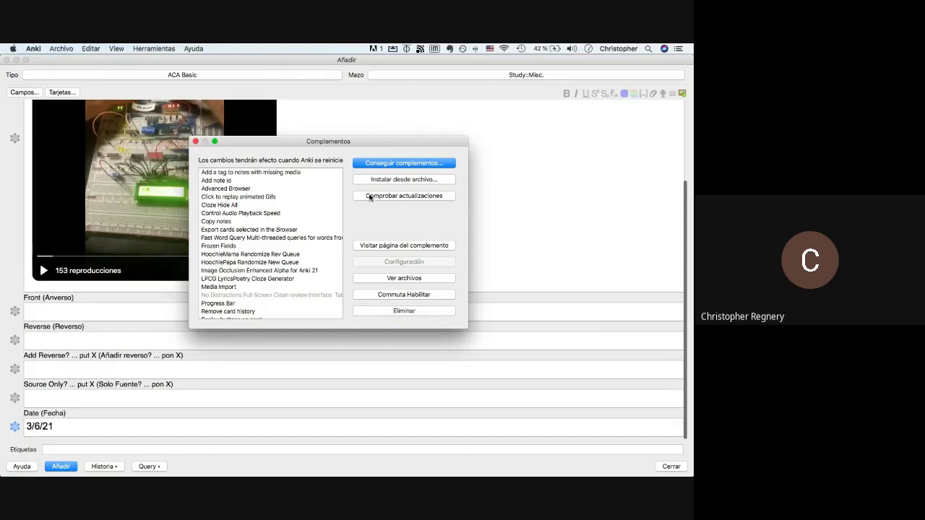
{"action": "left_click", "coordinate": [385, 164]}
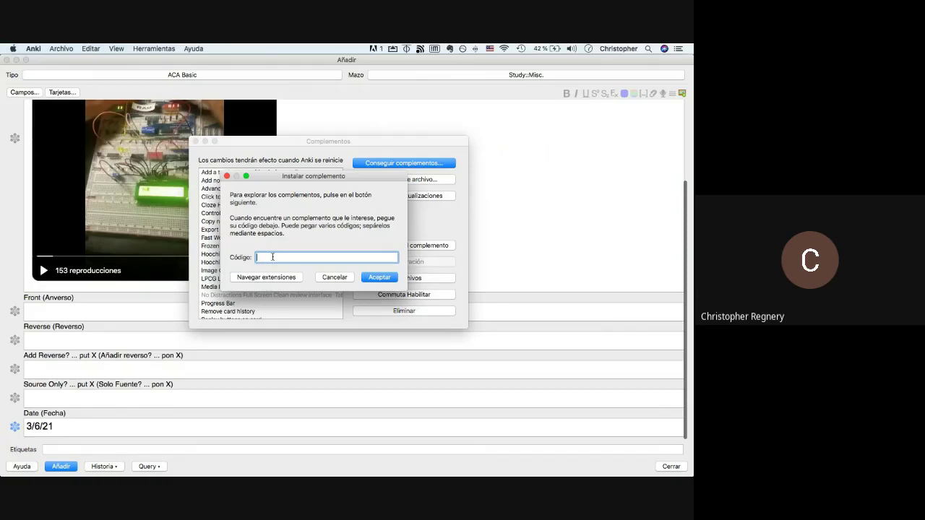
{"action": "left_click", "coordinate": [226, 177]}
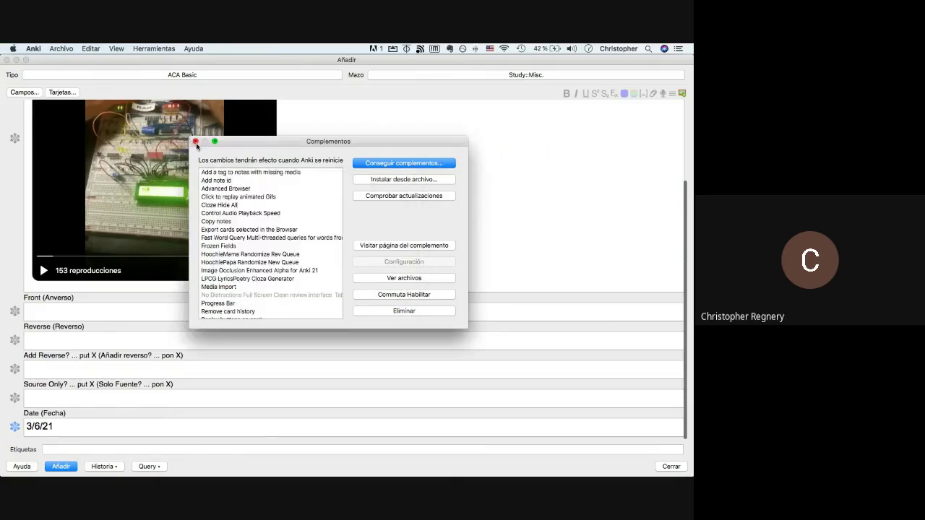
{"action": "left_click", "coordinate": [195, 142]}
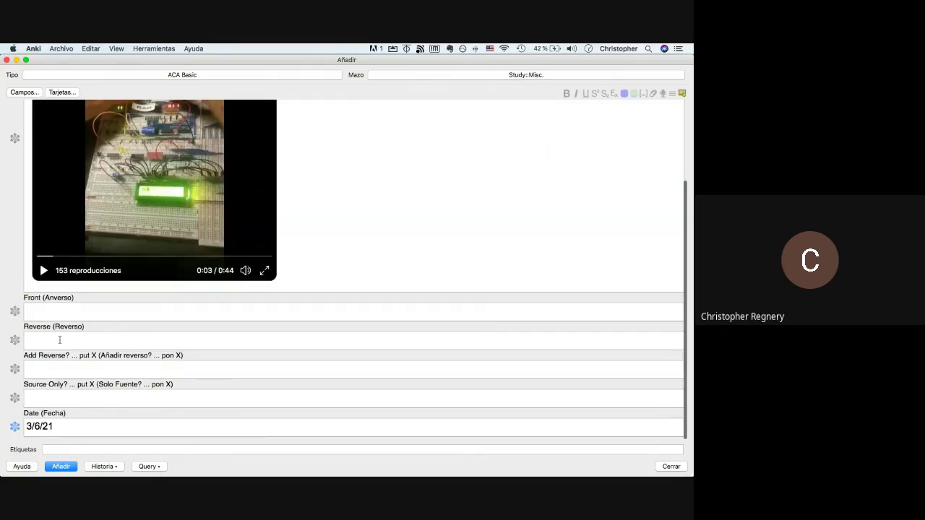
Enter "What does this image describe?" in the Front (Anverso) field and select that text.
{"action": "scroll", "coordinate": [58, 318], "scroll_direction": "up", "scroll_amount": 5}
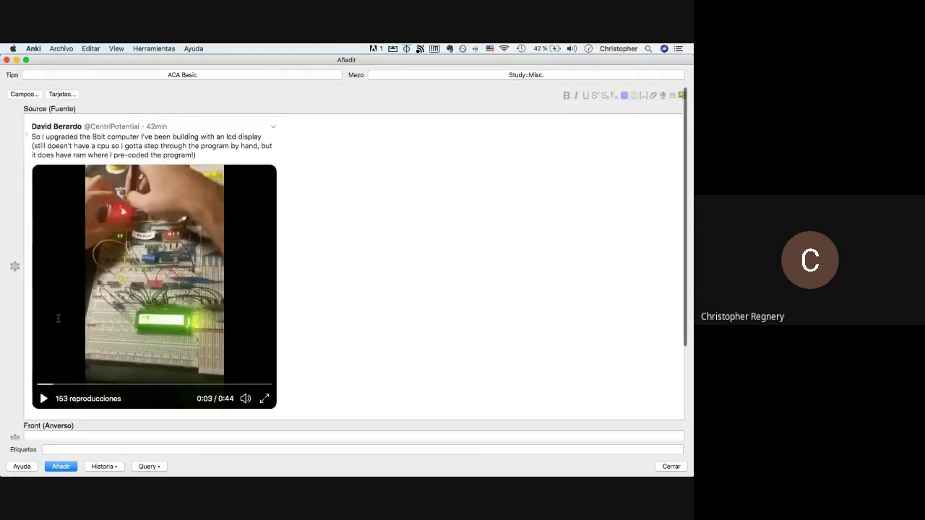
{"action": "scroll", "coordinate": [58, 318], "scroll_direction": "down", "scroll_amount": 5}
{"action": "left_click", "coordinate": [50, 308]}
{"action": "type", "text": "t doe"}
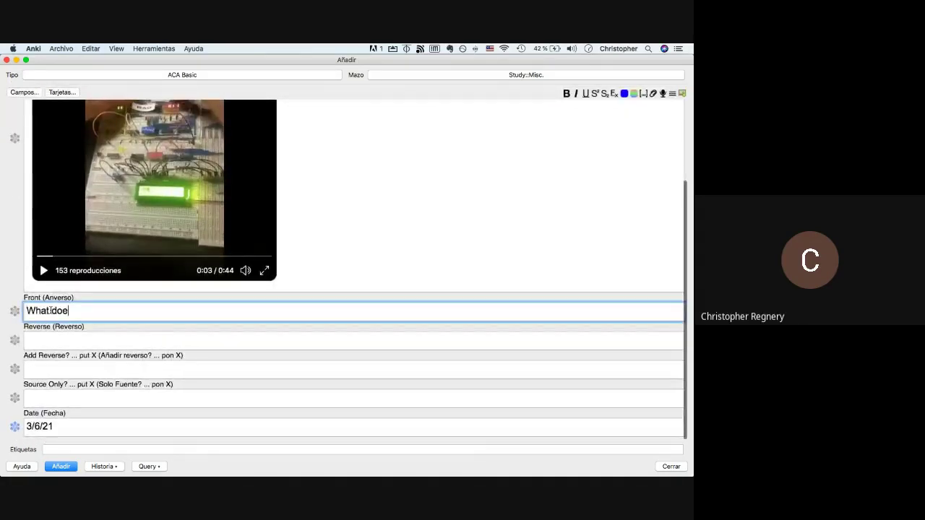
{"action": "type", "text": "s this image describe?"}
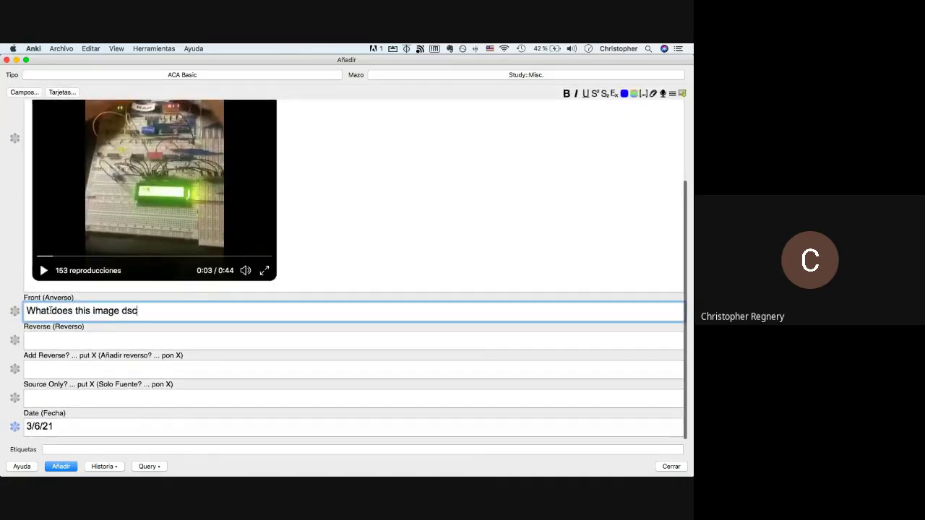
{"action": "triple_click", "coordinate": [50, 310]}
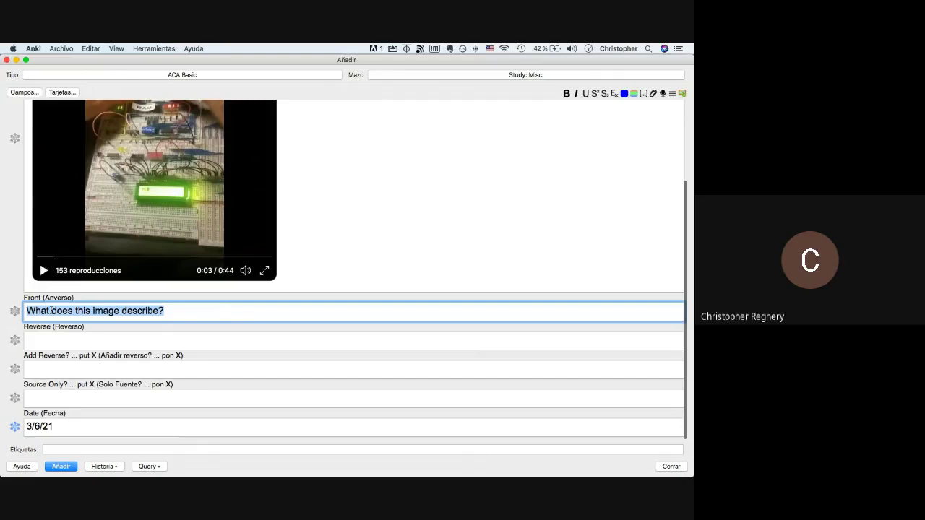
Open the ACA Basic card templates and compare the templates and previews of Tarjeta 1 and Tarjeta 3.
{"action": "left_click", "coordinate": [62, 92]}
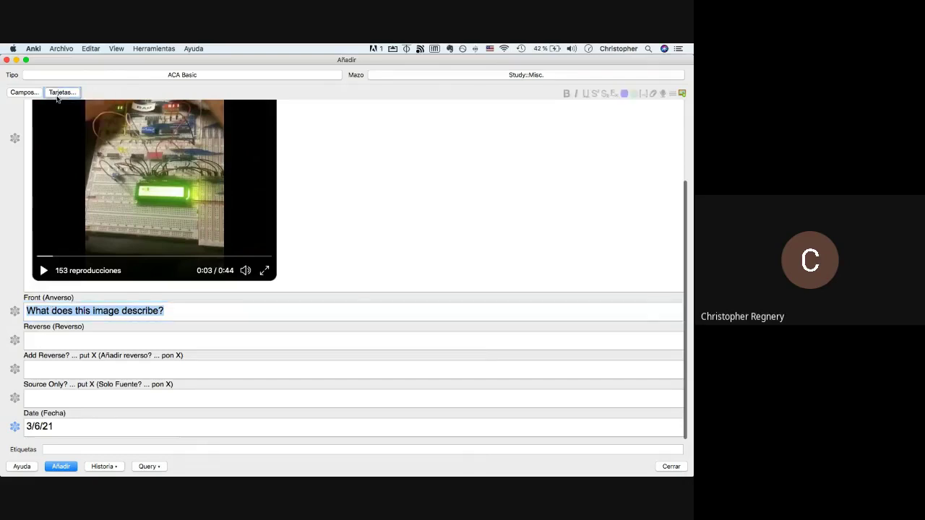
{"action": "left_click", "coordinate": [130, 80]}
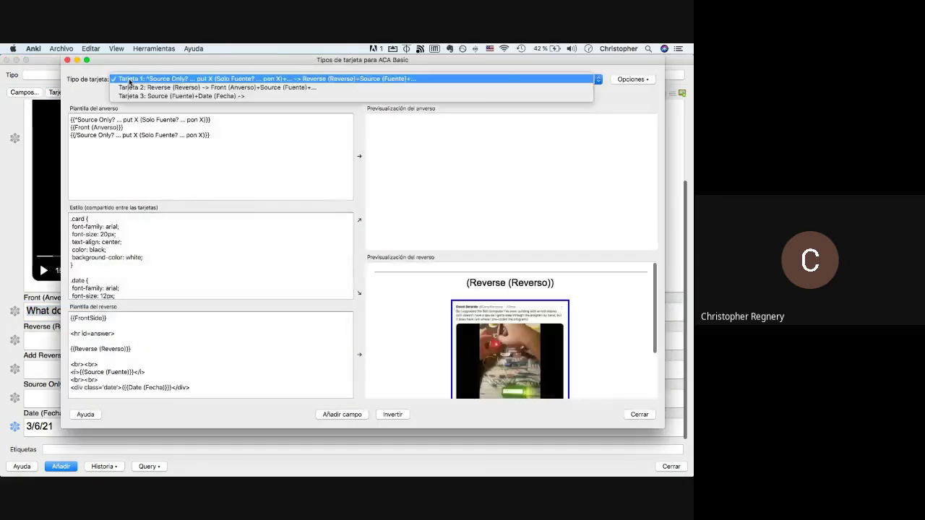
{"action": "left_click", "coordinate": [86, 101]}
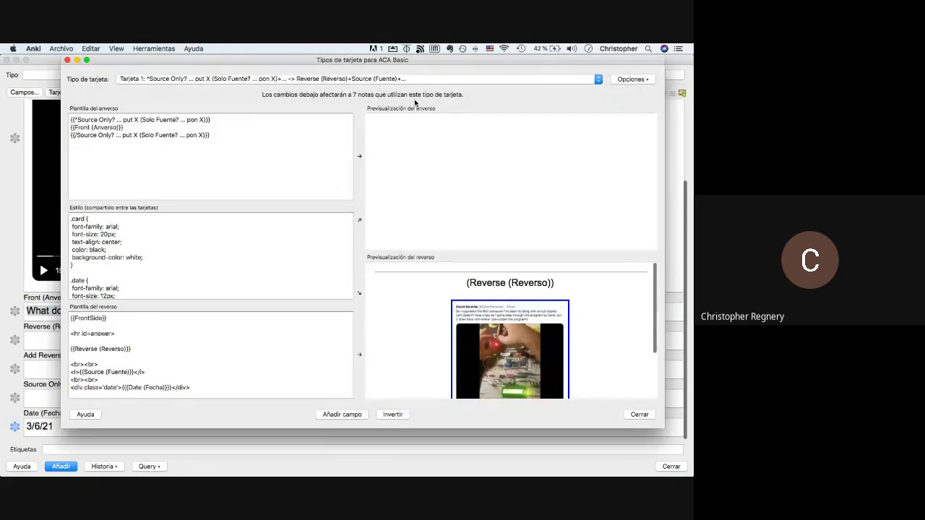
{"action": "left_click", "coordinate": [376, 81]}
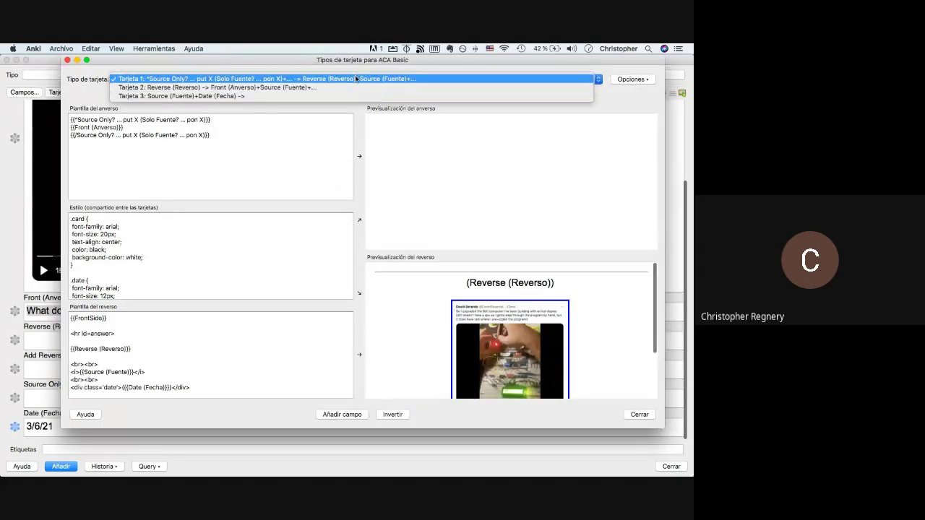
{"action": "left_click", "coordinate": [337, 96]}
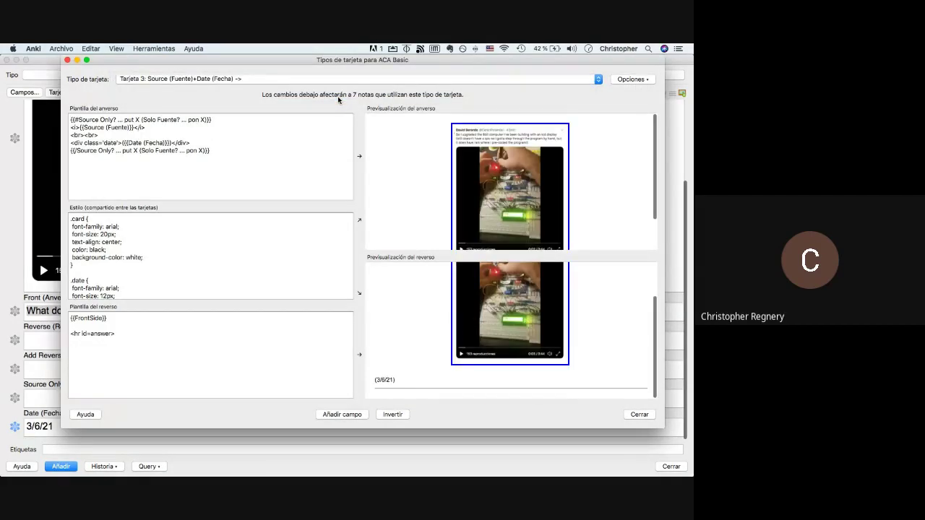
{"action": "left_click", "coordinate": [266, 82]}
{"action": "left_click", "coordinate": [253, 58]}
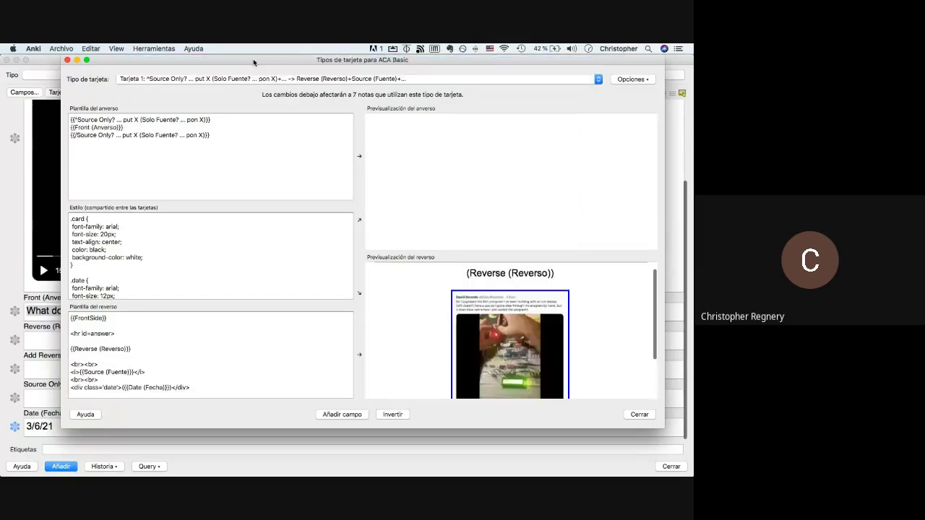
Examine the templates and previews of Tarjeta 2, Tarjeta 3 and Tarjeta 1, and close the card types window.
{"action": "left_click", "coordinate": [207, 80]}
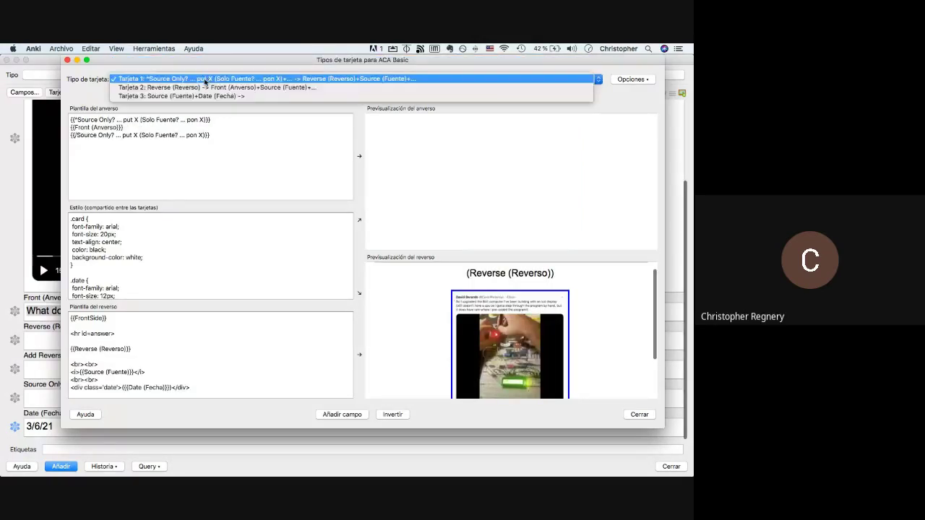
{"action": "left_click", "coordinate": [203, 88]}
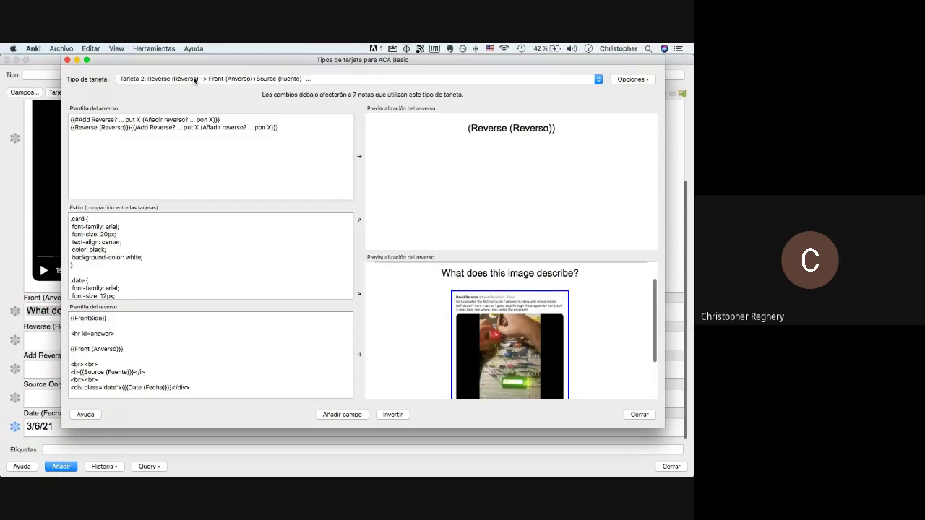
{"action": "left_click", "coordinate": [193, 78]}
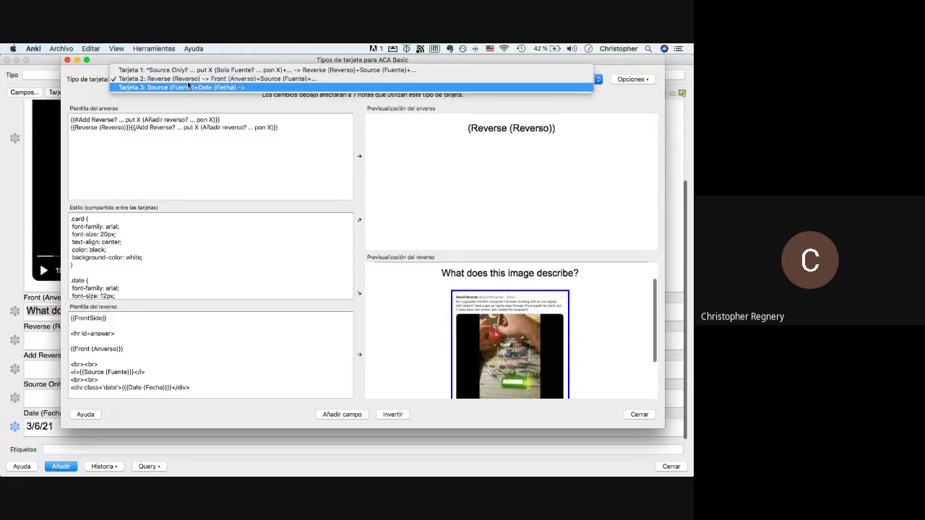
{"action": "left_click", "coordinate": [188, 85]}
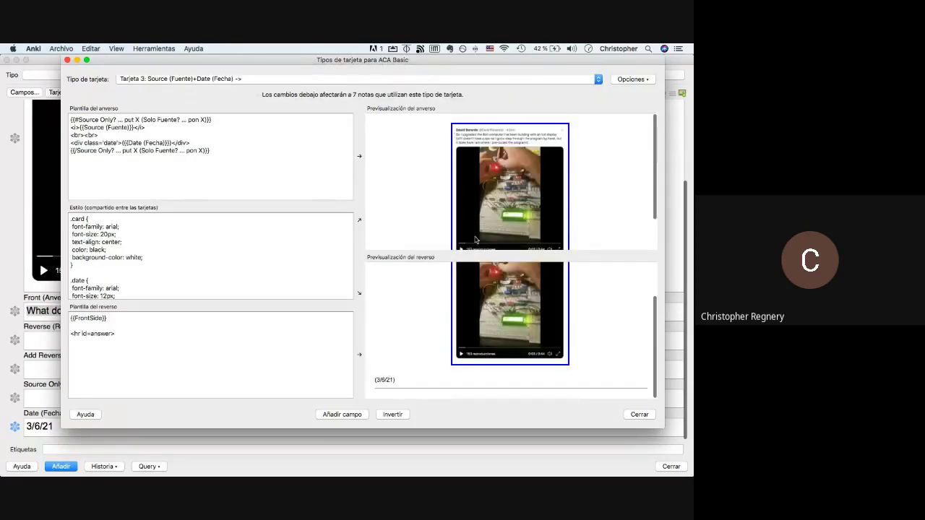
{"action": "scroll", "coordinate": [476, 239], "scroll_direction": "down", "scroll_amount": 3}
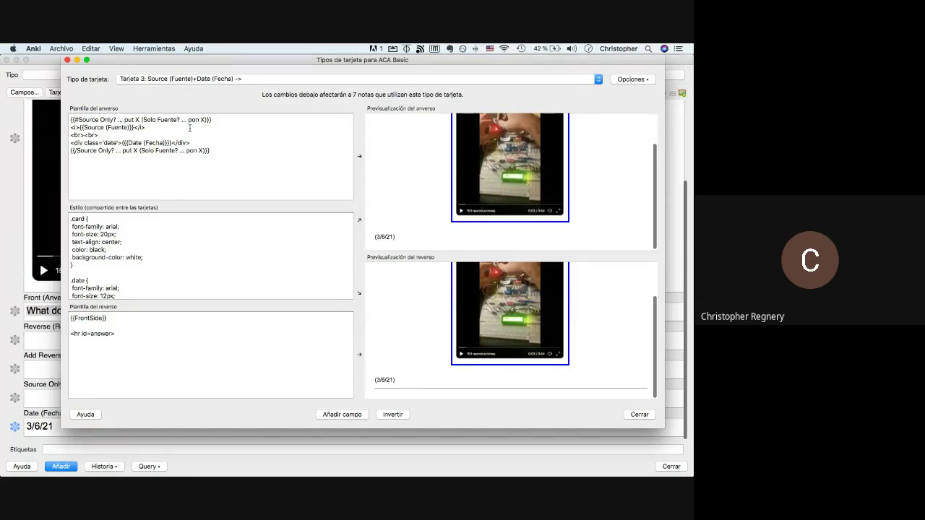
{"action": "left_click", "coordinate": [168, 78]}
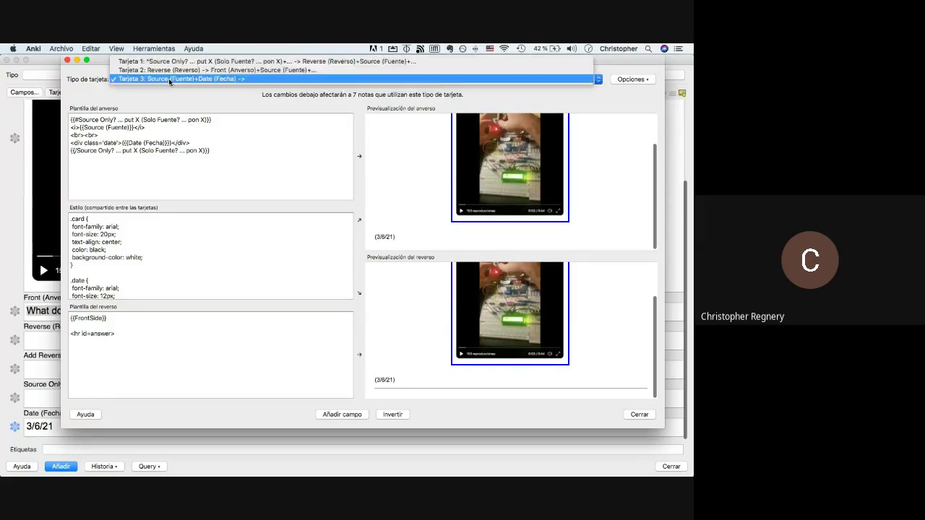
{"action": "left_click", "coordinate": [168, 62]}
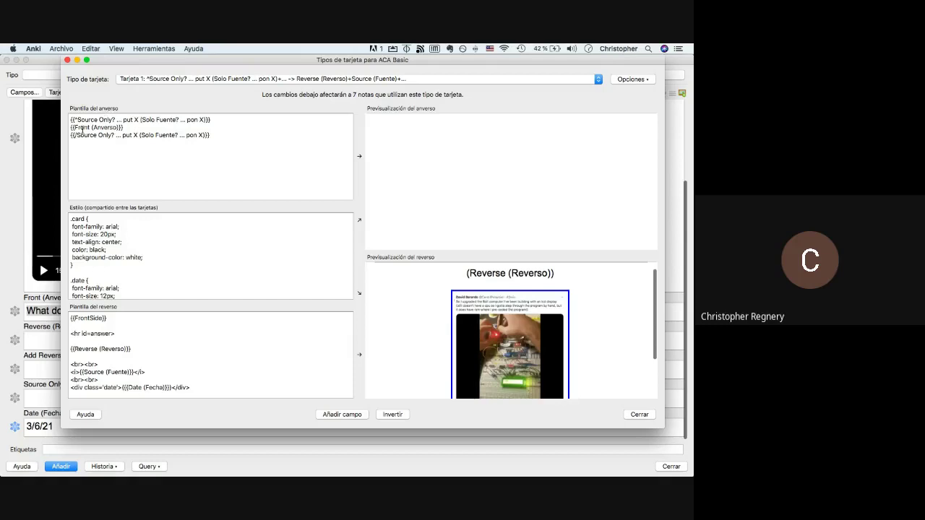
{"action": "left_click", "coordinate": [68, 61]}
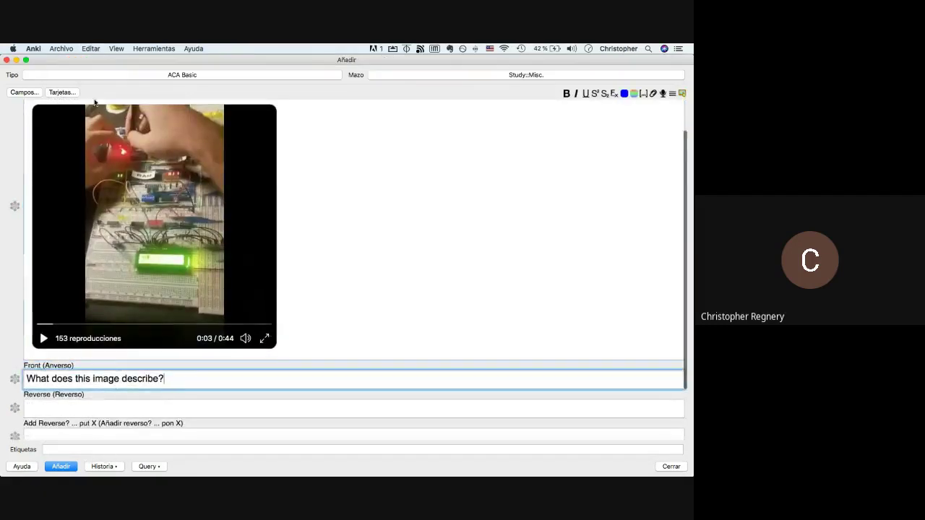
Compare the front templates and previews of Tarjeta 1 and Tarjeta 3 for ACA Basic, and close the card types window.
{"action": "left_click", "coordinate": [68, 93]}
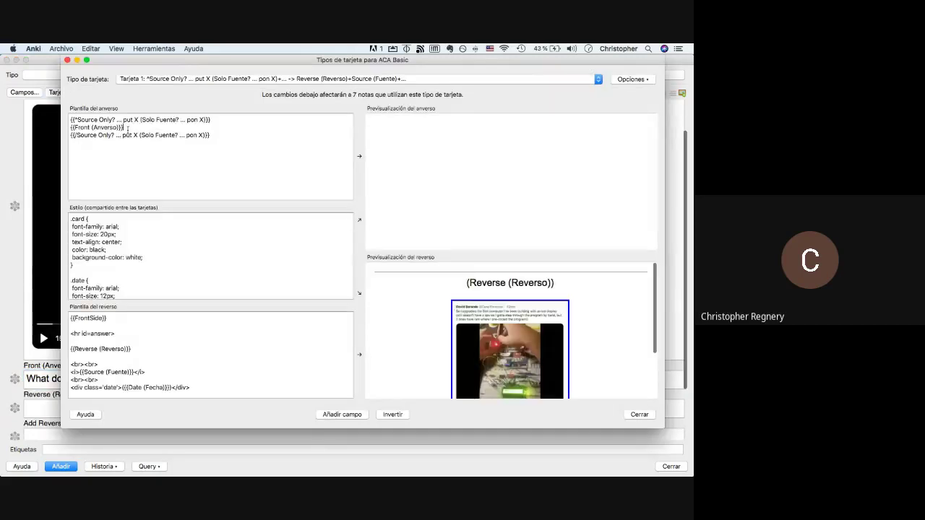
{"action": "left_click", "coordinate": [127, 128]}
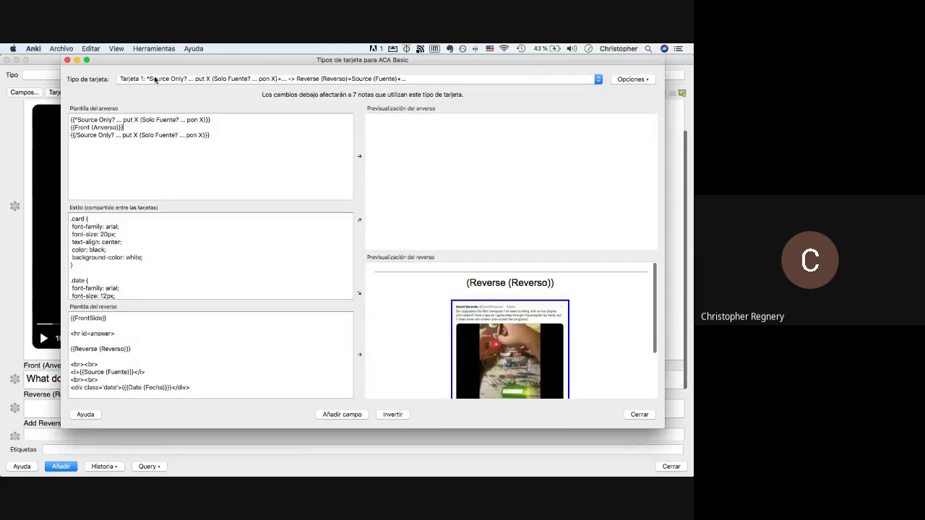
{"action": "left_click", "coordinate": [153, 78]}
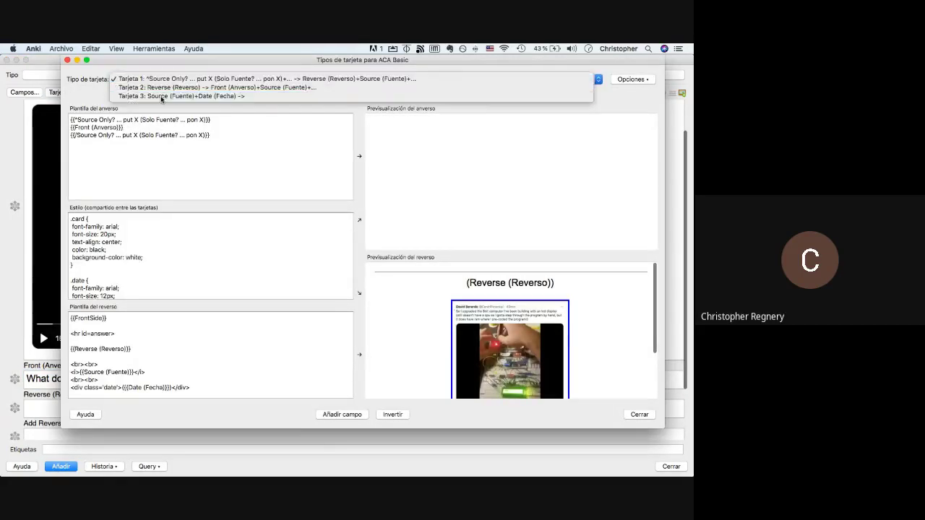
{"action": "left_click", "coordinate": [153, 95]}
{"action": "scroll", "coordinate": [540, 188], "scroll_direction": "down", "scroll_amount": 3}
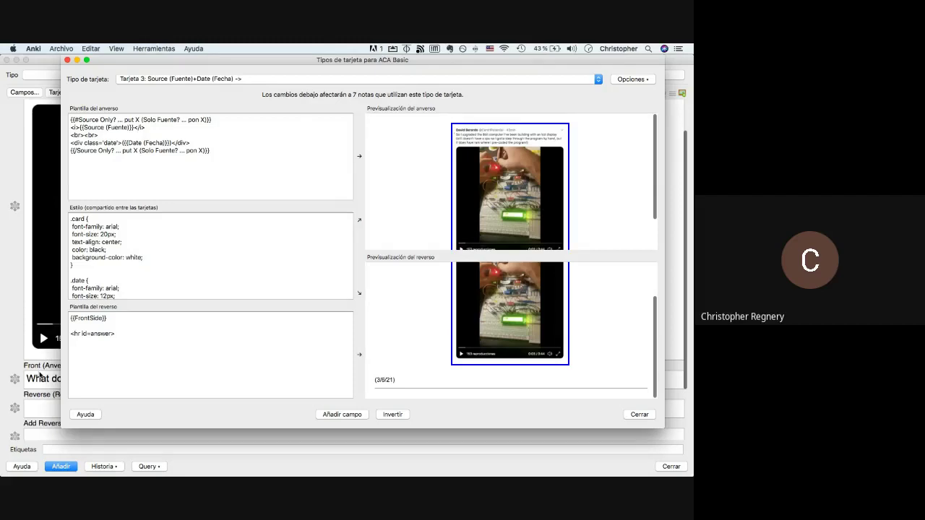
{"action": "left_click", "coordinate": [127, 80]}
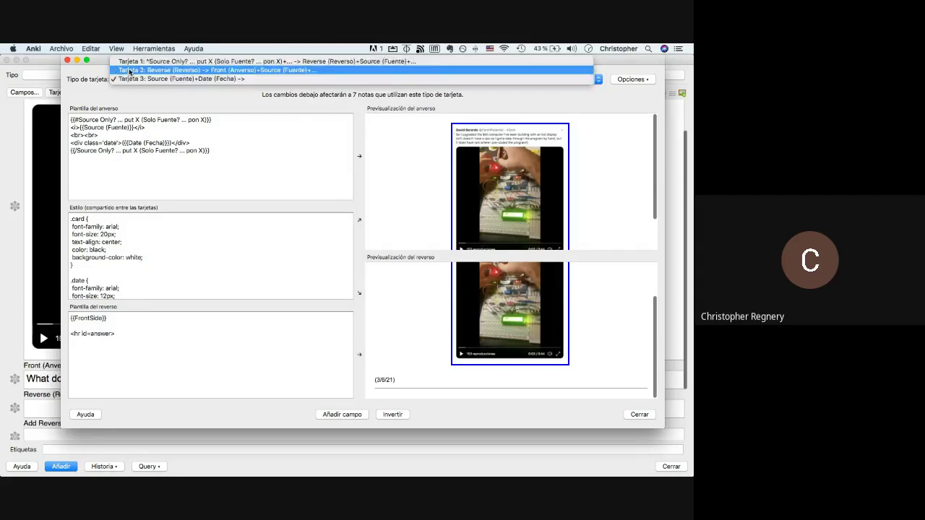
{"action": "left_click", "coordinate": [130, 62]}
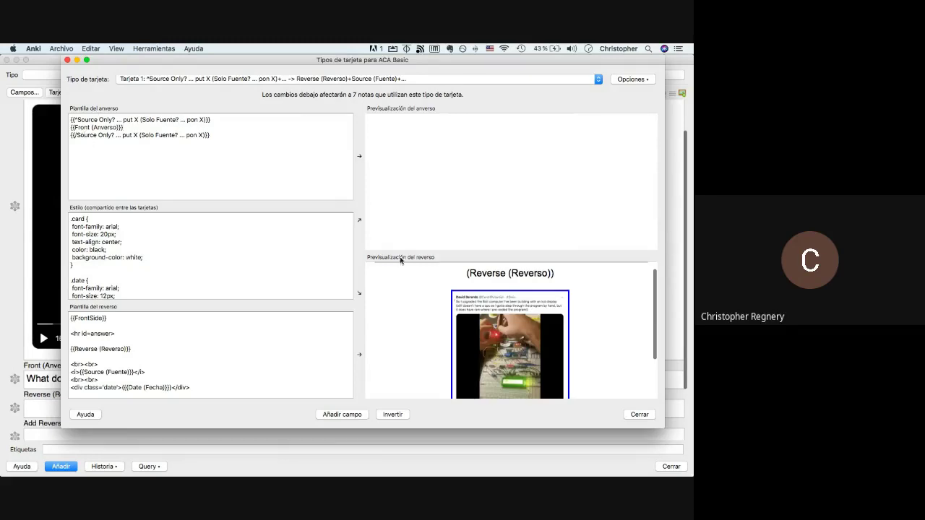
{"action": "triple_click", "coordinate": [100, 120]}
{"action": "left_click", "coordinate": [67, 59]}
Enter "x" in the note's Reverse (Reverso) field.
{"action": "scroll", "coordinate": [122, 283], "scroll_direction": "down", "scroll_amount": 5}
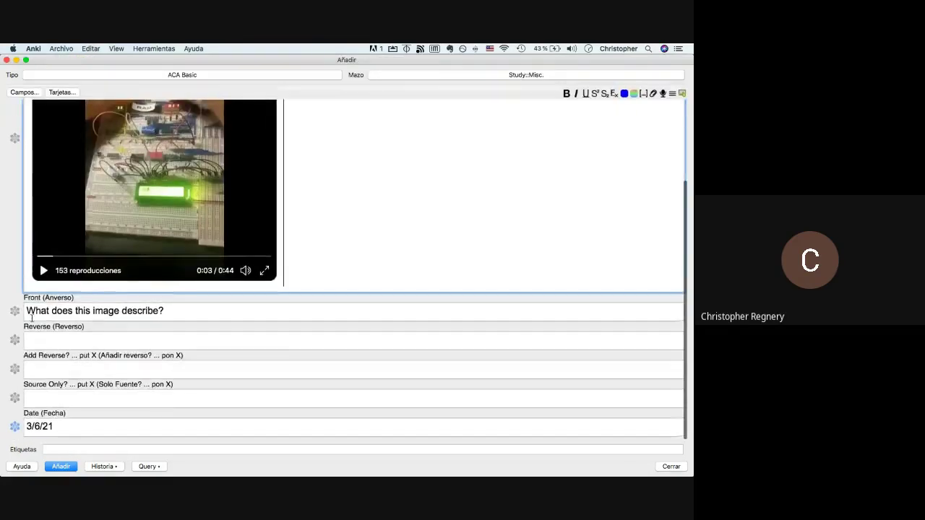
{"action": "left_click", "coordinate": [41, 341]}
{"action": "type", "text": "x"}
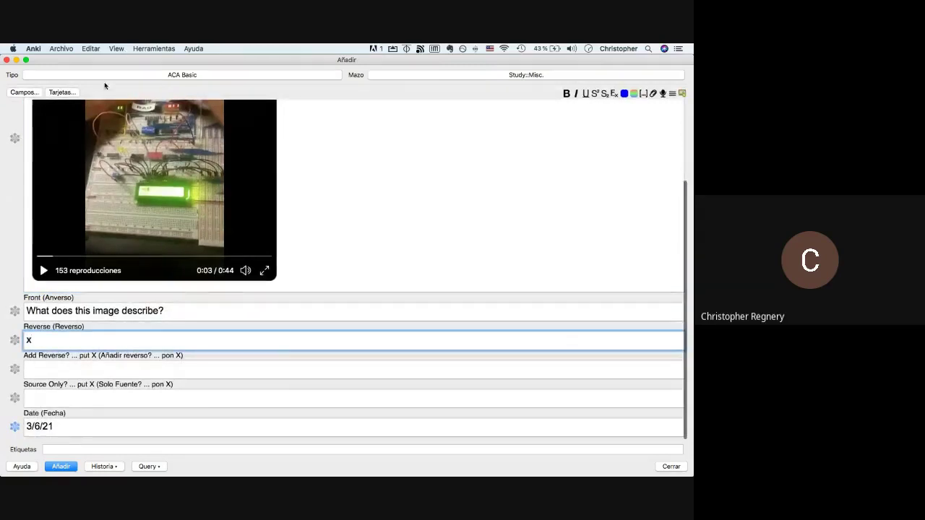
Open the card templates and change the opening Source Only? condition in Tarjeta 1's front template to use "#".
{"action": "left_click", "coordinate": [62, 92]}
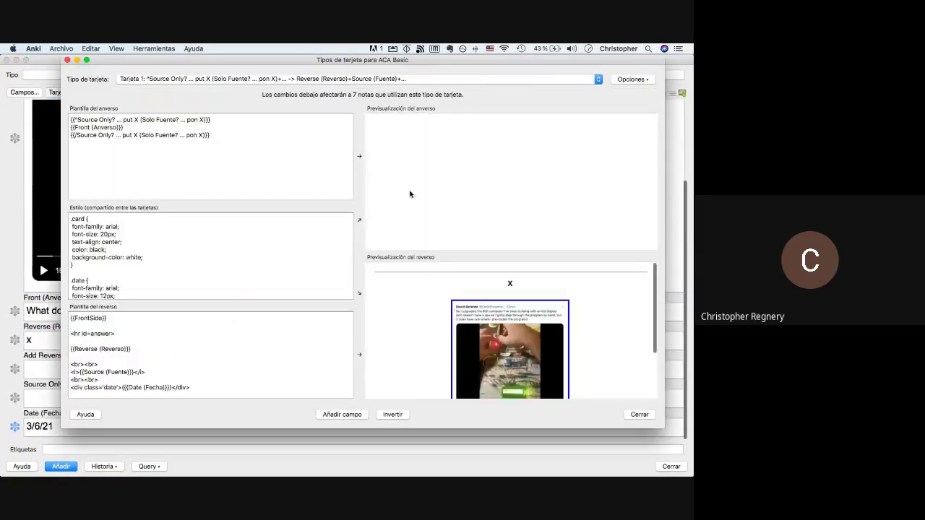
{"action": "left_click", "coordinate": [77, 120]}
{"action": "key", "text": "BackSpace"}
{"action": "type", "text": "#"}
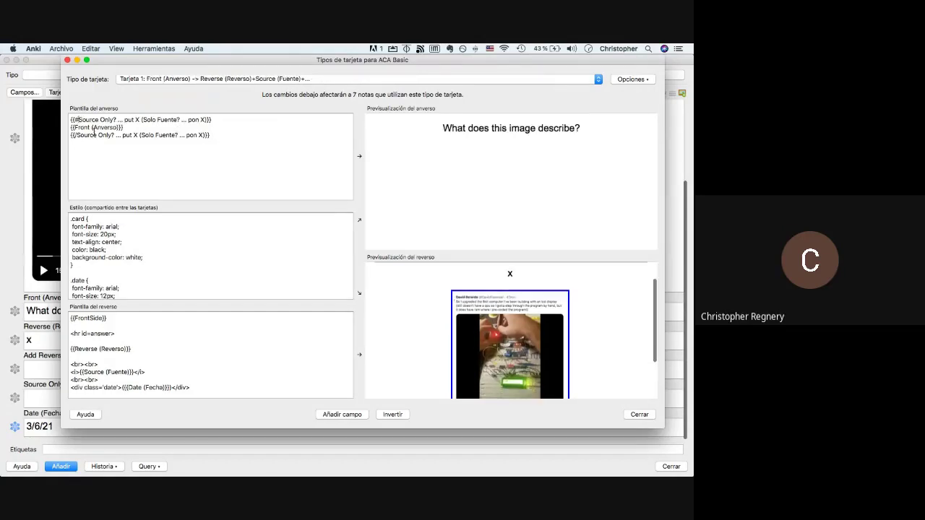
{"action": "left_click", "coordinate": [92, 127]}
Change the opening Source Only? condition in Tarjeta 3's front template to use "^", and close the card types window.
{"action": "left_click", "coordinate": [144, 81]}
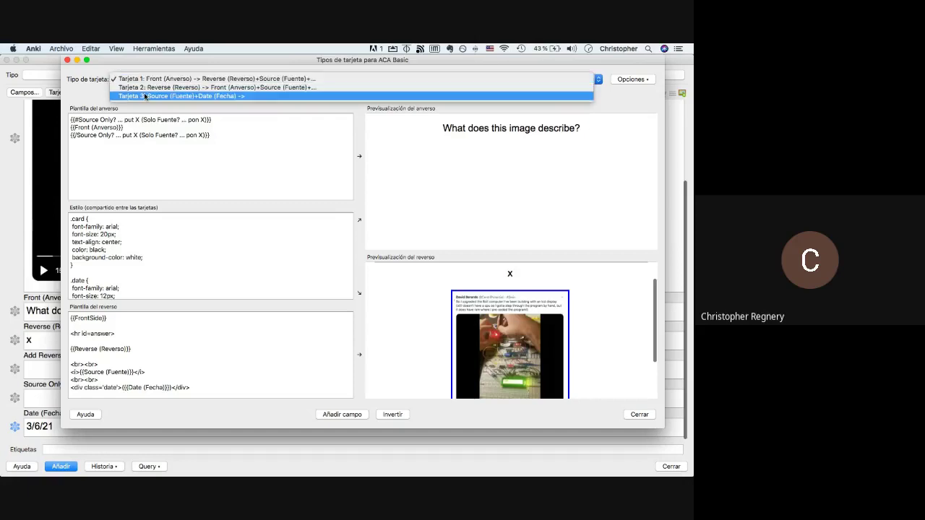
{"action": "left_click", "coordinate": [144, 92]}
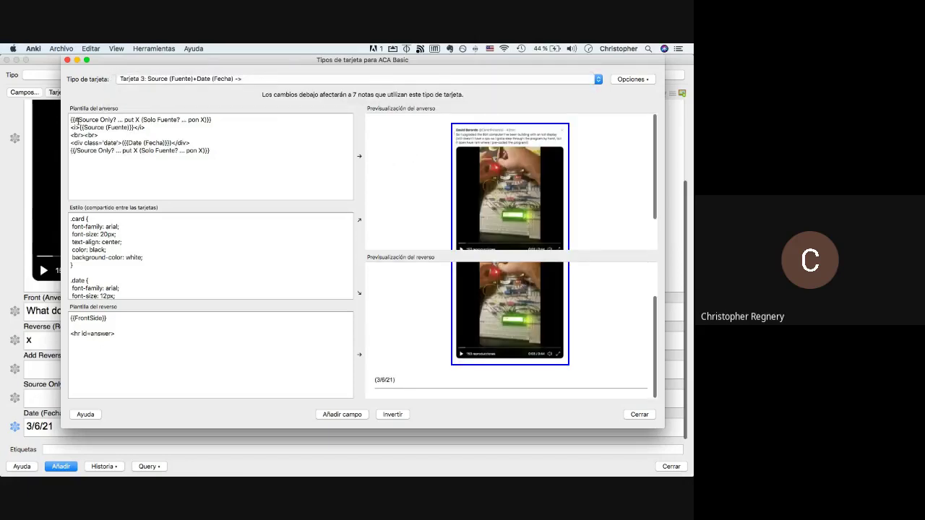
{"action": "key", "text": "BackSpace"}
{"action": "type", "text": "^"}
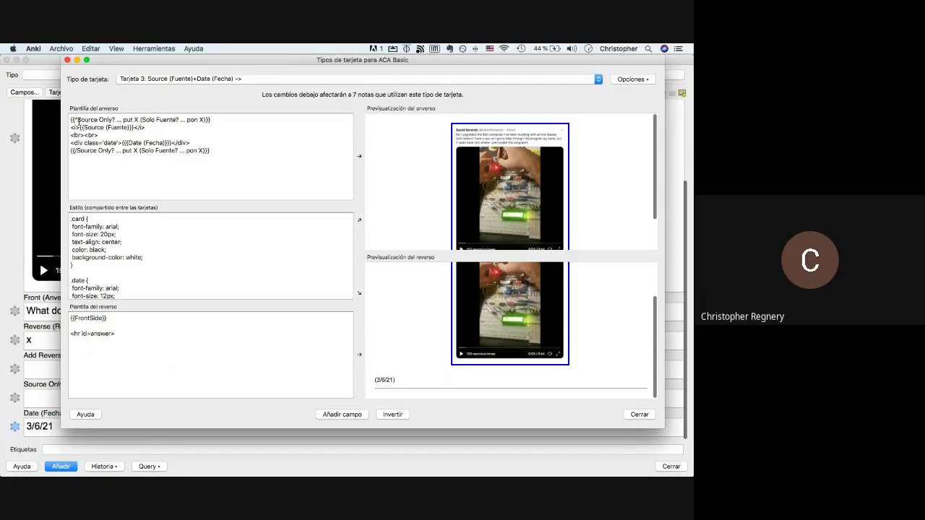
{"action": "left_click", "coordinate": [67, 60]}
Enter "x" in the Source Only? field and check the Tarjeta 3 preview in the card templates.
{"action": "scroll", "coordinate": [52, 395], "scroll_direction": "down", "scroll_amount": 5}
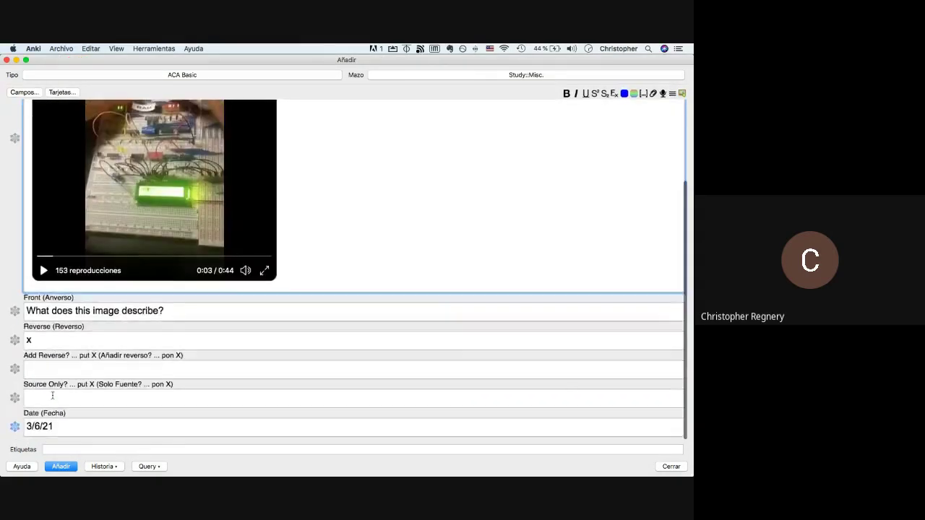
{"action": "left_click", "coordinate": [53, 395]}
{"action": "type", "text": "x"}
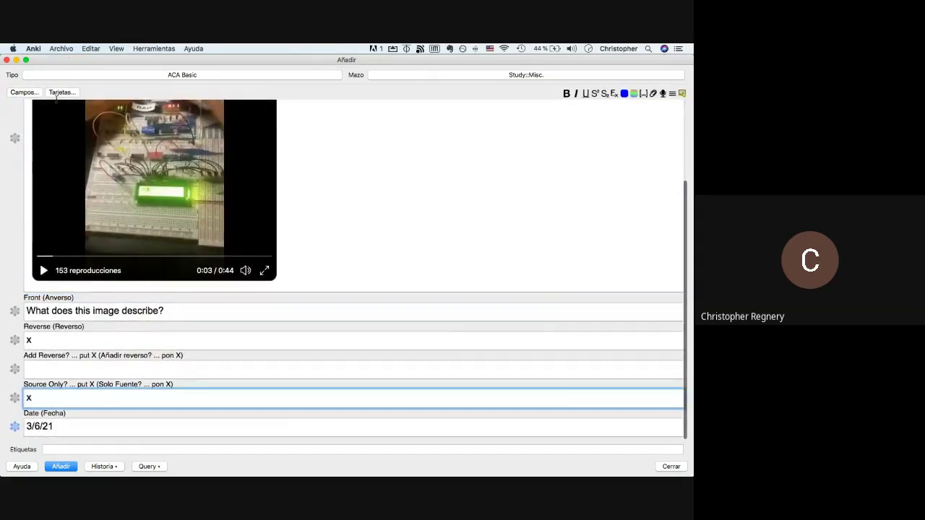
{"action": "left_click", "coordinate": [60, 93]}
{"action": "left_click", "coordinate": [134, 79]}
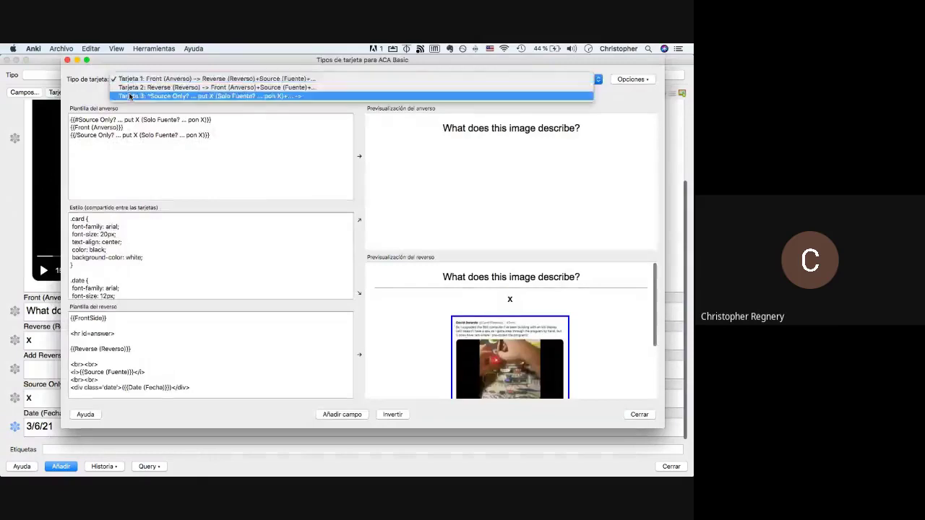
{"action": "left_click", "coordinate": [130, 96]}
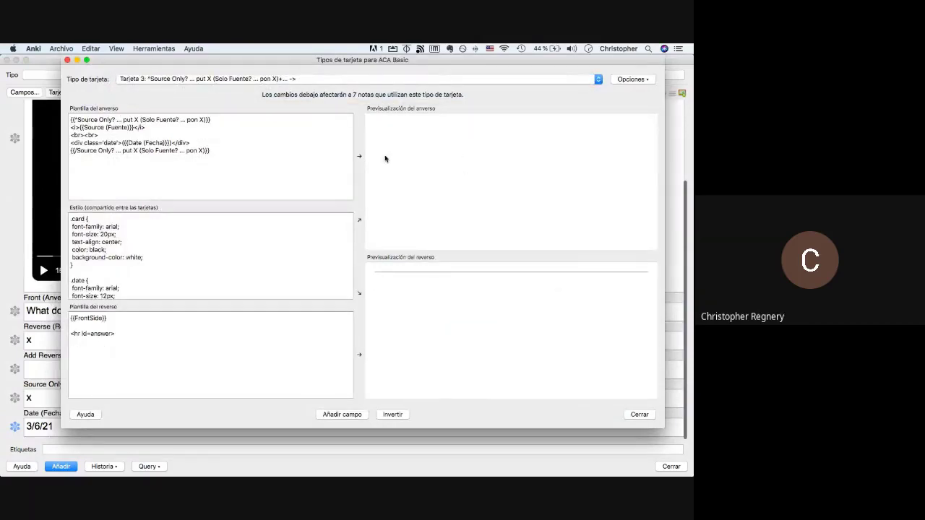
Set the opening Source Only? condition in Tarjeta 3's front template to "#" and close the card types window.
{"action": "left_click", "coordinate": [101, 143]}
{"action": "left_click", "coordinate": [75, 120]}
{"action": "key", "text": "BackSpace"}
{"action": "type", "text": "#"}
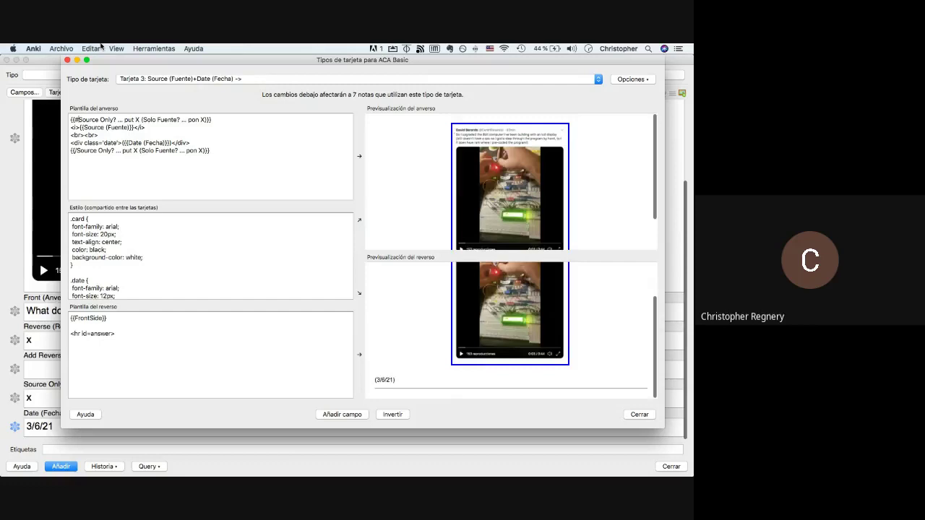
{"action": "left_click", "coordinate": [67, 60]}
Clear the note's Source Only? field.
{"action": "scroll", "coordinate": [47, 394], "scroll_direction": "down", "scroll_amount": 5}
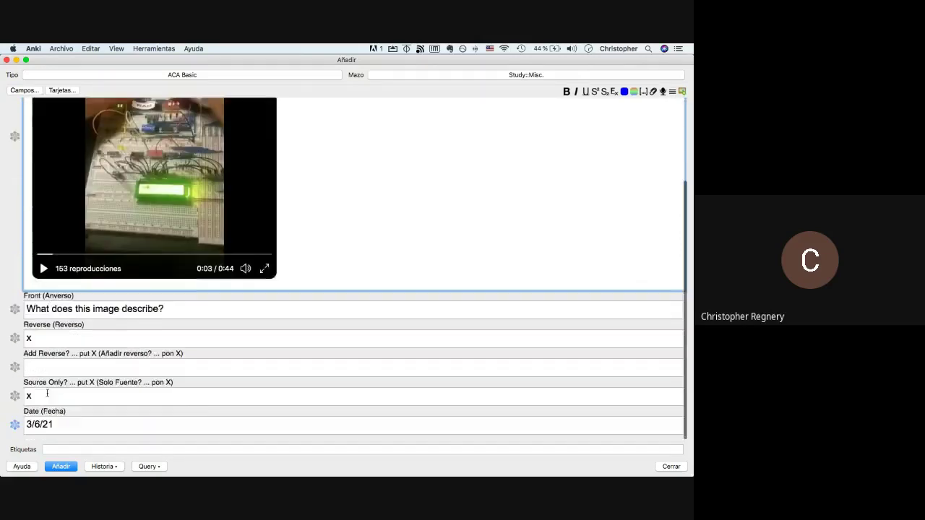
{"action": "left_click", "coordinate": [47, 394]}
{"action": "key", "text": "BackSpace"}
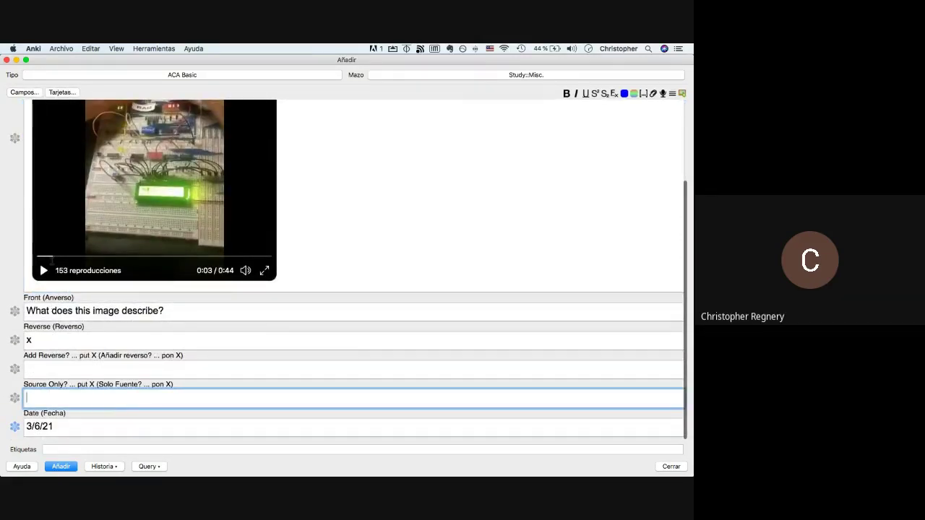
Delete the opening and closing Source Only? condition lines from Tarjeta 1's front template, keeping only {{Front (Anverso)}}.
{"action": "left_click", "coordinate": [62, 92]}
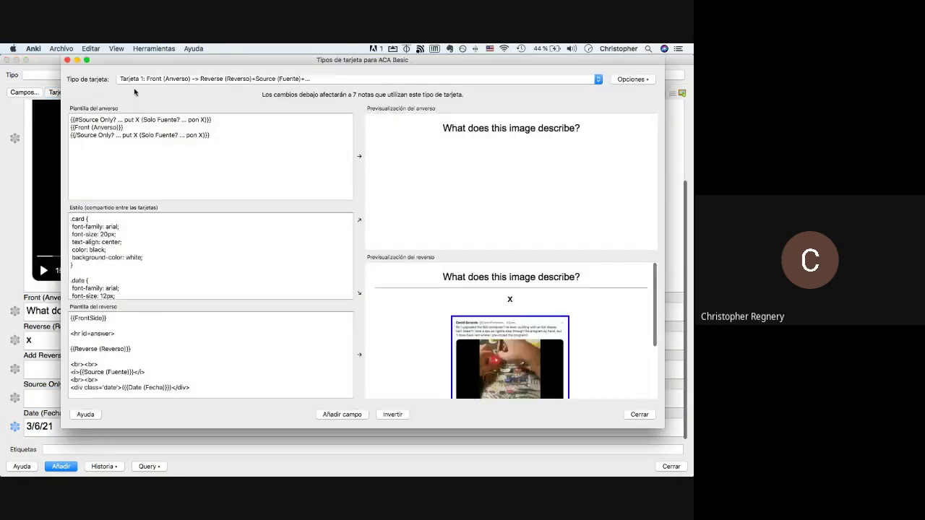
{"action": "left_click", "coordinate": [150, 80]}
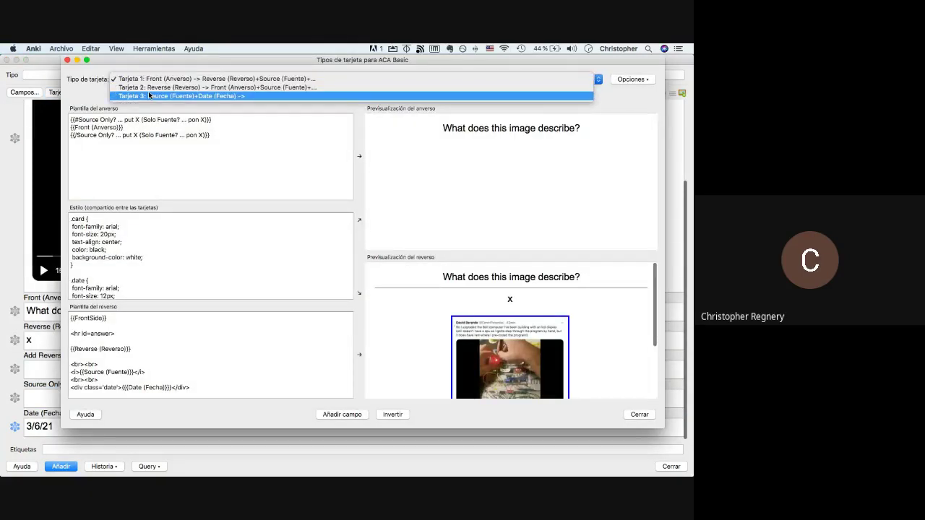
{"action": "left_click", "coordinate": [88, 120]}
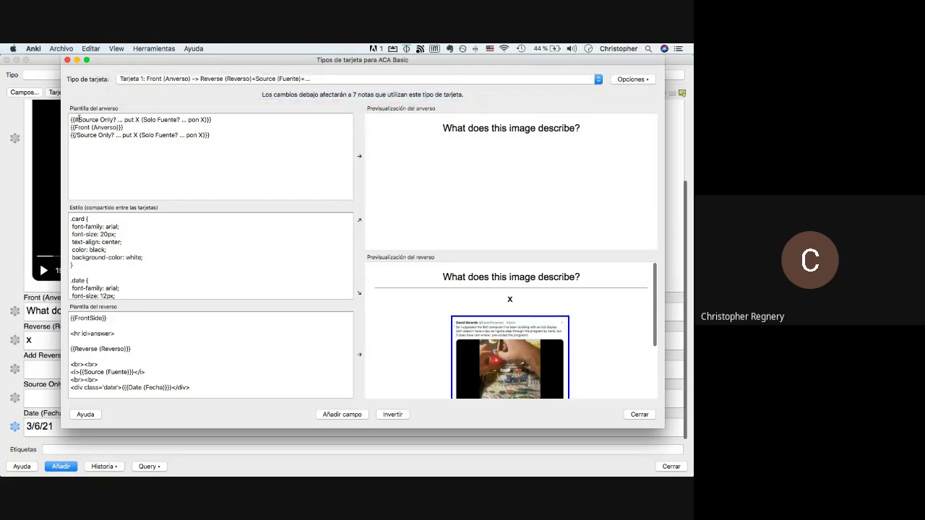
{"action": "triple_click", "coordinate": [78, 119]}
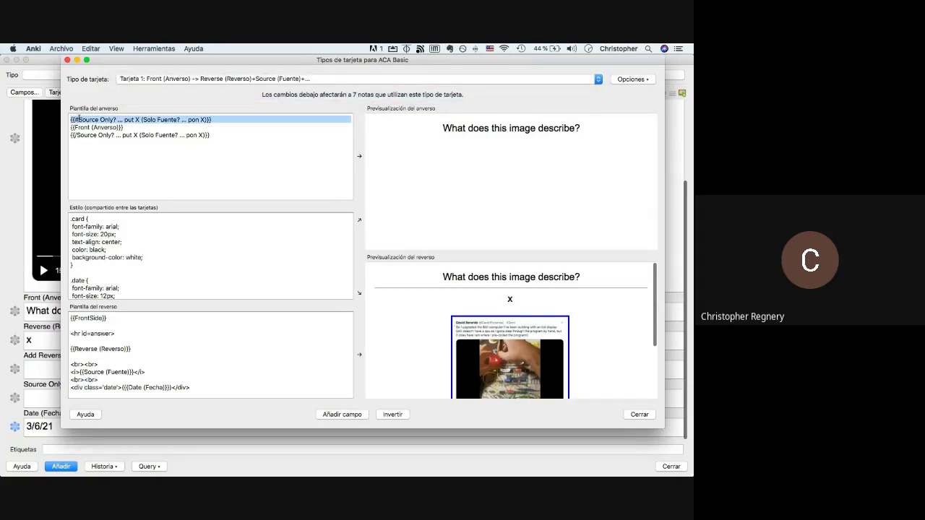
{"action": "key", "text": "BackSpace"}
{"action": "triple_click", "coordinate": [83, 127]}
{"action": "key", "text": "BackSpace"}
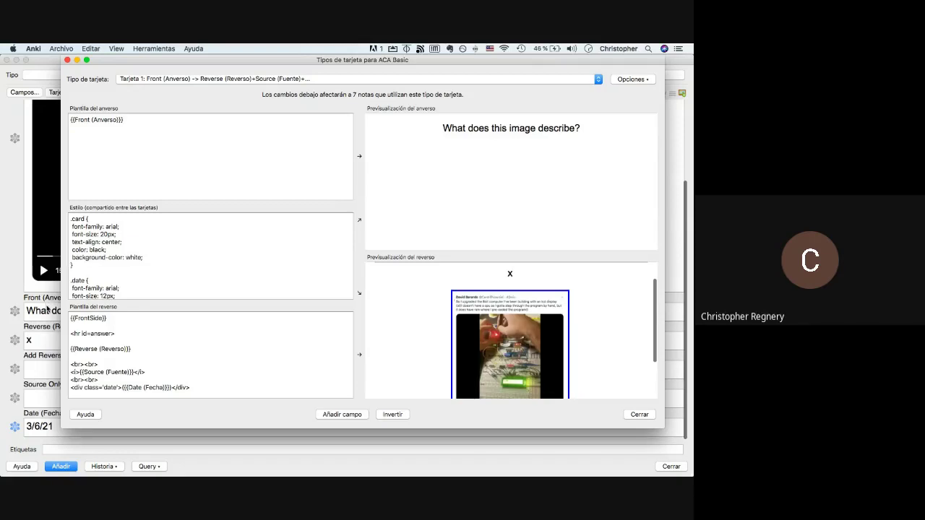
Check the Tarjeta 1 front preview against the Tarjeta 3 template and preview, and return to Tarjeta 1.
{"action": "triple_click", "coordinate": [468, 127]}
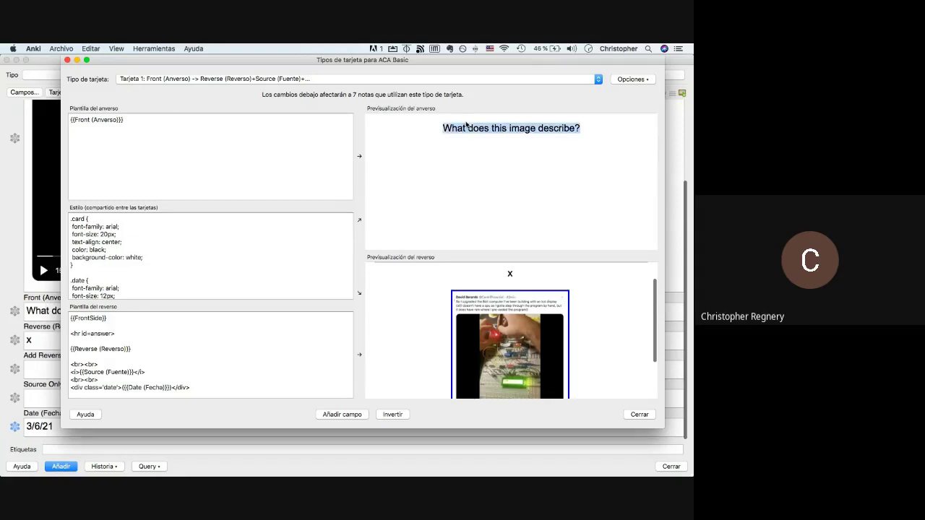
{"action": "left_click", "coordinate": [164, 117]}
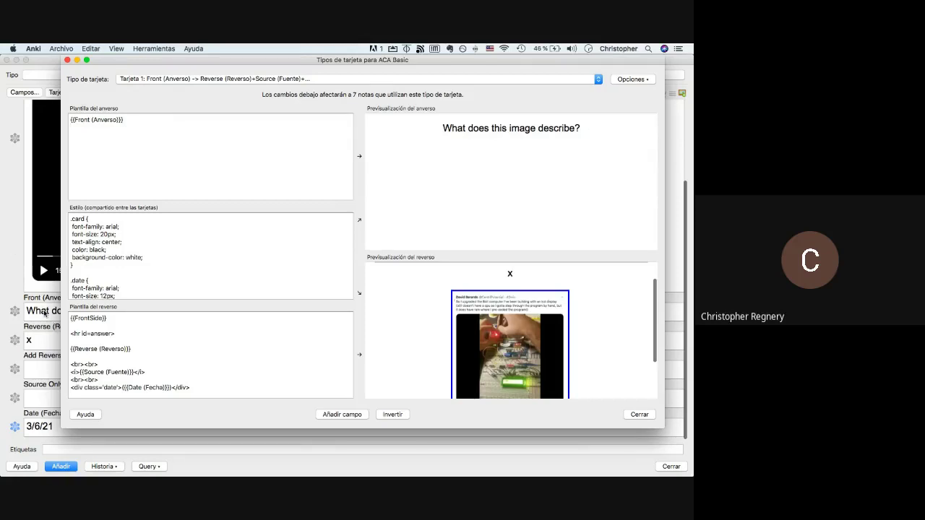
{"action": "left_click", "coordinate": [128, 80]}
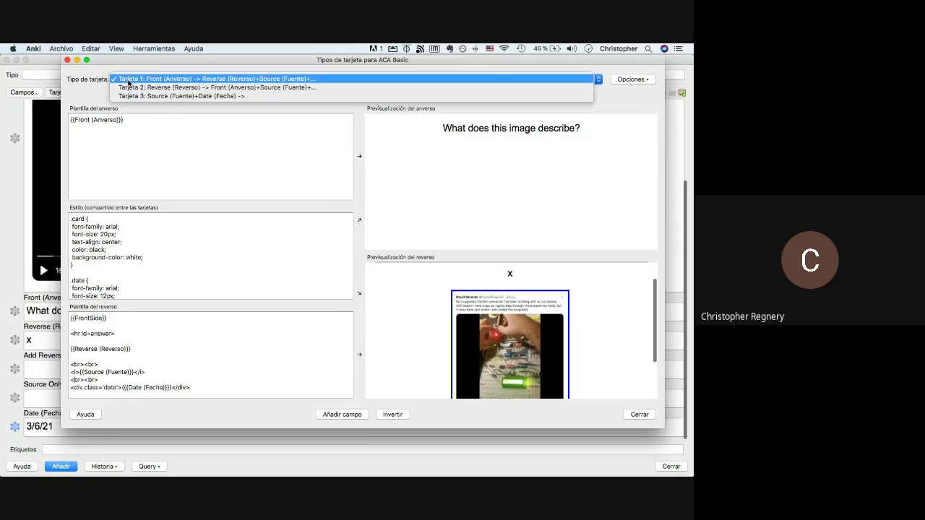
{"action": "left_click", "coordinate": [143, 97]}
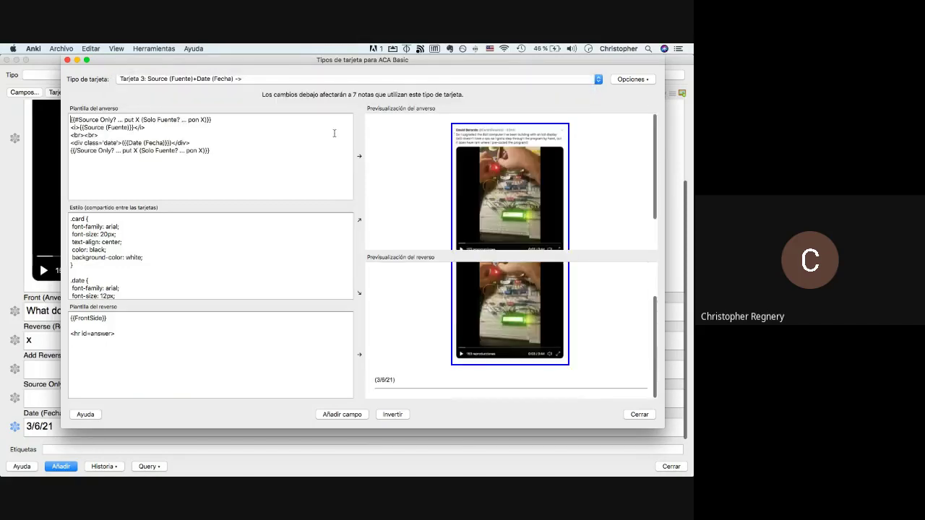
{"action": "left_click", "coordinate": [145, 78]}
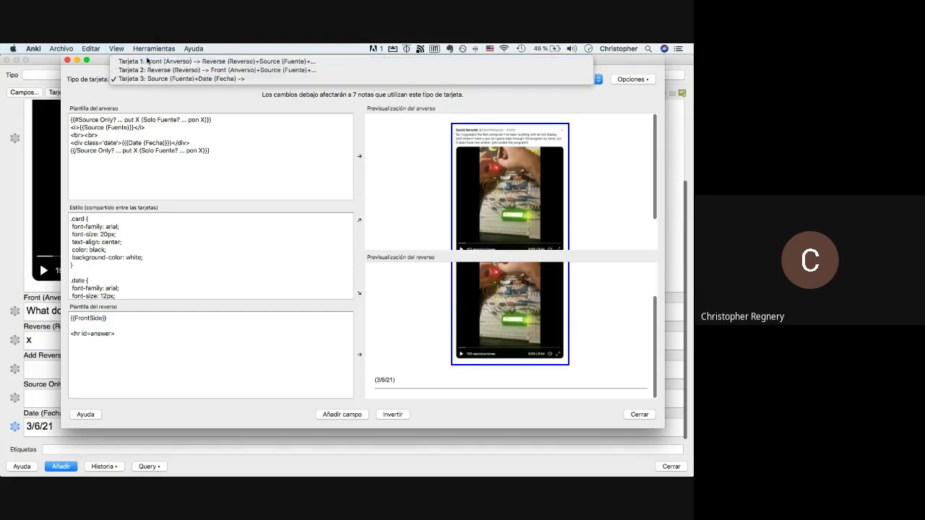
{"action": "left_click", "coordinate": [146, 58]}
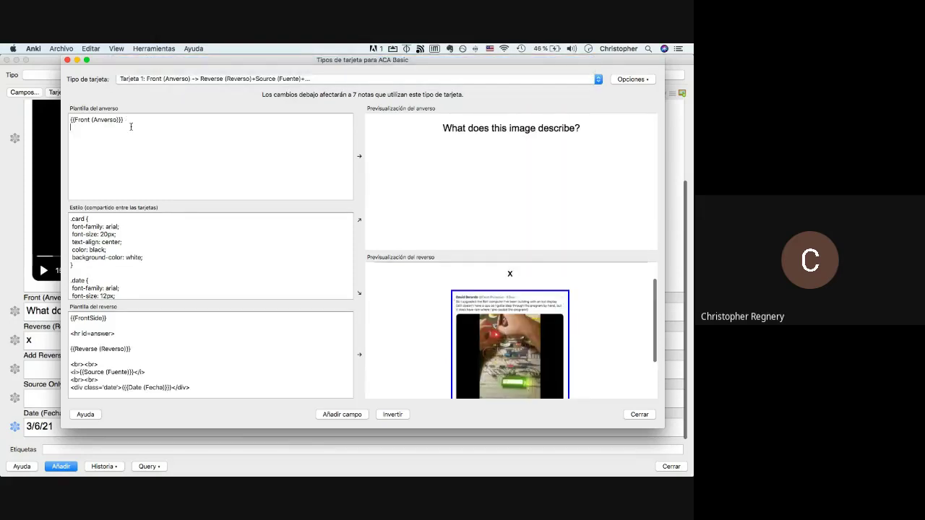
Replace Tarjeta 1's front template with a copy of Tarjeta 3's full front template.
{"action": "left_click", "coordinate": [137, 78]}
{"action": "left_click", "coordinate": [130, 95]}
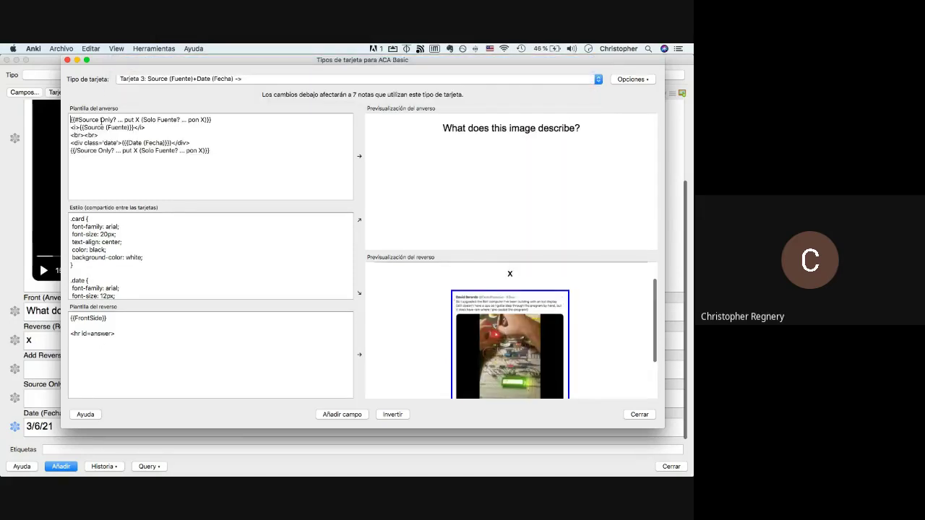
{"action": "key", "text": "super+a"}
{"action": "left_click", "coordinate": [147, 79]}
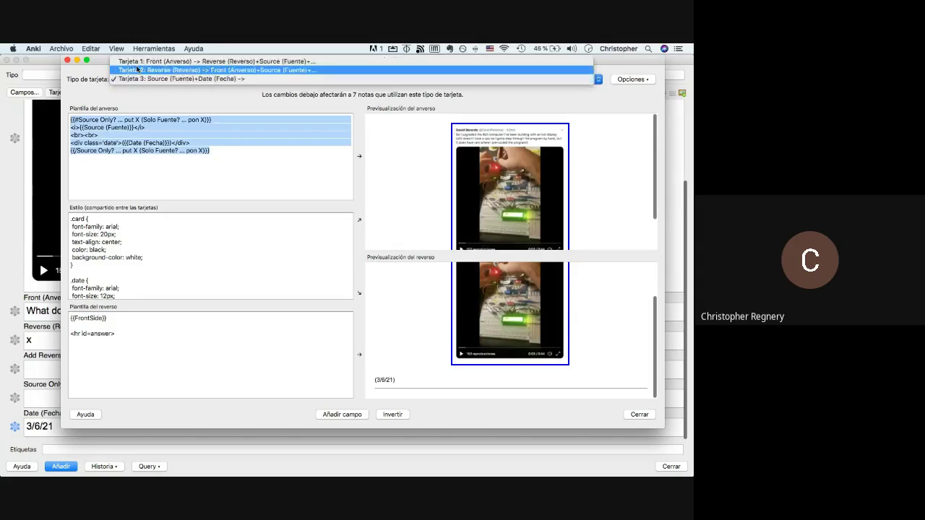
{"action": "left_click", "coordinate": [147, 62]}
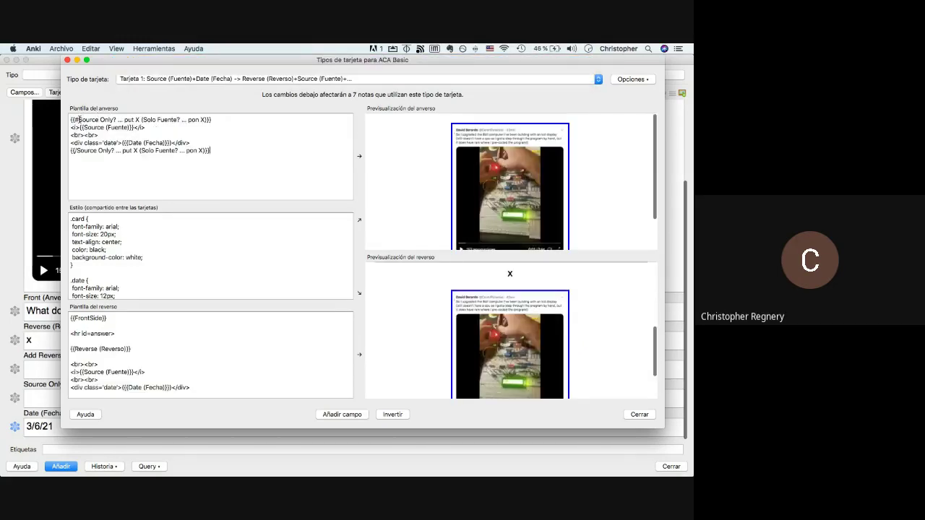
Change the opening and closing Source Only? conditions in Tarjeta 1's front template to {{#Source (Fuente)}} and {{/Source (Fuente)}}.
{"action": "left_click_drag", "start_coordinate": [80, 120], "coordinate": [211, 120]}
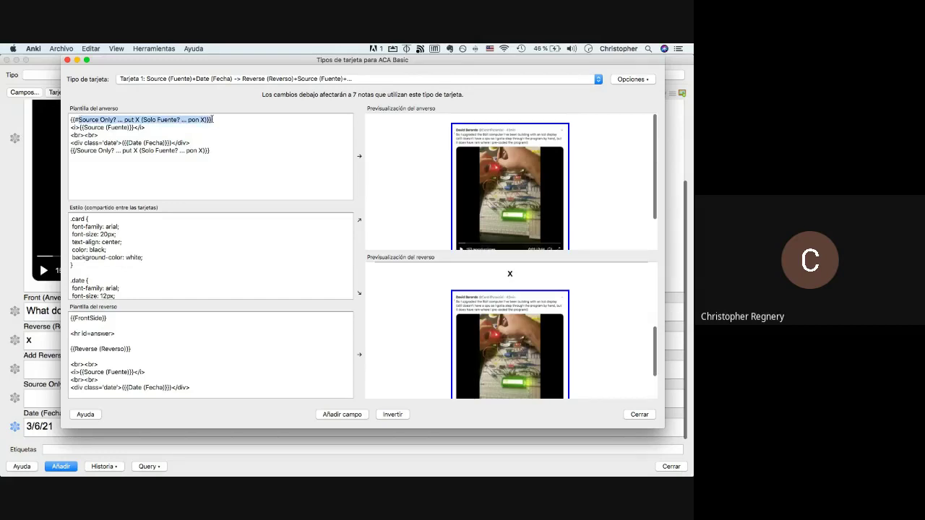
{"action": "left_click", "coordinate": [134, 127]}
{"action": "left_click_drag", "start_coordinate": [134, 127], "coordinate": [79, 127]}
{"action": "type", "text": "{{Source (Fuente)}}"}
{"action": "left_click", "coordinate": [84, 120]}
{"action": "key", "text": "BackSpace"}
{"action": "key", "text": "BackSpace"}
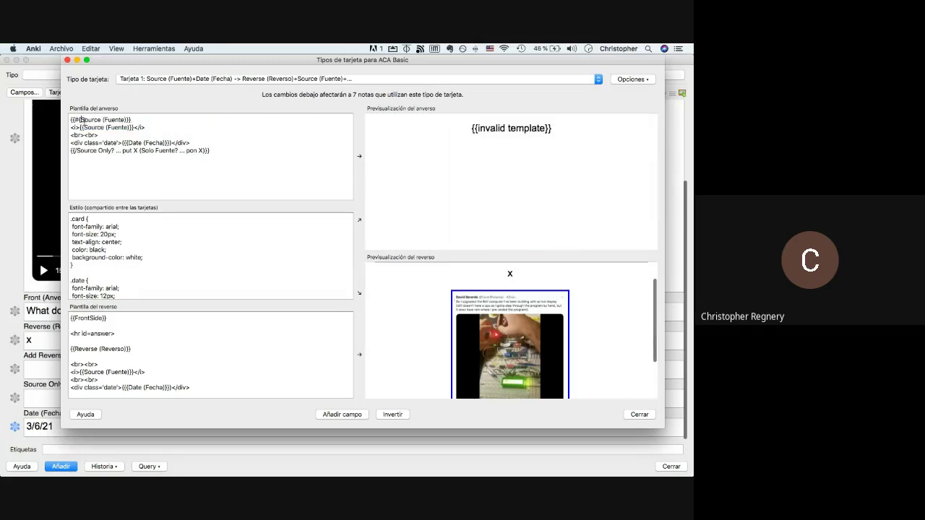
{"action": "triple_click", "coordinate": [80, 152]}
{"action": "type", "text": "{{Source (Fuente)}}"}
{"action": "left_click", "coordinate": [75, 150]}
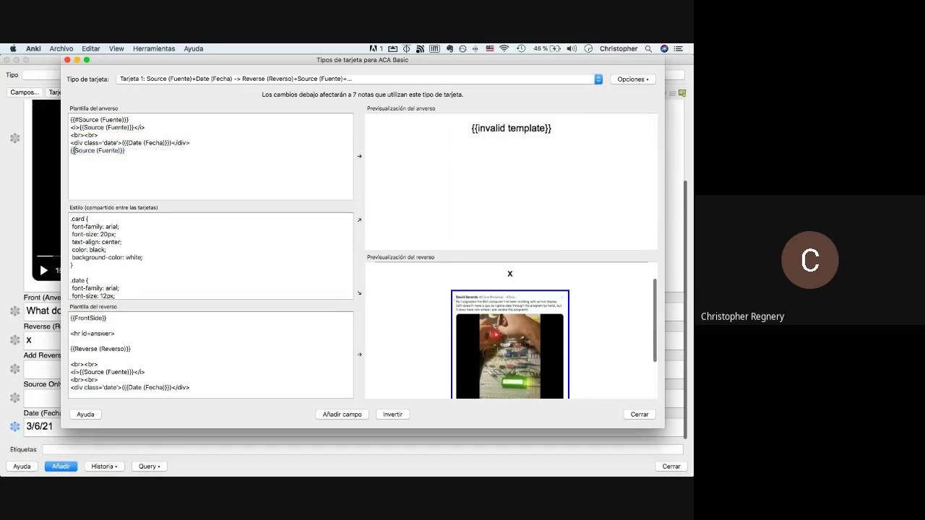
{"action": "type", "text": "/"}
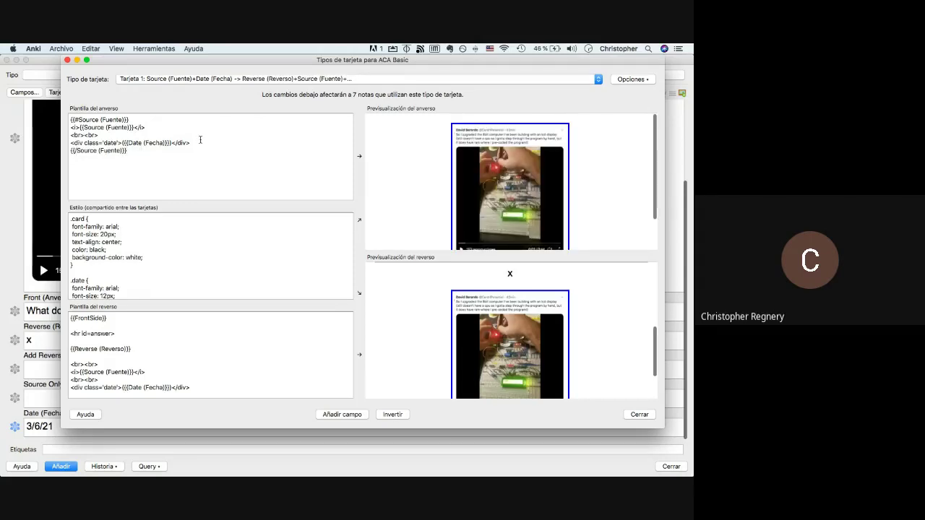
Insert "What does this image describe?" above the date line in Tarjeta 1's front template, with two <br> tags before it and one after.
{"action": "scroll", "coordinate": [410, 168], "scroll_direction": "down", "scroll_amount": 2}
{"action": "left_click_drag", "start_coordinate": [191, 143], "coordinate": [63, 142]}
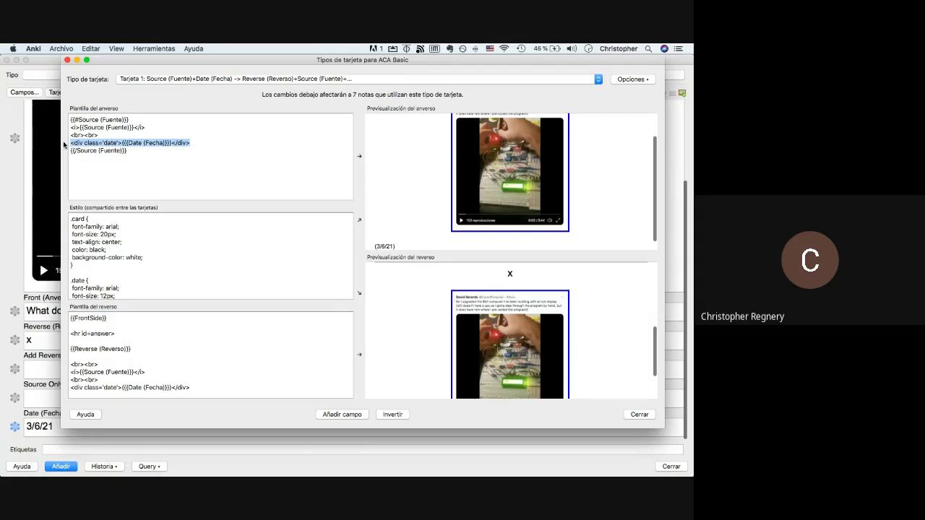
{"action": "left_click", "coordinate": [96, 135]}
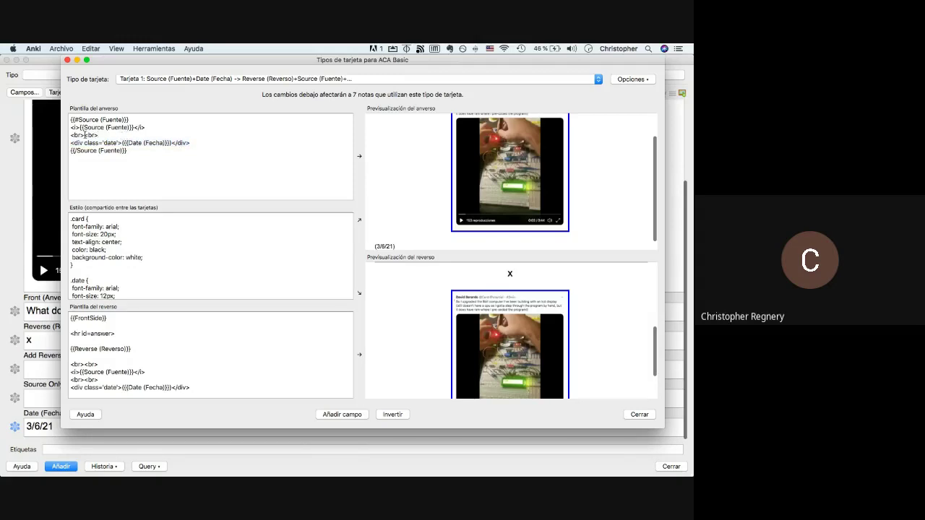
{"action": "type", "text": "What does this image describe?"}
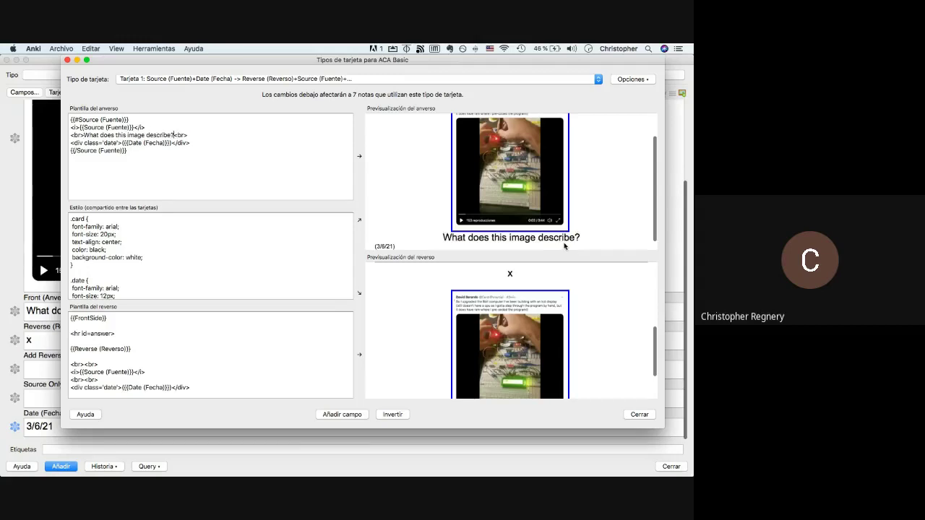
{"action": "left_click", "coordinate": [84, 135]}
{"action": "type", "text": "<br>"}
{"action": "scroll", "coordinate": [550, 230], "scroll_direction": "down", "scroll_amount": 2}
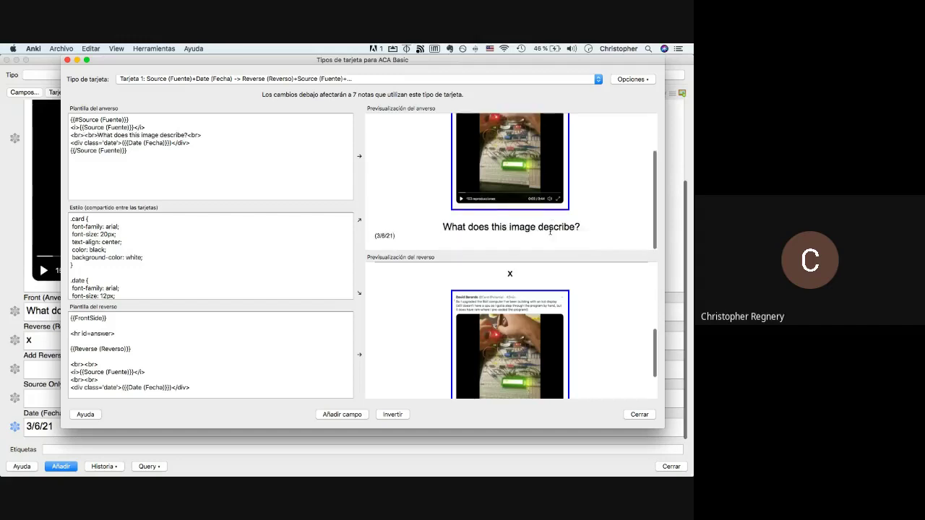
Try moving the date line above the "What does this image describe?" line in Tarjeta 1's front template.
{"action": "triple_click", "coordinate": [130, 143]}
{"action": "key", "text": "ctrl+c"}
{"action": "key", "text": "BackSpace"}
{"action": "left_click", "coordinate": [154, 127]}
{"action": "key", "text": "Return"}
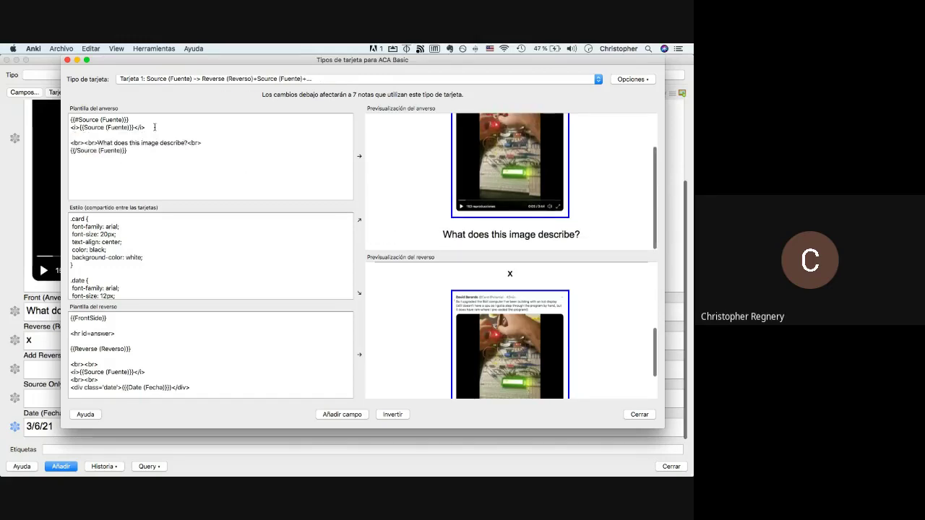
{"action": "key", "text": "ctrl+v"}
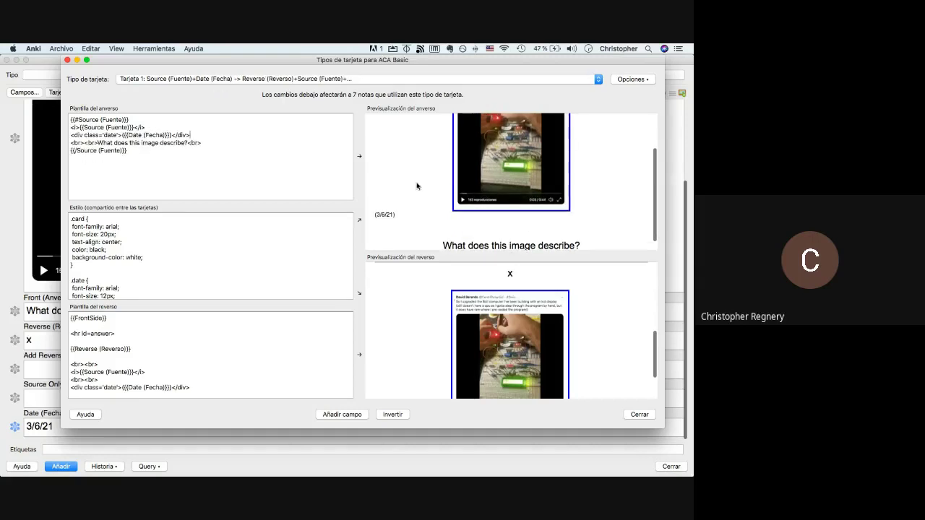
{"action": "scroll", "coordinate": [486, 185], "scroll_direction": "down", "scroll_amount": 1}
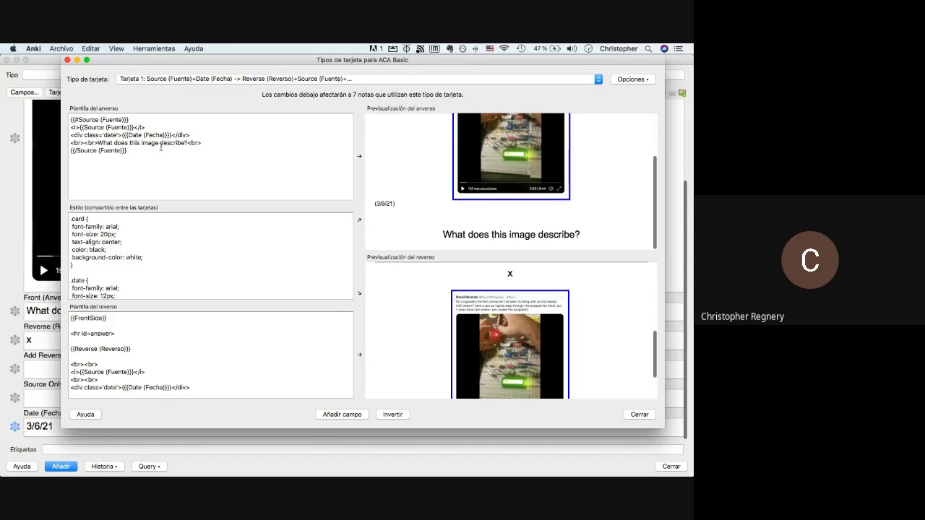
Undo the move of the date line in Tarjeta 1's front template.
{"action": "key", "text": "Return"}
{"action": "key", "text": "super+z"}
{"action": "key", "text": "super+z"}
{"action": "key", "text": "super+z"}
{"action": "key", "text": "super+z"}
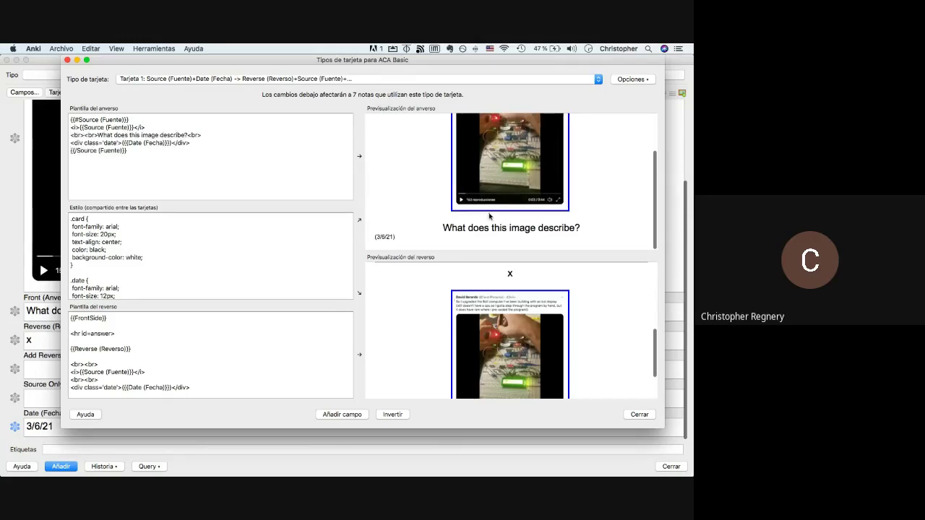
Close the card types window and clear the note's Front (Anverso) and Reverse (Reverso) fields.
{"action": "left_click", "coordinate": [66, 61]}
{"action": "scroll", "coordinate": [217, 253], "scroll_direction": "down", "scroll_amount": 3}
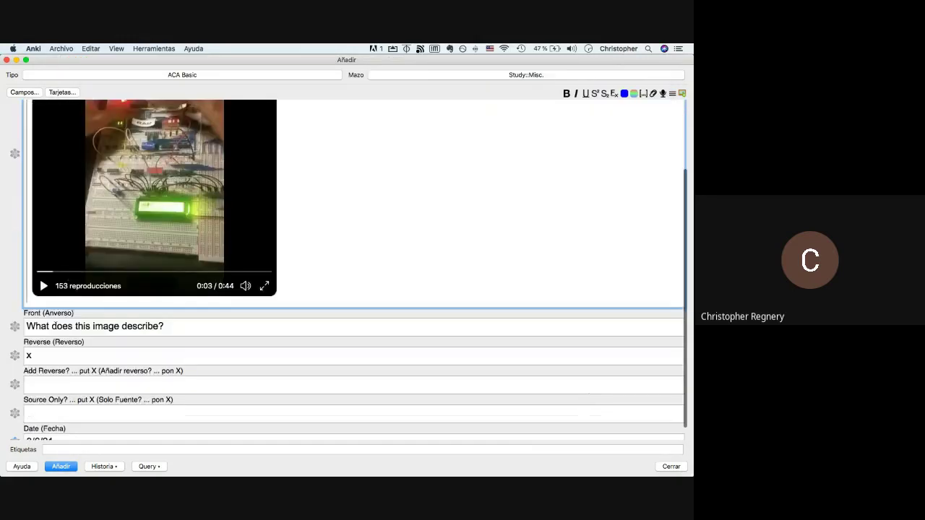
{"action": "double_click", "coordinate": [62, 326]}
{"action": "triple_click", "coordinate": [54, 326]}
{"action": "key", "text": "BackSpace"}
{"action": "left_click", "coordinate": [45, 359]}
{"action": "key", "text": "BackSpace"}
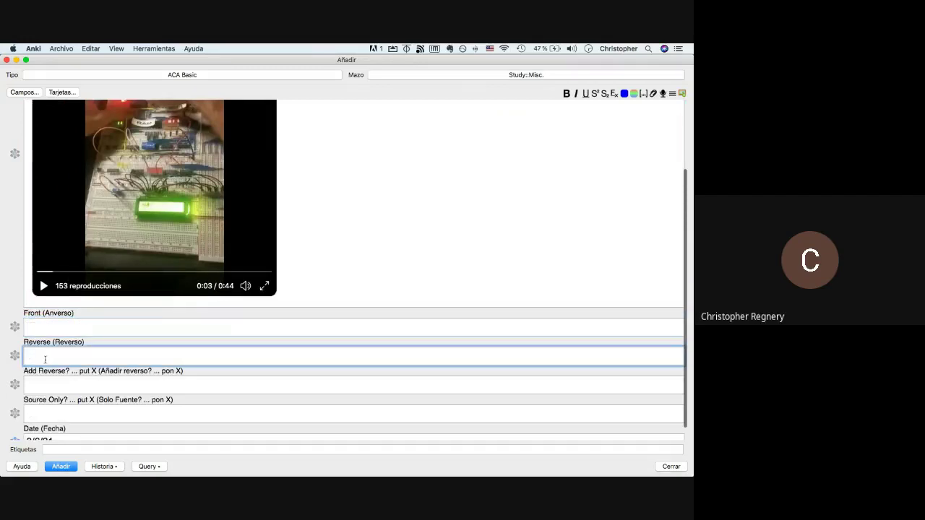
Examine the note's source image and remaining fields, and check them against the Tarjeta 1 templates.
{"action": "left_click", "coordinate": [452, 174]}
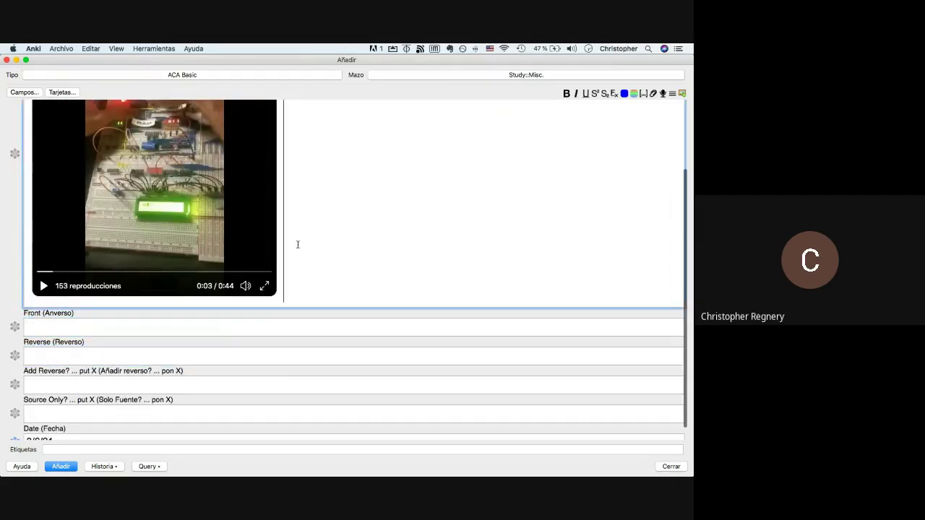
{"action": "scroll", "coordinate": [297, 244], "scroll_direction": "down", "scroll_amount": 1}
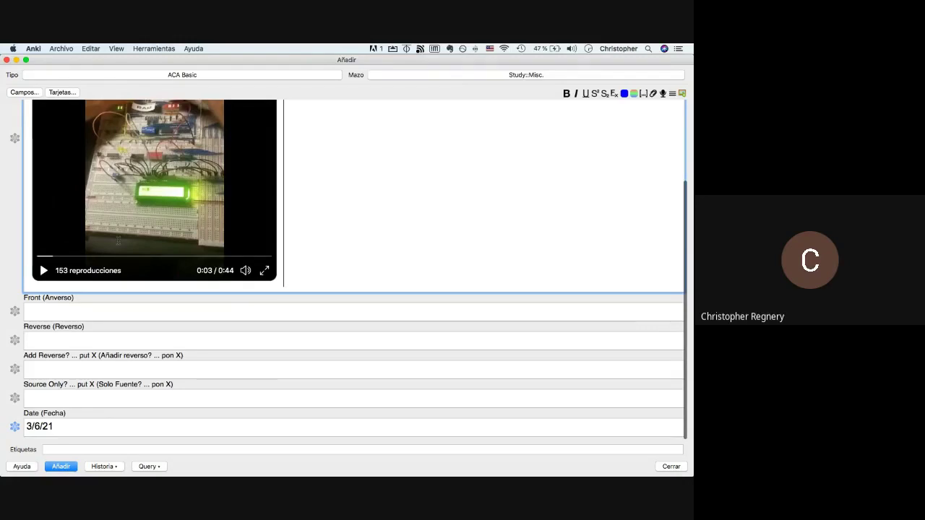
{"action": "scroll", "coordinate": [71, 281], "scroll_direction": "up", "scroll_amount": 5}
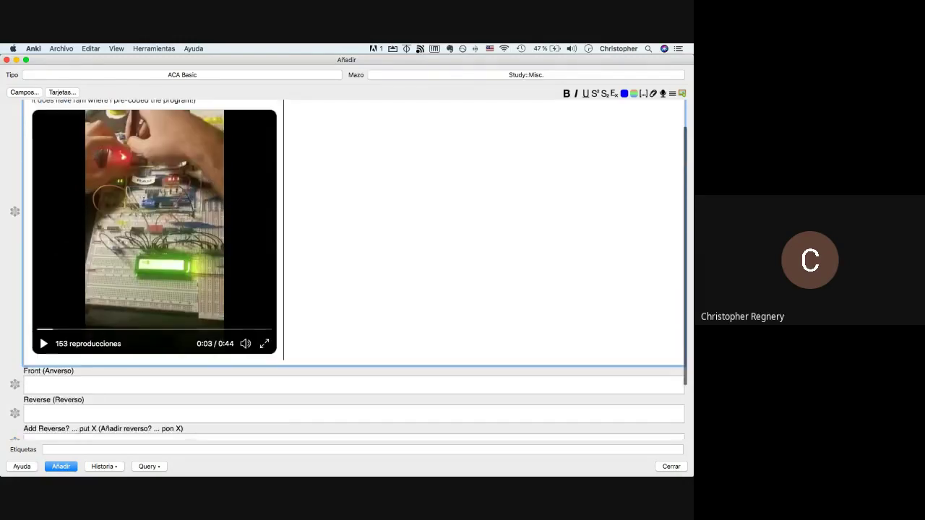
{"action": "scroll", "coordinate": [71, 281], "scroll_direction": "down", "scroll_amount": 5}
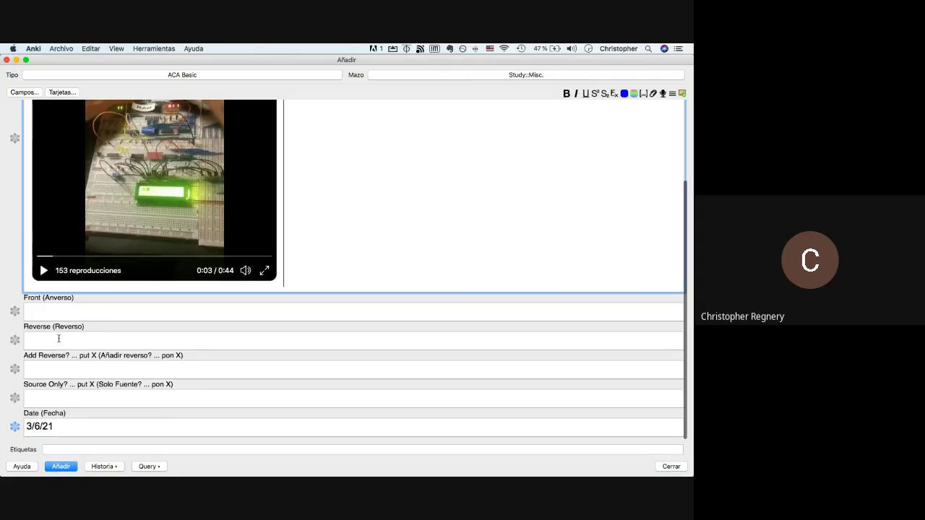
{"action": "left_click", "coordinate": [59, 338]}
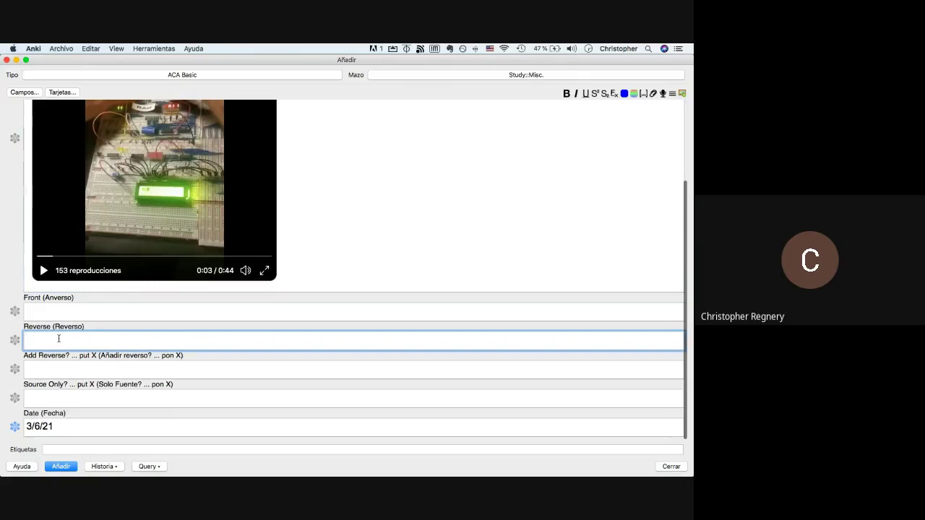
{"action": "left_click", "coordinate": [62, 91]}
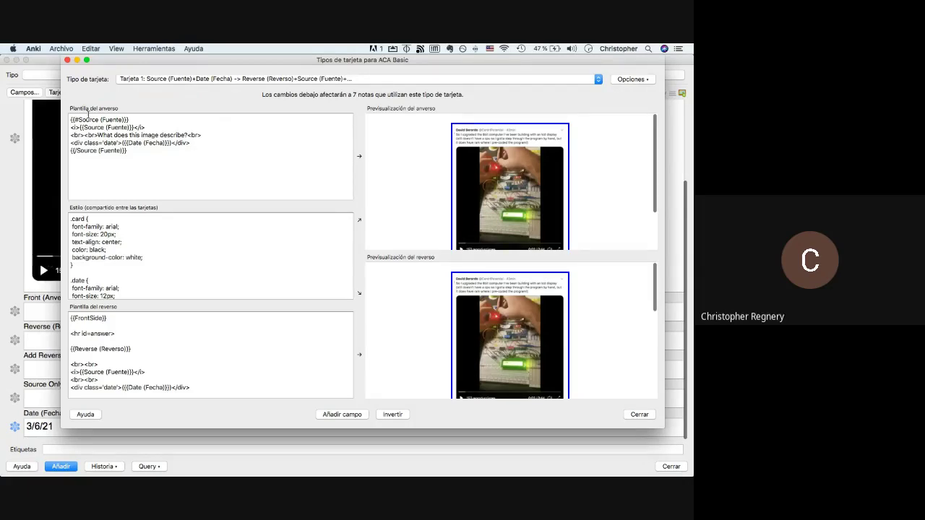
{"action": "key", "text": "Escape"}
Add a field named "Source Description" to the ACA Basic note type.
{"action": "key", "text": "super+shift+f"}
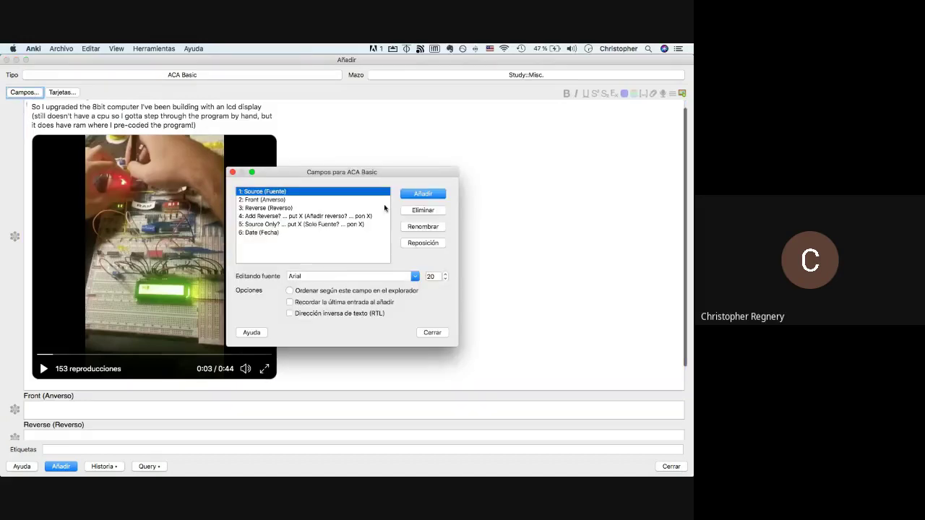
{"action": "left_click", "coordinate": [422, 194]}
{"action": "type", "text": "Sour"}
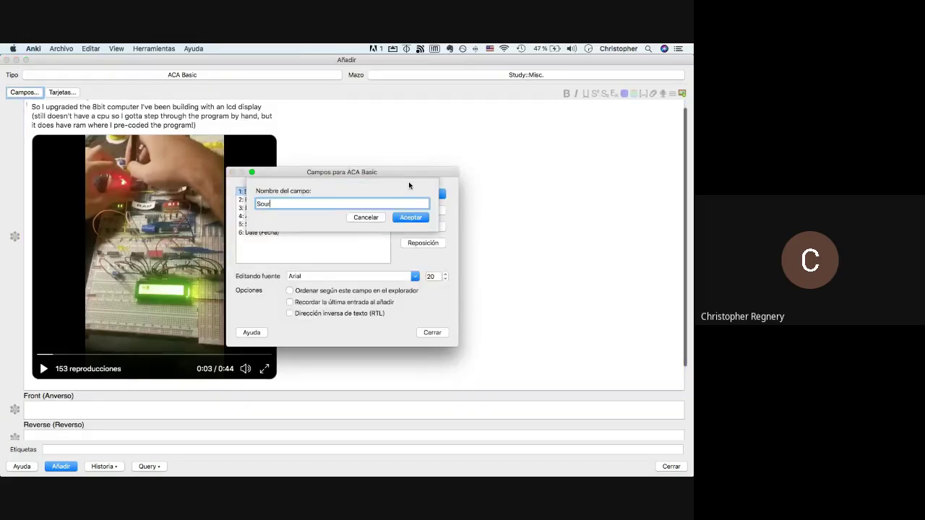
{"action": "type", "text": "ceDes"}
{"action": "key", "text": "BackSpace"}
{"action": "key", "text": "BackSpace"}
{"action": "key", "text": "BackSpace"}
{"action": "type", "text": "Description"}
{"action": "left_click", "coordinate": [412, 217]}
{"action": "key", "text": "Return"}
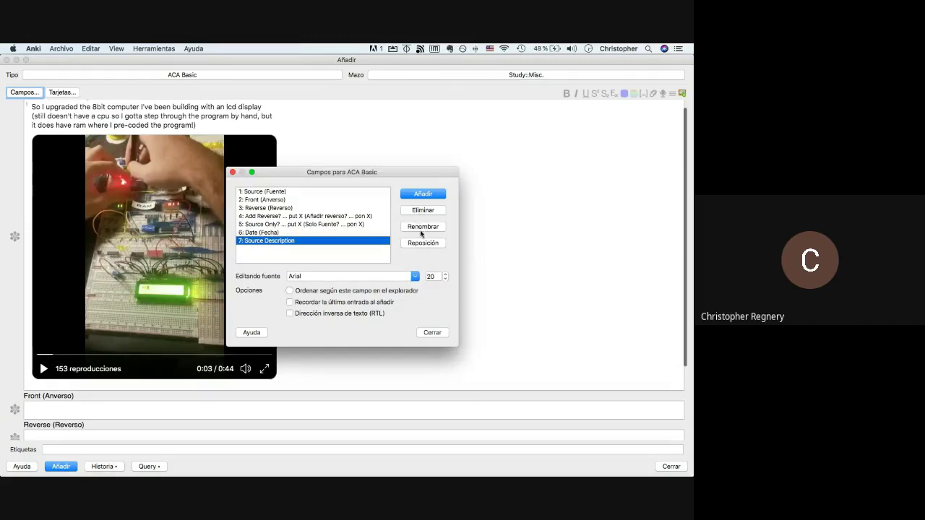
Rename the new field to "Source Description (Descripción de Fuente)".
{"action": "left_click", "coordinate": [423, 226]}
{"action": "left_click", "coordinate": [312, 204]}
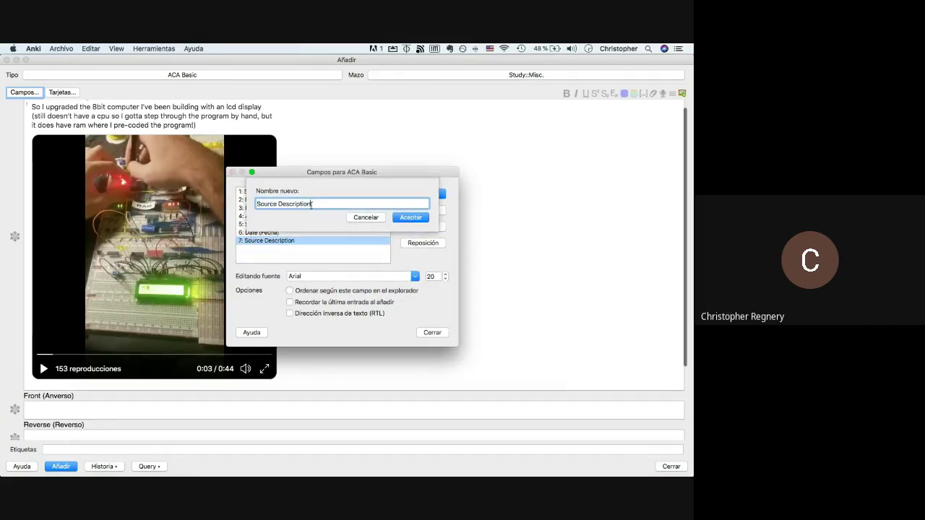
{"action": "type", "text": "(Descripción de Fuente)"}
{"action": "left_click", "coordinate": [409, 217]}
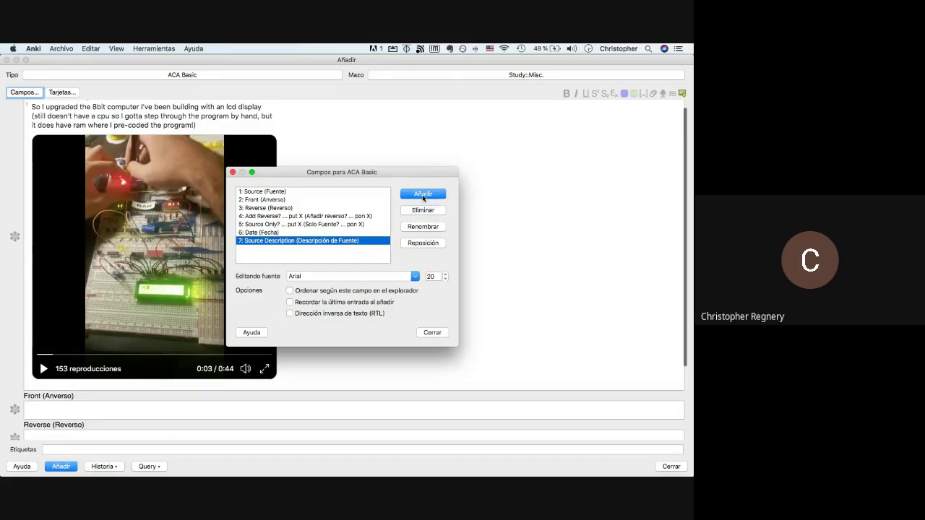
Reposition the Source Description (Descripción de Fuente) field to position 2 and close the fields window.
{"action": "left_click", "coordinate": [426, 227]}
{"action": "type", "text": "2"}
{"action": "key", "text": "Escape"}
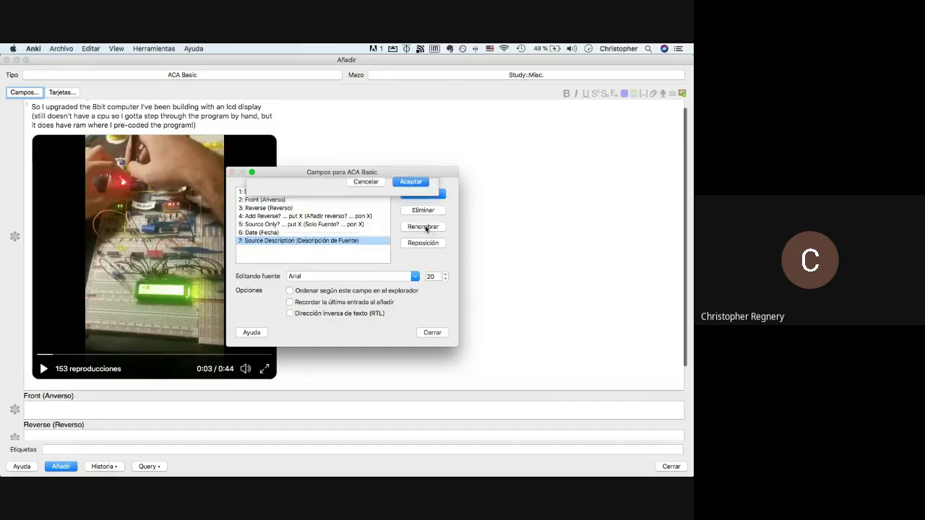
{"action": "left_click", "coordinate": [425, 244]}
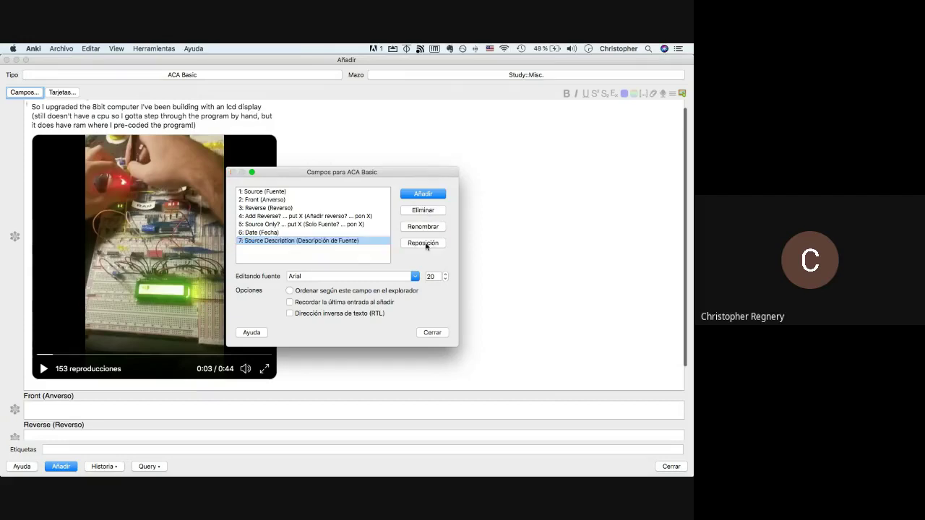
{"action": "type", "text": "2"}
{"action": "key", "text": "Return"}
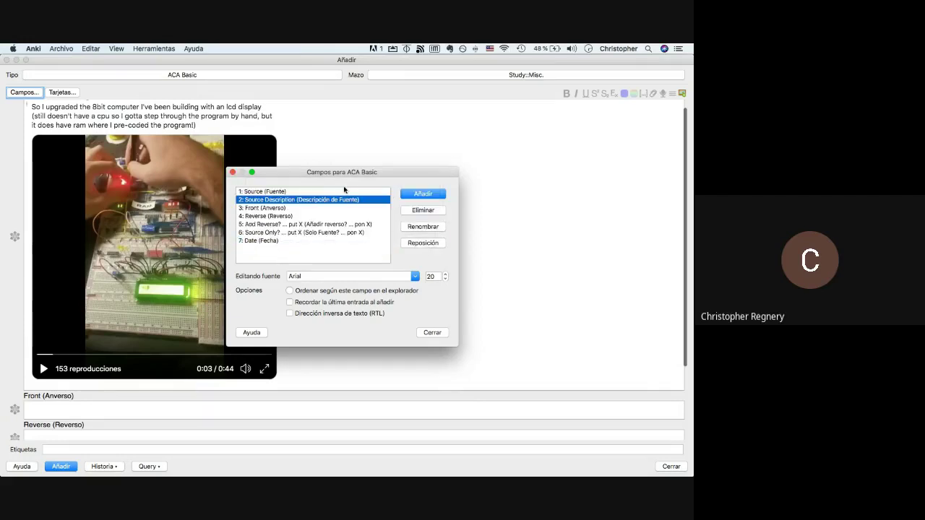
{"action": "key", "text": "Escape"}
Open the ACA Basic card templates and remove the Reverse (Reverso) field from Tarjeta 1's back template.
{"action": "scroll", "coordinate": [83, 306], "scroll_direction": "down", "scroll_amount": 5}
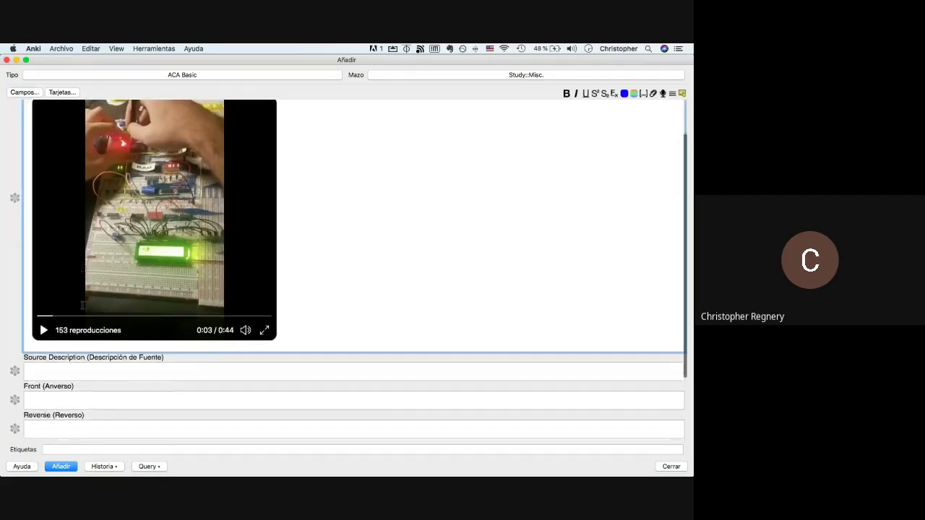
{"action": "left_click", "coordinate": [64, 92]}
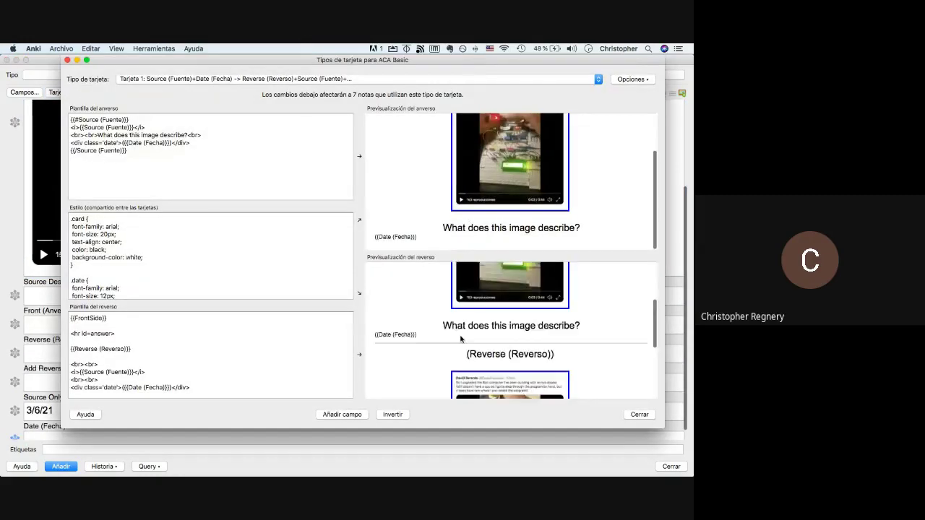
{"action": "triple_click", "coordinate": [146, 348]}
{"action": "key", "text": "BackSpace"}
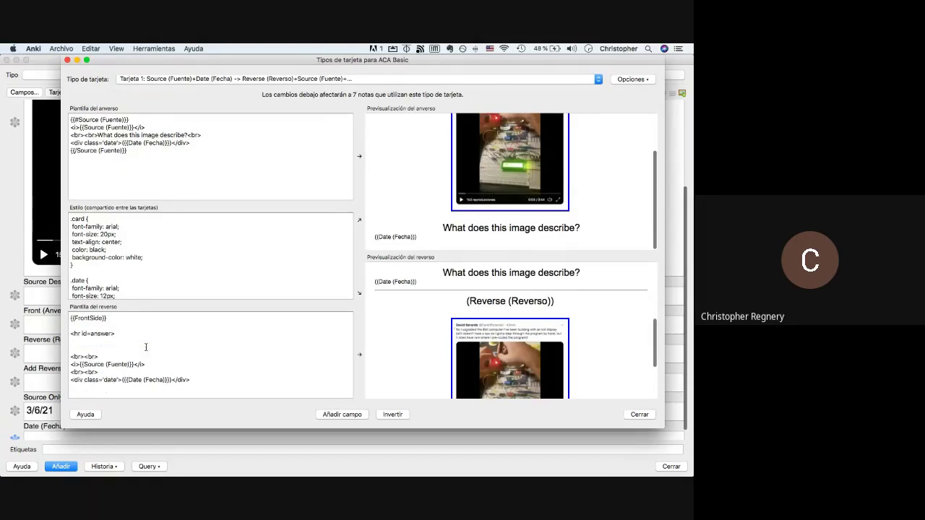
Insert the Source Description (Descripción de Fuente) field, move it below the answer line in Tarjeta 1's back template, and close the template editor.
{"action": "left_click", "coordinate": [350, 415]}
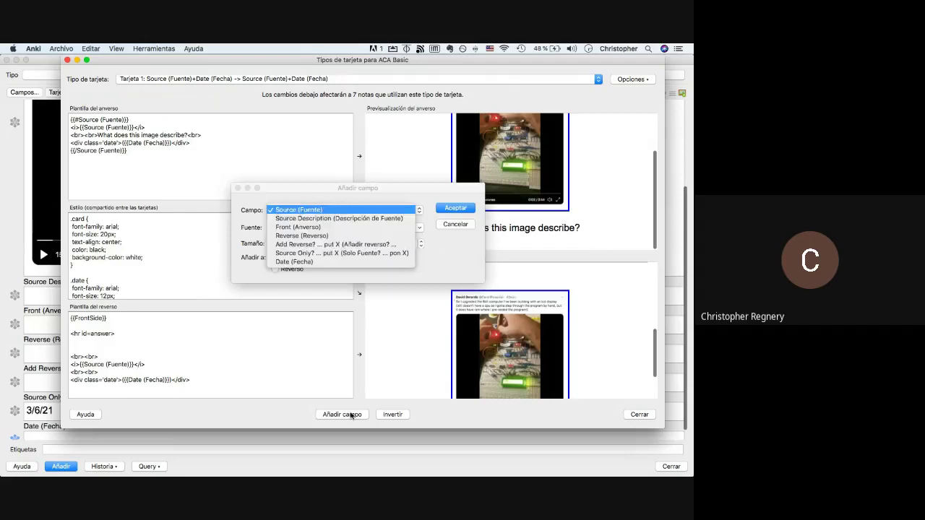
{"action": "left_click", "coordinate": [309, 217]}
{"action": "left_click", "coordinate": [456, 208]}
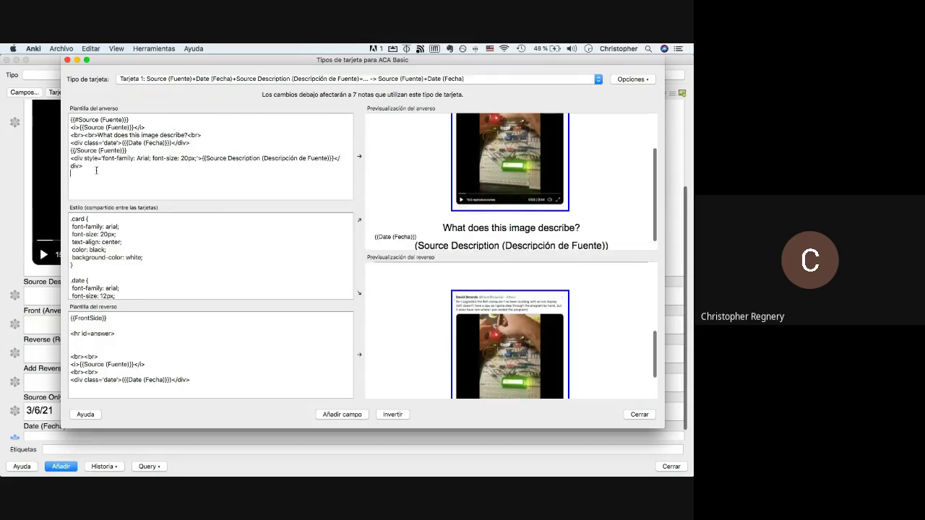
{"action": "left_click_drag", "start_coordinate": [96, 167], "coordinate": [52, 160]}
{"action": "key", "text": "super+x"}
{"action": "left_click", "coordinate": [87, 341]}
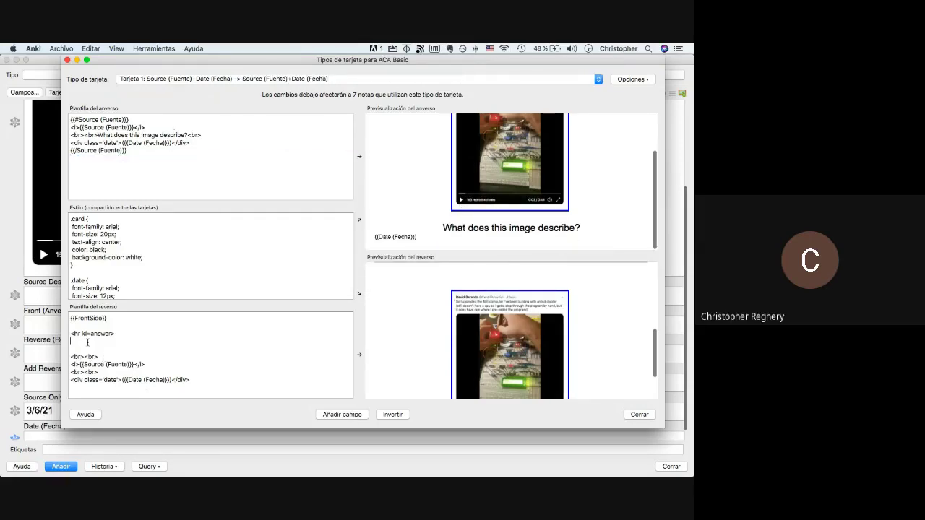
{"action": "key", "text": "super+v"}
{"action": "key", "text": "BackSpace"}
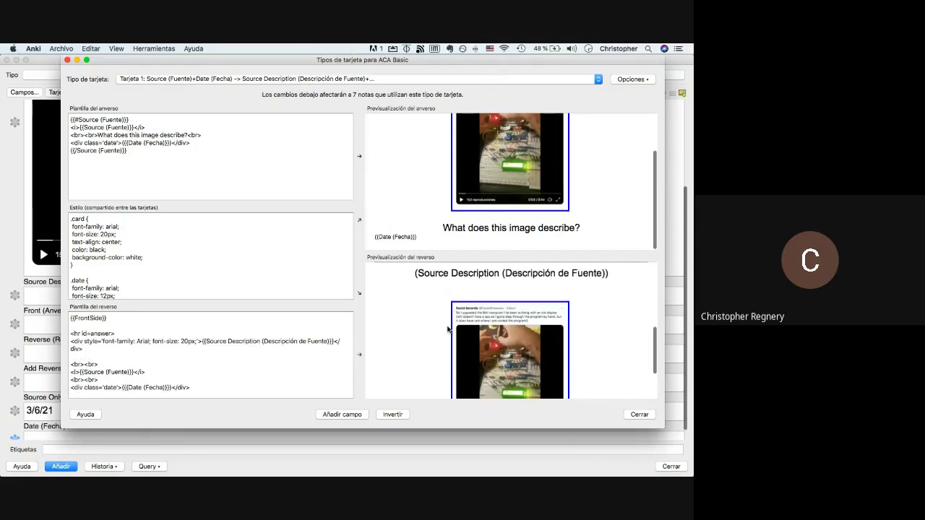
{"action": "key", "text": "Escape"}
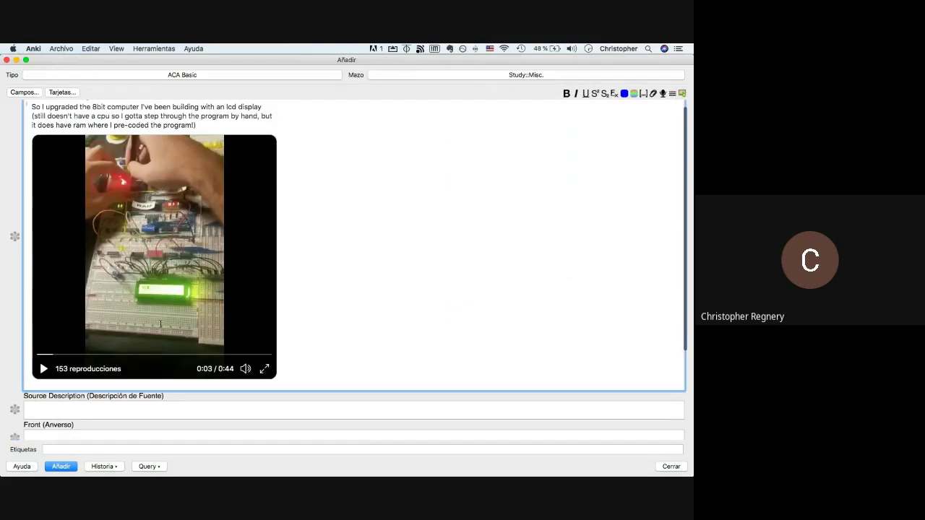
Enter "Potential next project after CS First" as the note's Source Description.
{"action": "scroll", "coordinate": [160, 325], "scroll_direction": "down", "scroll_amount": 5}
{"action": "left_click", "coordinate": [114, 281]}
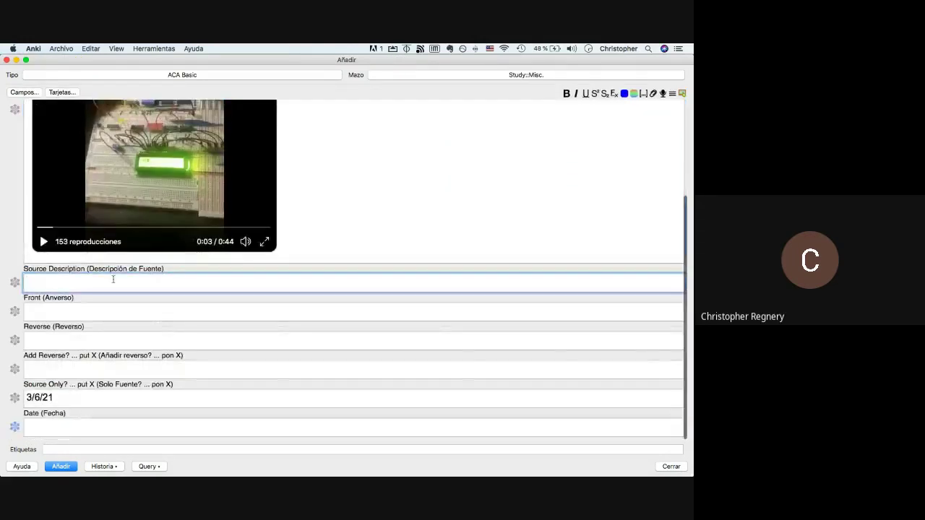
{"action": "type", "text": "Potential "}
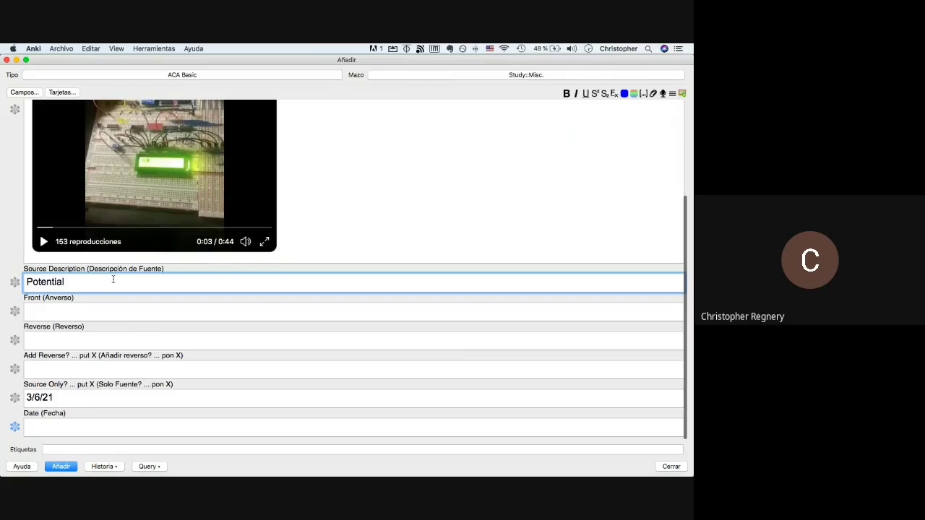
{"action": "type", "text": "next project after CS First"}
Move the date 3/6/21 from the Source Only? field to the Date (Fecha) field.
{"action": "triple_click", "coordinate": [61, 396]}
{"action": "key", "text": "super+x"}
{"action": "key", "text": "Tab"}
{"action": "key", "text": "super+v"}
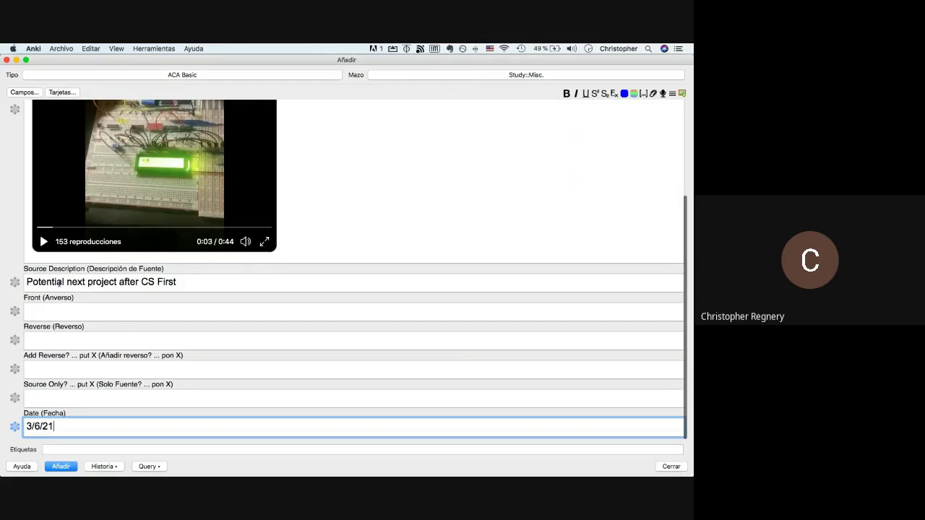
{"action": "left_click", "coordinate": [55, 404]}
{"action": "type", "text": "x"}
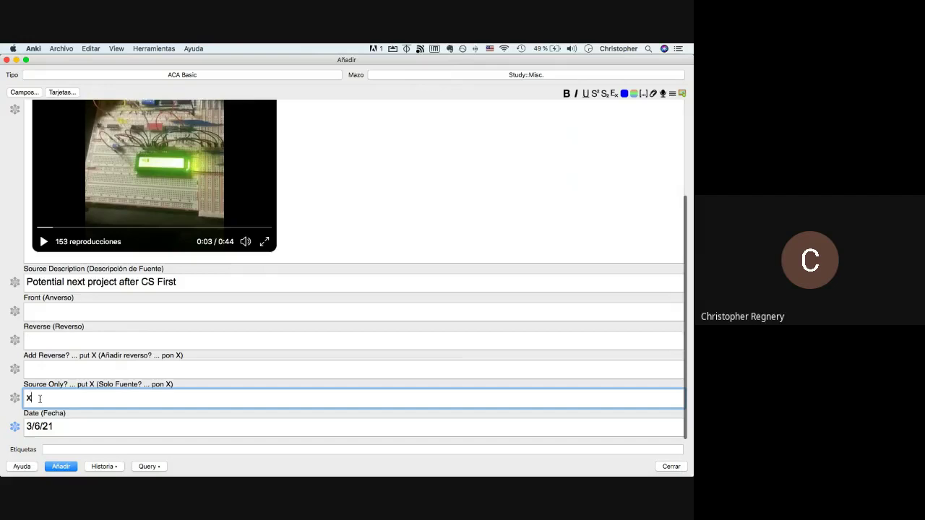
{"action": "left_click", "coordinate": [66, 282]}
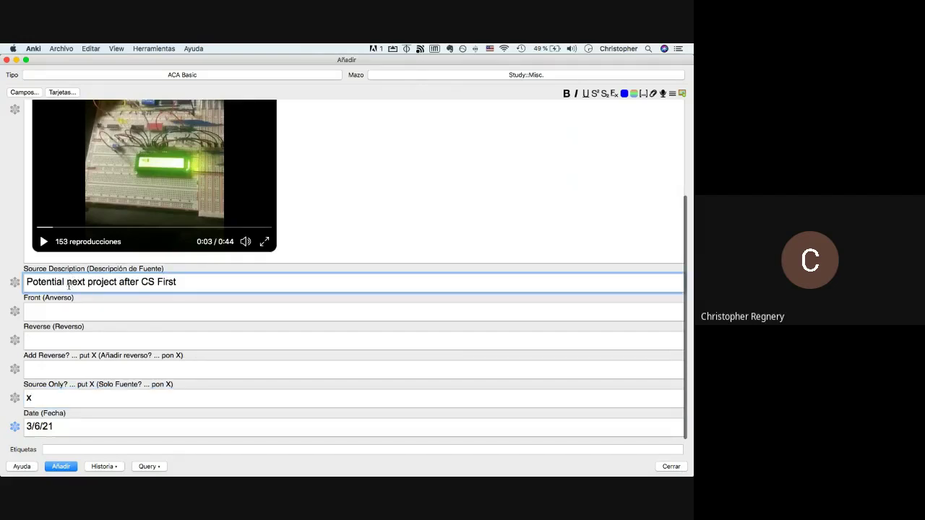
{"action": "left_click", "coordinate": [37, 396]}
{"action": "key", "text": "BackSpace"}
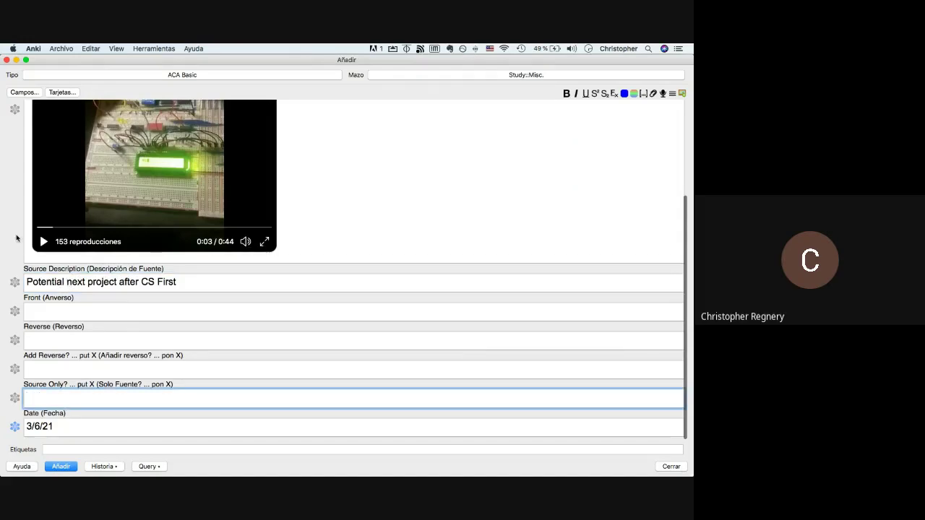
Check the source image and filled fields, and add the note to the Study::Misc. deck.
{"action": "scroll", "coordinate": [85, 342], "scroll_direction": "up", "scroll_amount": 5}
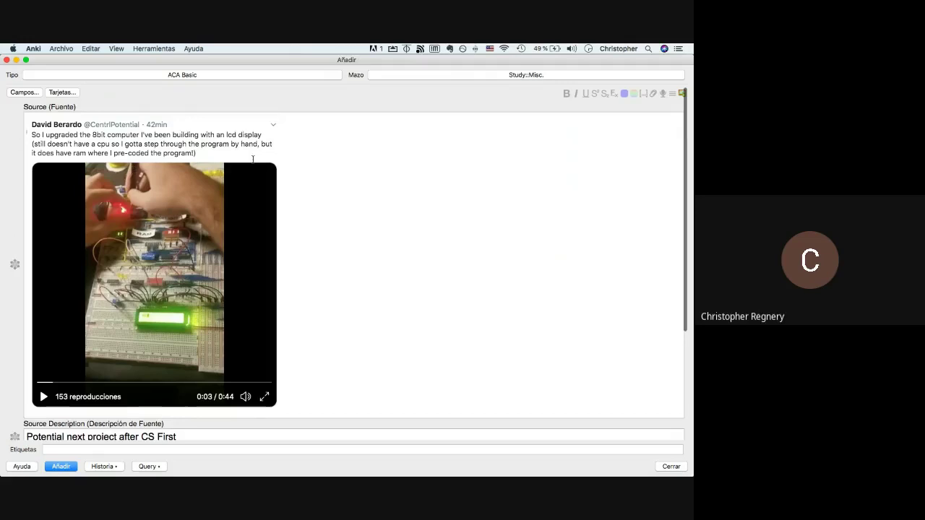
{"action": "scroll", "coordinate": [91, 335], "scroll_direction": "down", "scroll_amount": 5}
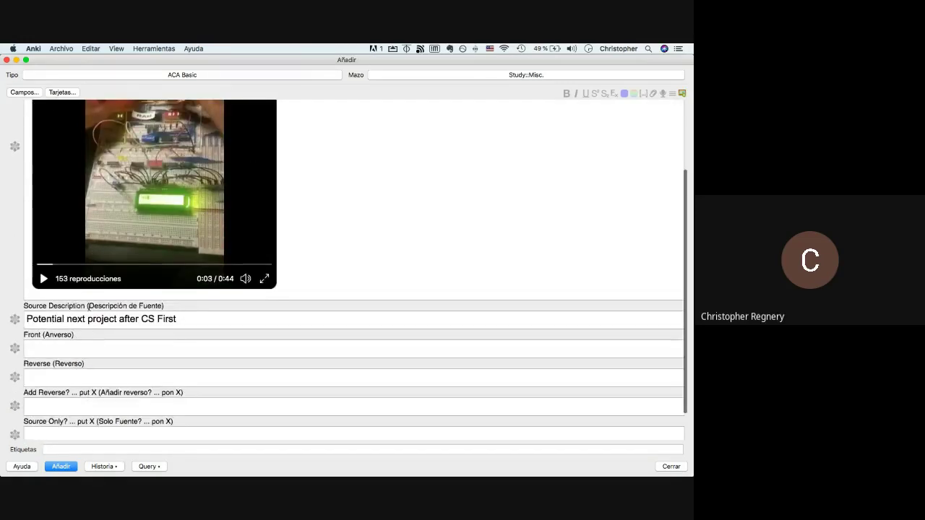
{"action": "scroll", "coordinate": [88, 305], "scroll_direction": "down", "scroll_amount": 2}
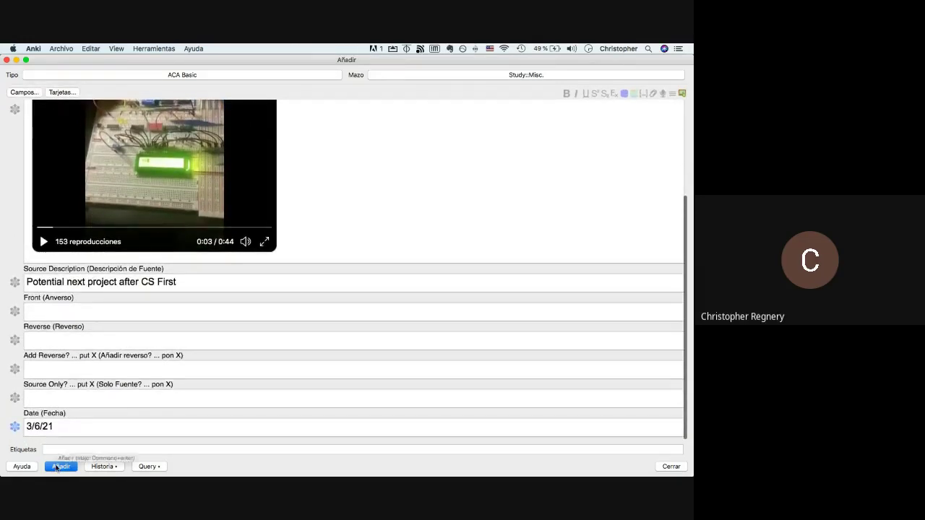
{"action": "left_click", "coordinate": [56, 468]}
Switch to Finder and move the Breadboard Computer and Why Teach with Scratch files to the trash.
{"action": "key", "text": "super+Tab"}
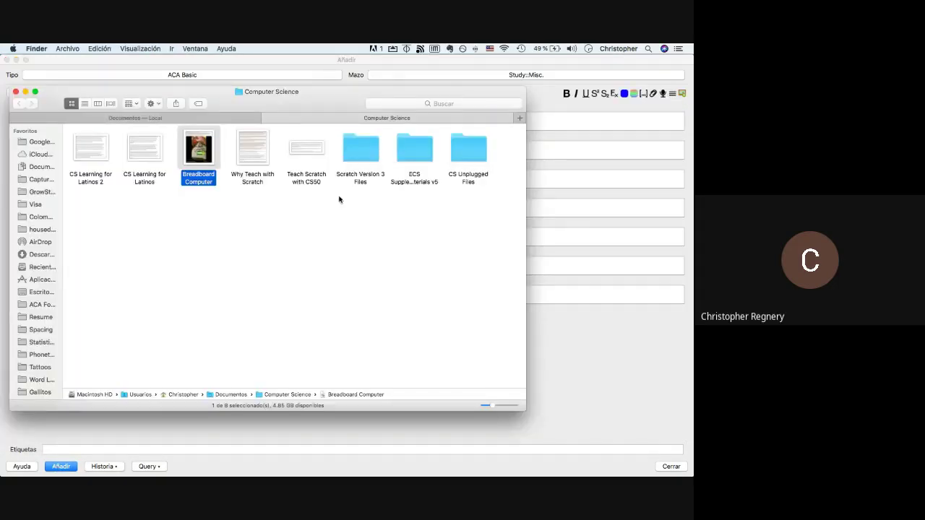
{"action": "key", "text": "super+BackSpace"}
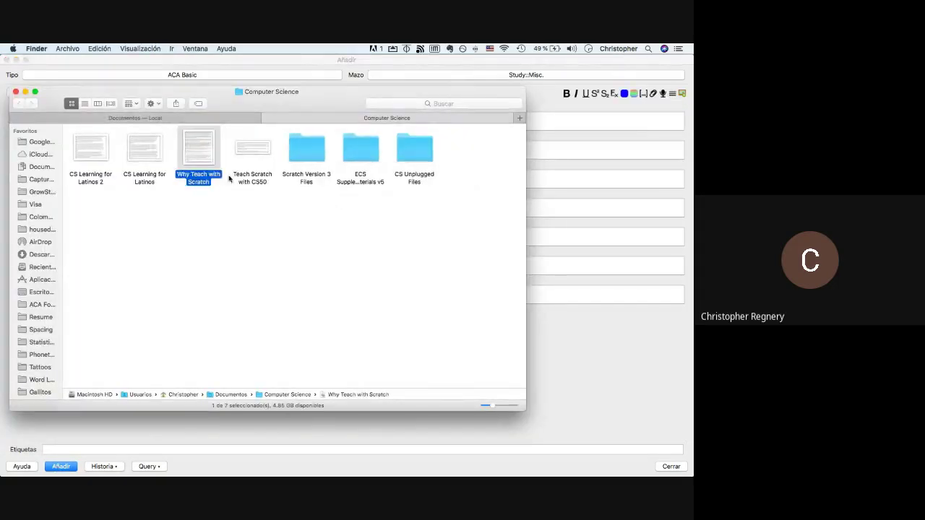
{"action": "key", "text": "super+BackSpace"}
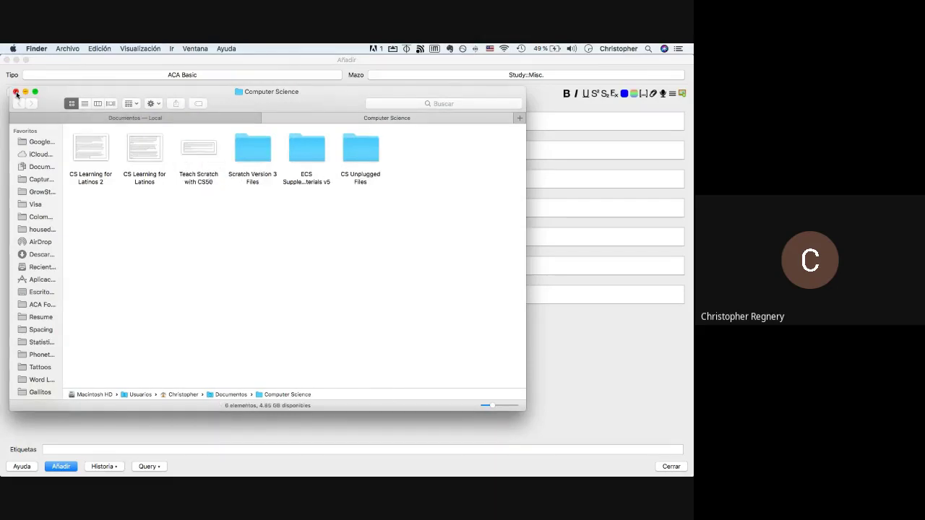
Open the Behavior Design/Games and Big Ideas folders from Documentos in separate tabs, returning to Documentos.
{"action": "left_click", "coordinate": [91, 121]}
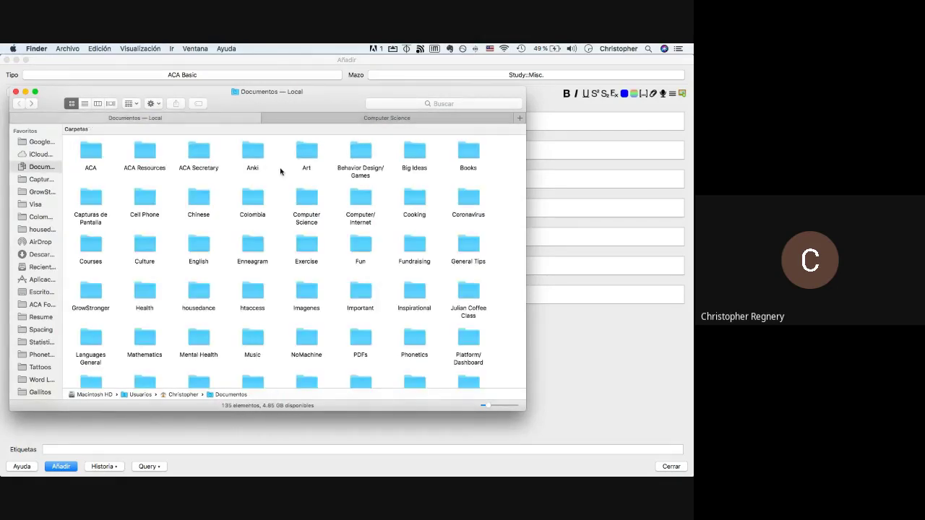
{"action": "left_click", "coordinate": [360, 152]}
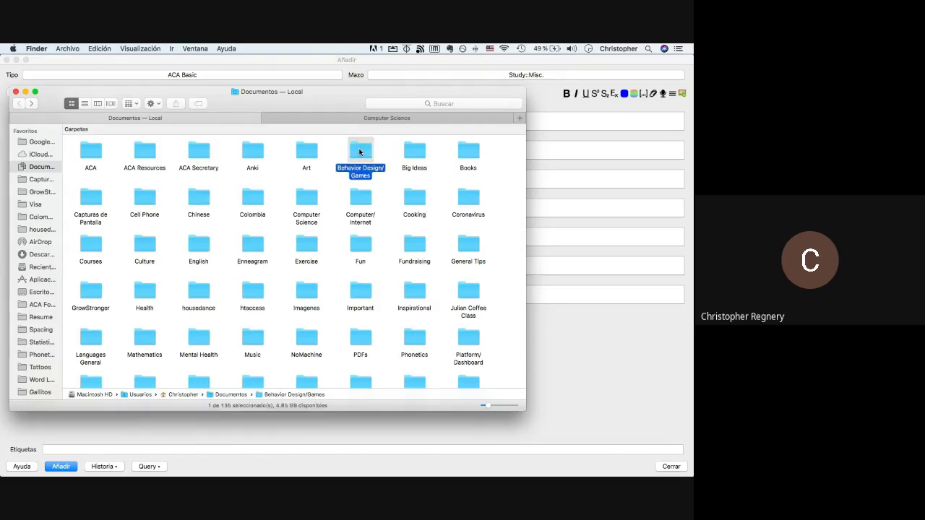
{"action": "double_click", "coordinate": [359, 152], "text": "super"}
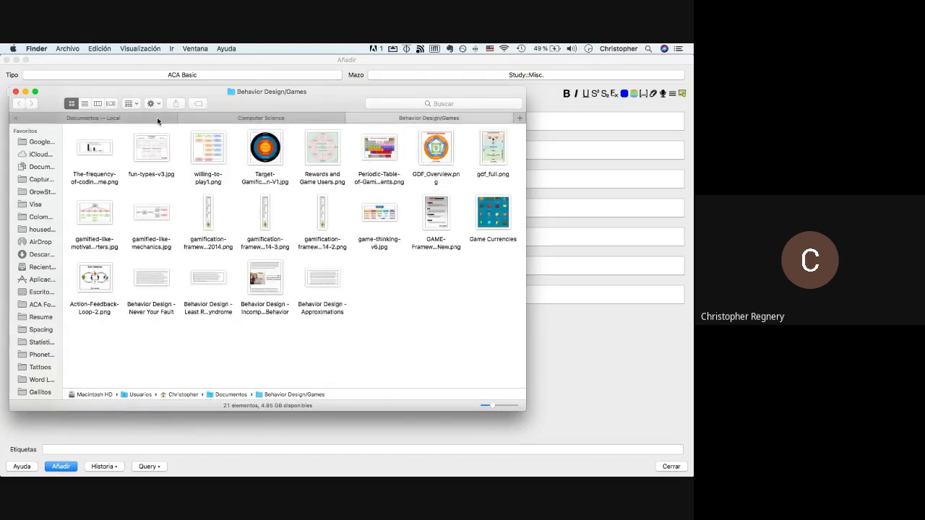
{"action": "left_click", "coordinate": [158, 120]}
{"action": "double_click", "coordinate": [413, 154], "text": "super"}
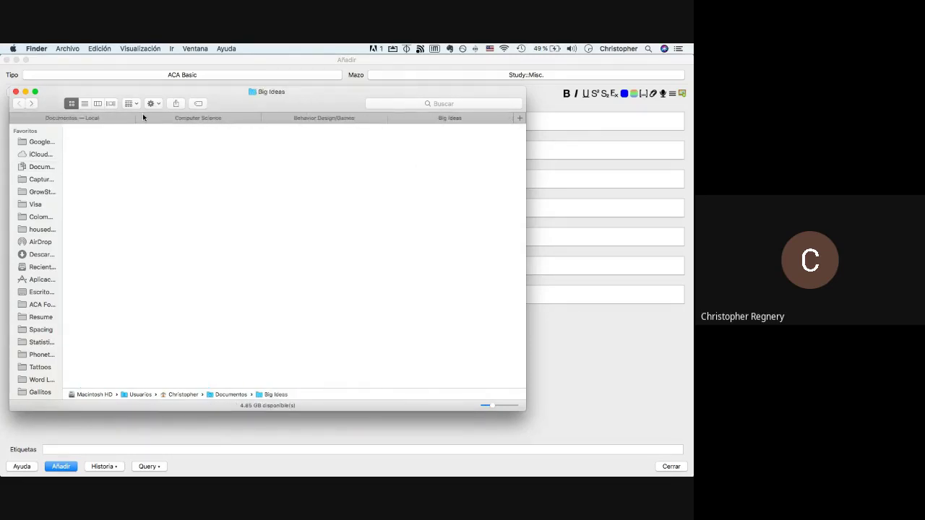
{"action": "left_click", "coordinate": [108, 116]}
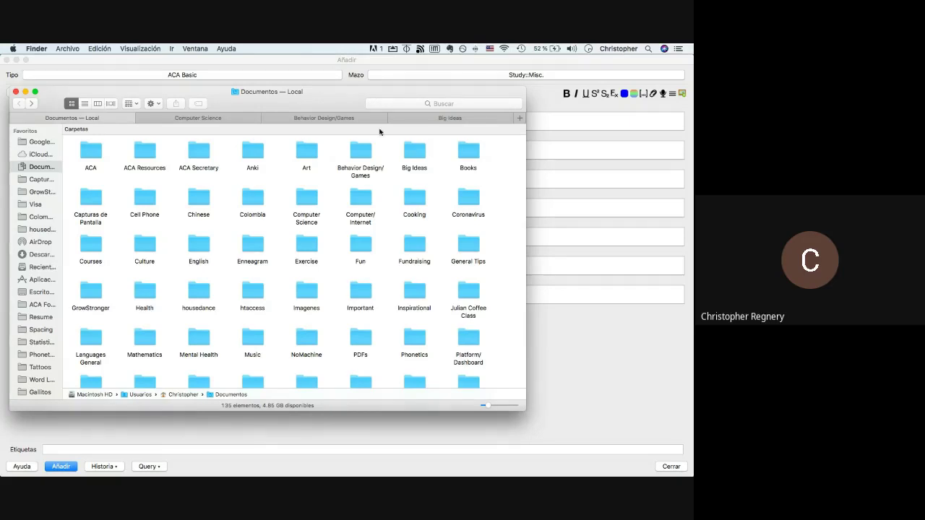
Preview the images in the Behavior Design/Games folder, from Periodic-Table-of-Gamification-Elements.png back to the coding-references frequency chart.
{"action": "left_click", "coordinate": [319, 117]}
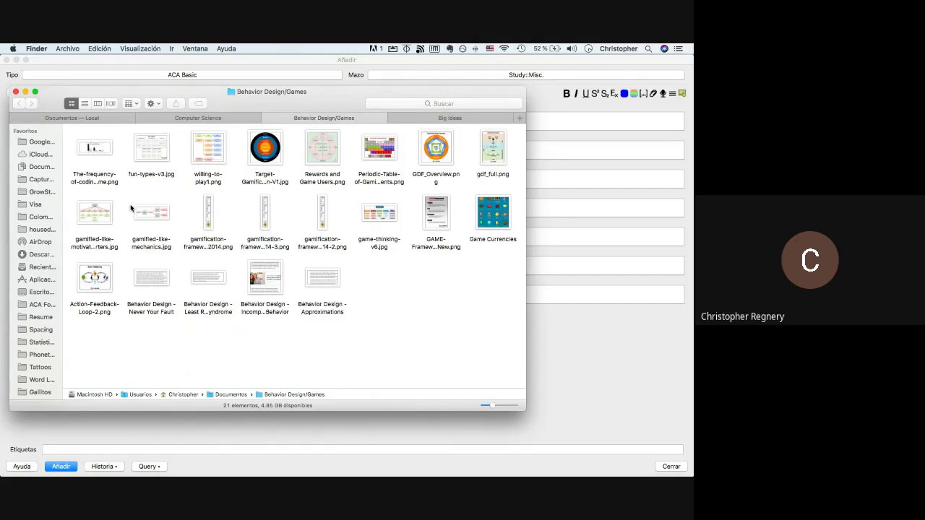
{"action": "left_click", "coordinate": [383, 145]}
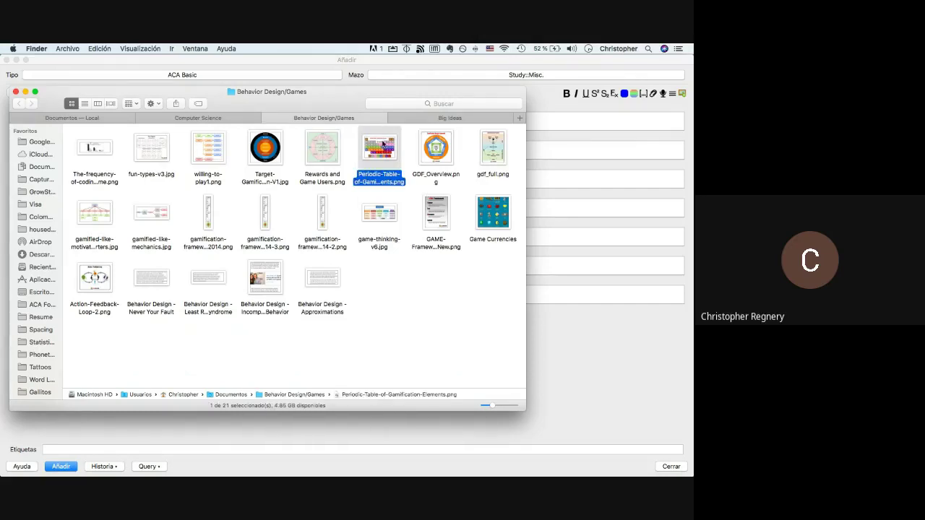
{"action": "key", "text": "space"}
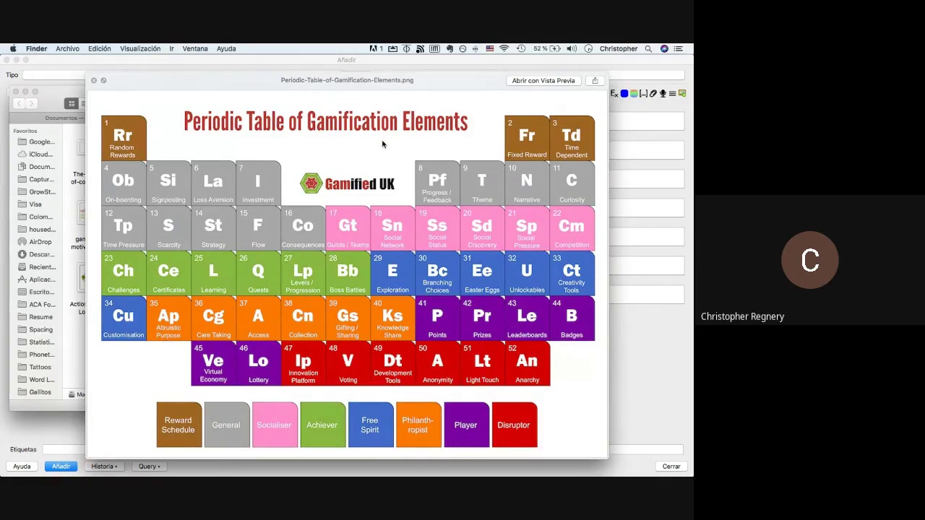
{"action": "key", "text": "Right"}
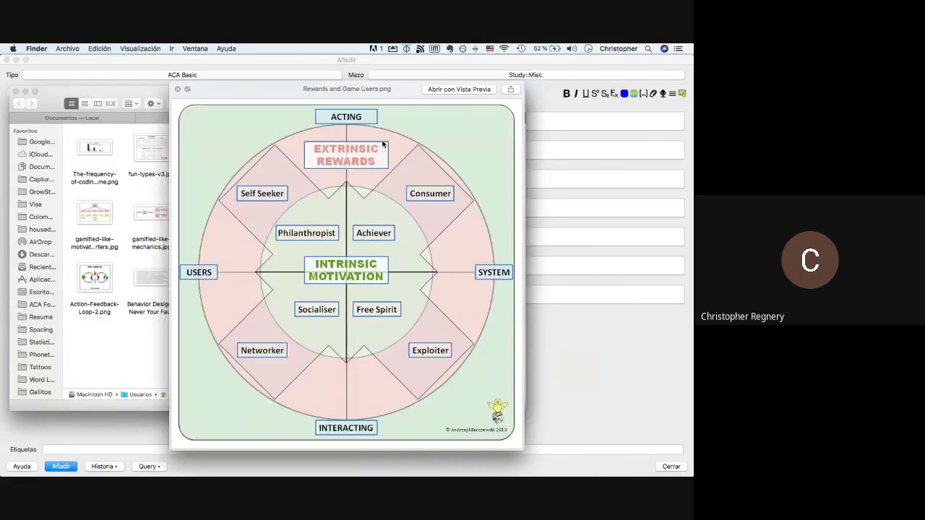
{"action": "key", "text": "Left"}
{"action": "key", "text": "Left"}
{"action": "key", "text": "Left"}
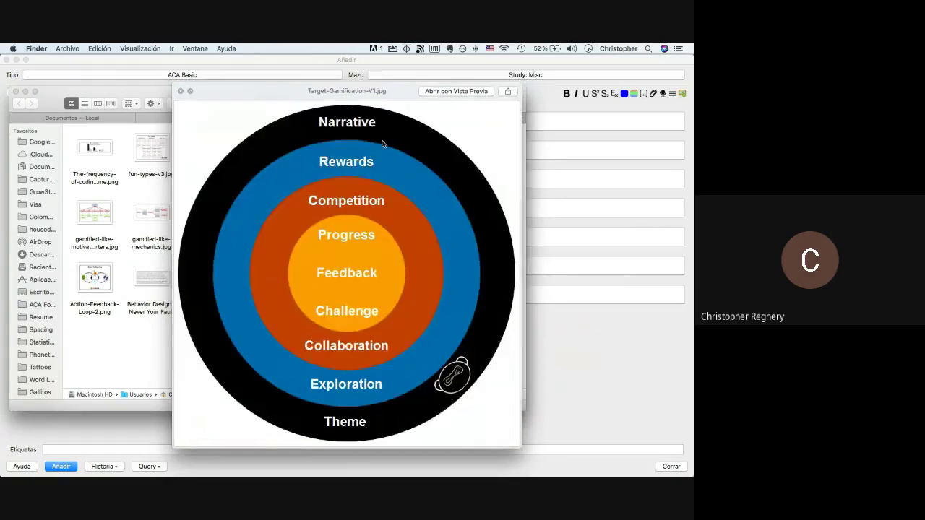
{"action": "key", "text": "Left"}
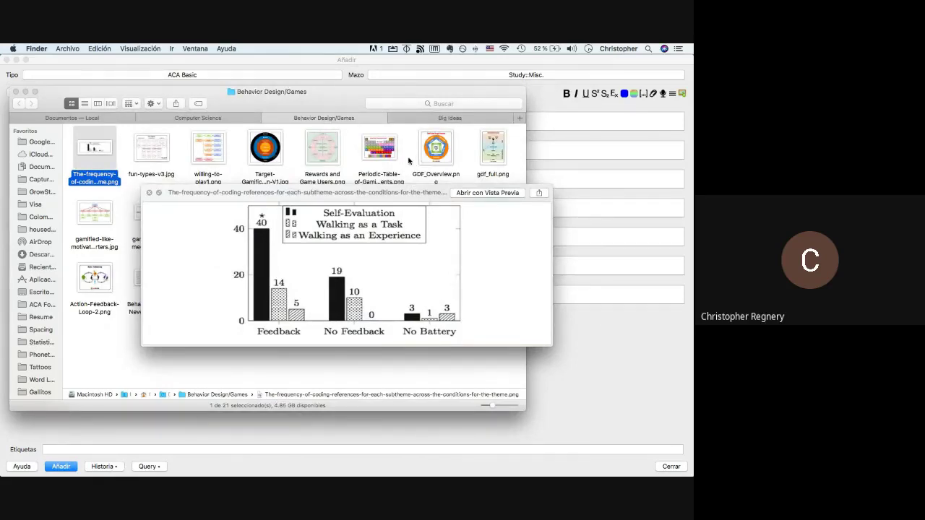
{"action": "key", "text": "space"}
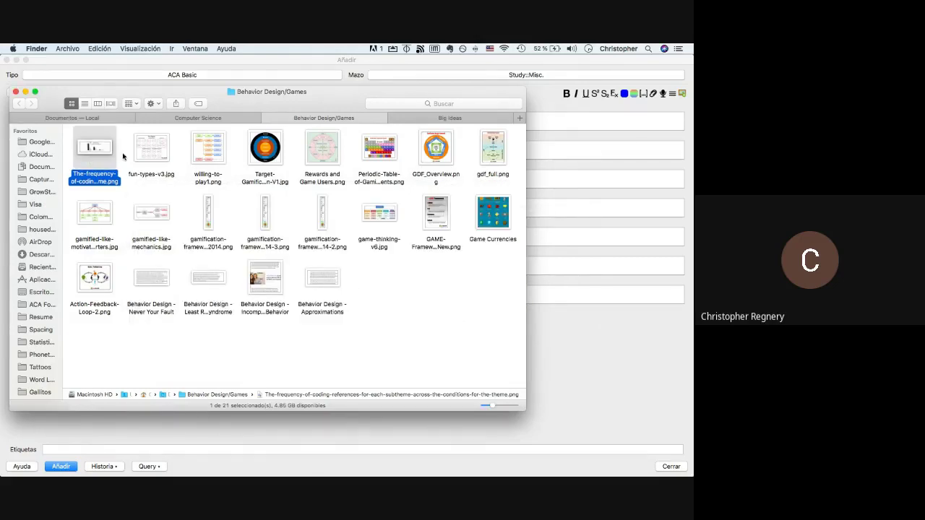
Insert the coding-references frequency chart as the new Anki note's Source, and use its file name without the extension as the Source Description.
{"action": "left_click_drag", "start_coordinate": [95, 148], "coordinate": [59, 117]}
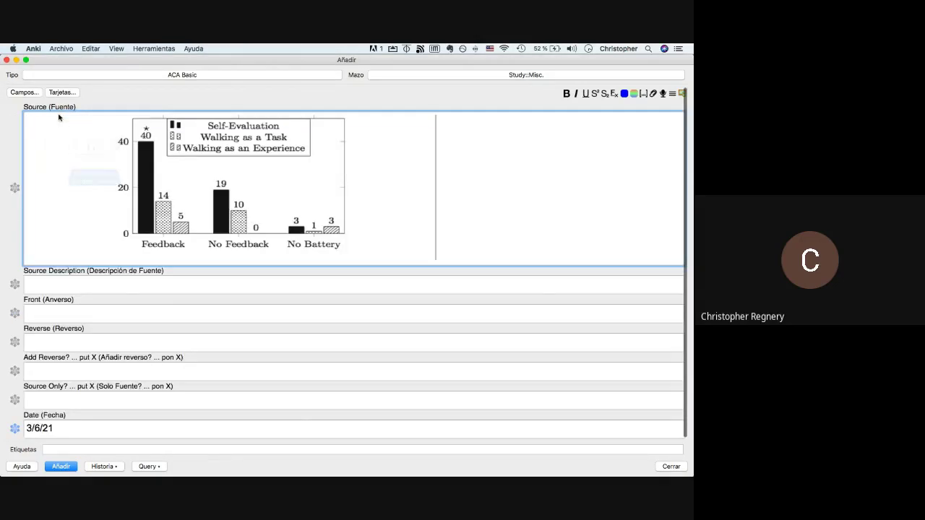
{"action": "key", "text": "super+Tab"}
{"action": "left_click", "coordinate": [97, 186]}
{"action": "key", "text": "super+Tab"}
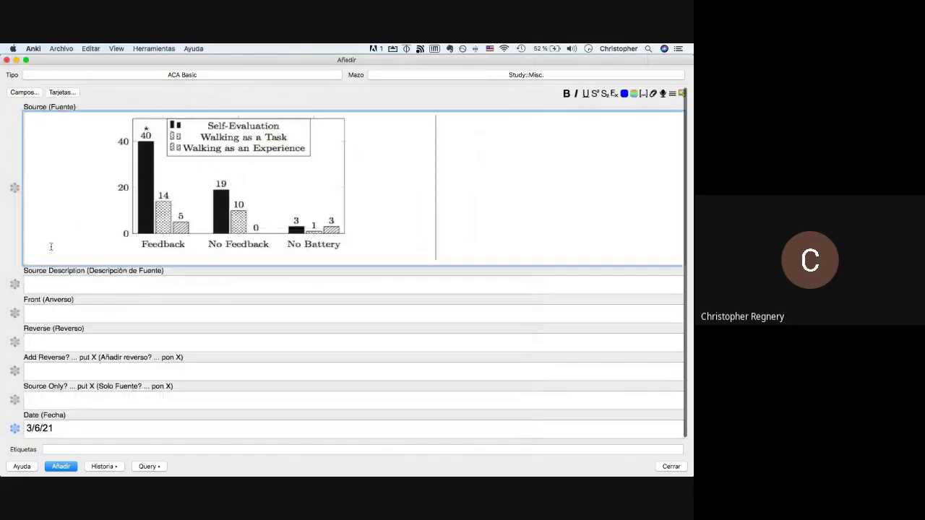
{"action": "left_click", "coordinate": [49, 285]}
{"action": "type", "text": "The-frequency-of-coding-references-for-each-subtheme-across-the-conditions-for-the-theme"}
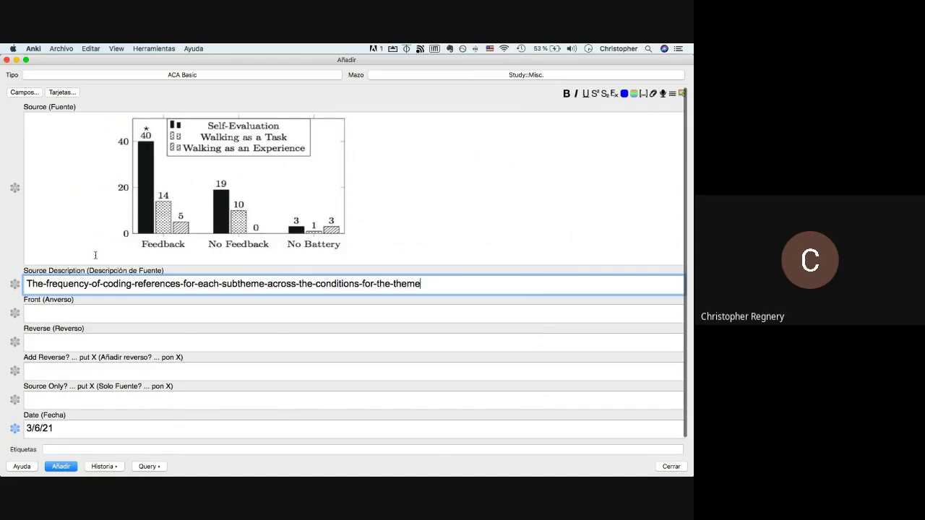
Start a second paragraph in the Source Description reading "Shows how # of repetitions happens most".
{"action": "key", "text": "super+Tab"}
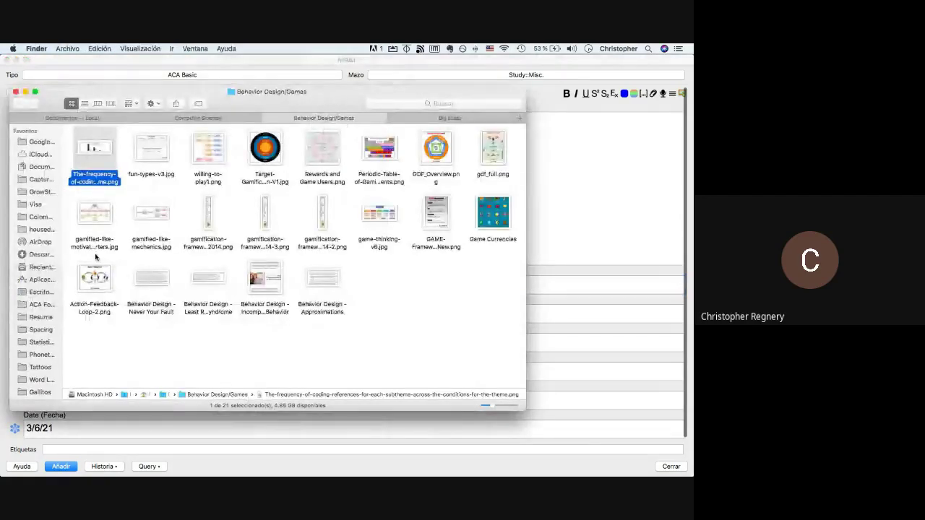
{"action": "key", "text": "super+Tab"}
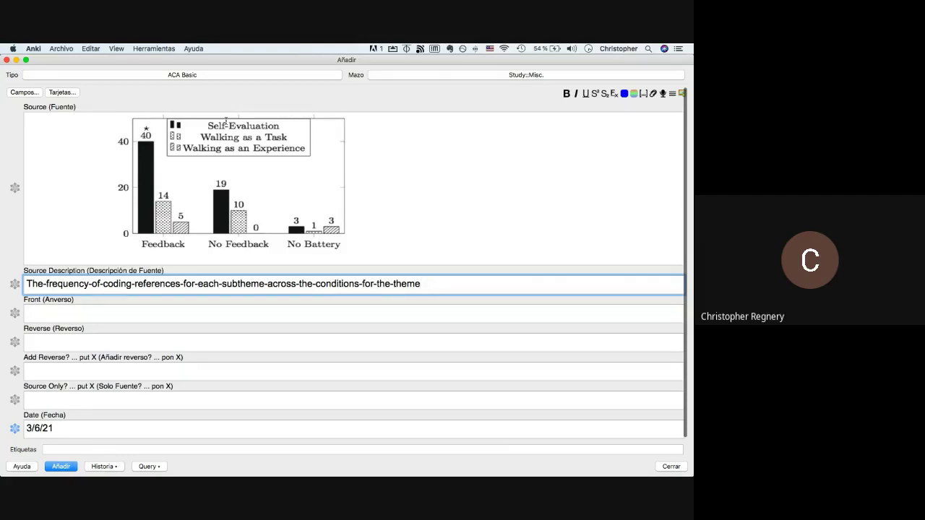
{"action": "key", "text": "Return"}
{"action": "key", "text": "Return"}
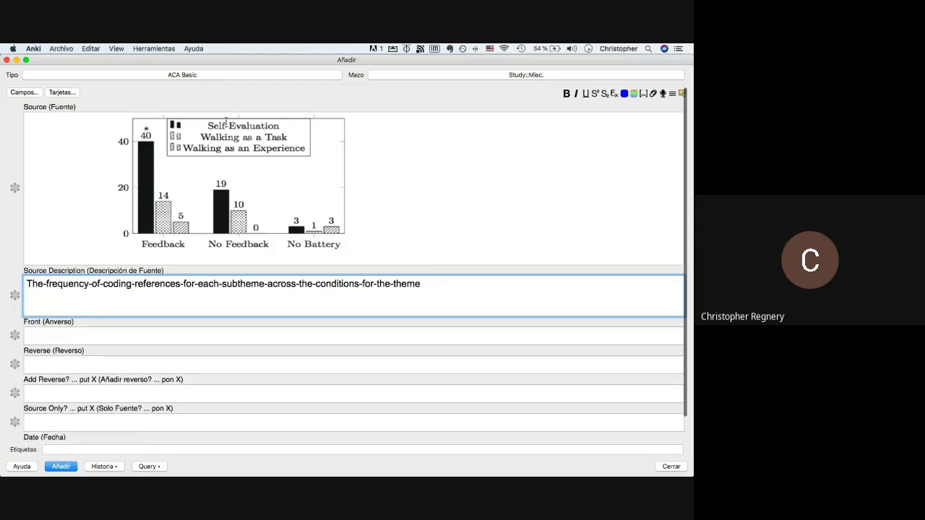
{"action": "type", "text": "Shows how the"}
{"action": "key", "text": "BackSpace"}
{"action": "key", "text": "BackSpace"}
{"action": "type", "text": "repetition"}
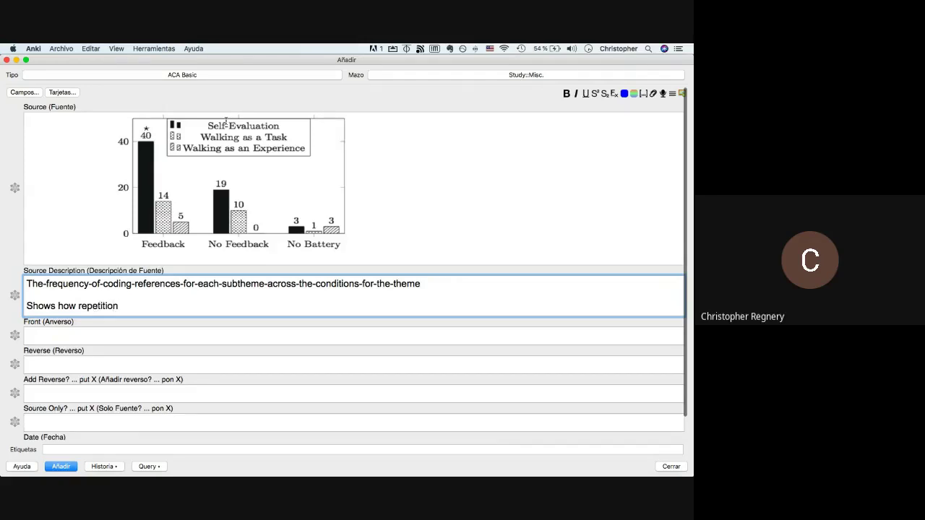
{"action": "left_click", "coordinate": [78, 307]}
{"action": "type", "text": "prediction of "}
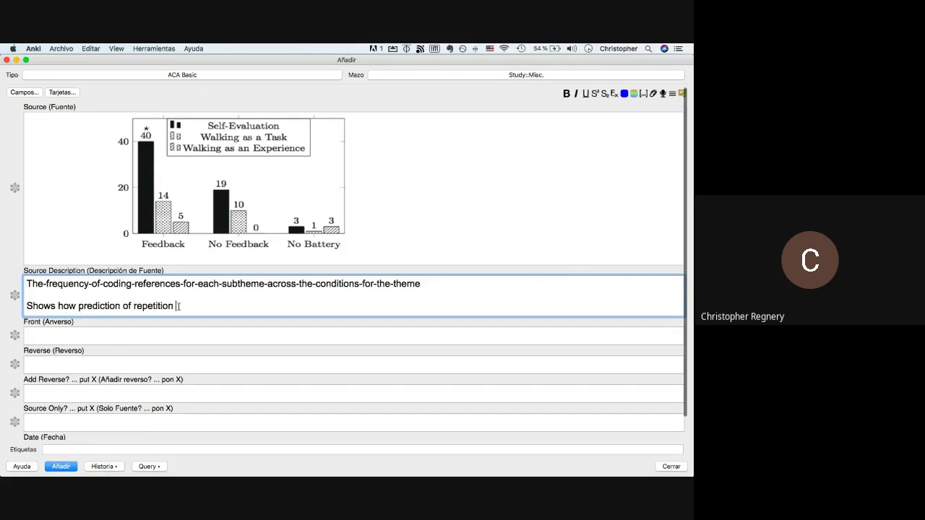
{"action": "type", "text": "s can"}
{"action": "key", "text": "BackSpace"}
{"action": "key", "text": "BackSpace"}
{"action": "key", "text": "BackSpace"}
{"action": "key", "text": "BackSpace"}
{"action": "type", "text": "happens"}
{"action": "left_click_drag", "start_coordinate": [78, 307], "coordinate": [118, 307]}
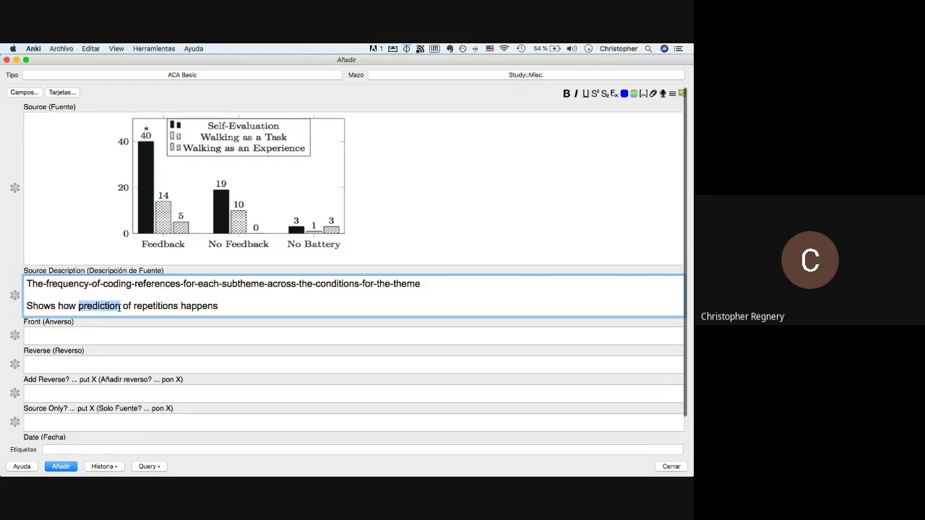
{"action": "type", "text": "#"}
{"action": "type", "text": " most "}
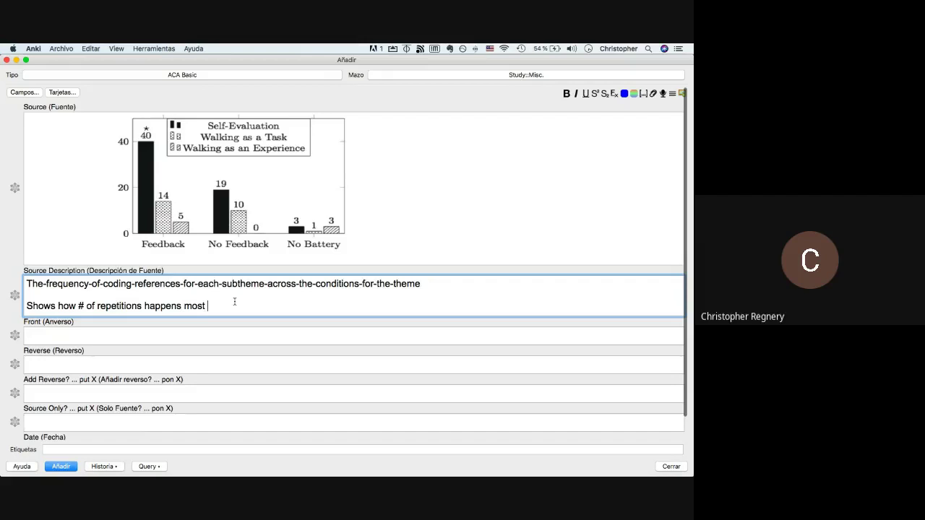
Complete the Source Description sentence with "with external + internal (self-evaluation) feedback.".
{"action": "type", "text": "with fe"}
{"action": "key", "text": "BackSpace"}
{"action": "key", "text": "BackSpace"}
{"action": "type", "text": "external fe"}
{"action": "type", "text": "edback"}
{"action": "left_click", "coordinate": [261, 305]}
{"action": "type", "text": "+ internal (self-evalu"}
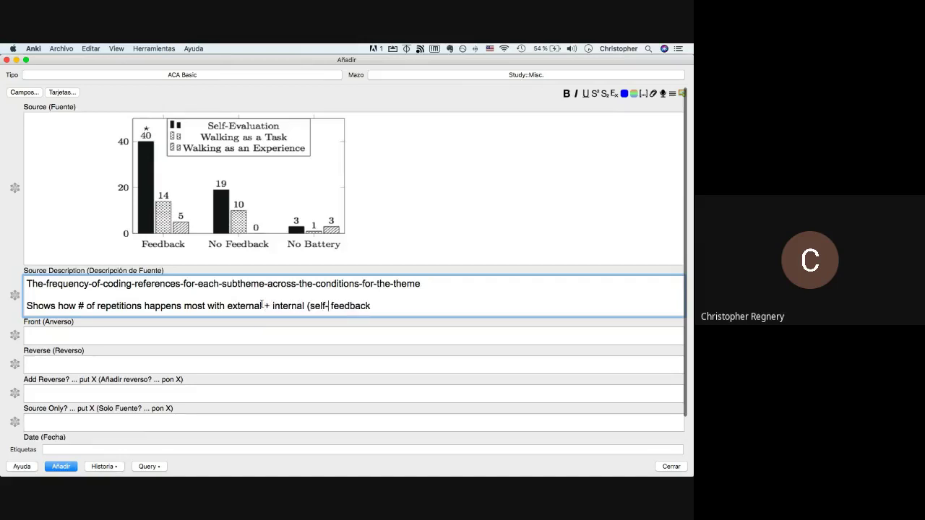
{"action": "type", "text": "ation)"}
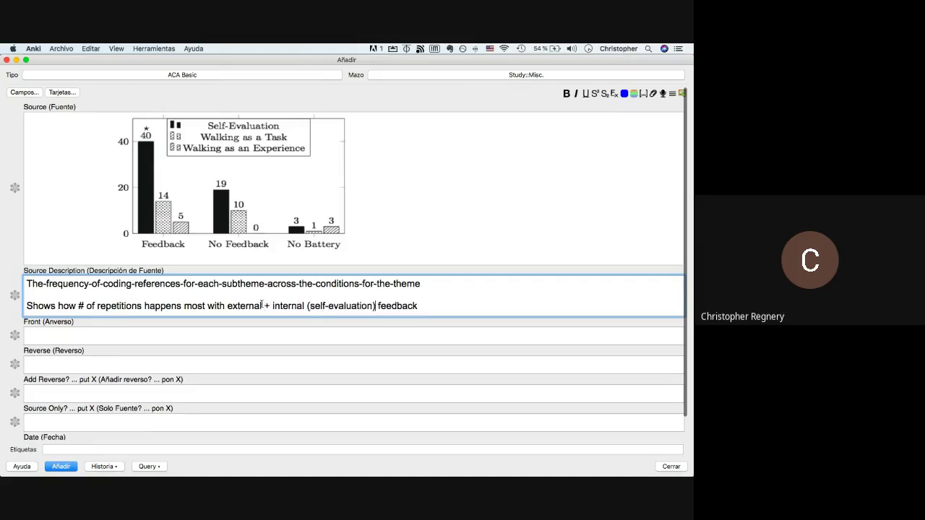
{"action": "left_click", "coordinate": [430, 312]}
Show the Documentos folder in Finder, then return to Anki and add the finished frequency chart note.
{"action": "key", "text": "super+Tab"}
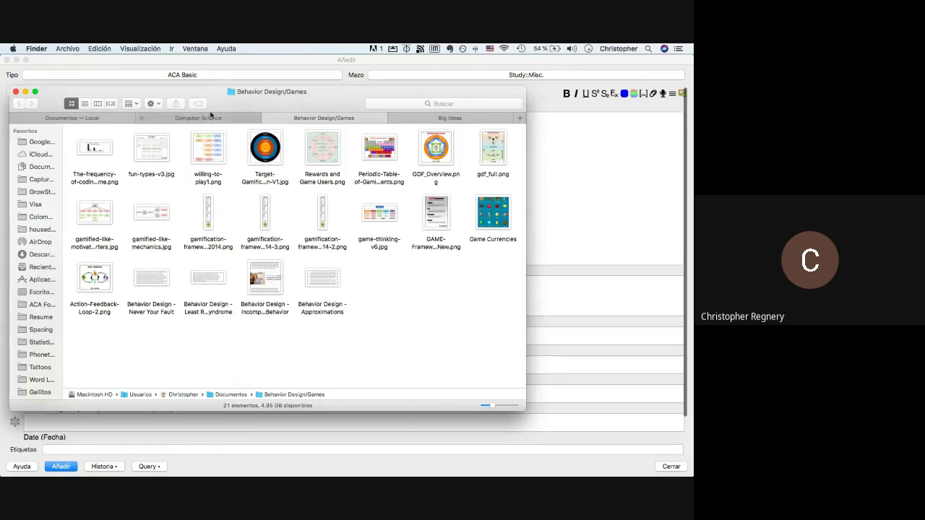
{"action": "left_click", "coordinate": [96, 118]}
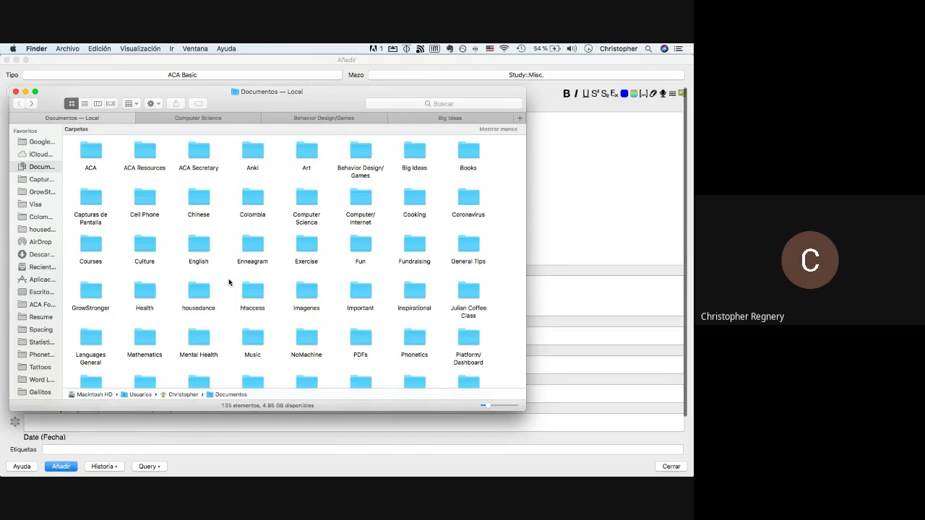
{"action": "left_click", "coordinate": [554, 232]}
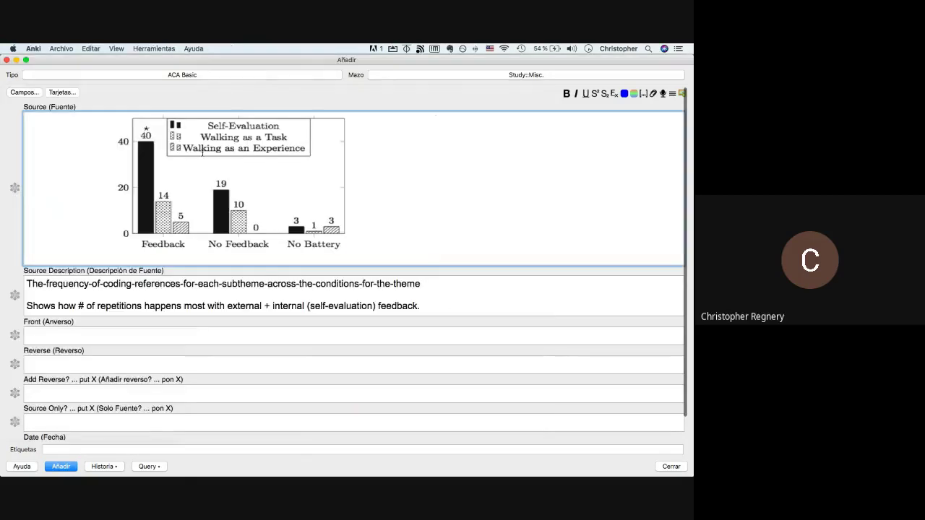
{"action": "left_click", "coordinate": [423, 307]}
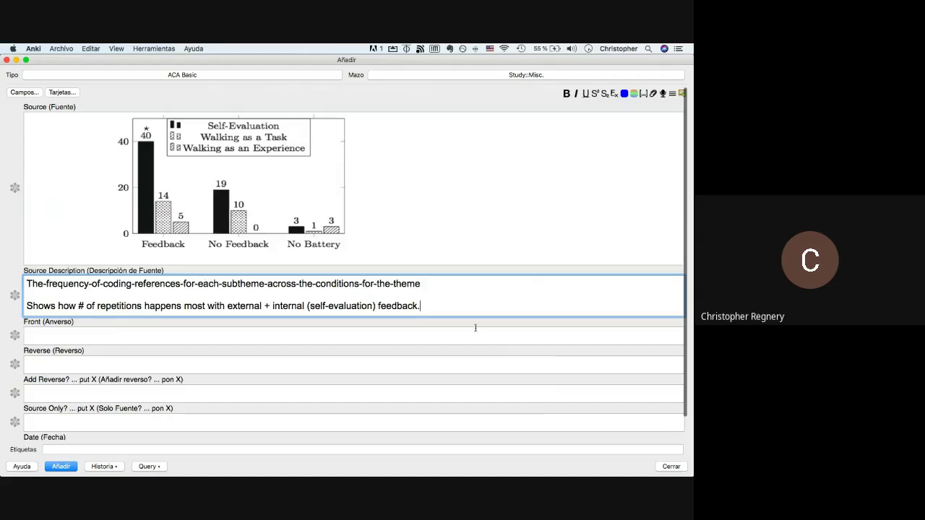
{"action": "key", "text": "super+Tab"}
{"action": "key", "text": "super+Tab"}
{"action": "key", "text": "super+Return"}
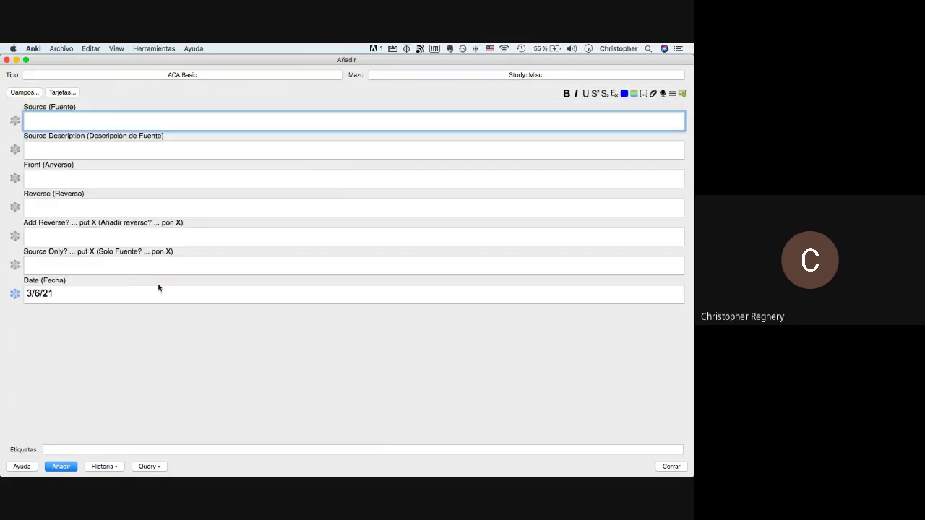
Review the newly added frequency chart note from the add history, then return to the blank new note.
{"action": "left_click", "coordinate": [103, 466]}
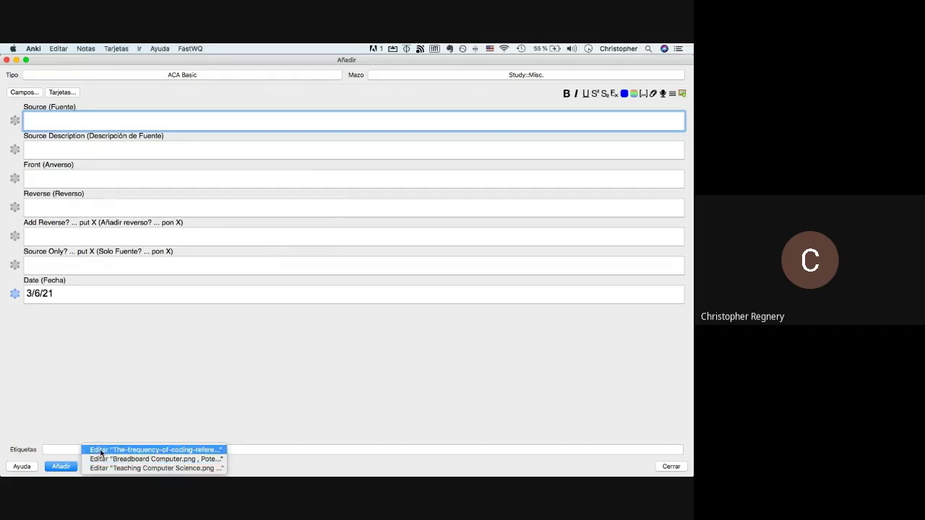
{"action": "left_click", "coordinate": [100, 450]}
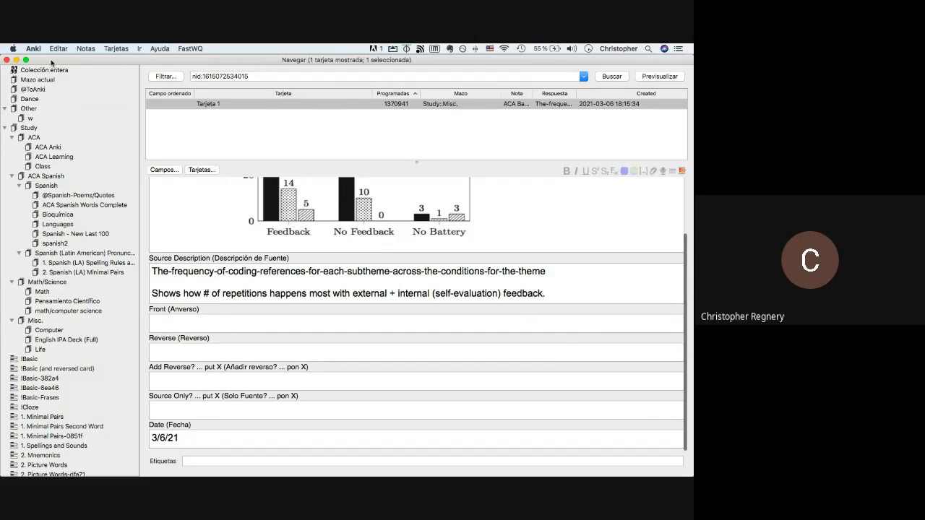
{"action": "left_click_drag", "start_coordinate": [51, 63], "coordinate": [228, 64]}
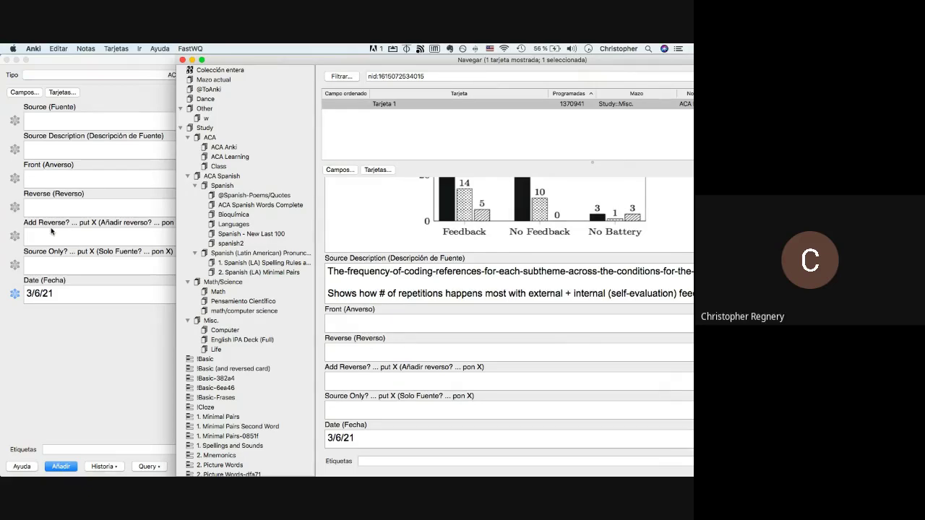
{"action": "left_click", "coordinate": [93, 383]}
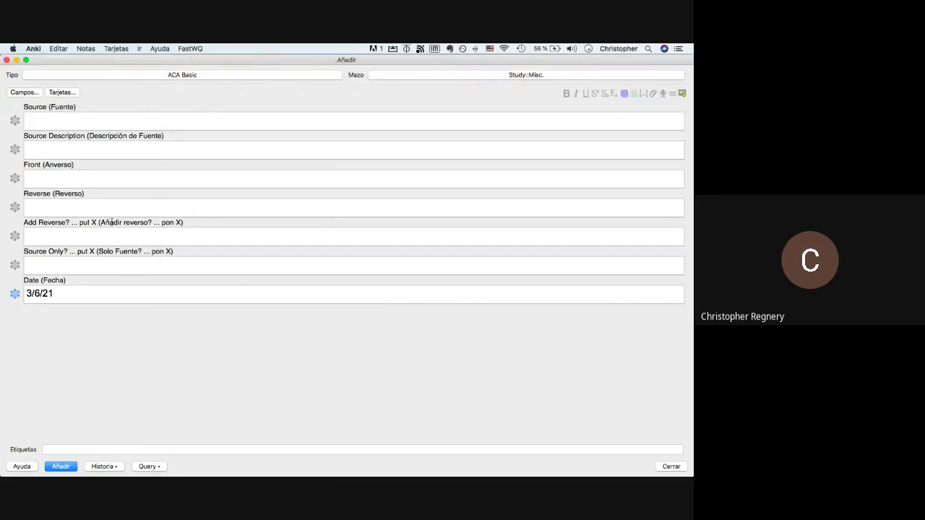
Insert the Fat Shaming Bad image from Finder's Big Ideas folder as the new Anki note's Source.
{"action": "key", "text": "super+Tab"}
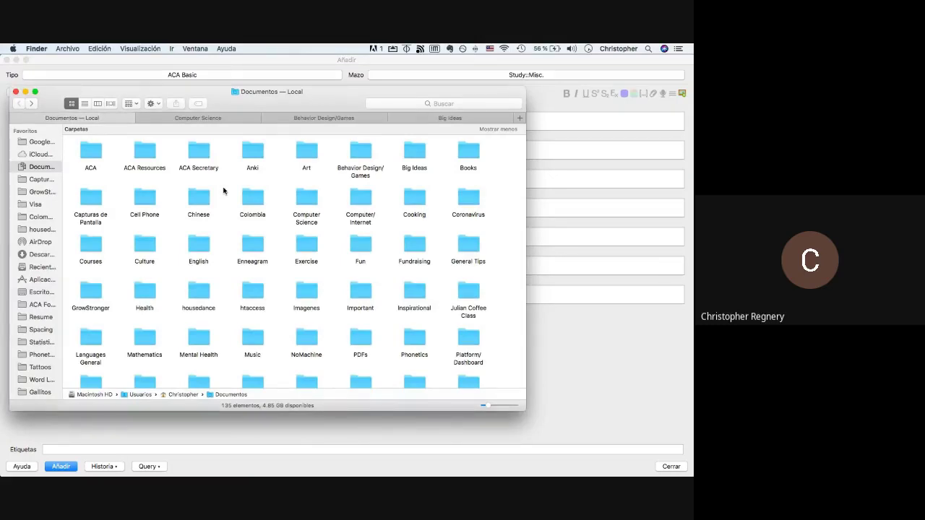
{"action": "left_click", "coordinate": [312, 121]}
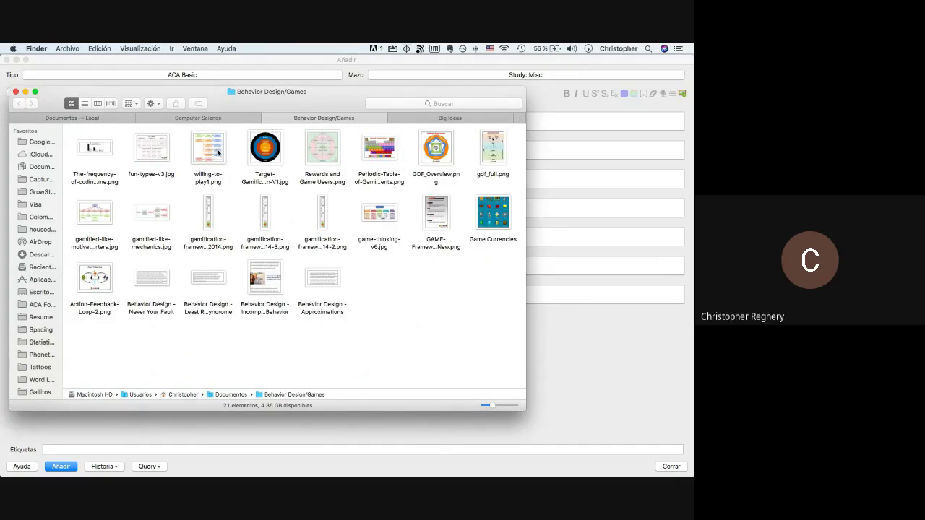
{"action": "left_click", "coordinate": [409, 117]}
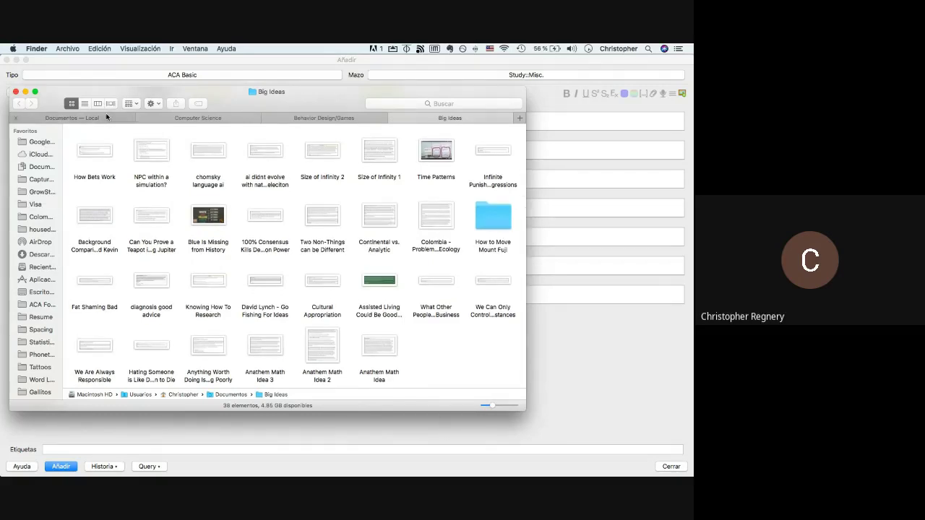
{"action": "left_click", "coordinate": [97, 283]}
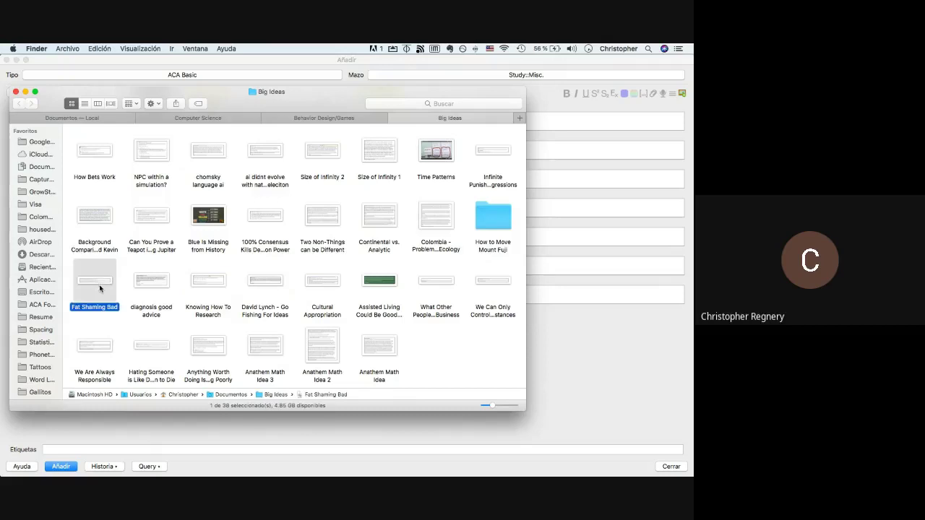
{"action": "left_click_drag", "start_coordinate": [97, 283], "coordinate": [114, 123]}
{"action": "key", "text": "super+Tab"}
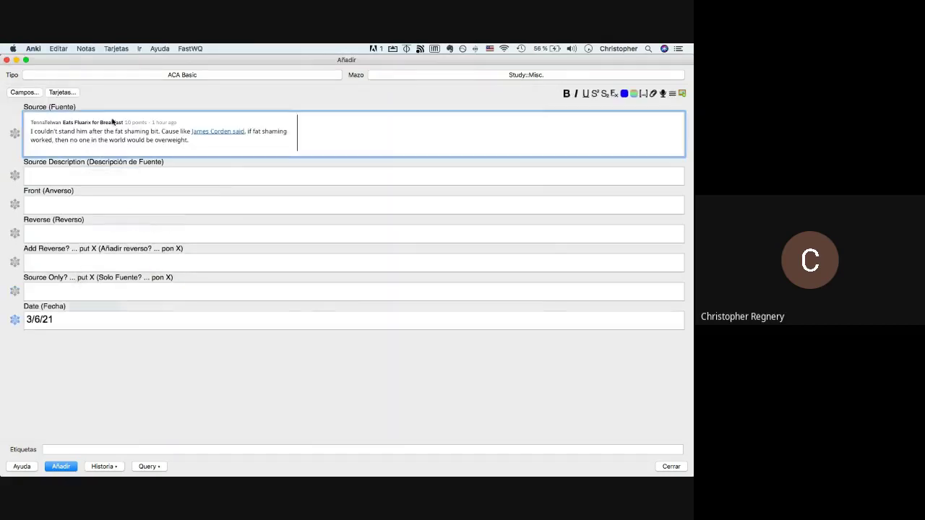
Enter "Fat shaming doesn't work" as the note's Source Description.
{"action": "left_click", "coordinate": [91, 180]}
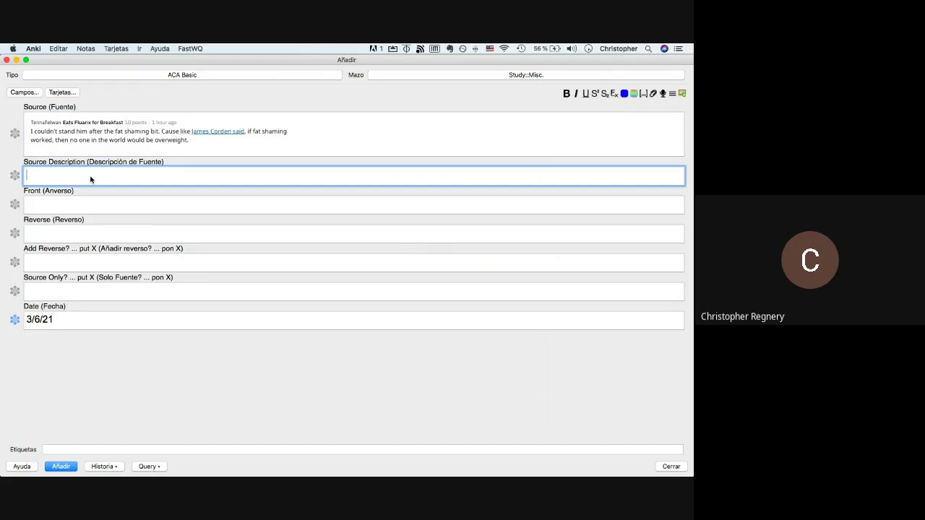
{"action": "type", "text": "Fat shaming doesnt"}
{"action": "key", "text": "BackSpace"}
{"action": "key", "text": "BackSpace"}
{"action": "type", "text": "'t work"}
{"action": "key", "text": "Tab"}
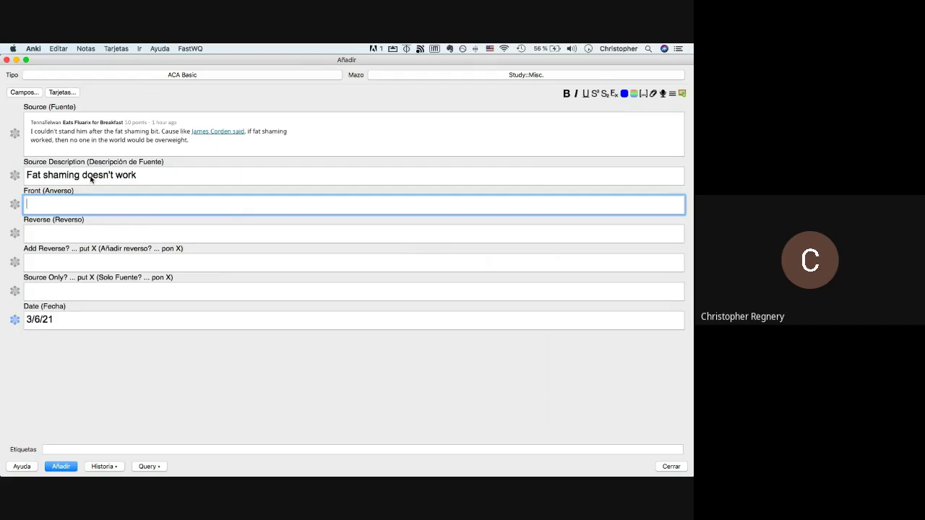
Switch to the Google Meet call in Chrome, mute and unmute the microphone, and return to Anki.
{"action": "key", "text": "super+Tab"}
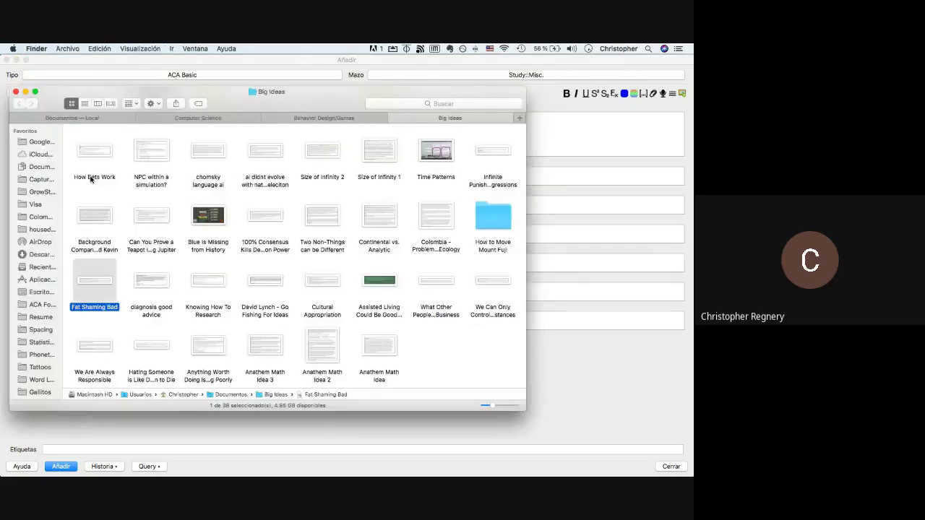
{"action": "key", "text": "super+Tab"}
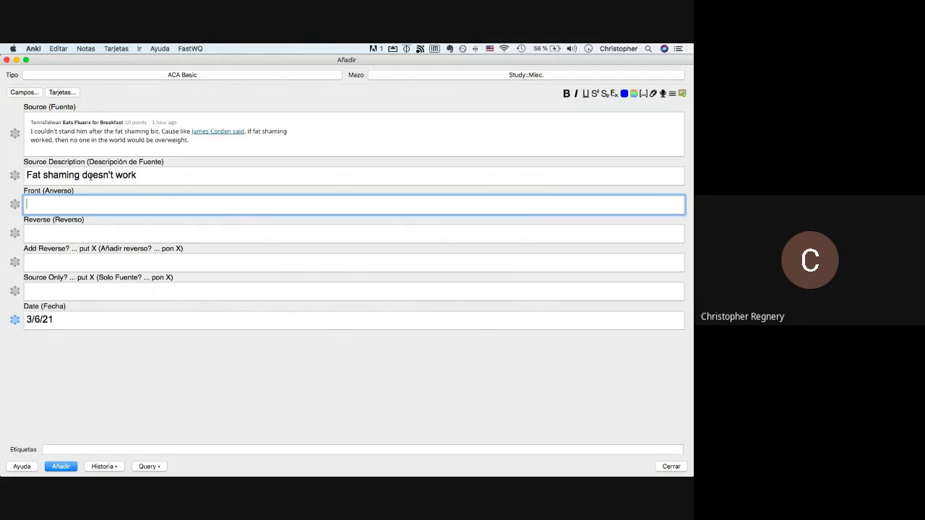
{"action": "key", "text": "super+Tab"}
{"action": "key", "text": "super+Tab"}
{"action": "key", "text": "super+Tab"}
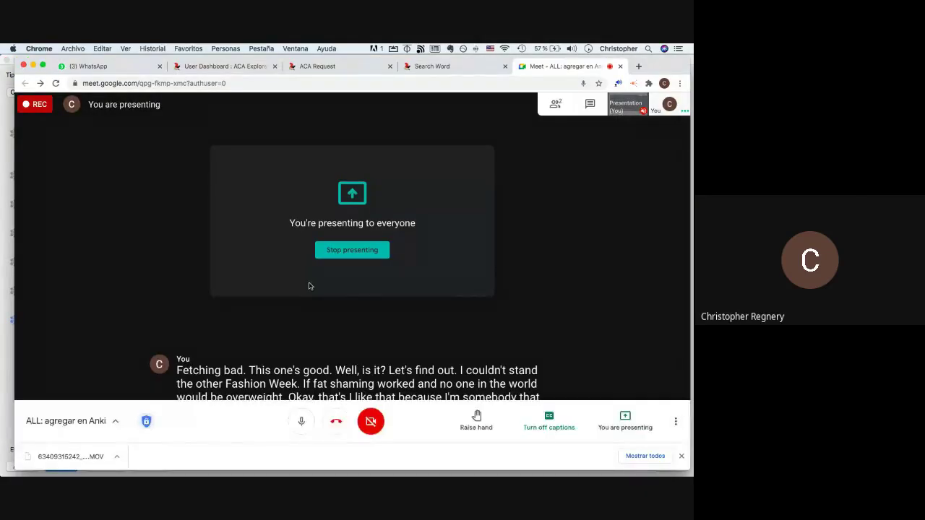
{"action": "left_click", "coordinate": [296, 421]}
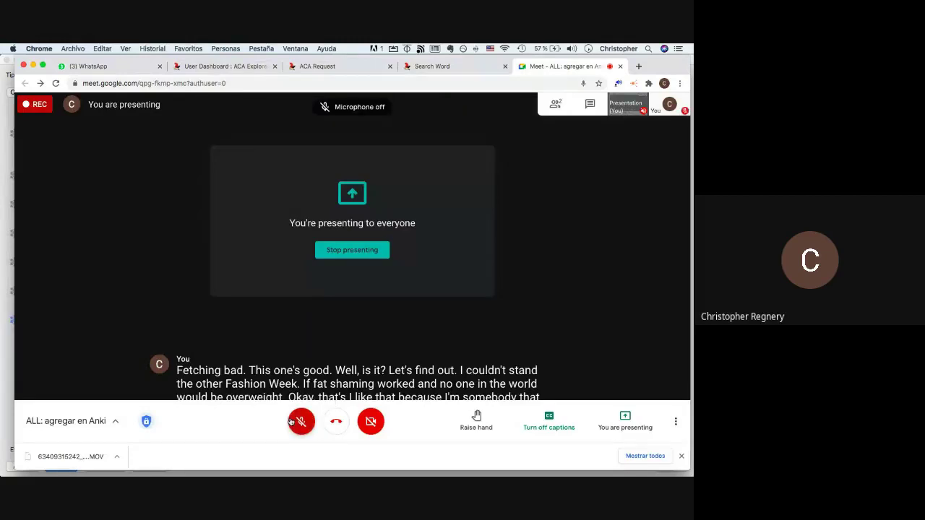
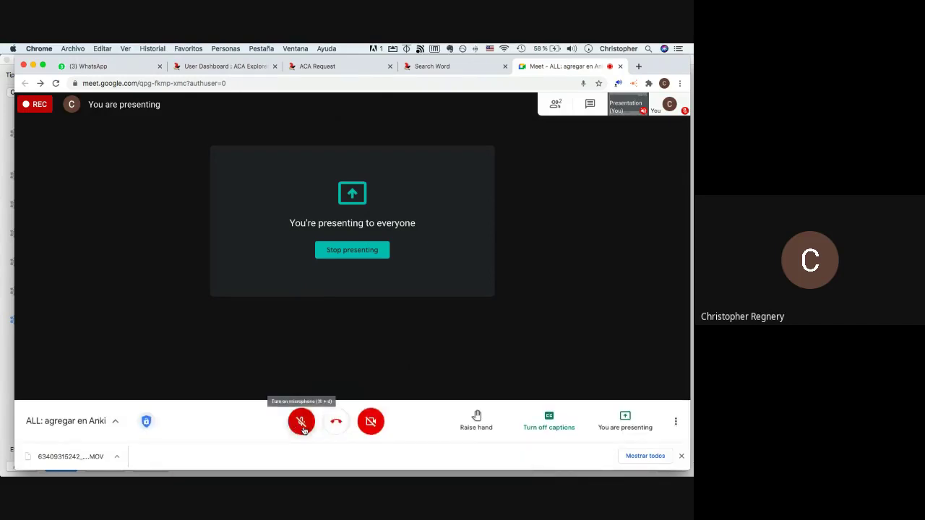
{"action": "left_click", "coordinate": [302, 425]}
{"action": "key", "text": "super+Tab"}
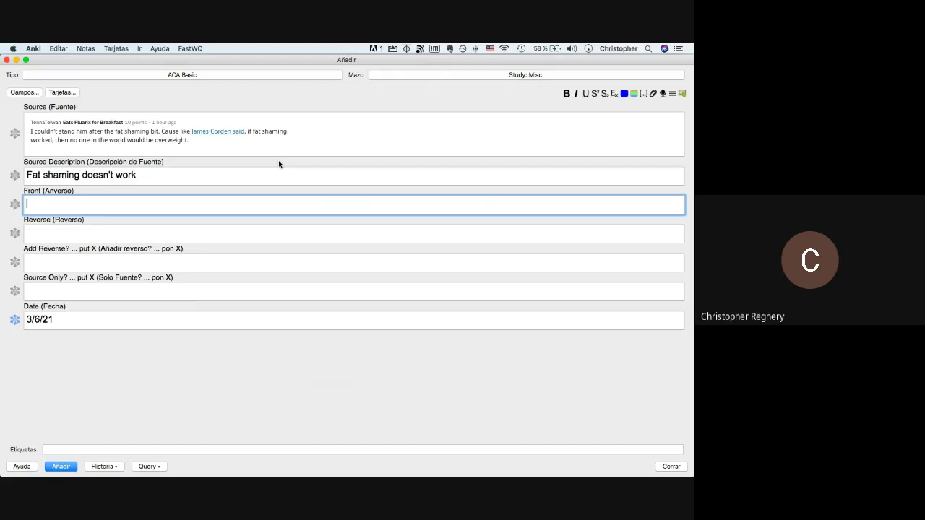
Enter "Then no one in the world would be overweight." as the fat shaming note's Reverse.
{"action": "key", "text": "Tab"}
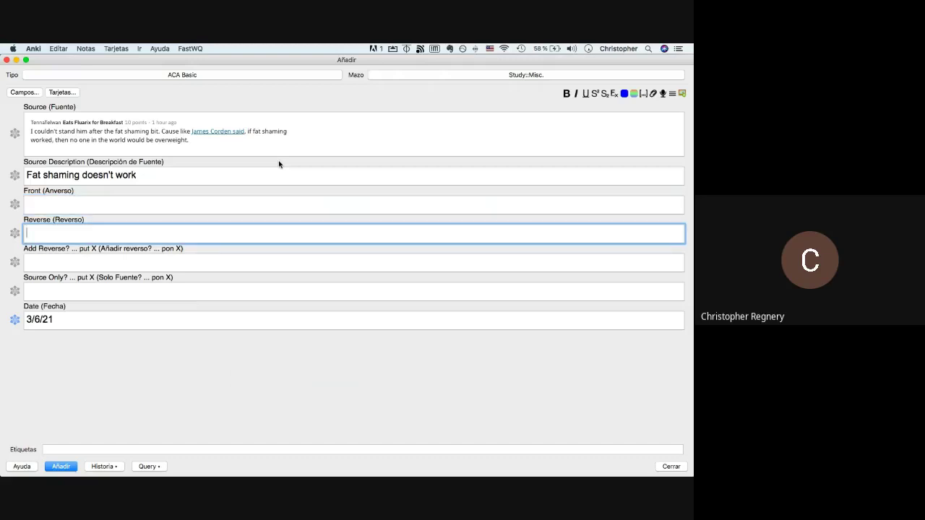
{"action": "type", "text": "Then no one in the world wo"}
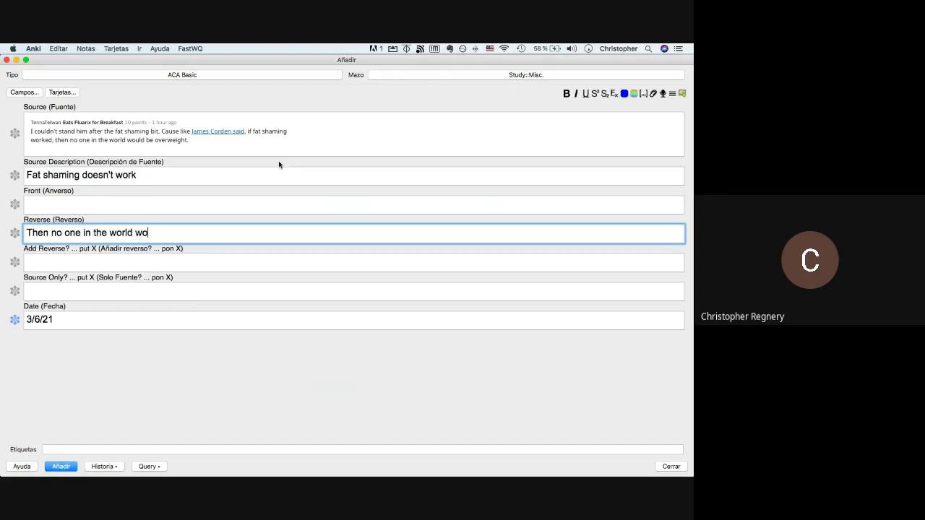
{"action": "type", "text": "uld be overweight."}
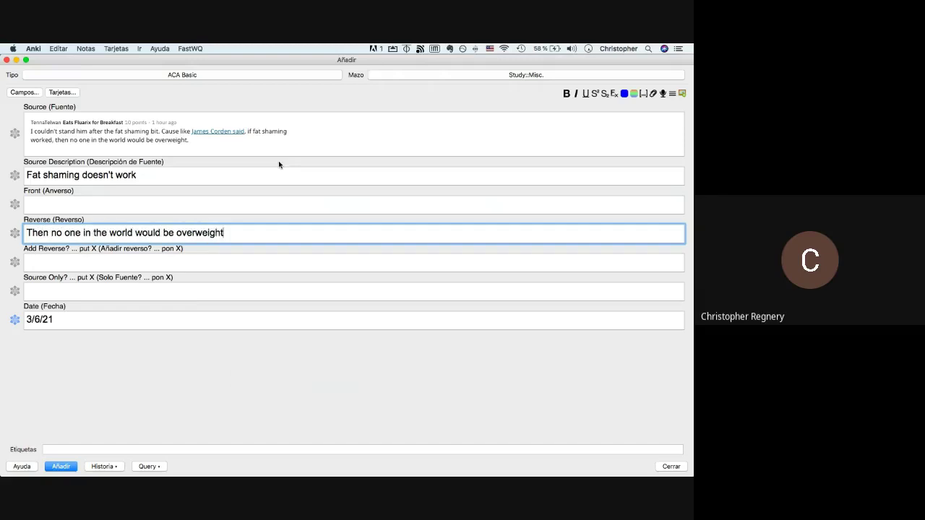
Enter "Why do we know that fat shaming doesn't work?" as the note's Front.
{"action": "left_click", "coordinate": [80, 204]}
{"action": "type", "text": "If"}
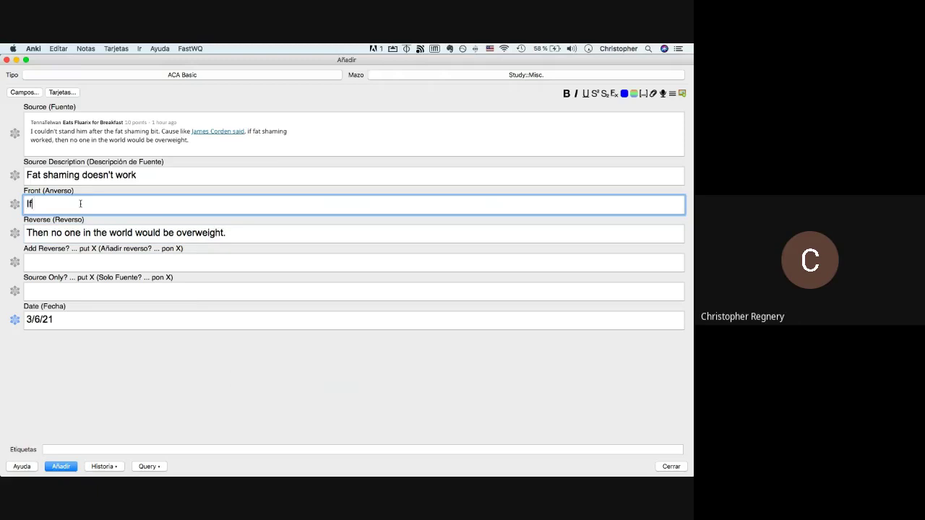
{"action": "key", "text": "BackSpace"}
{"action": "type", "text": "Why do we know that fat shaming doesn"}
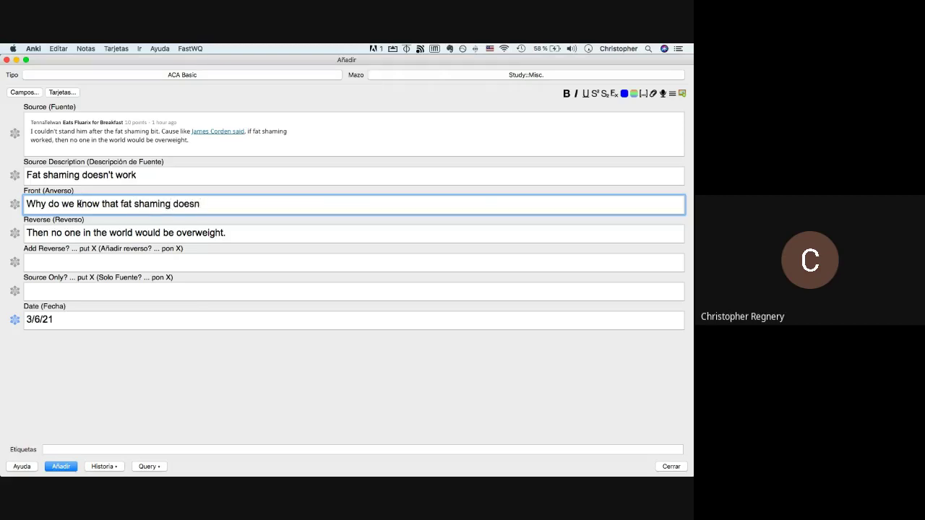
{"action": "type", "text": "'t work?"}
{"action": "left_click", "coordinate": [234, 235]}
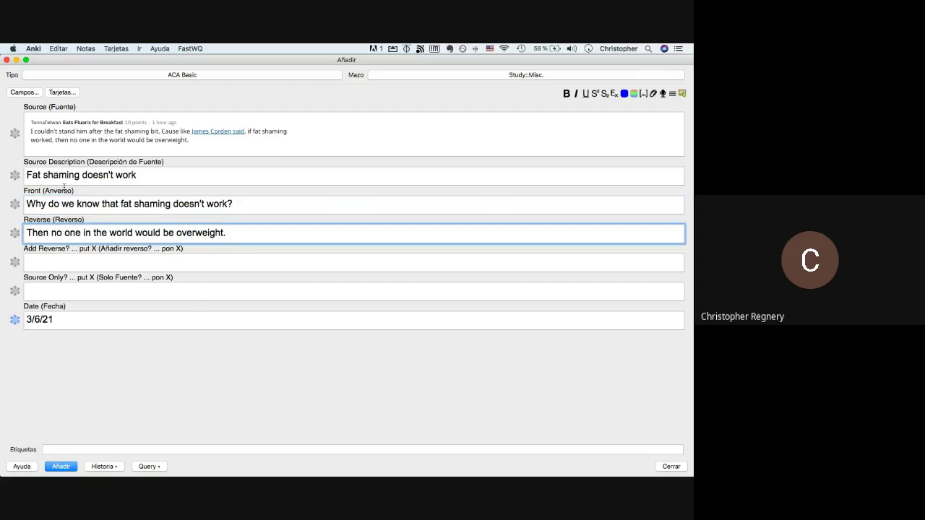
{"action": "left_click", "coordinate": [56, 204]}
{"action": "left_click", "coordinate": [38, 233]}
{"action": "left_click", "coordinate": [76, 205]}
Copy the whole Reverse text and add the completed fat shaming note to the Study::Misc. deck.
{"action": "left_click", "coordinate": [239, 206]}
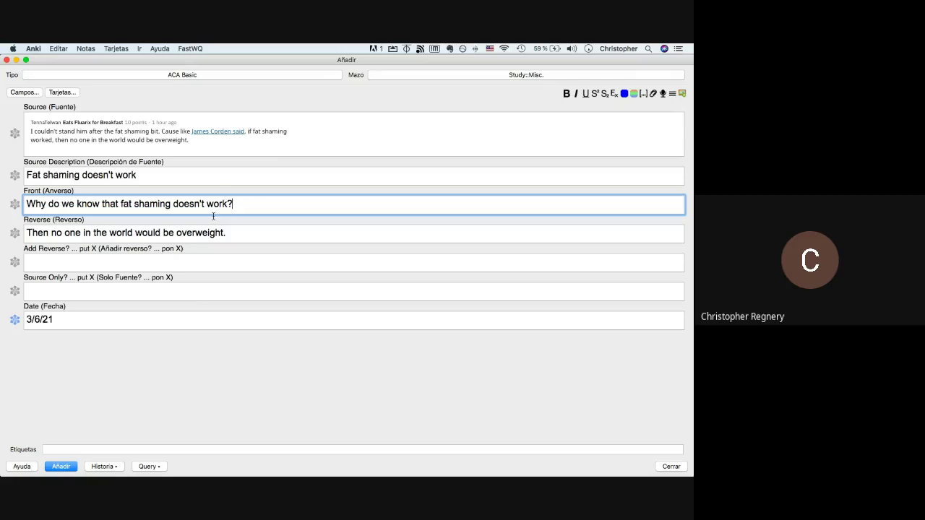
{"action": "key", "text": "Tab"}
{"action": "key", "text": "super+a"}
{"action": "key", "text": "super+c"}
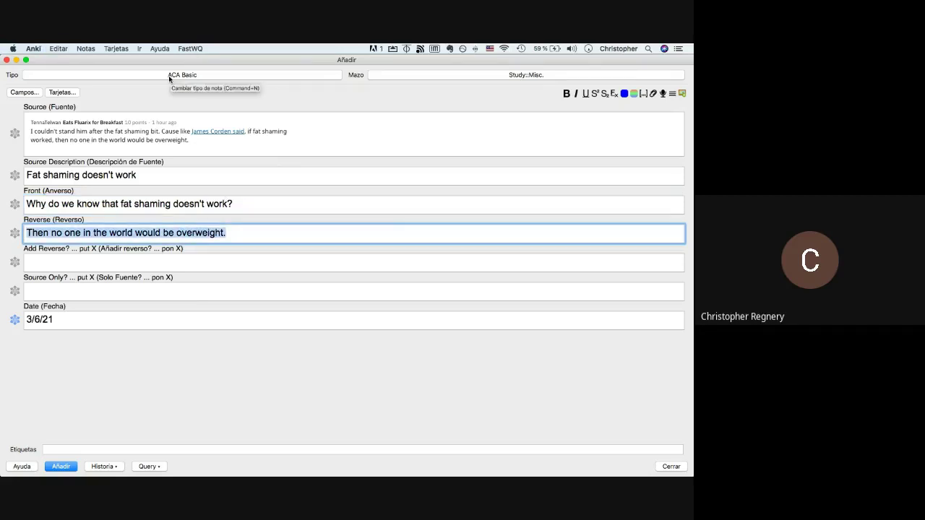
{"action": "left_click", "coordinate": [83, 353]}
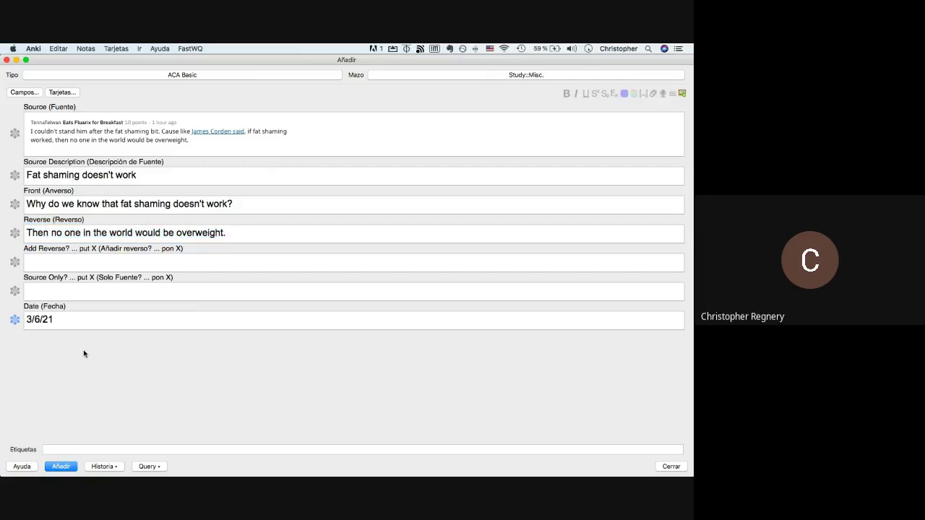
{"action": "key", "text": "super+Return"}
Switch the note type to !Cloze and enter "If fat shaming worked, then no one in the world would be overweight." as the Text.
{"action": "left_click", "coordinate": [62, 75]}
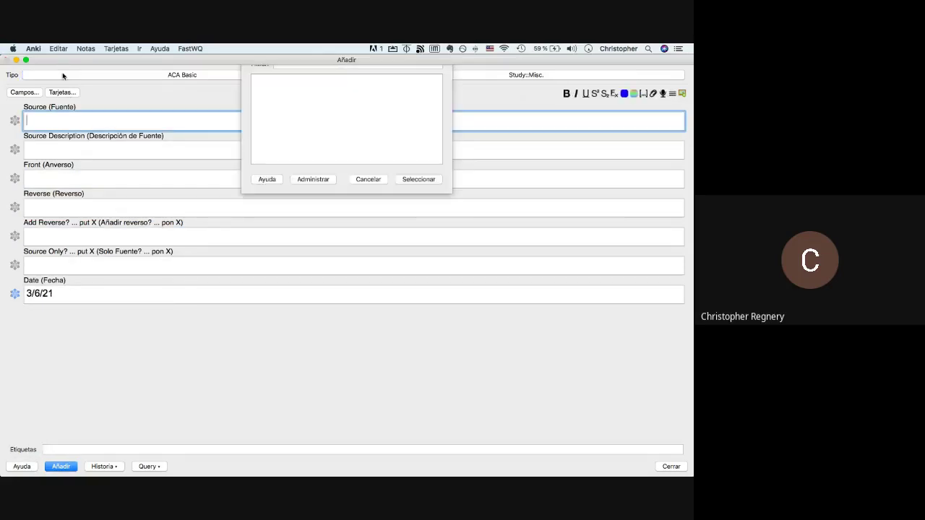
{"action": "type", "text": "cloze"}
{"action": "key", "text": "Return"}
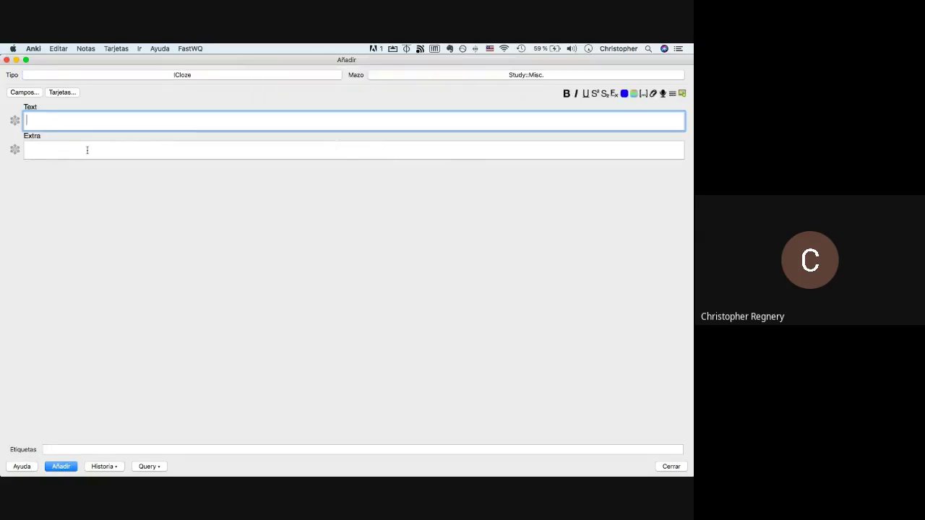
{"action": "key", "text": "super+v"}
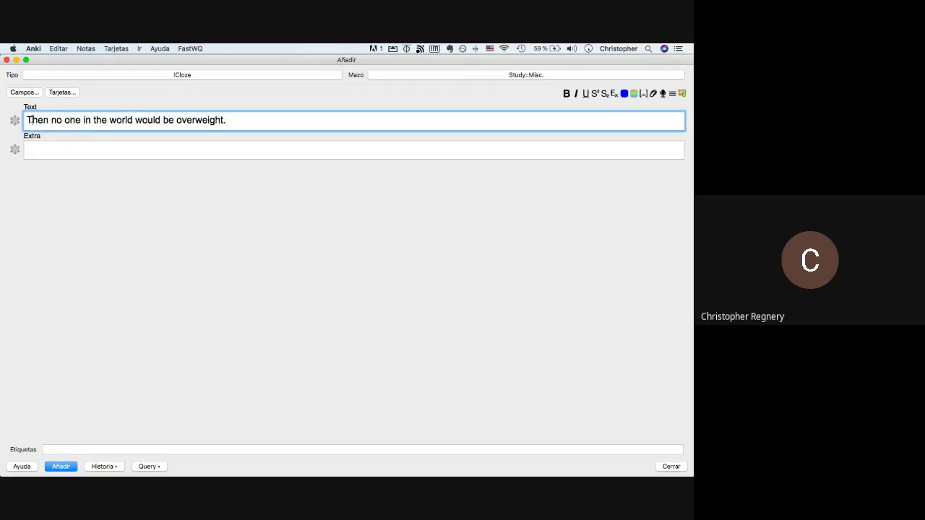
{"action": "key", "text": "Delete"}
{"action": "type", "text": "If fat shaming worke"}
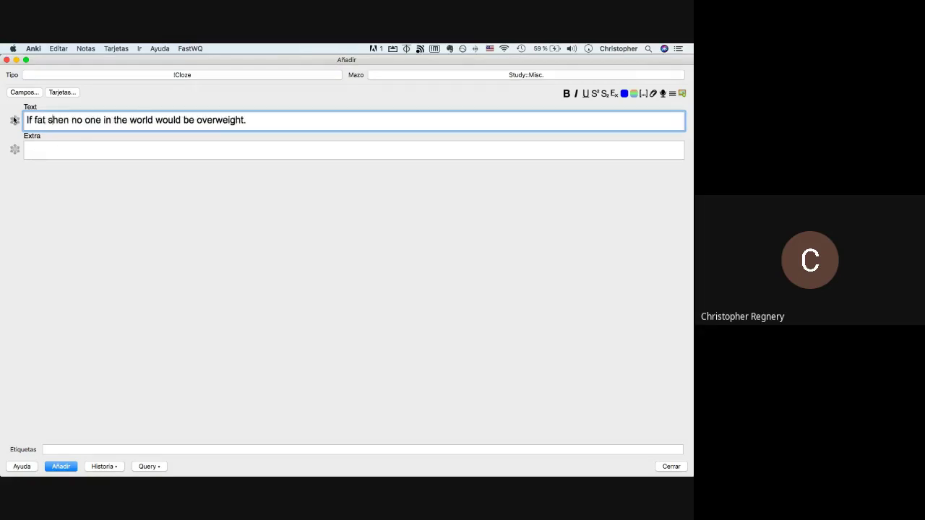
{"action": "type", "text": "d, t"}
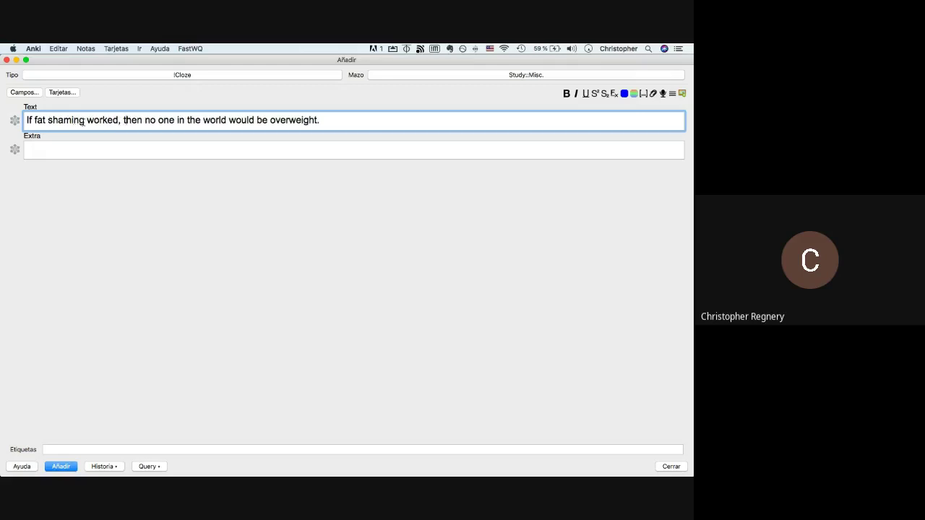
Turn "fat shaming" and "worked" into separate cloze deletions c1 and c2.
{"action": "left_click_drag", "start_coordinate": [85, 120], "coordinate": [34, 119]}
{"action": "key", "text": "super+shift+c"}
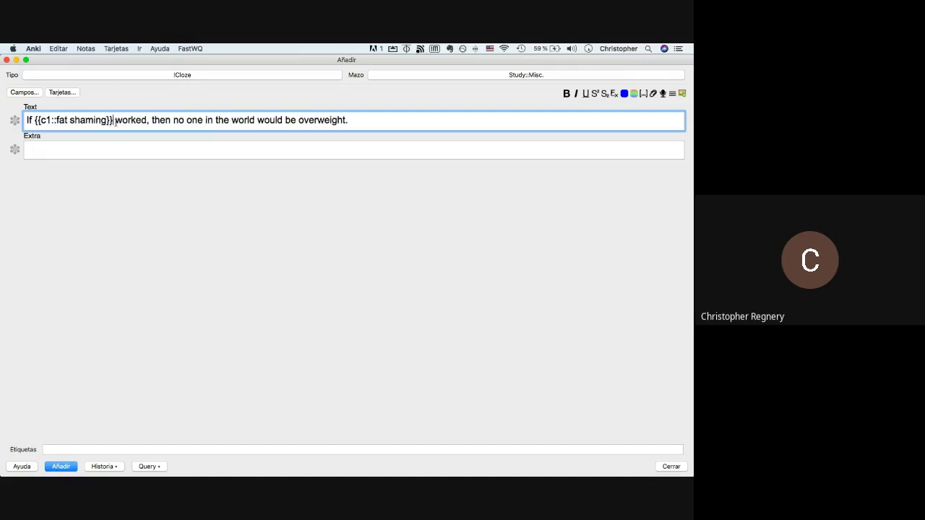
{"action": "left_click_drag", "start_coordinate": [115, 120], "coordinate": [146, 121]}
{"action": "key", "text": "super+shift+c"}
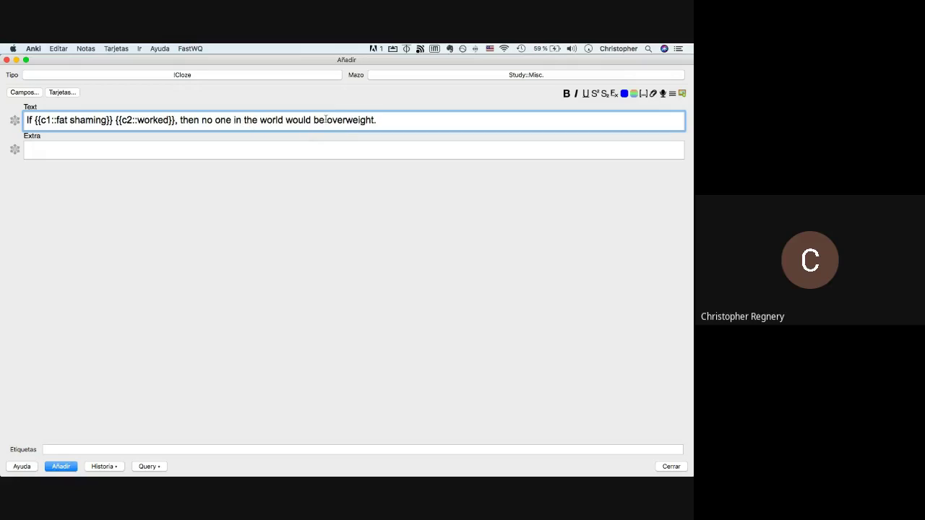
Try a single cloze deletion covering "no one in the world would be overweight".
{"action": "left_click_drag", "start_coordinate": [201, 120], "coordinate": [373, 122]}
{"action": "key", "text": "super+shift+c"}
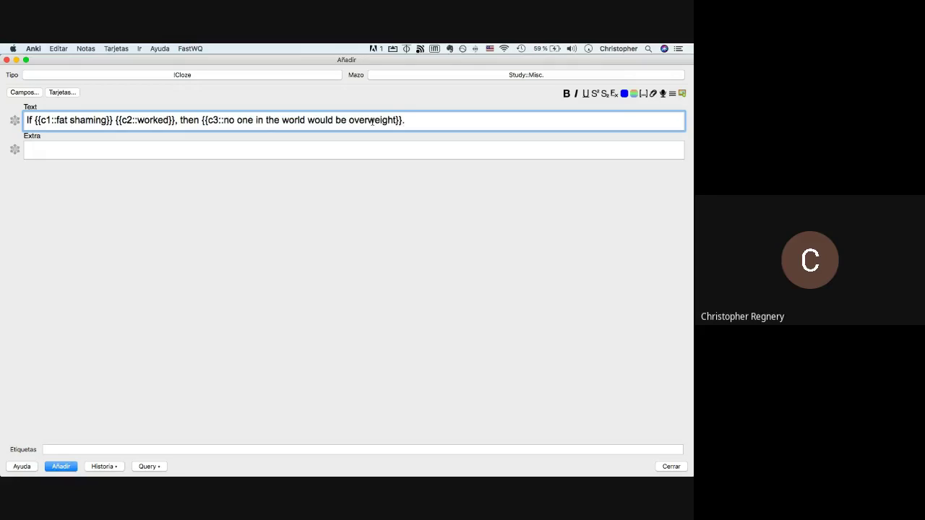
{"action": "key", "text": "super+z"}
{"action": "left_click", "coordinate": [296, 120]}
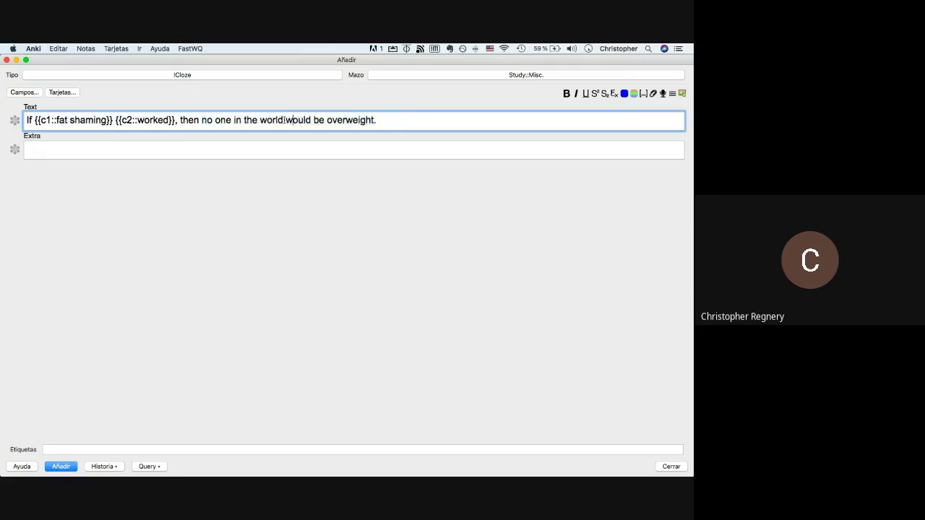
Turn "no one in the world" and "overweight" into cloze deletions c3 and c4, and add the cloze note.
{"action": "left_click_drag", "start_coordinate": [286, 120], "coordinate": [201, 120]}
{"action": "key", "text": "super+shift+c"}
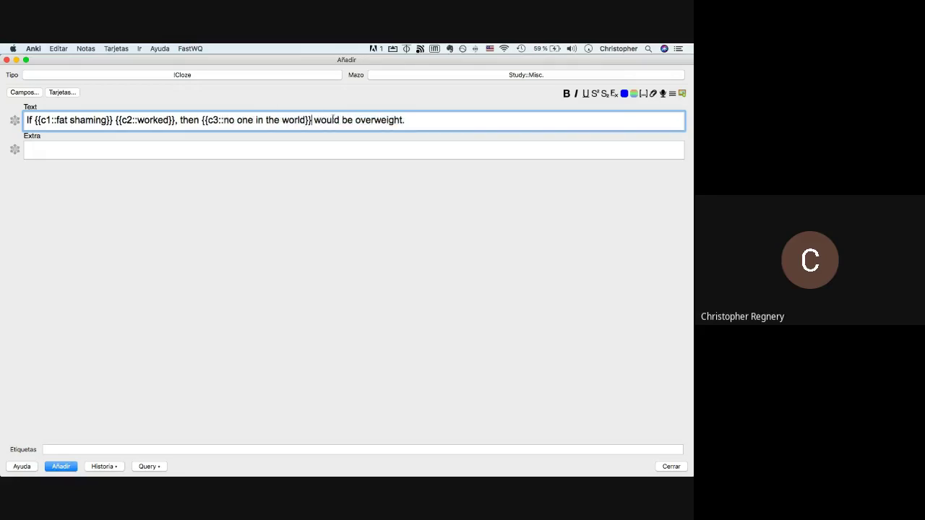
{"action": "left_click_drag", "start_coordinate": [356, 120], "coordinate": [402, 120]}
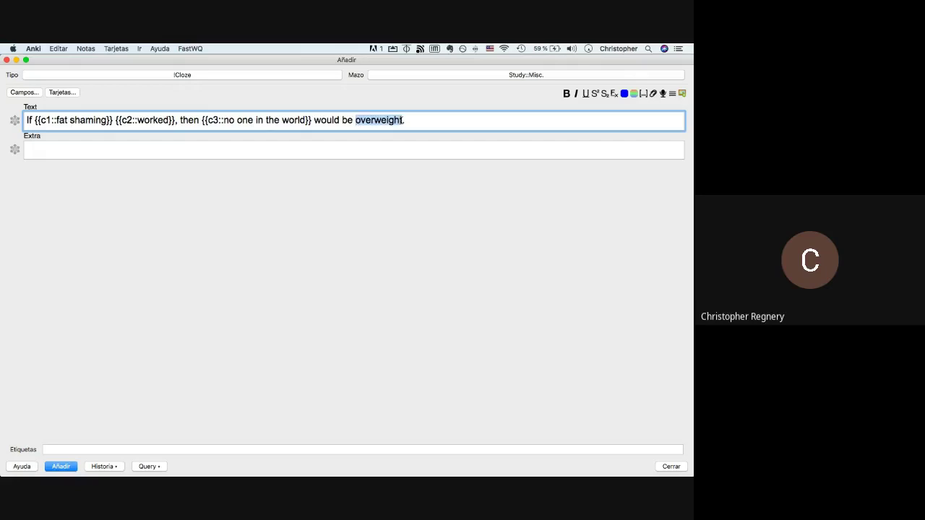
{"action": "key", "text": "super+shift+c"}
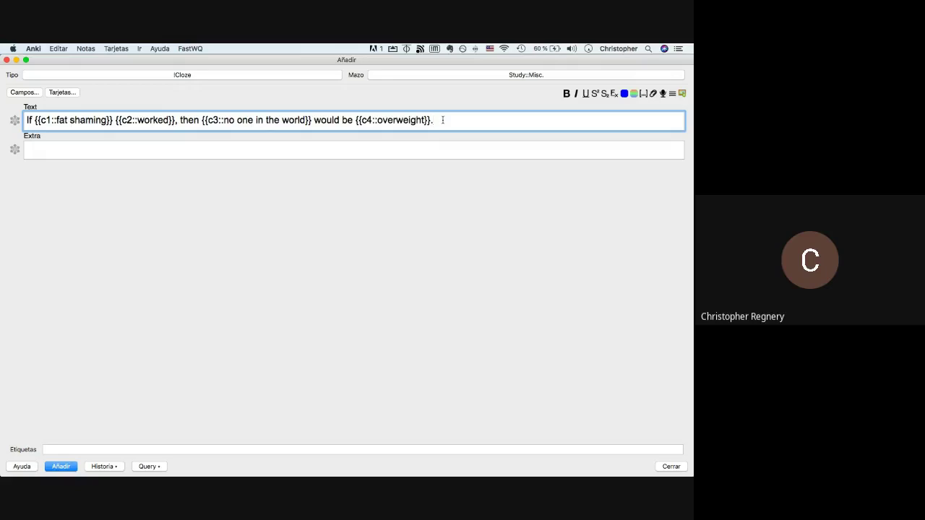
{"action": "key", "text": "super+Return"}
Switch the note type back to ACA Basic and set the new note's Date to 3/6/21.
{"action": "left_click", "coordinate": [325, 75]}
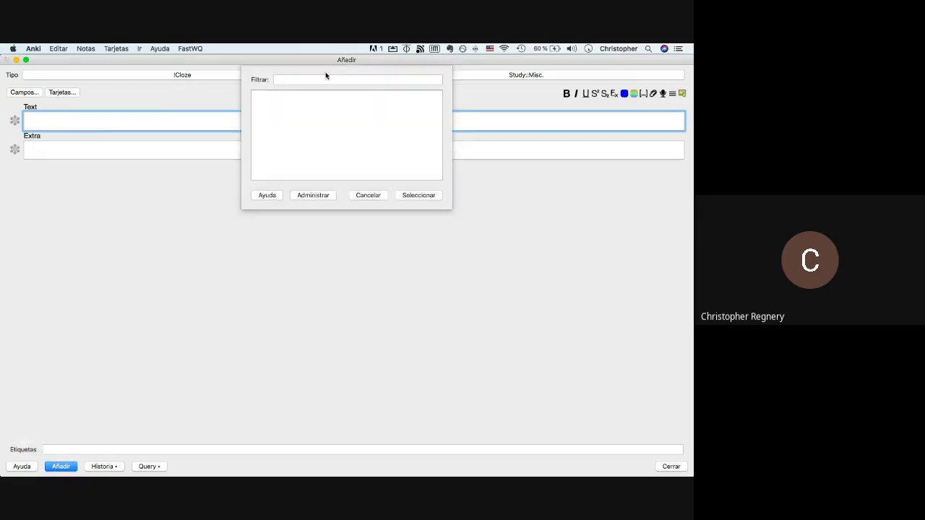
{"action": "type", "text": "aca basi"}
{"action": "key", "text": "Return"}
{"action": "key", "text": "super+Tab"}
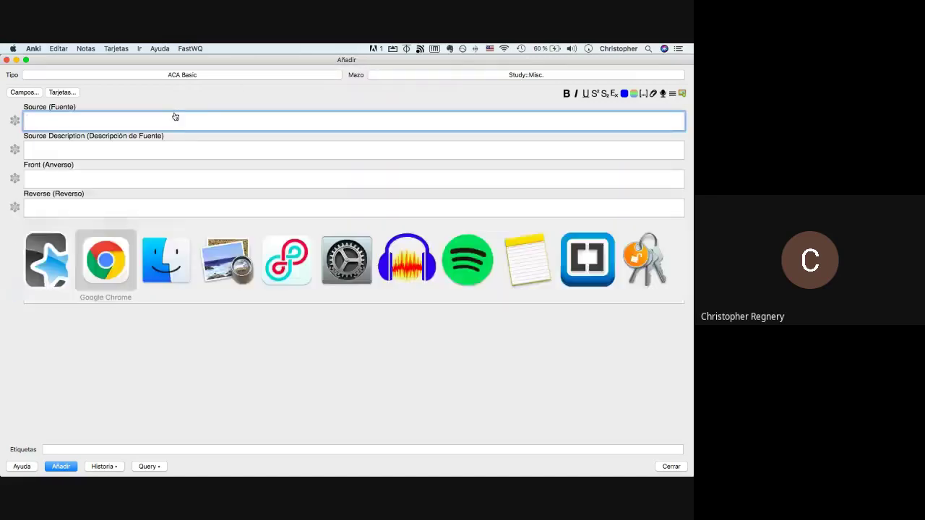
{"action": "left_click", "coordinate": [41, 297]}
{"action": "type", "text": "3/6/"}
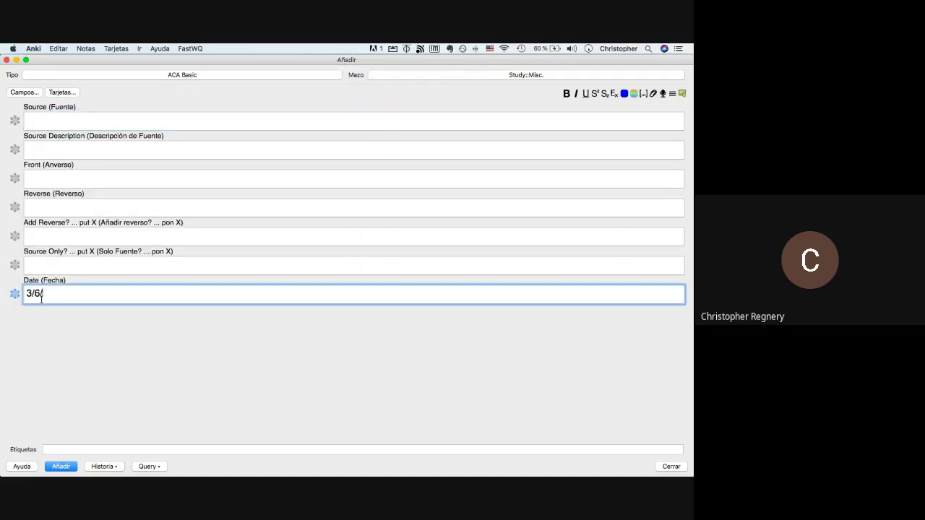
{"action": "type", "text": "21"}
Switch to Finder and move the already used Fat Shaming Bad image in the Big Ideas folder to the trash.
{"action": "key", "text": "super+Tab"}
{"action": "key", "text": "super+Tab"}
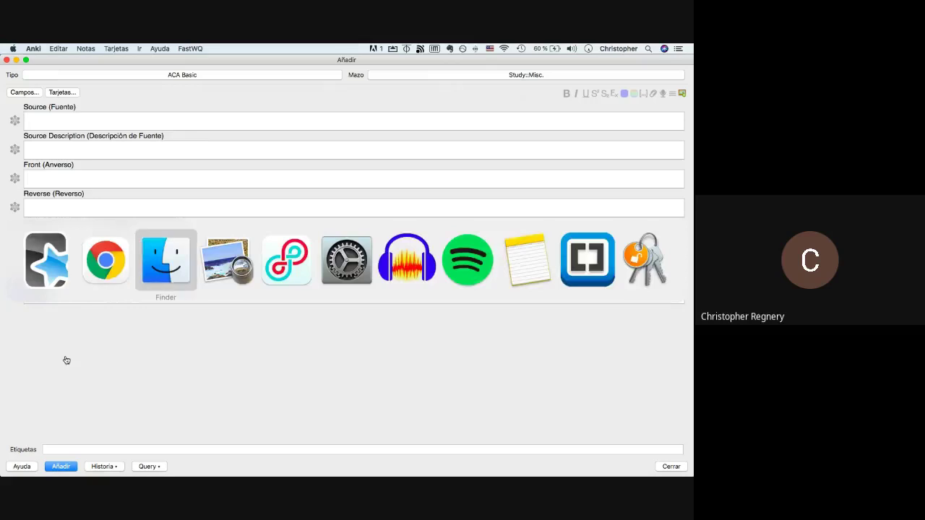
{"action": "key", "text": "super+BackSpace"}
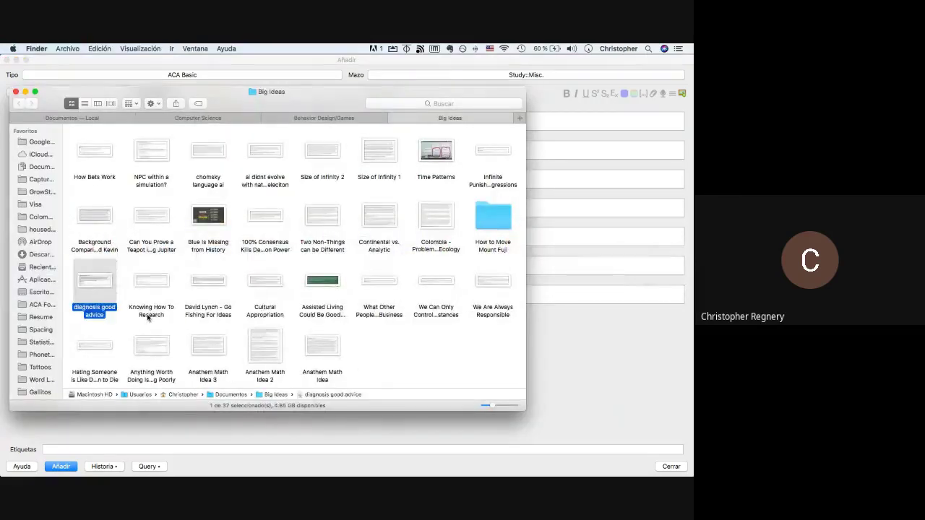
{"action": "left_click", "coordinate": [121, 332]}
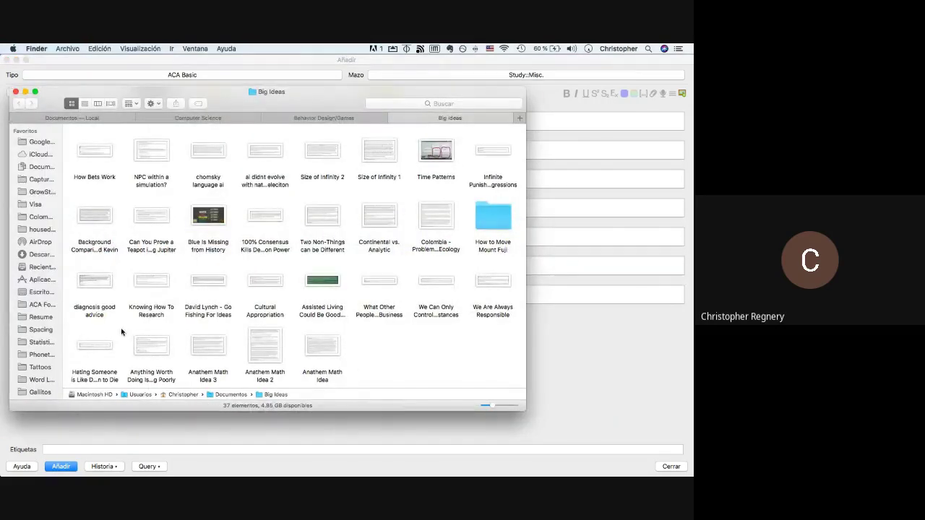
Insert the "David Lynch - Go Fishing For Ideas" image as the Anki note's Source and enter "David Lynch on Writer's Block" as its Source Description.
{"action": "left_click", "coordinate": [196, 307]}
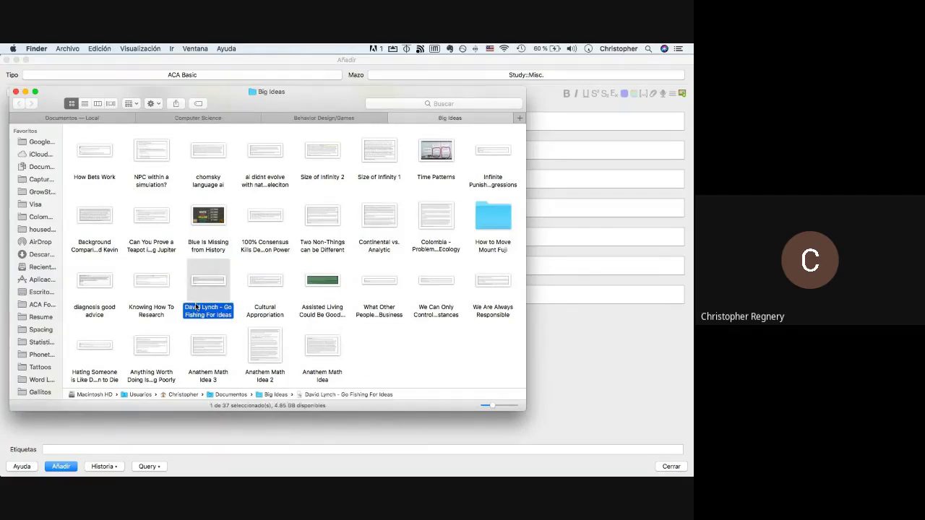
{"action": "left_click_drag", "start_coordinate": [197, 309], "coordinate": [71, 124]}
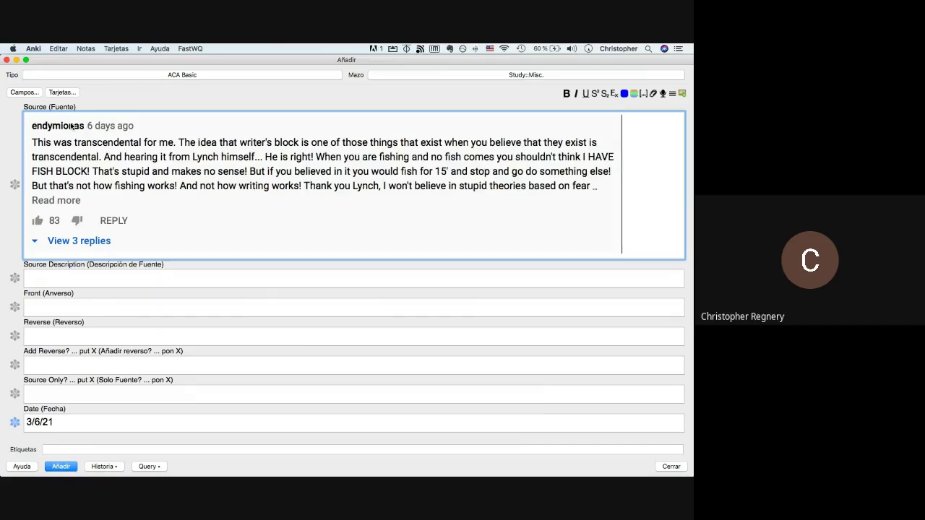
{"action": "left_click", "coordinate": [82, 281]}
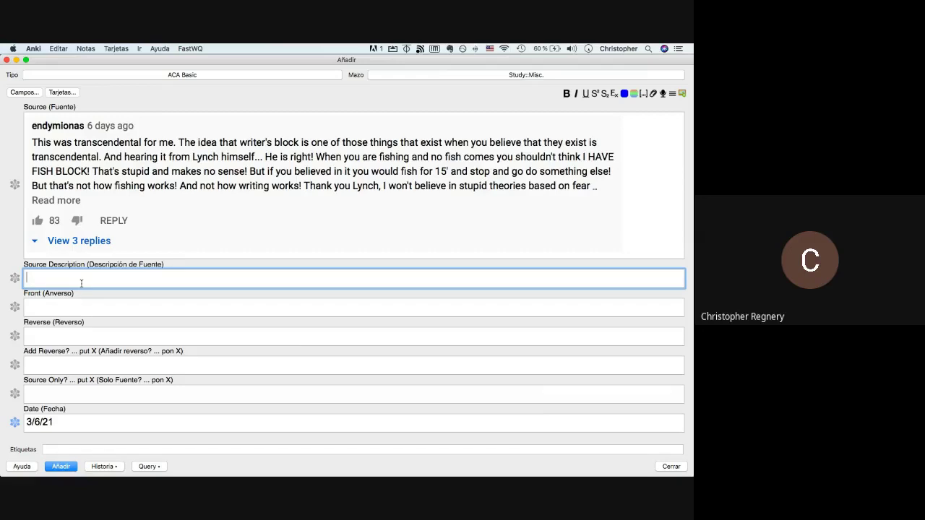
{"action": "type", "text": "David L"}
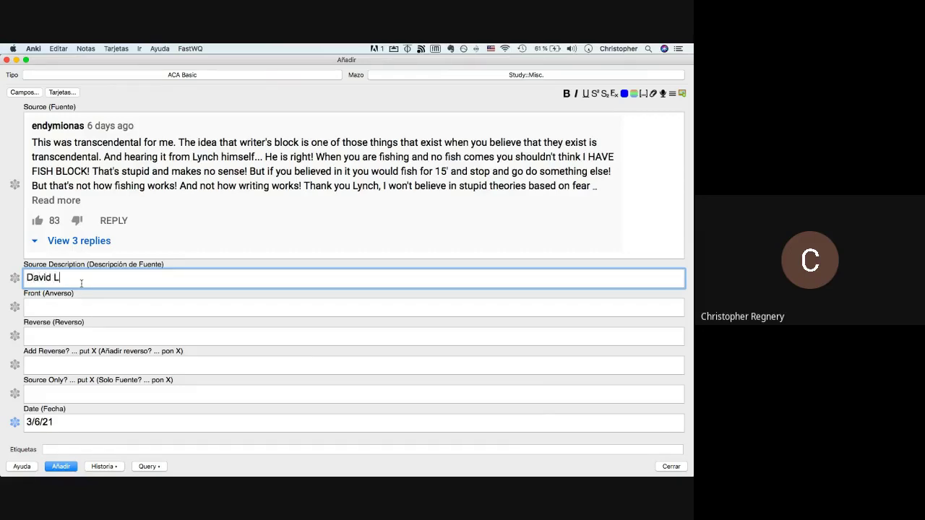
{"action": "type", "text": "ynch on Writer's Block"}
Enter "What is the concept of fish block?" as the David Lynch note's Front.
{"action": "key", "text": "Tab"}
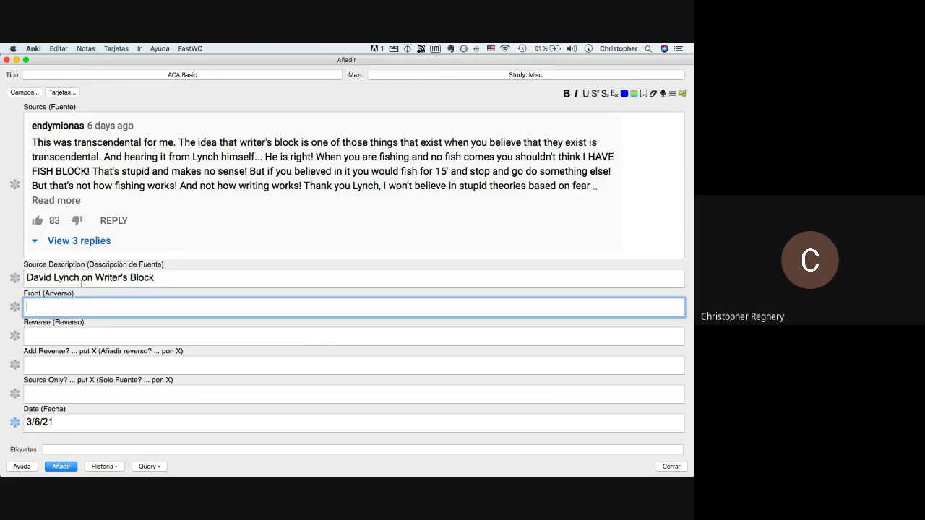
{"action": "type", "text": "What is the concept of fish block?"}
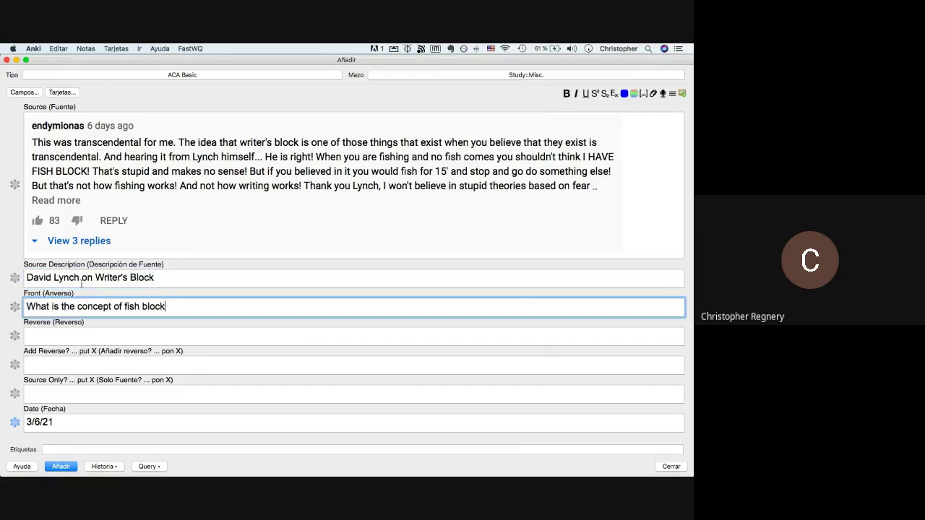
{"action": "key", "text": "Tab"}
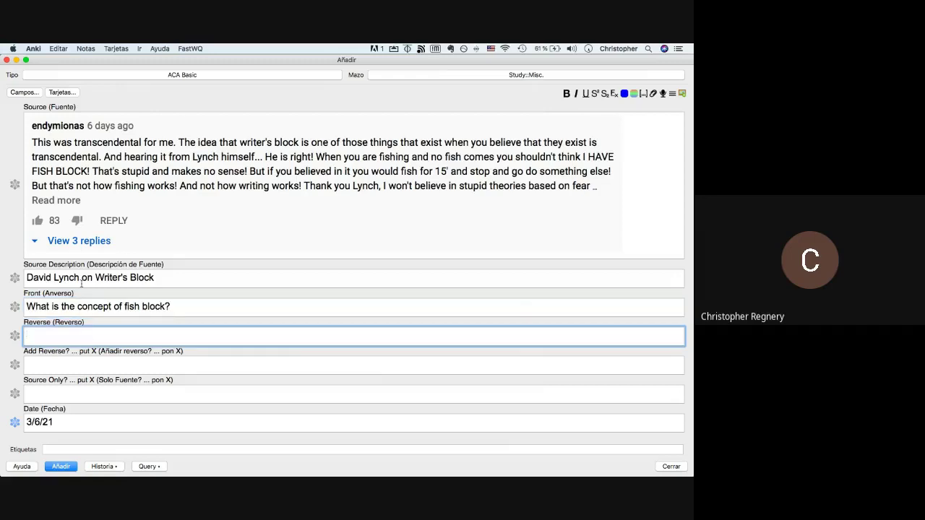
Begin the Reverse with "When you don't catch a fish after 15 minutes, do you say you have Fish Block?".
{"action": "type", "text": "When you don't catch a fish after 1"}
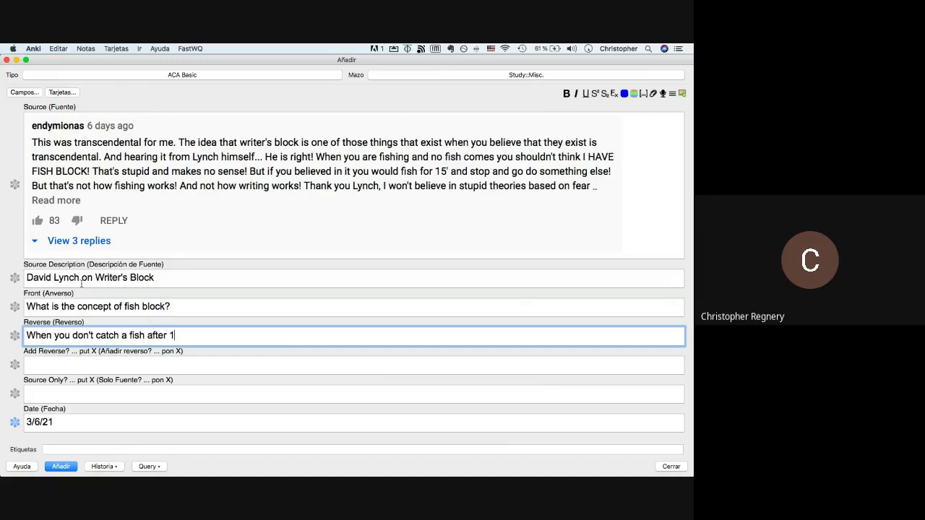
{"action": "type", "text": "5 minutes, do you call"}
{"action": "key", "text": "BackSpace"}
{"action": "key", "text": "BackSpace"}
{"action": "key", "text": "BackSpace"}
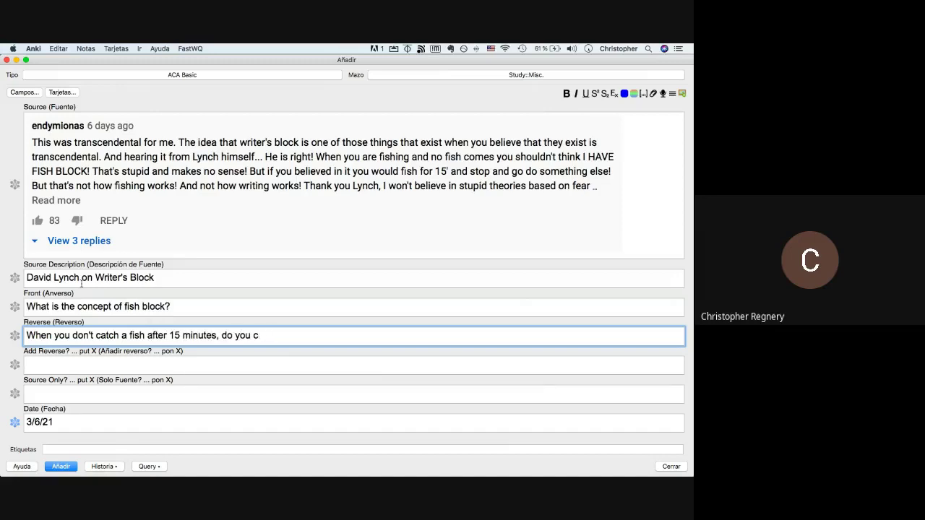
{"action": "key", "text": "BackSpace"}
{"action": "type", "text": "say you have Fish Block?"}
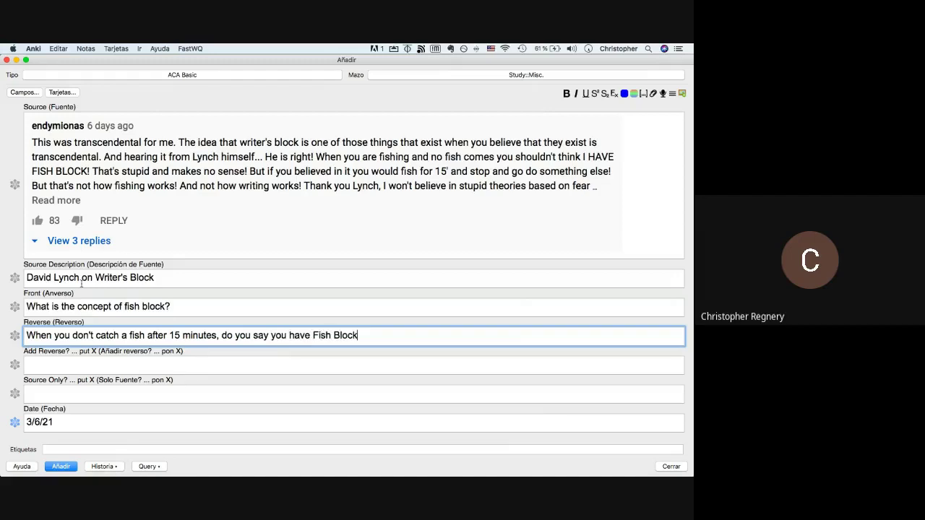
Add "No!" and "That would be ridiculous." as two new lines of the Reverse.
{"action": "key", "text": "Return"}
{"action": "type", "text": "No!"}
{"action": "key", "text": "Return"}
{"action": "type", "text": "I"}
{"action": "key", "text": "BackSpace"}
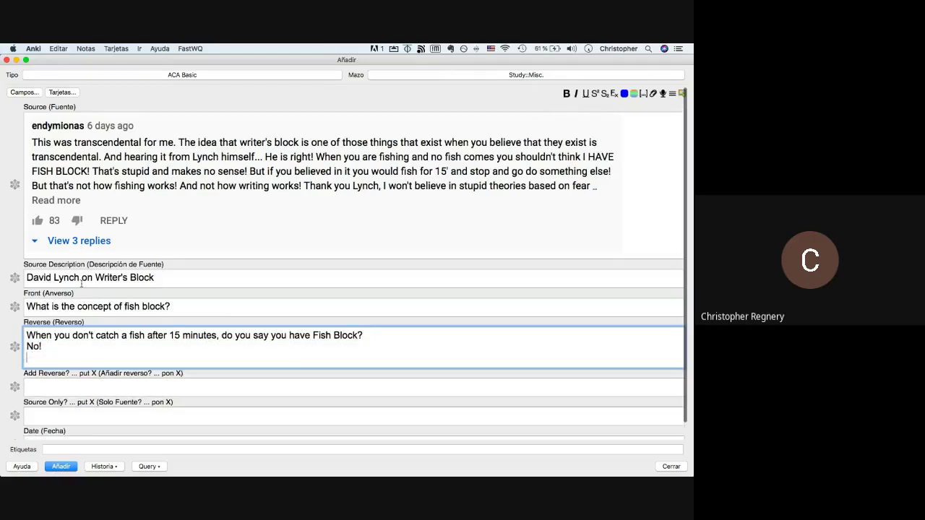
{"action": "type", "text": "That would be ridiculous."}
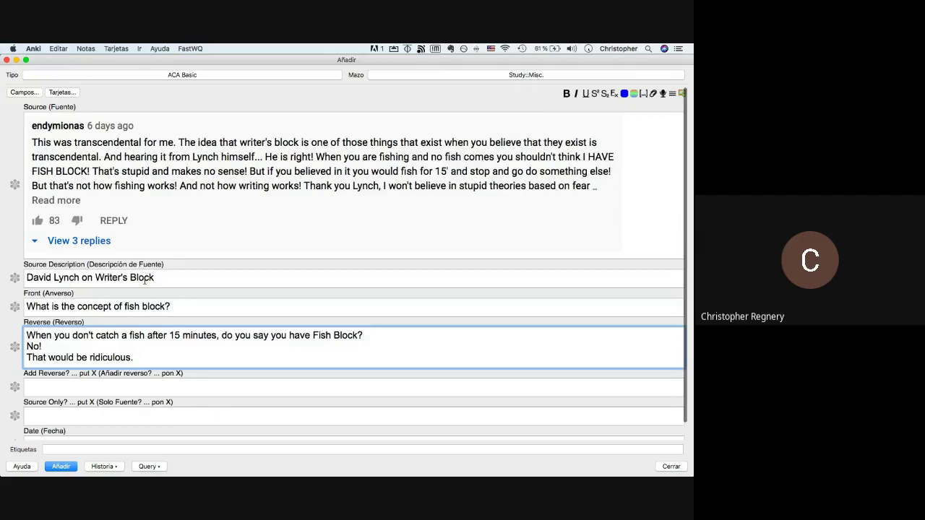
Append "You realize you need to let the fish come to you. Just like ideas!" to the Reverse and add the note.
{"action": "left_click", "coordinate": [184, 307]}
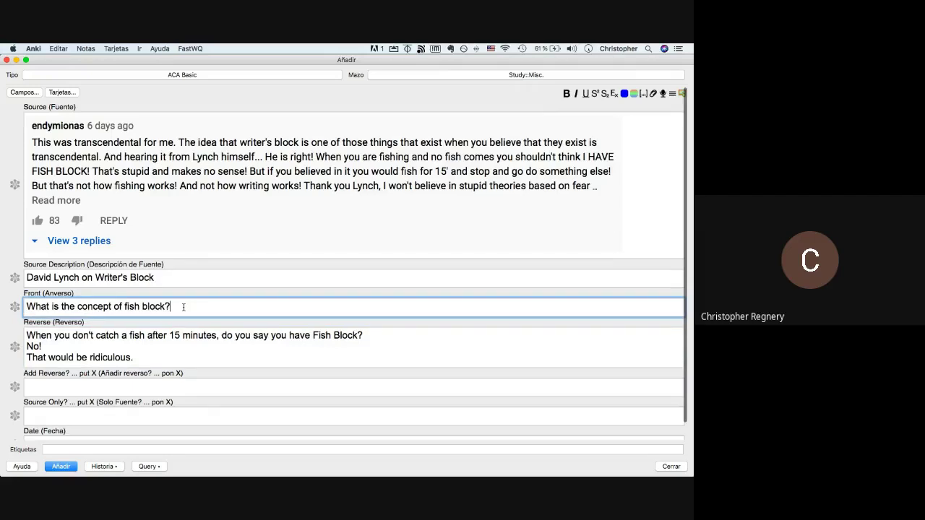
{"action": "scroll", "coordinate": [184, 307], "scroll_direction": "down", "scroll_amount": 1}
{"action": "left_click", "coordinate": [153, 340]}
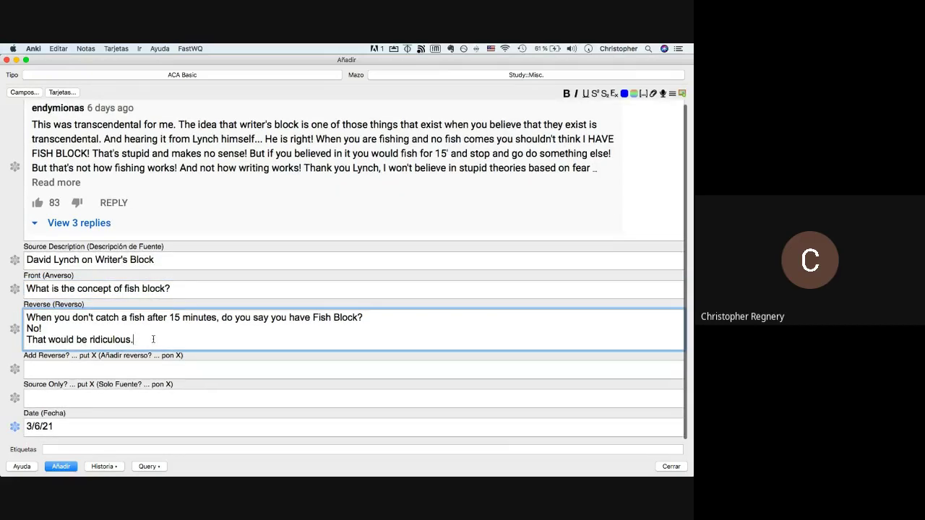
{"action": "type", "text": "You real"}
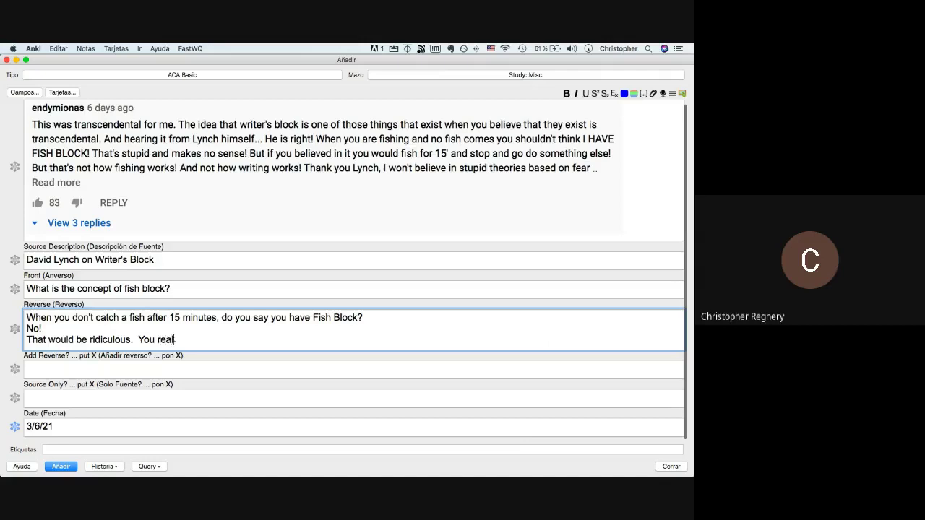
{"action": "type", "text": "ize you need to let the fish come to you."}
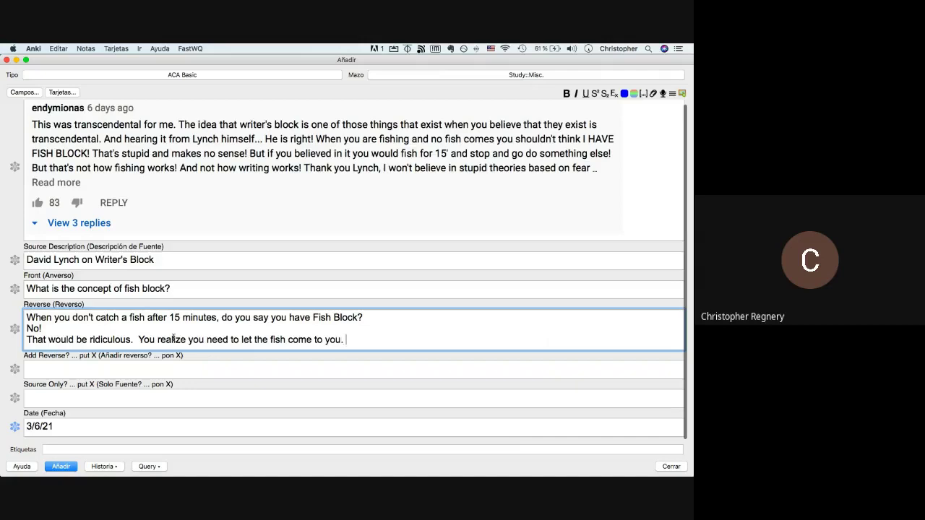
{"action": "type", "text": "  Just like ideas!"}
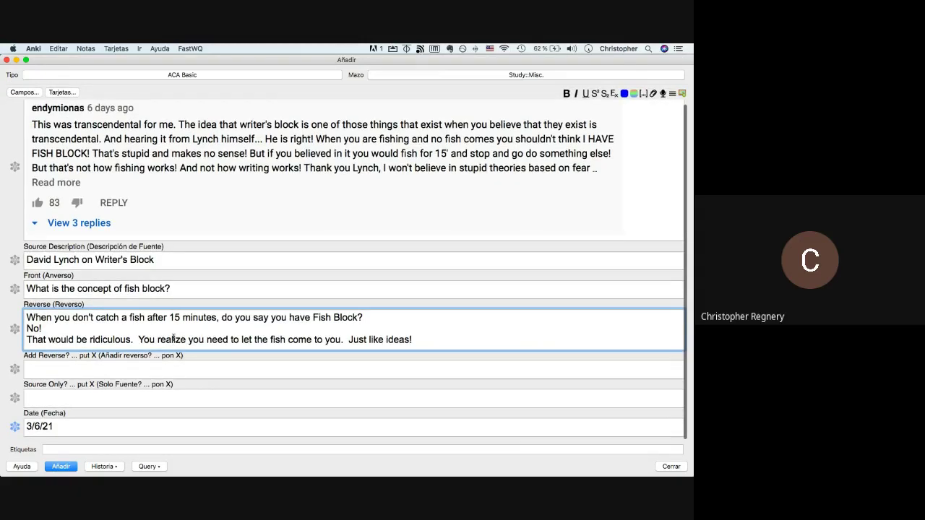
{"action": "key", "text": "super+Return"}
Switch to Finder and move the used "David Lynch - Go Fishing For Ideas" image to the trash.
{"action": "key", "text": "super+Tab"}
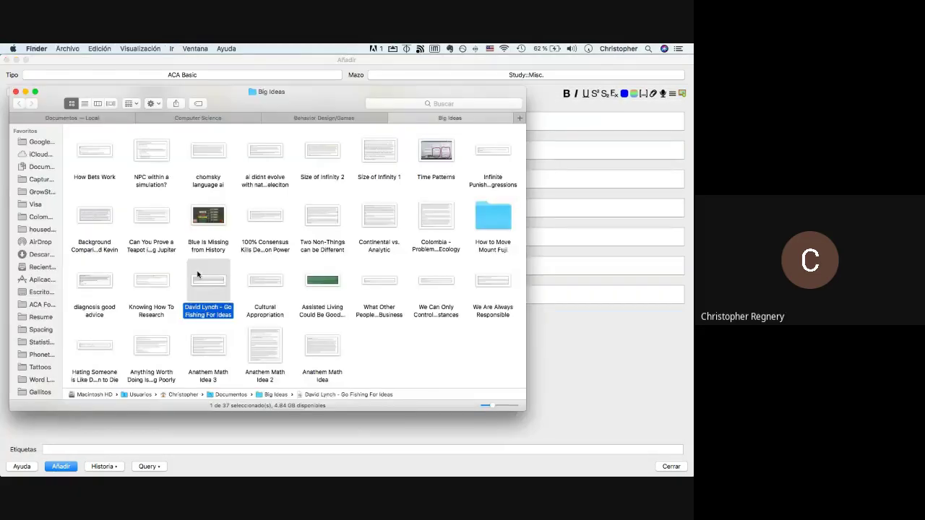
{"action": "key", "text": "Right"}
{"action": "key", "text": "super+o"}
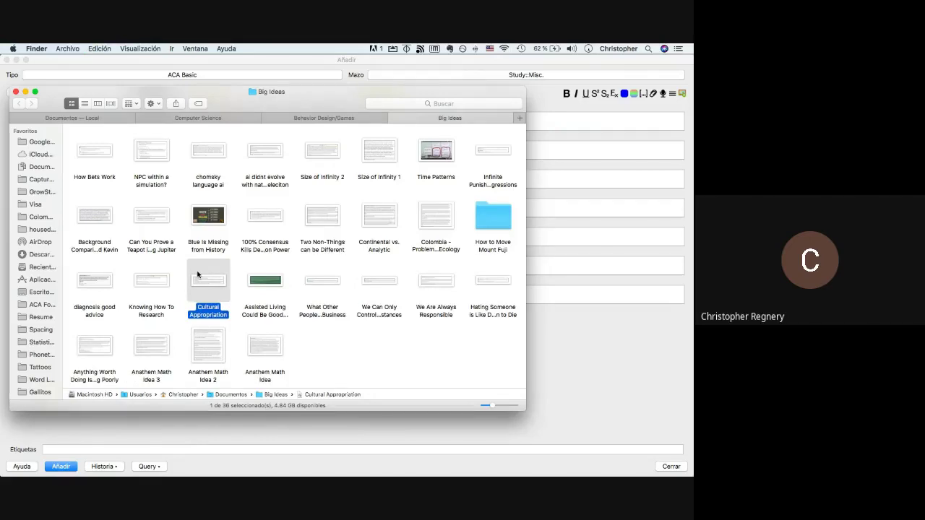
Insert the Cultural Appropriation image from the Big Ideas folder as the new Anki note's Source.
{"action": "left_click_drag", "start_coordinate": [197, 275], "coordinate": [109, 119]}
{"action": "key", "text": "super+Tab"}
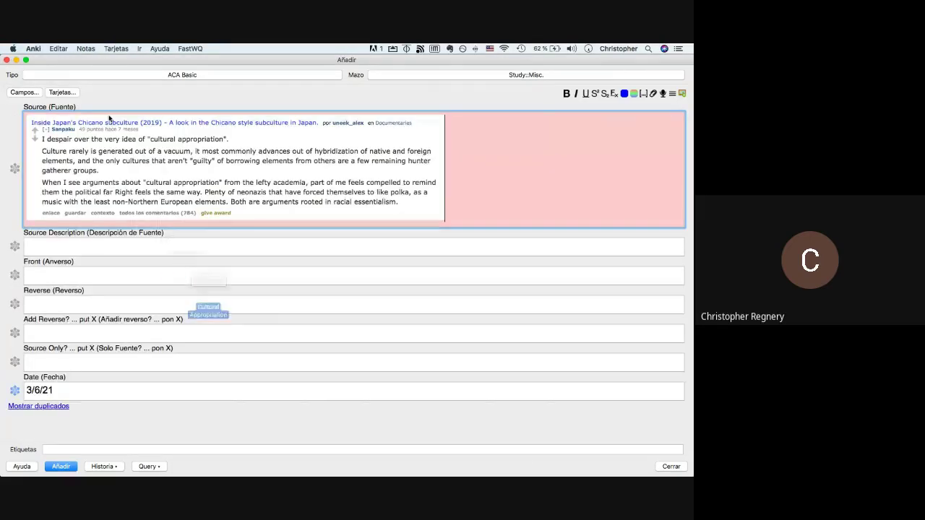
{"action": "left_click", "coordinate": [112, 247]}
{"action": "left_click", "coordinate": [195, 218]}
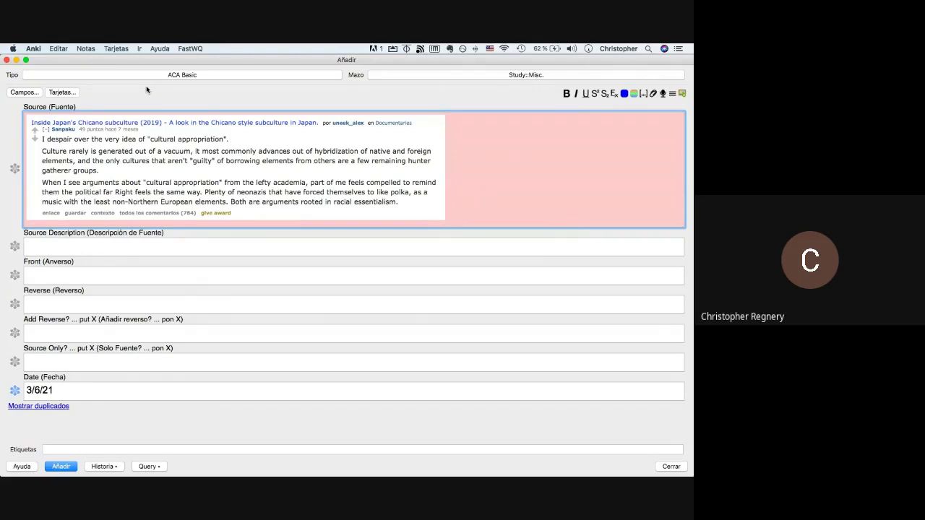
Search the card browser for "cultural", examine the matching note that uses the same image, and close the browser.
{"action": "key", "text": "super+grave"}
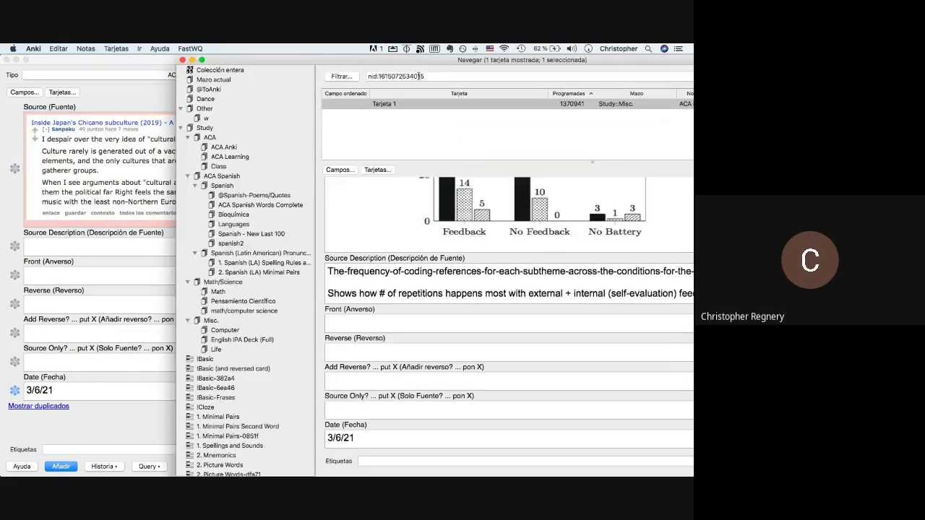
{"action": "triple_click", "coordinate": [419, 75]}
{"action": "key", "text": "BackSpace"}
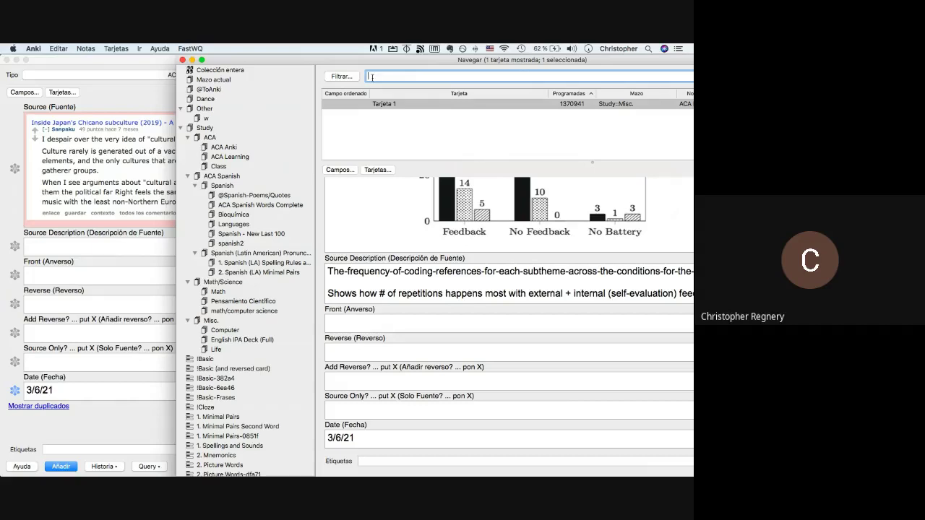
{"action": "type", "text": "cultural"}
{"action": "key", "text": "Return"}
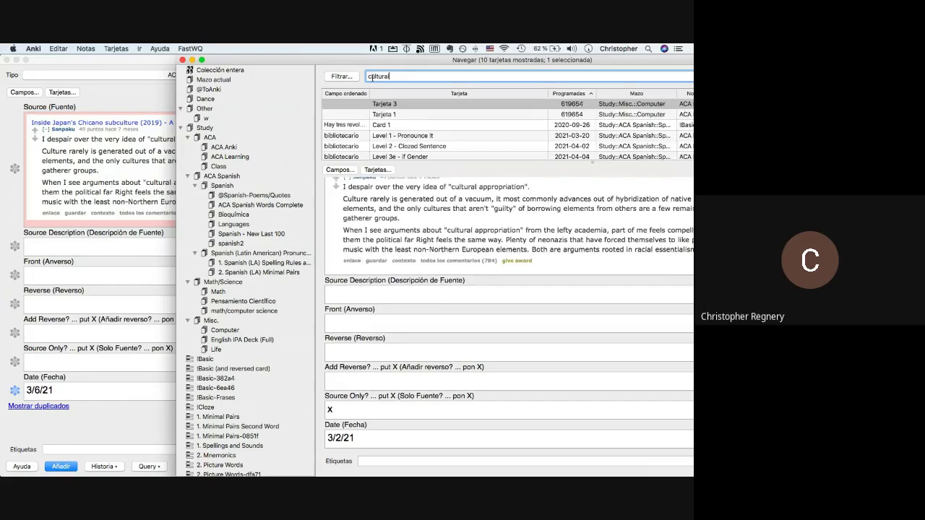
{"action": "left_click", "coordinate": [366, 116]}
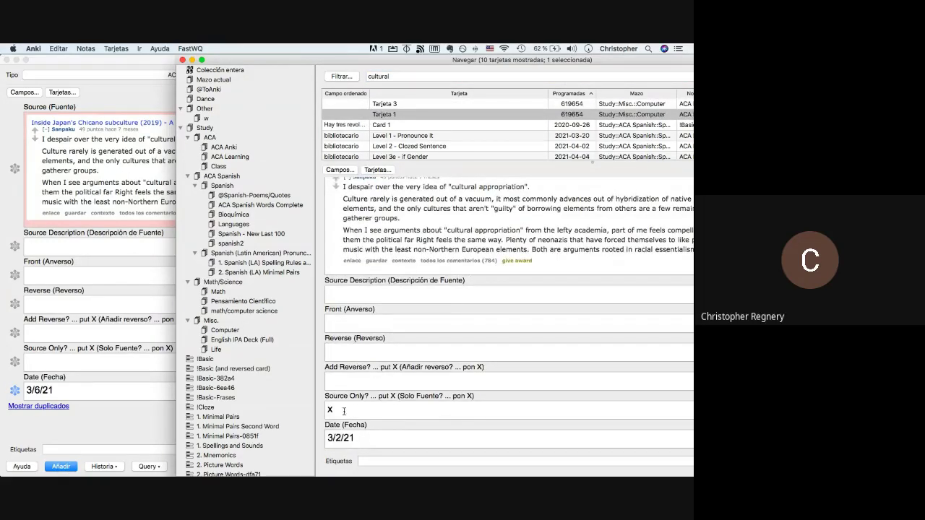
{"action": "scroll", "coordinate": [402, 243], "scroll_direction": "up", "scroll_amount": 2}
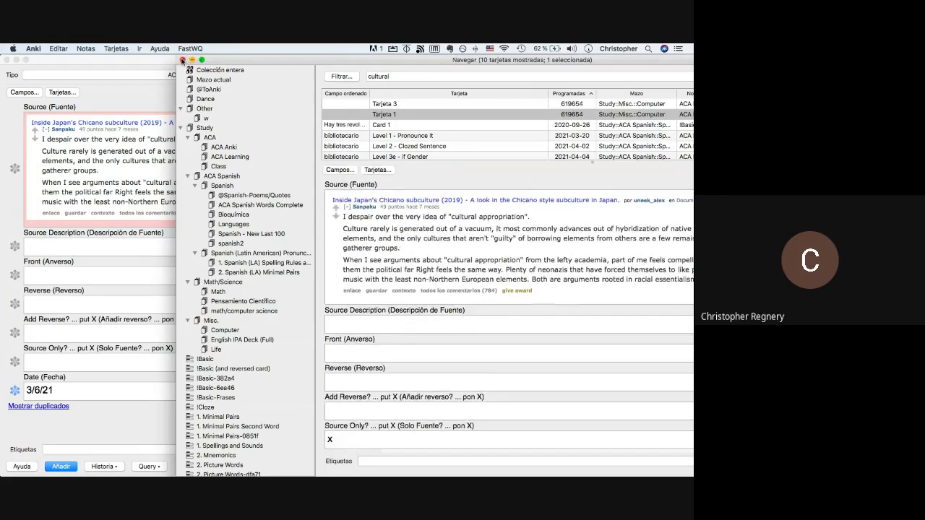
{"action": "left_click", "coordinate": [74, 371]}
Switch to Finder and move the Cultural Appropriation image to the trash.
{"action": "key", "text": "super+Tab"}
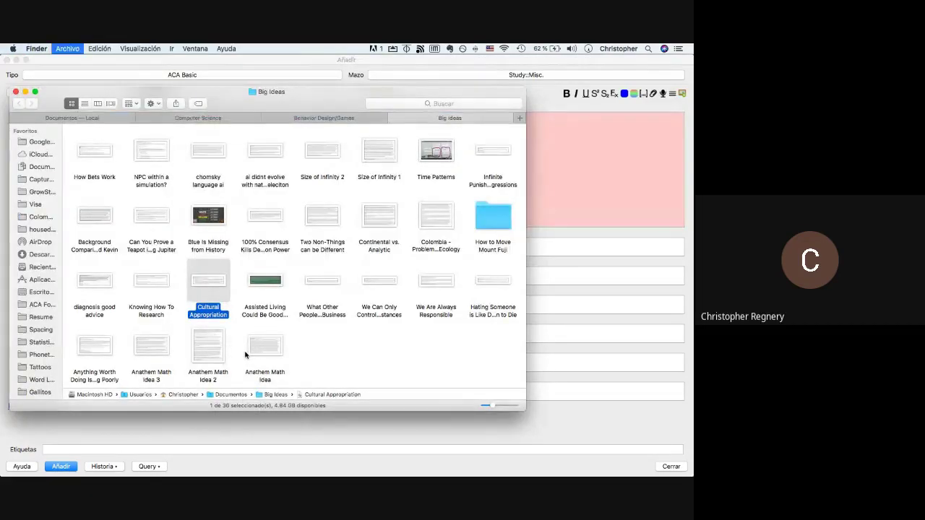
{"action": "key", "text": "super+BackSpace"}
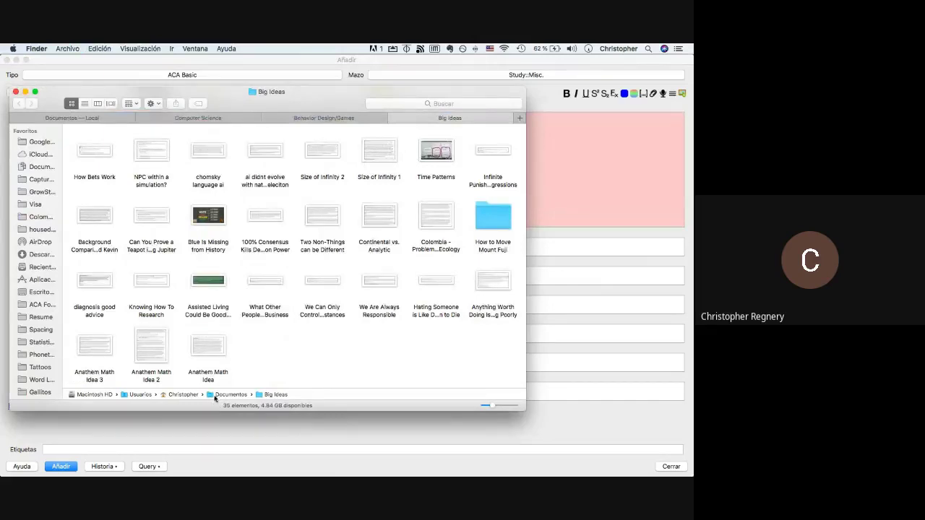
Return to Anki and clear the cultural appropriation image from the new note's Source.
{"action": "left_click", "coordinate": [200, 429]}
{"action": "left_click", "coordinate": [160, 173]}
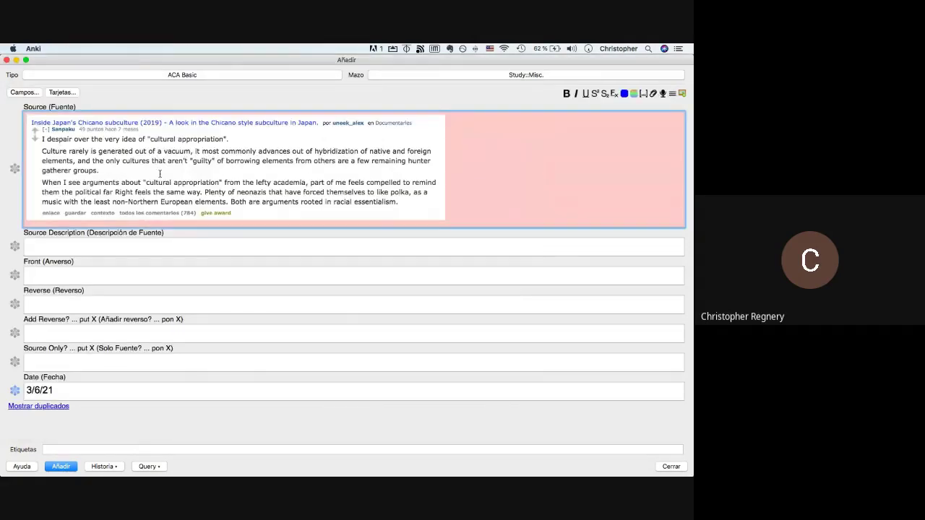
{"action": "key", "text": "super+u"}
{"action": "key", "text": "BackSpace"}
Insert the "What Other People Think of You is None of Your Business" image from Finder as the Anki note's Source.
{"action": "key", "text": "super+Tab"}
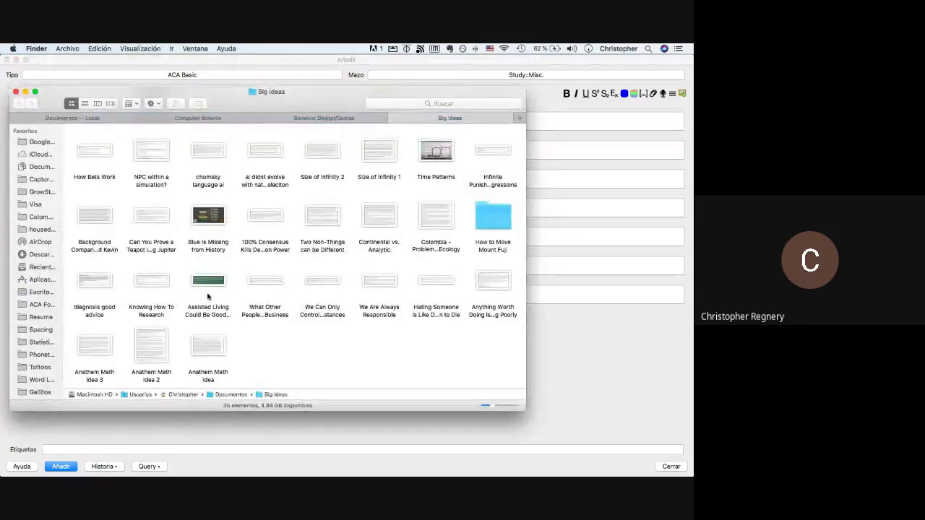
{"action": "left_click", "coordinate": [204, 313]}
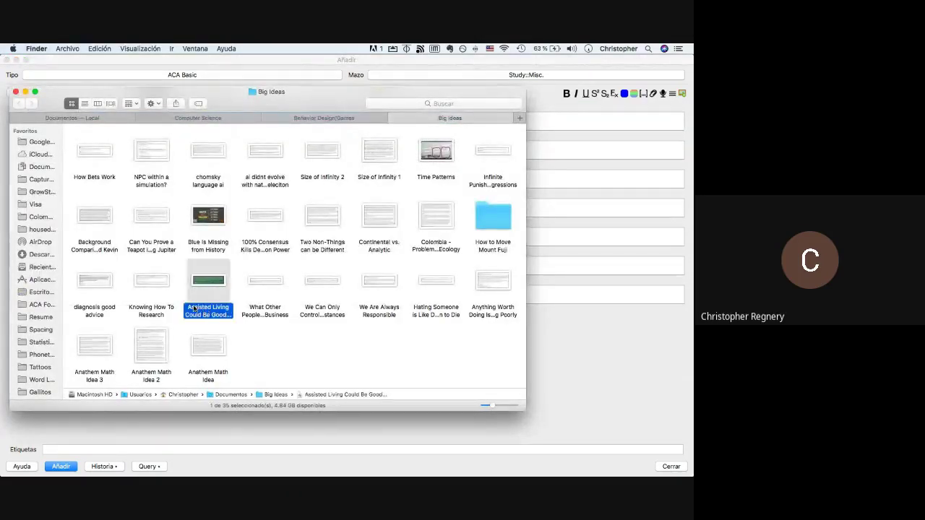
{"action": "left_click", "coordinate": [265, 317]}
{"action": "key", "text": "super+Tab"}
{"action": "left_click_drag", "start_coordinate": [266, 317], "coordinate": [128, 128]}
Copy the image's file name "What Other People Think of You is None of Your Business" from Finder into the note's Source Description.
{"action": "key", "text": "super+Tab"}
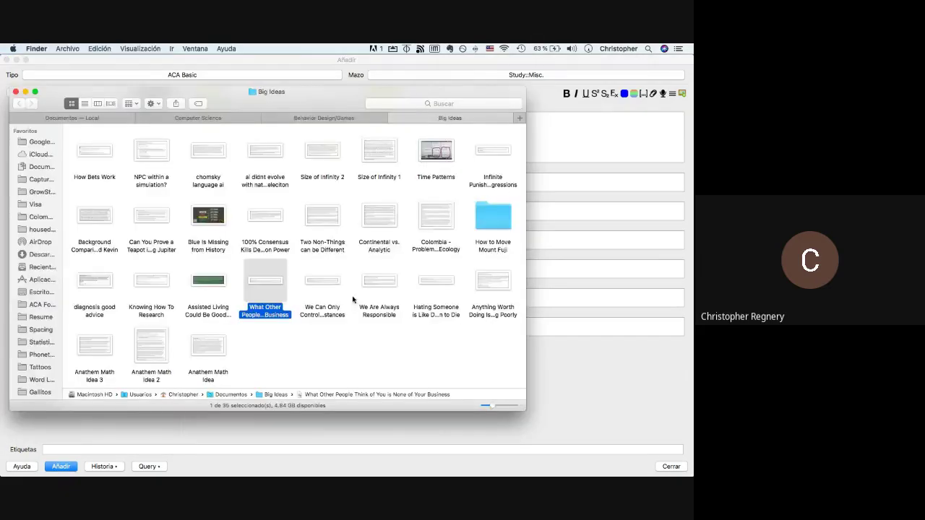
{"action": "left_click", "coordinate": [277, 309]}
{"action": "key", "text": "super+c"}
{"action": "key", "text": "super+Tab"}
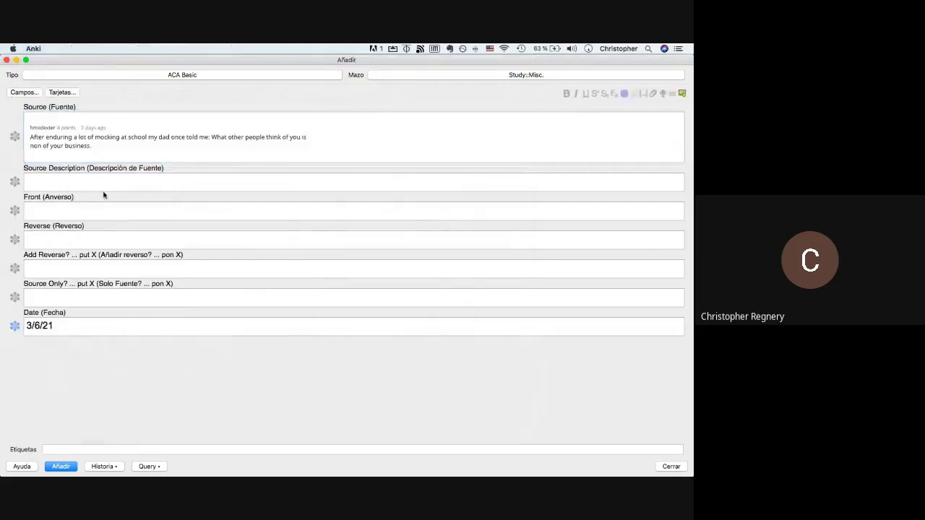
{"action": "left_click", "coordinate": [98, 184]}
{"action": "key", "text": "super+v"}
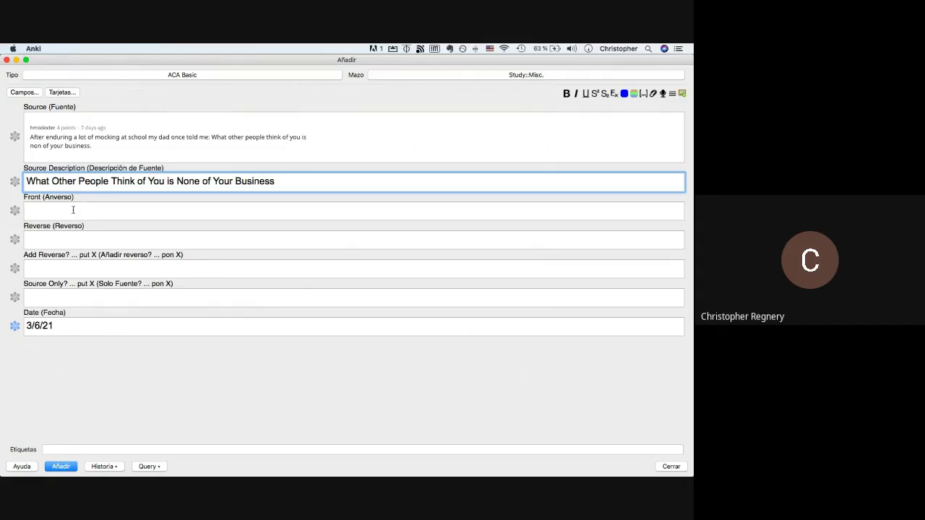
Add the note and move its used "What Other People Think of You" image in Finder to the trash.
{"action": "left_click", "coordinate": [73, 210]}
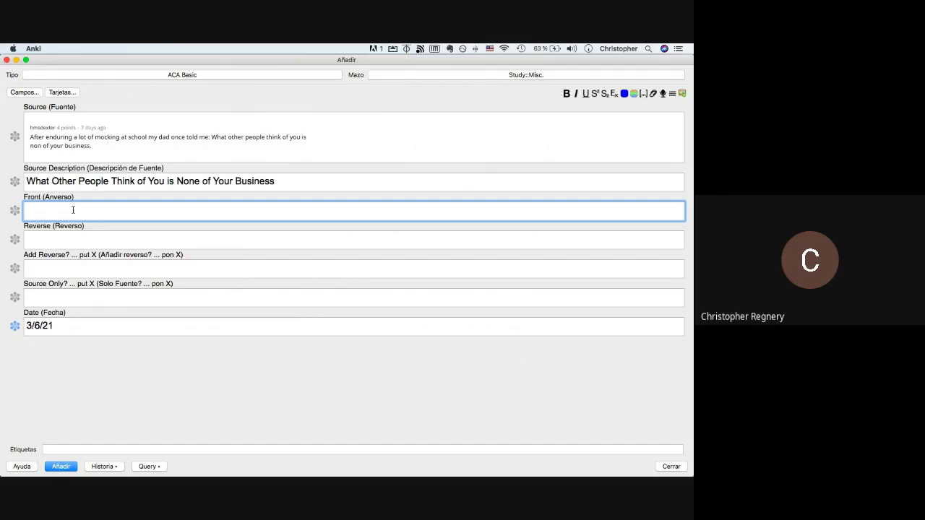
{"action": "key", "text": "super+Tab"}
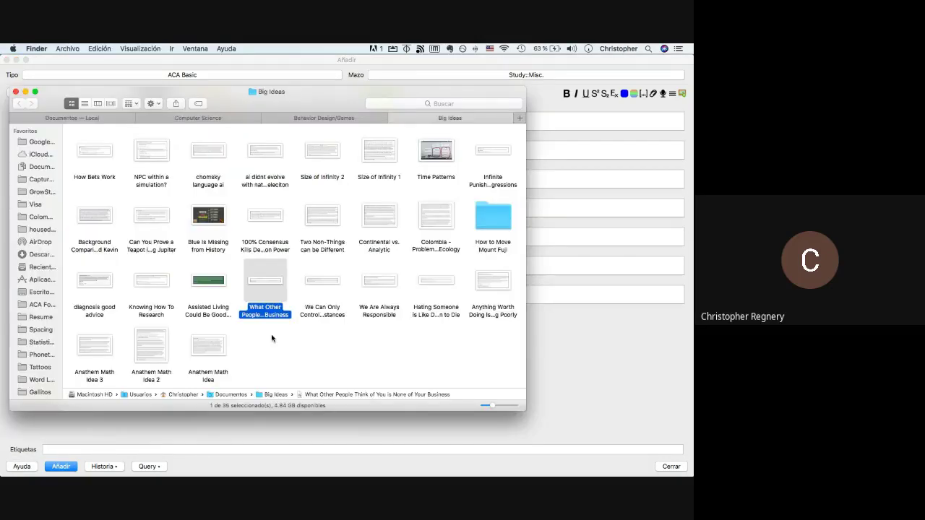
{"action": "key", "text": "super+BackSpace"}
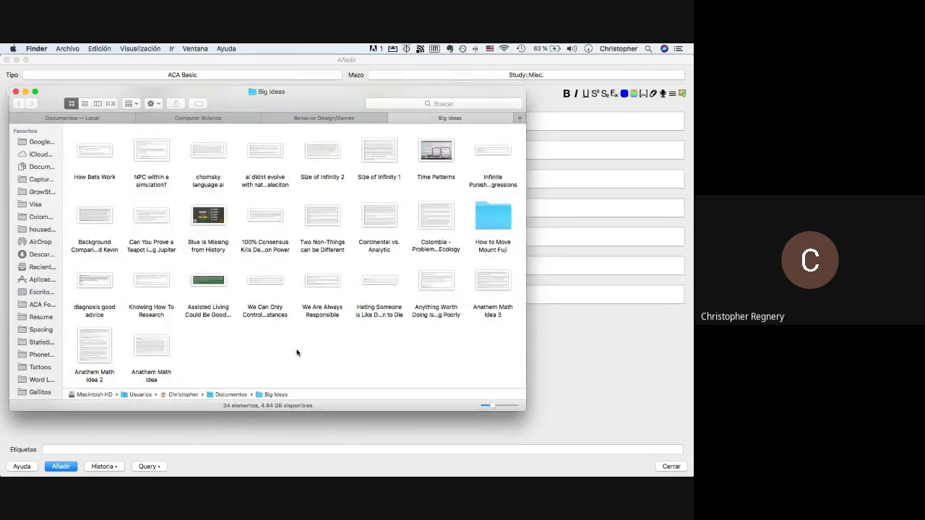
Insert the "Blue Is Missing from History" image from Finder's Big Ideas folder as the new Anki note's Source.
{"action": "left_click", "coordinate": [430, 247]}
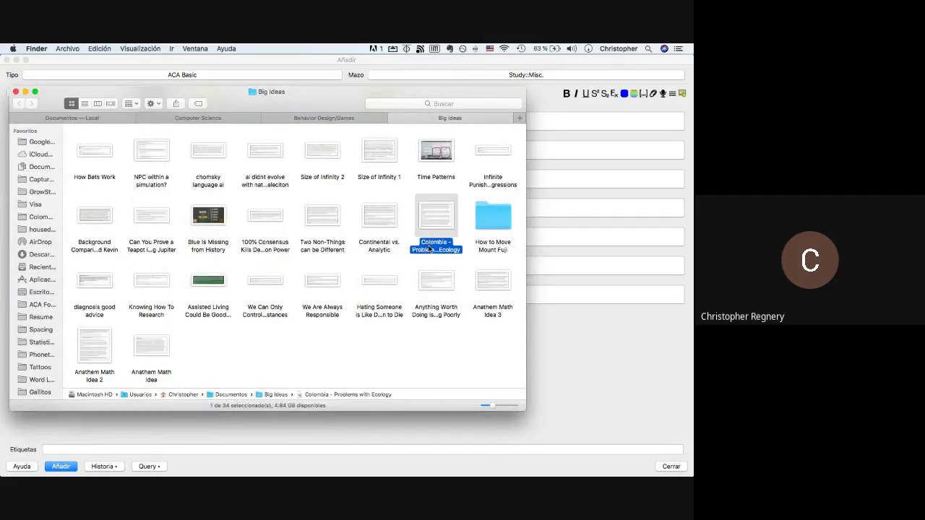
{"action": "left_click_drag", "start_coordinate": [430, 248], "coordinate": [422, 251]}
{"action": "left_click", "coordinate": [195, 221]}
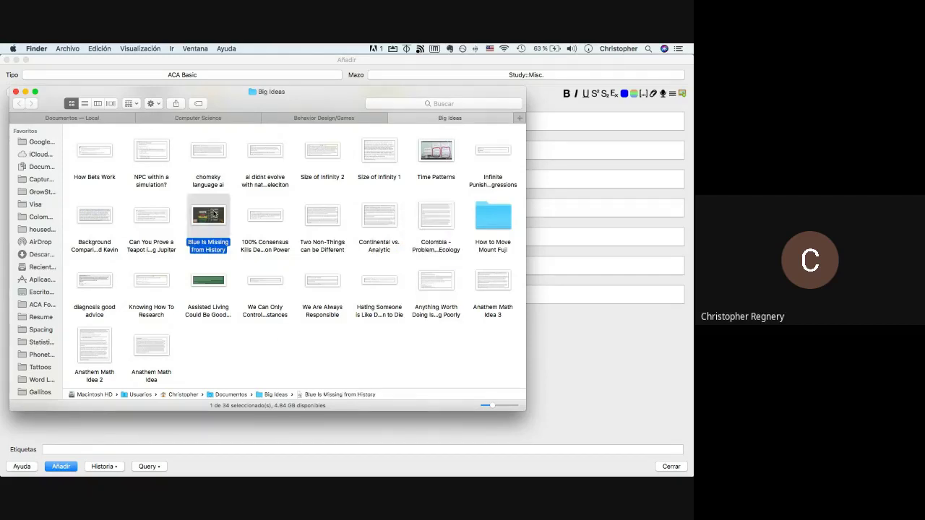
{"action": "left_click_drag", "start_coordinate": [214, 214], "coordinate": [81, 121]}
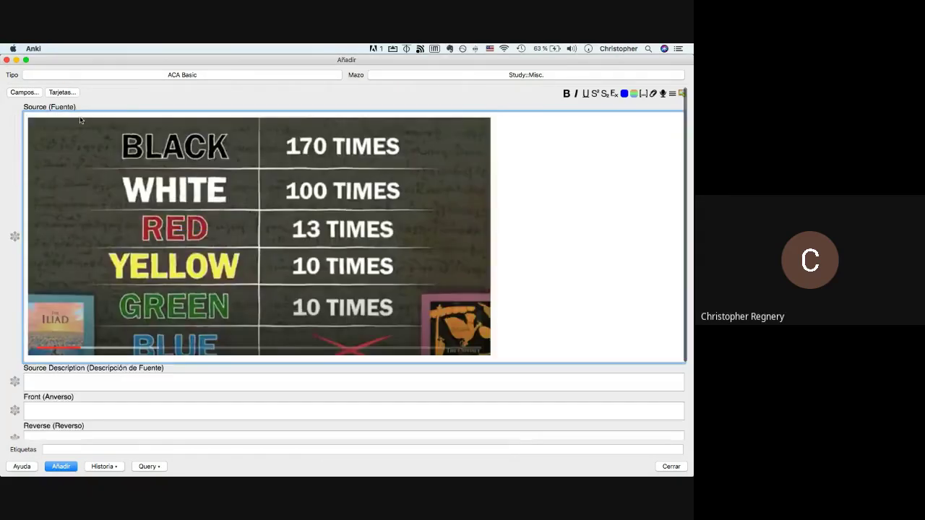
Copy the image's file name "Blue Is Missing from History" from Finder into the note's Source Description.
{"action": "left_click", "coordinate": [268, 387]}
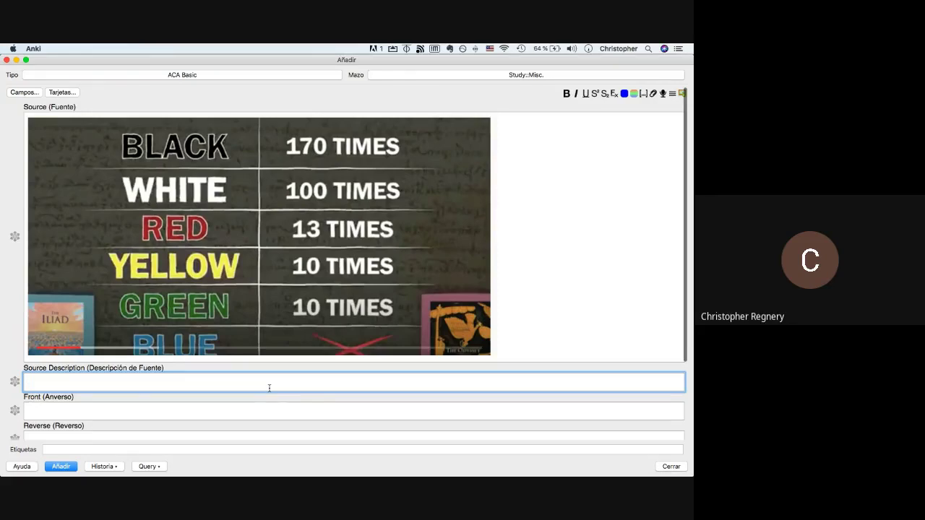
{"action": "key", "text": "super+Tab"}
{"action": "left_click", "coordinate": [220, 248]}
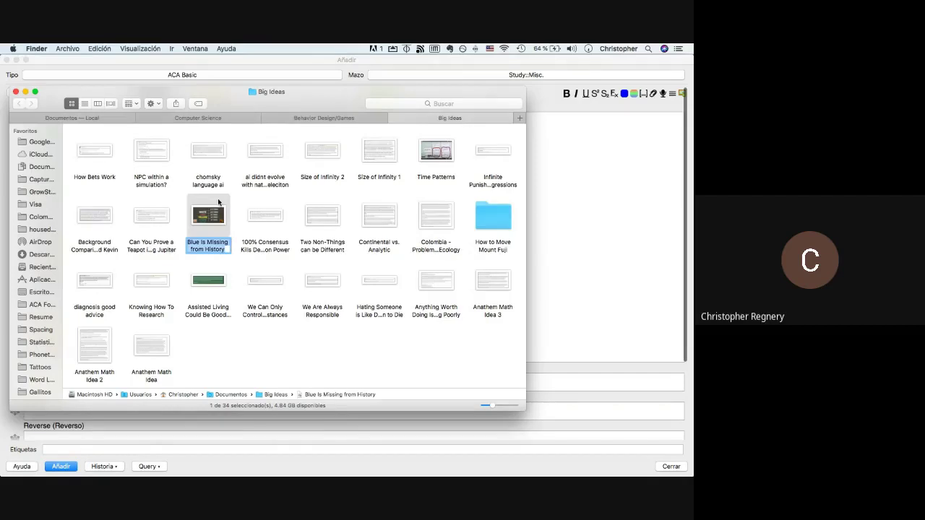
{"action": "key", "text": "super+c"}
{"action": "key", "text": "super+Tab"}
{"action": "key", "text": "super+v"}
Enter "Why is it that blue seemed to develop last?" as the note's Front question.
{"action": "left_click", "coordinate": [61, 372]}
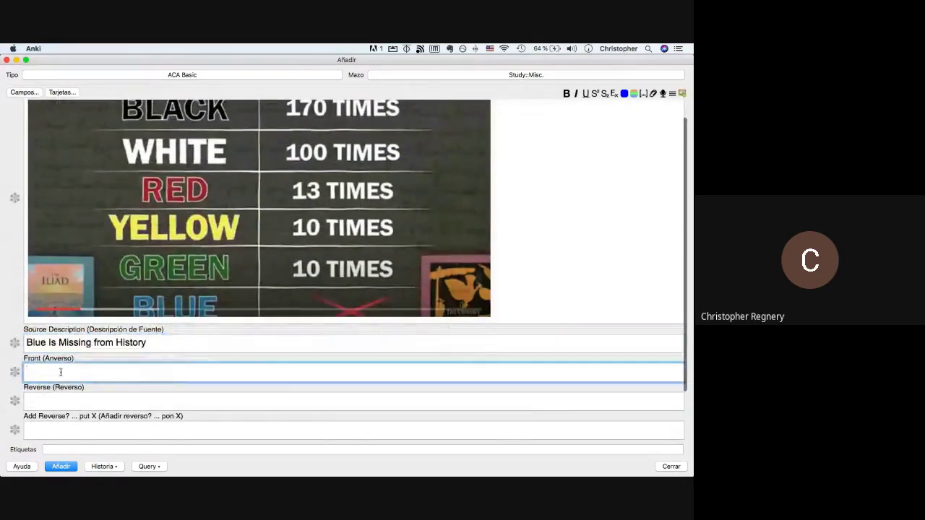
{"action": "scroll", "coordinate": [61, 372], "scroll_direction": "up", "scroll_amount": 1}
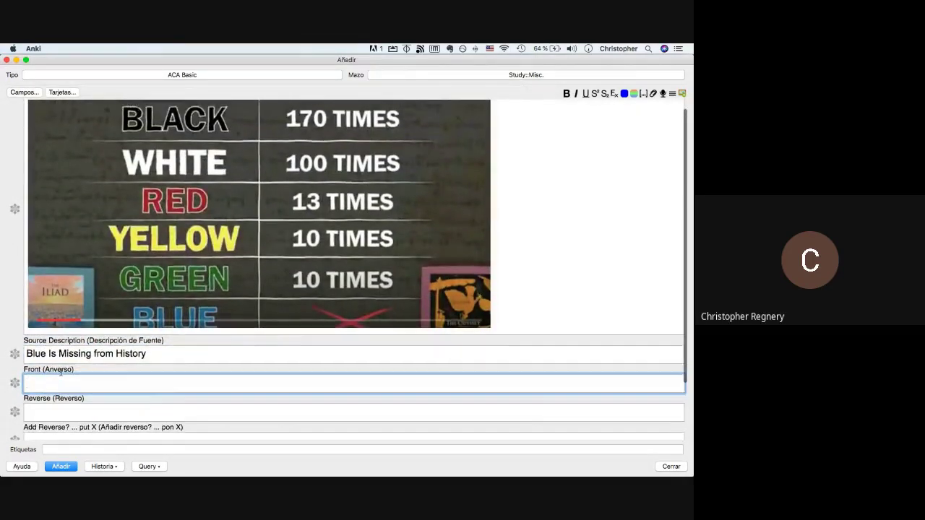
{"action": "scroll", "coordinate": [60, 372], "scroll_direction": "up", "scroll_amount": 1}
{"action": "scroll", "coordinate": [60, 372], "scroll_direction": "down", "scroll_amount": 3}
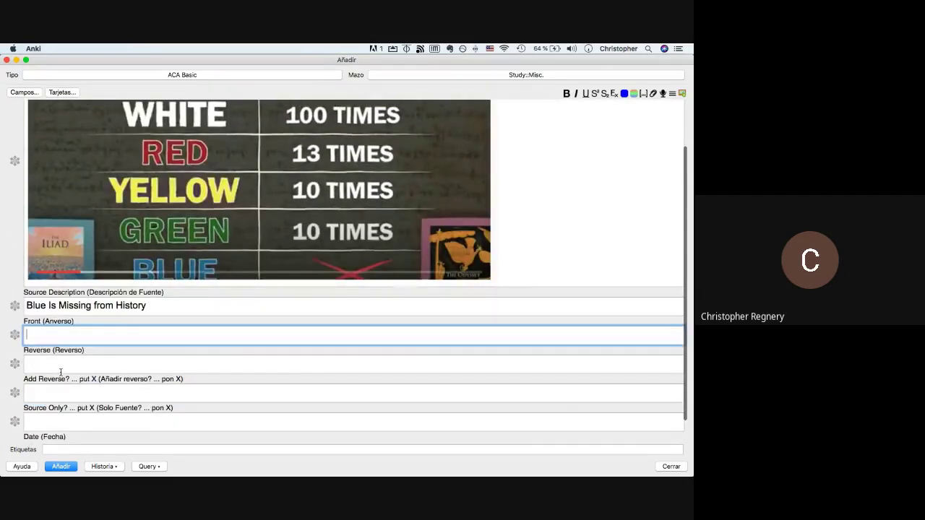
{"action": "type", "text": "Why is it that"}
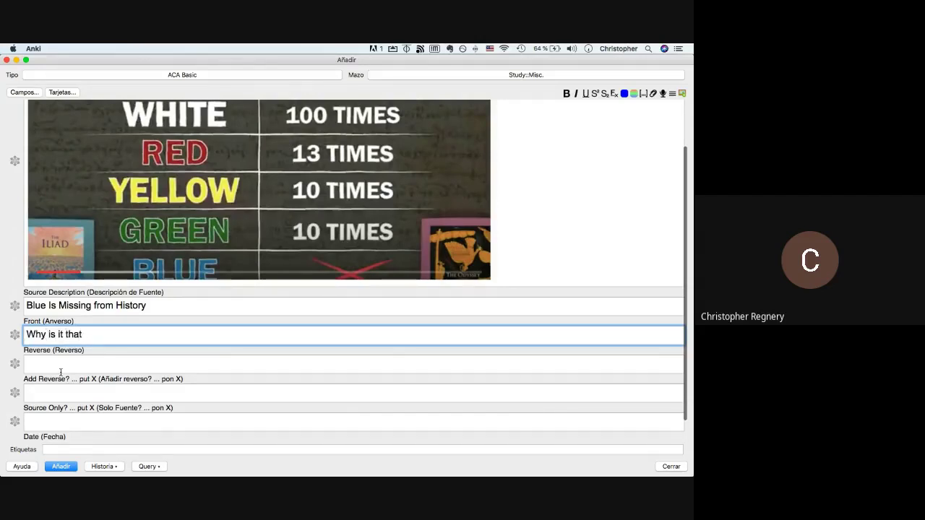
{"action": "type", "text": " blue seemed to develop last?"}
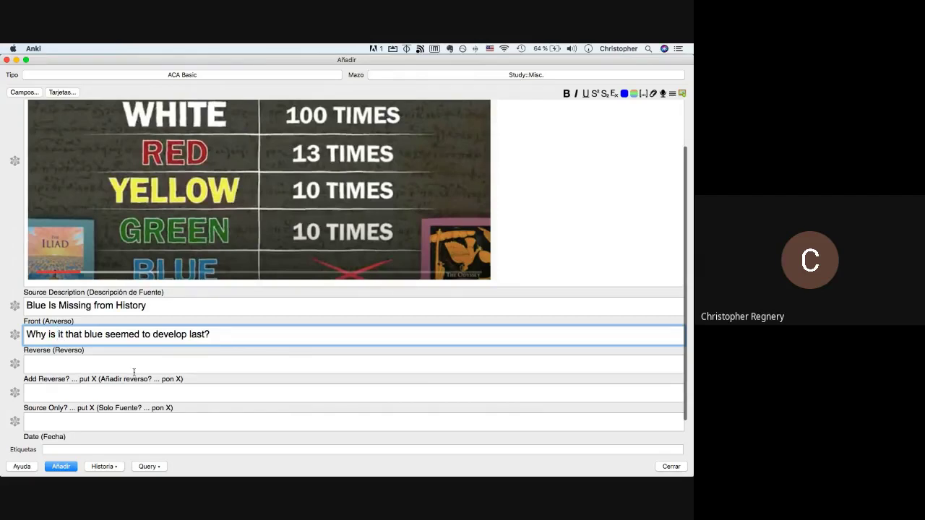
Add the note with its Reverse left empty and move the used "Blue Is Missing from History" image in Finder to the trash.
{"action": "left_click", "coordinate": [106, 369]}
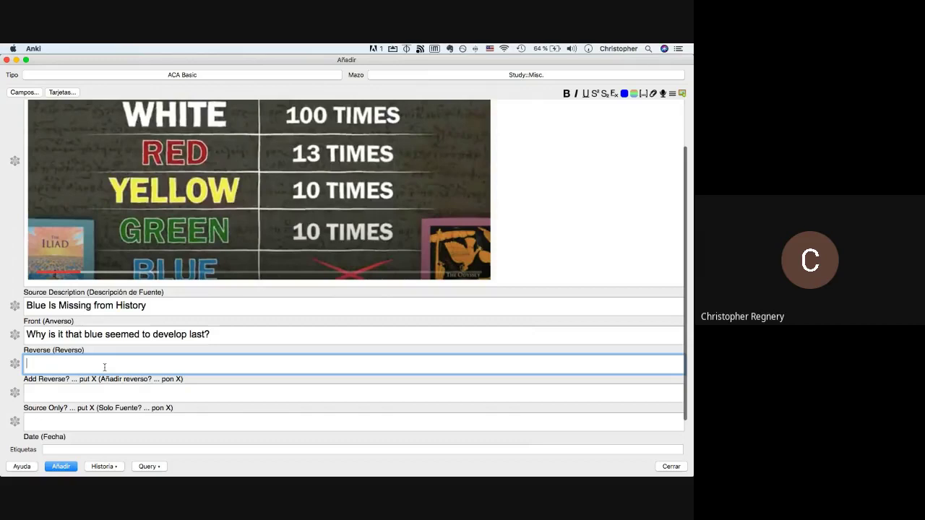
{"action": "scroll", "coordinate": [97, 367], "scroll_direction": "down", "scroll_amount": 1}
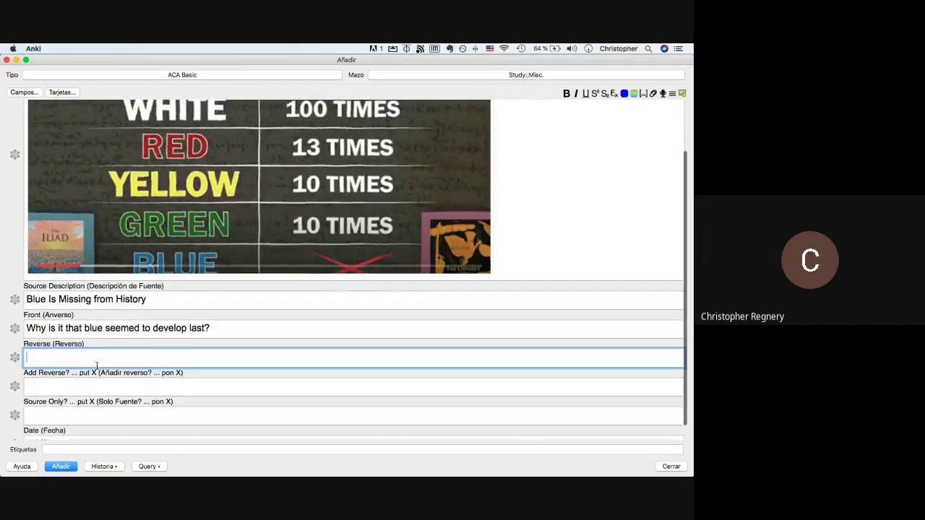
{"action": "scroll", "coordinate": [96, 367], "scroll_direction": "up", "scroll_amount": 5}
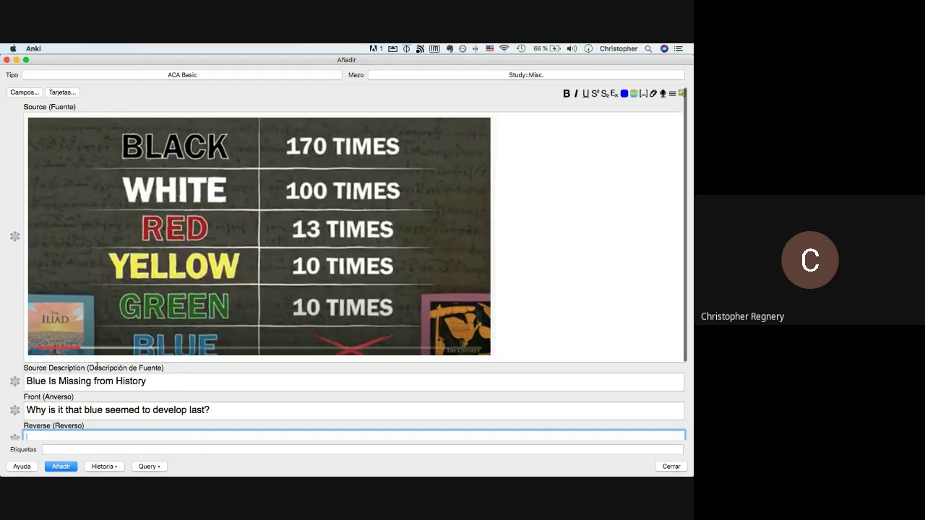
{"action": "key", "text": "ctrl+Return"}
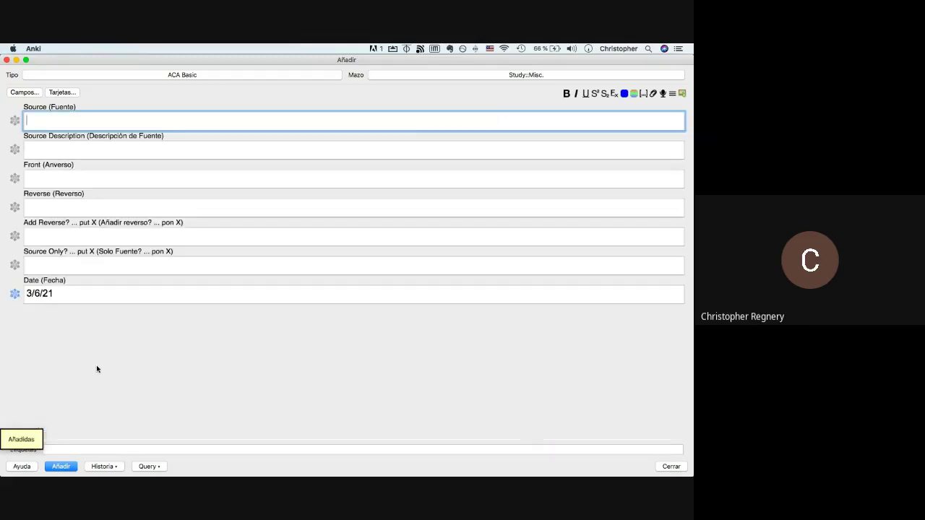
{"action": "key", "text": "super+Tab"}
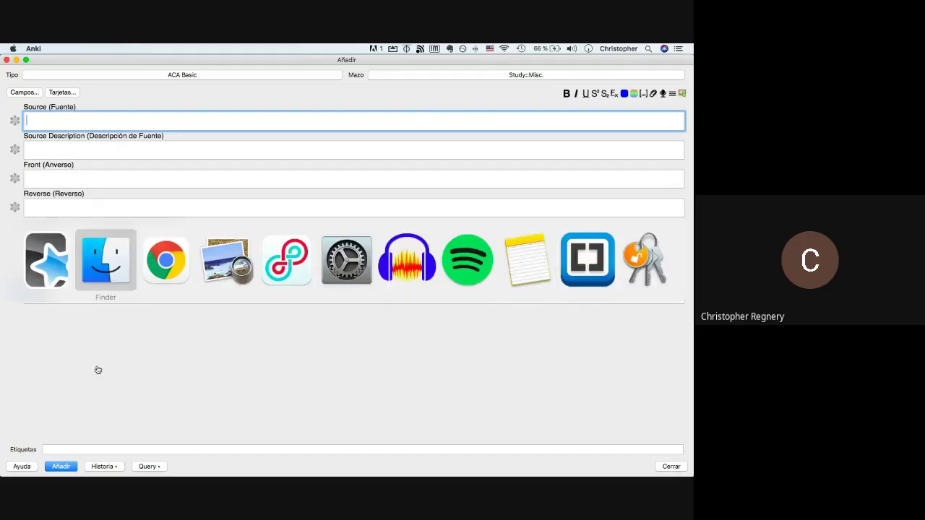
{"action": "key", "text": "super+Tab"}
{"action": "key", "text": "super+shift+Tab"}
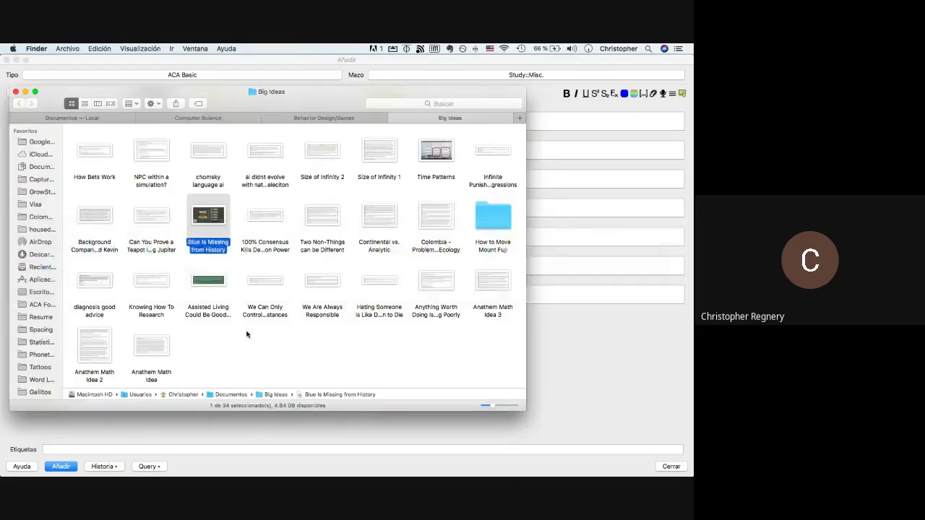
{"action": "left_click", "coordinate": [245, 334]}
{"action": "left_click", "coordinate": [208, 247]}
{"action": "key", "text": "super+BackSpace"}
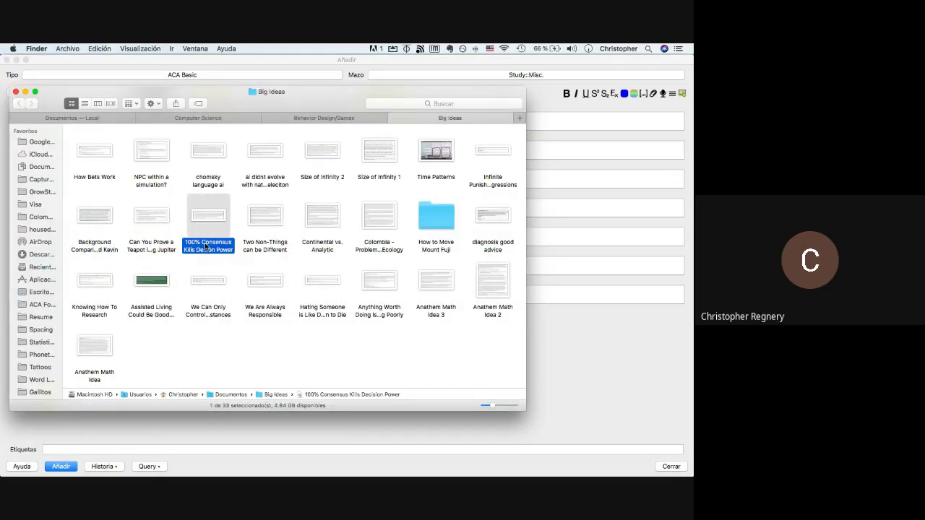
{"action": "left_click", "coordinate": [183, 273]}
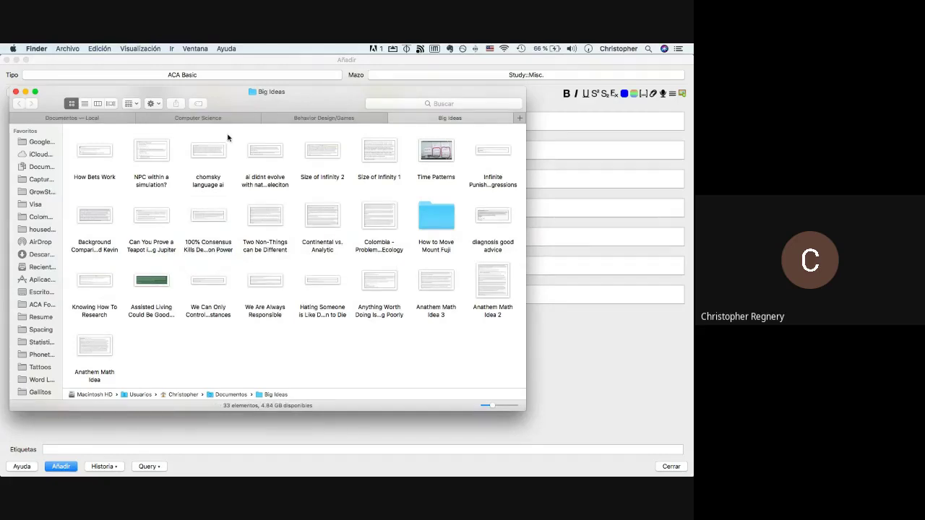
Insert the "How Bets Work" image from Finder as the new Anki note's Source and copy its file name into Source Description.
{"action": "left_click_drag", "start_coordinate": [93, 149], "coordinate": [79, 119]}
{"action": "key", "text": "super+Tab"}
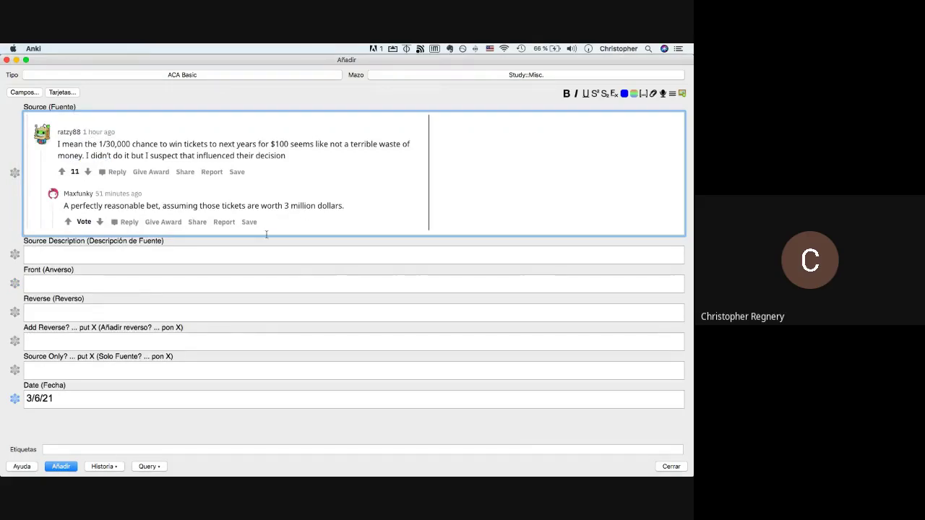
{"action": "left_click", "coordinate": [167, 256]}
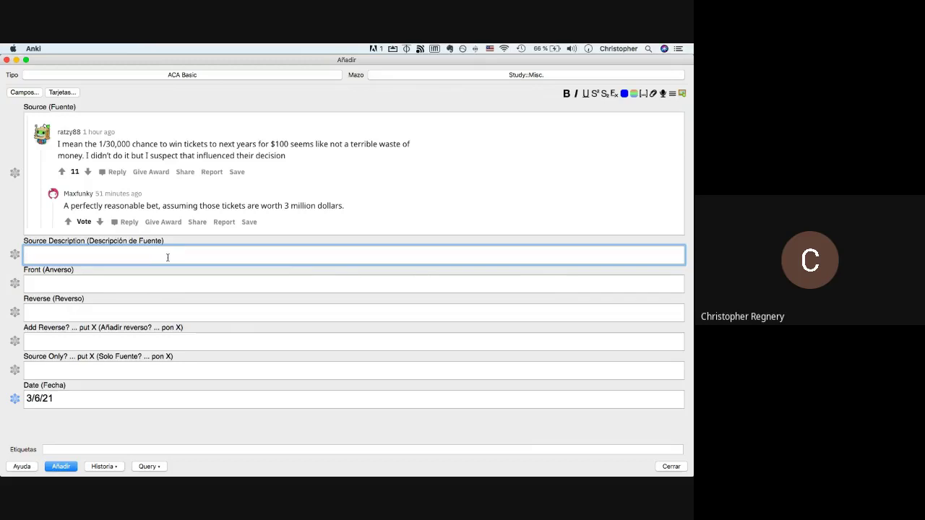
{"action": "type", "text": "How Bets Work"}
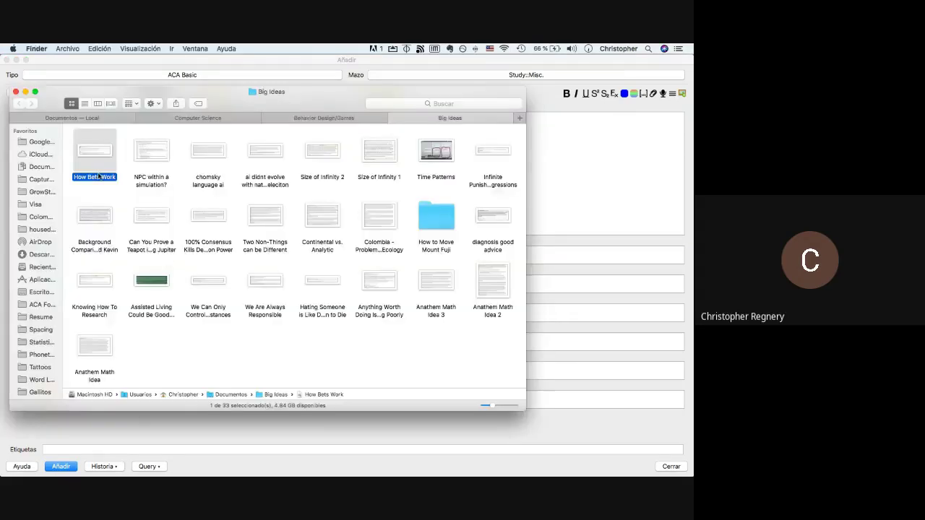
{"action": "left_click", "coordinate": [100, 173]}
{"action": "type", "text": "ow Bets Work"}
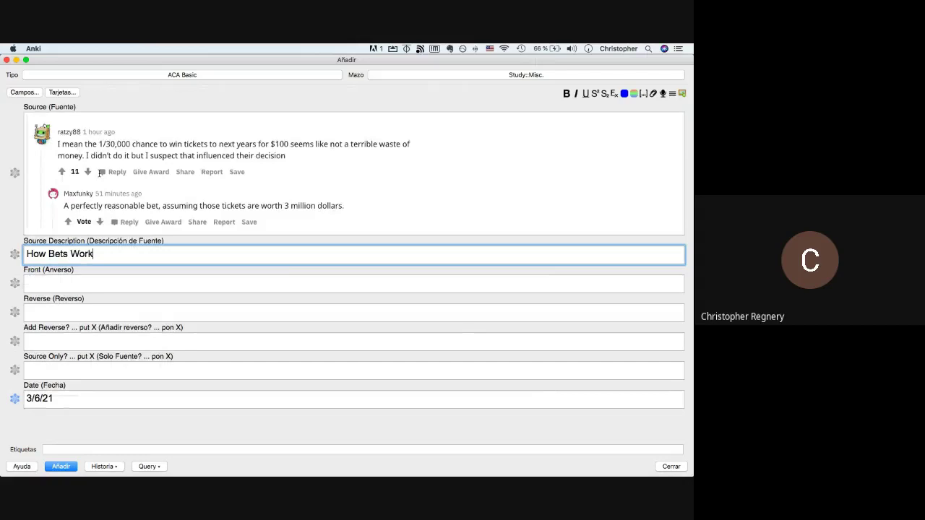
Set Front to "If you have 1/30,000 odds on a bet to win tickets, and the bet costs $100, at what financial point is this a reasonable bet?".
{"action": "key", "text": "Tab"}
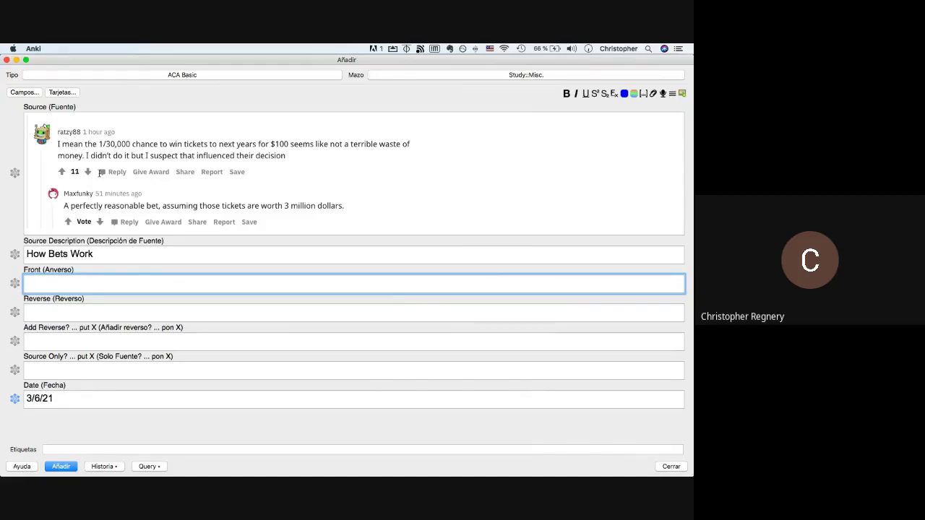
{"action": "type", "text": "1/30"}
{"action": "key", "text": "BackSpace"}
{"action": "key", "text": "BackSpace"}
{"action": "key", "text": "BackSpace"}
{"action": "key", "text": "BackSpace"}
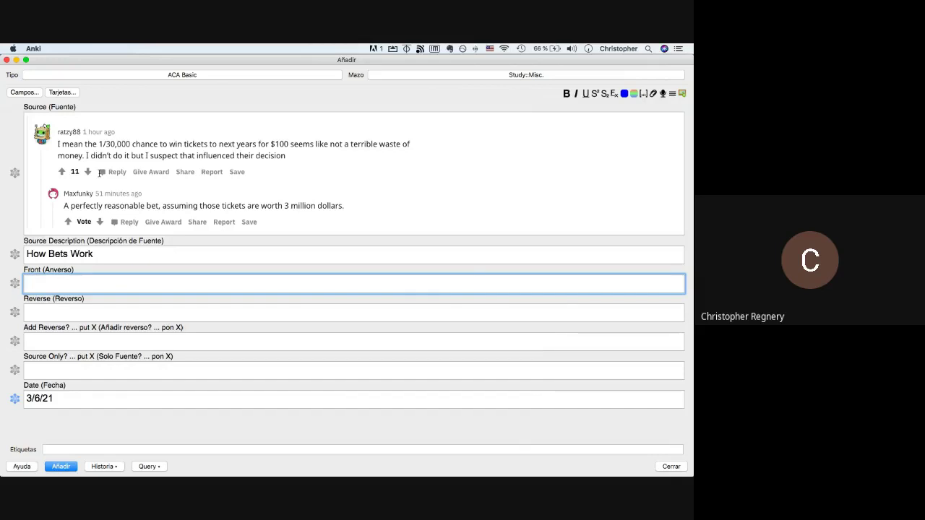
{"action": "type", "text": "If you have 1/30,000 odd"}
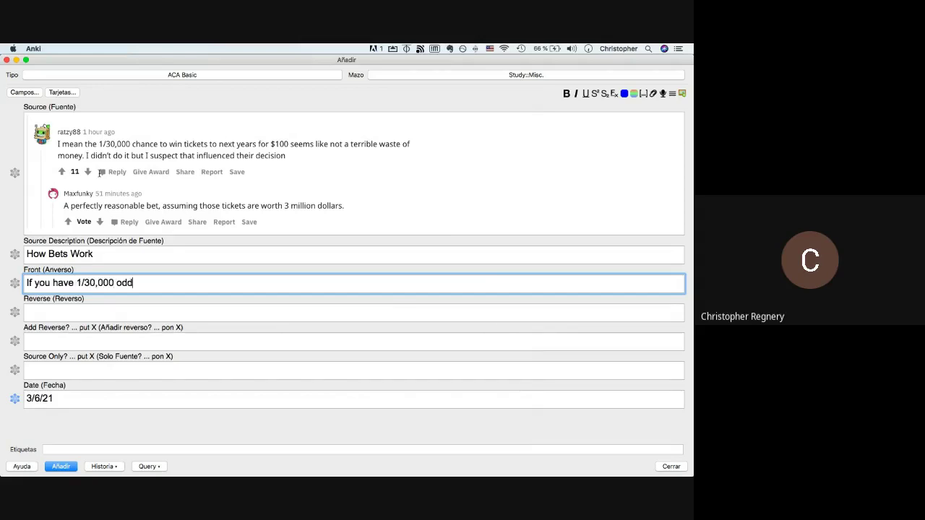
{"action": "type", "text": "s on a bet to win ticket"}
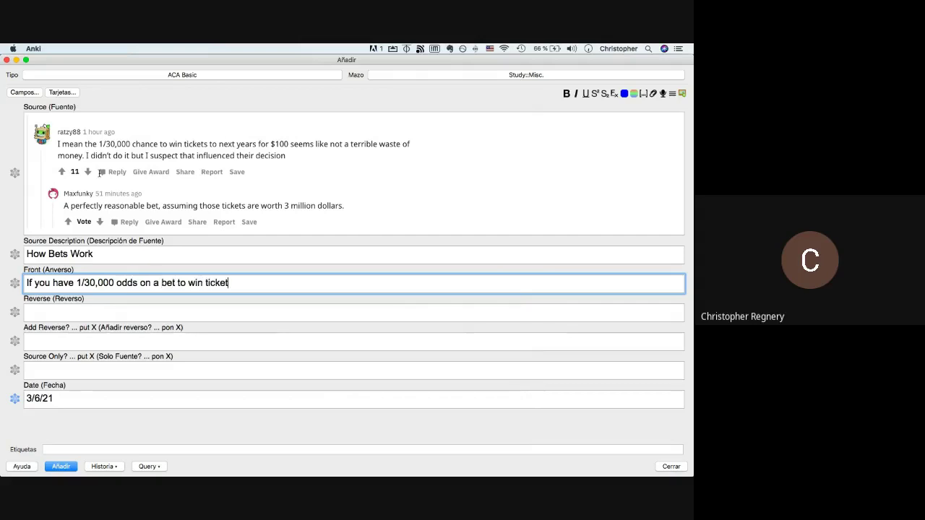
{"action": "type", "text": "s, and the bet costs #"}
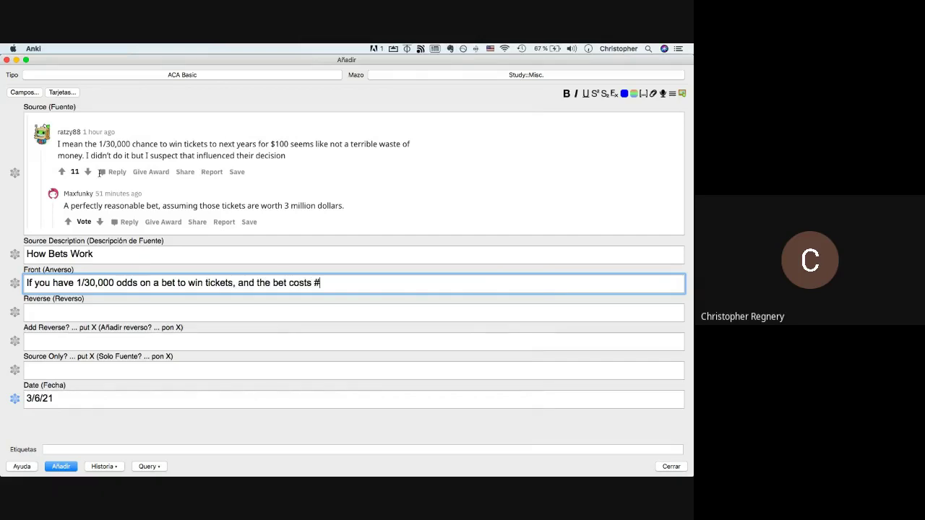
{"action": "key", "text": "BackSpace"}
{"action": "type", "text": "$100, at what financial poi"}
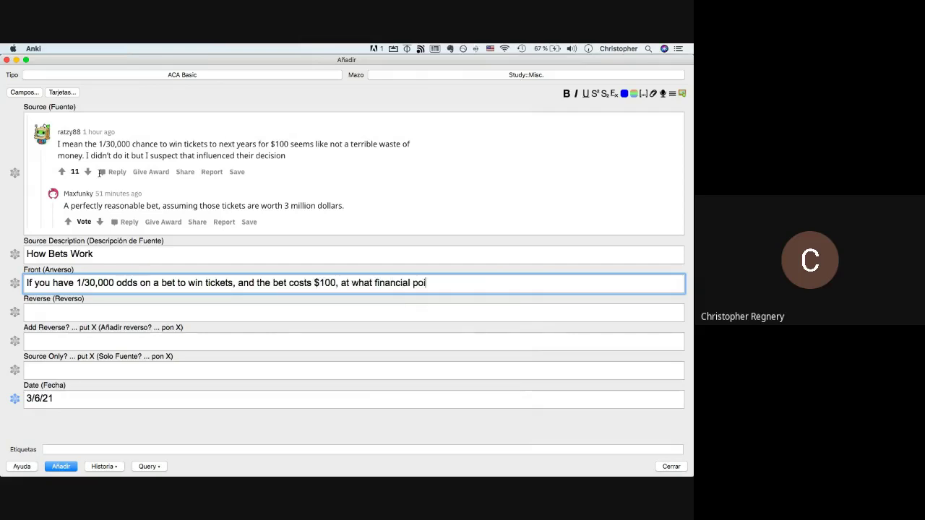
{"action": "type", "text": "nt is this a"}
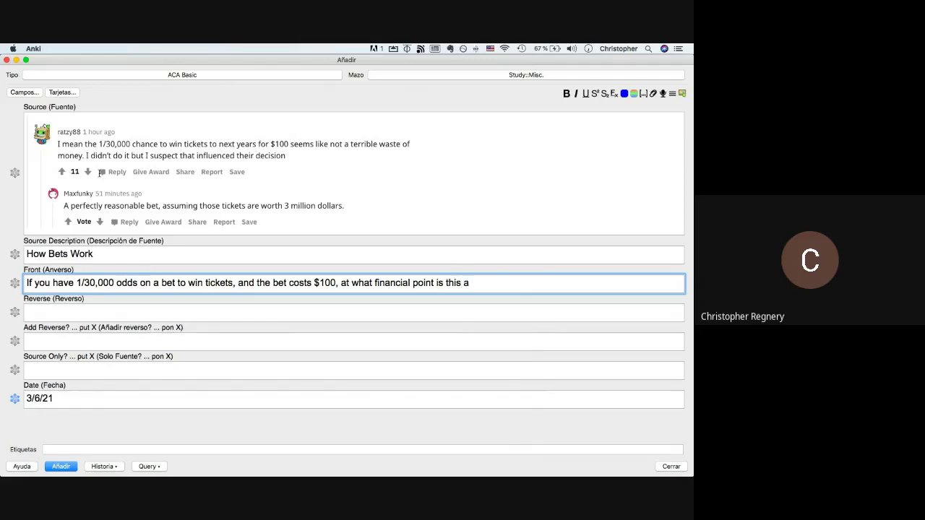
{"action": "type", "text": " reasonable bet?"}
Enter "3 million dollars." as the Reverse answer of the How Bets Work note.
{"action": "left_click", "coordinate": [72, 313]}
{"action": "type", "text": "3 "}
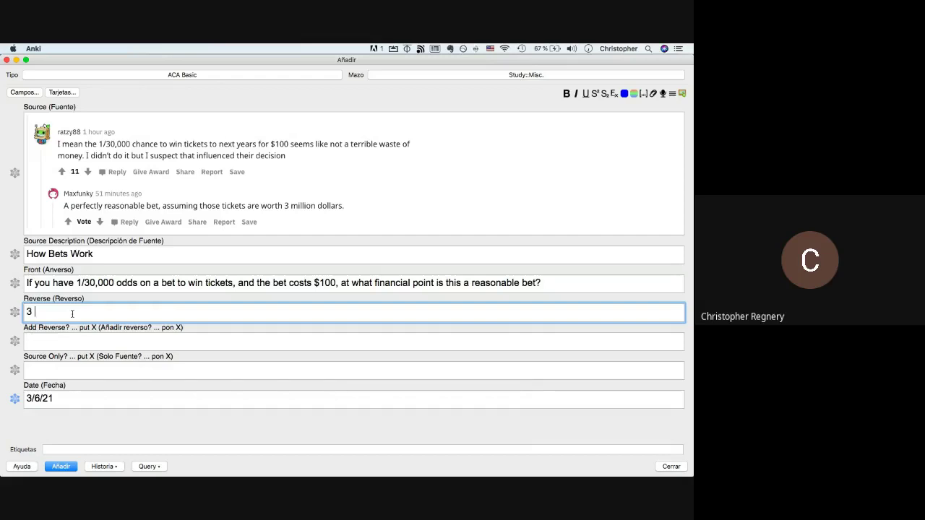
{"action": "type", "text": "million dollars."}
In the ACA Basic card templates, move the closing Add Reverse tag in Tarjeta 2's front template onto its own line.
{"action": "left_click", "coordinate": [62, 92]}
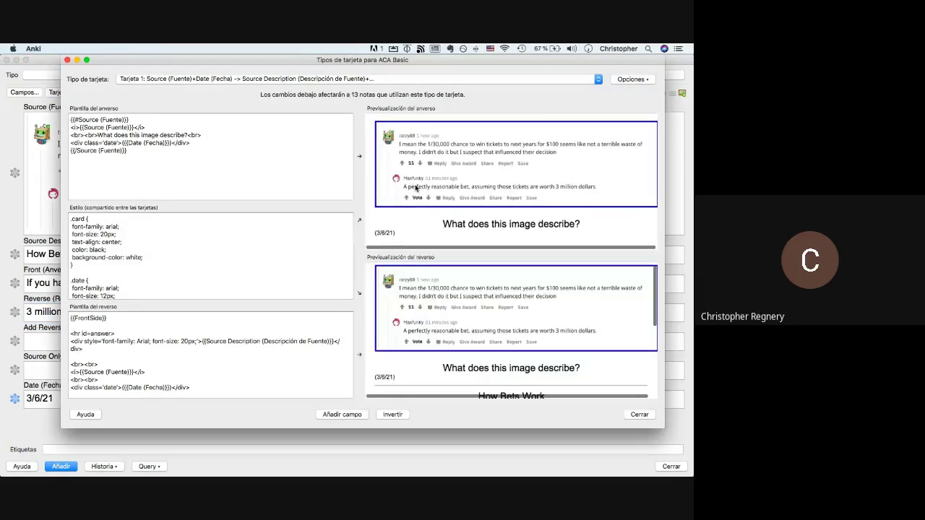
{"action": "scroll", "coordinate": [470, 354], "scroll_direction": "down", "scroll_amount": 2}
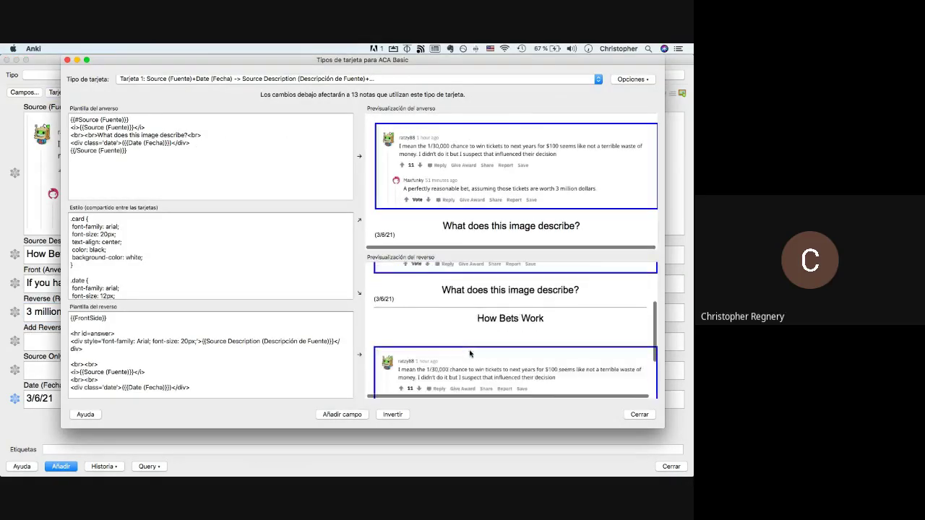
{"action": "left_click", "coordinate": [318, 79]}
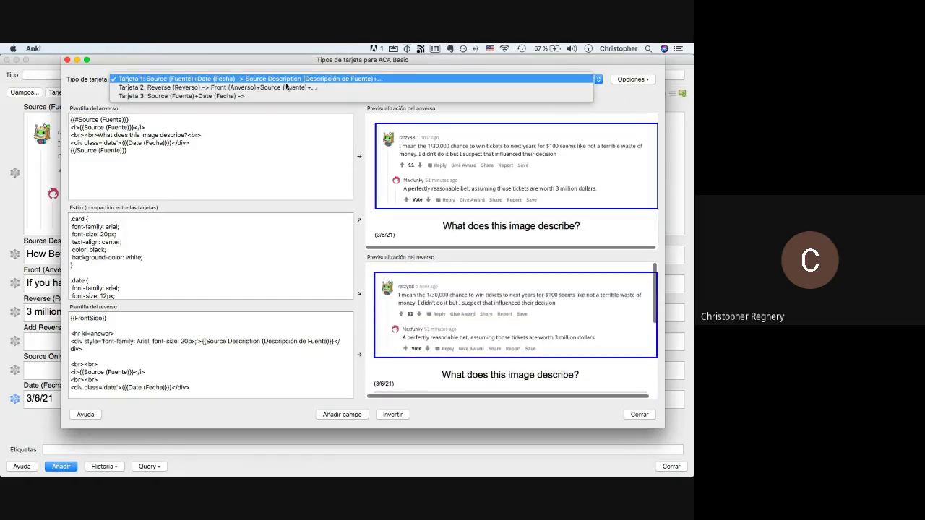
{"action": "left_click", "coordinate": [318, 86]}
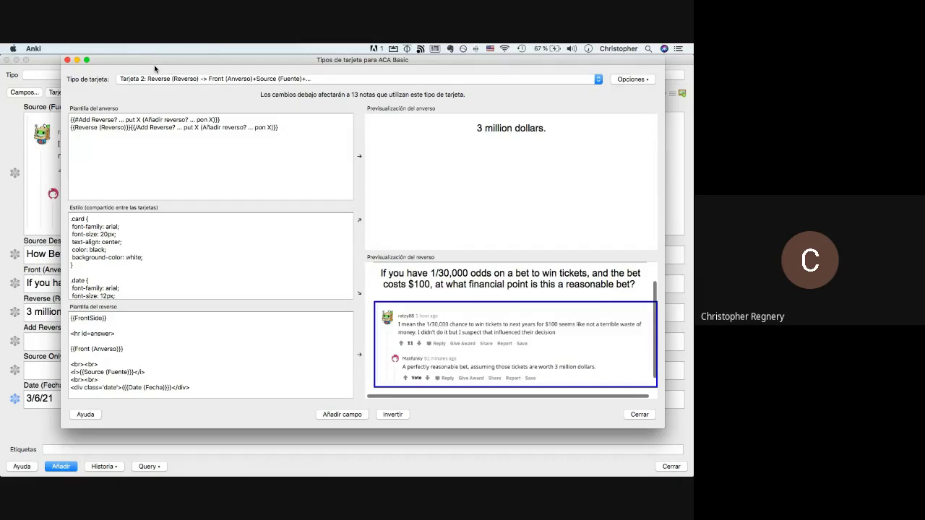
{"action": "left_click", "coordinate": [130, 127]}
{"action": "key", "text": "Return"}
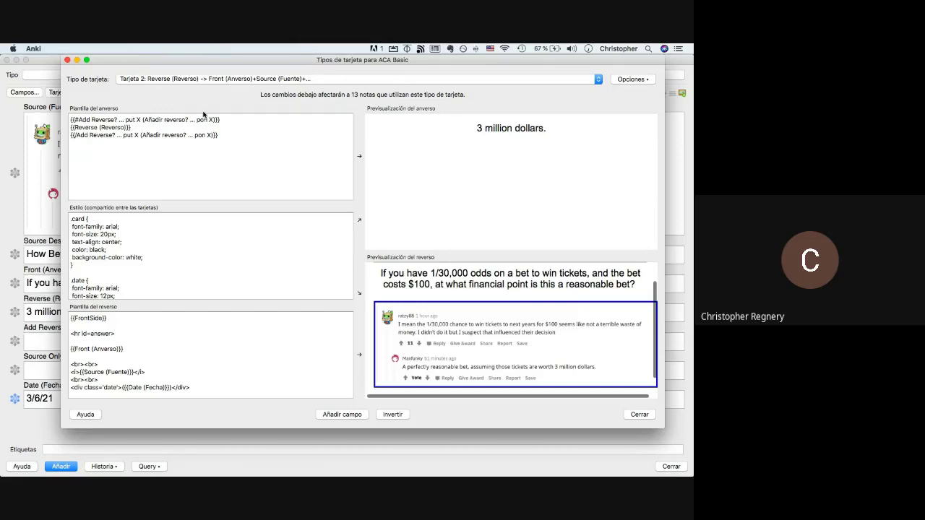
In Tarjeta 2's front template, replace the # in the opening Add Reverse tag with ^ and close the card templates.
{"action": "left_click_drag", "start_coordinate": [138, 60], "coordinate": [225, 61]}
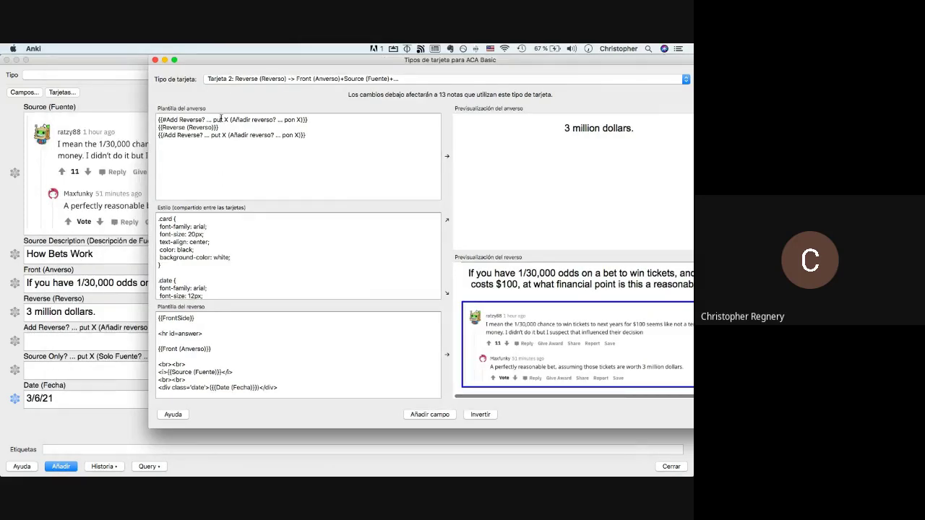
{"action": "left_click", "coordinate": [318, 122]}
{"action": "left_click", "coordinate": [164, 119]}
{"action": "key", "text": "BackSpace"}
{"action": "type", "text": "^"}
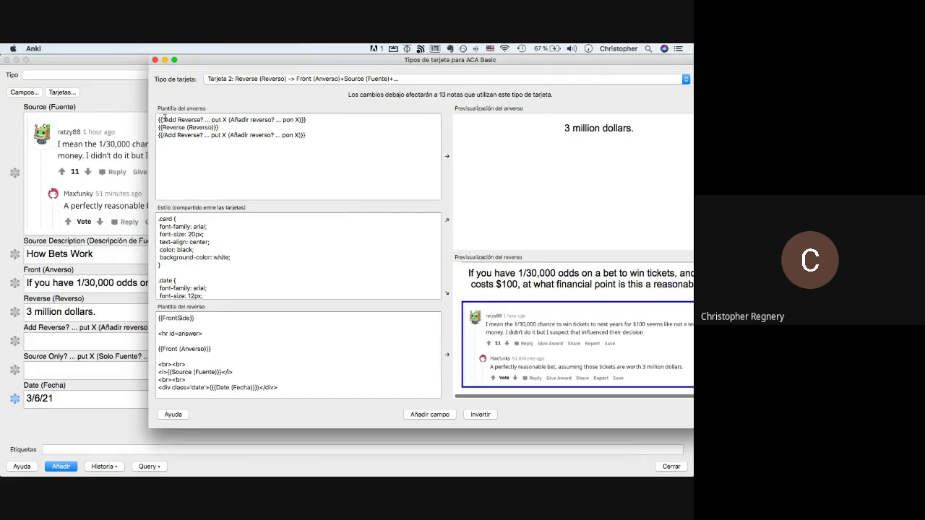
{"action": "left_click", "coordinate": [155, 61]}
Put x in the note's Add Reverse field and reopen Tarjeta 2's card templates.
{"action": "type", "text": "x"}
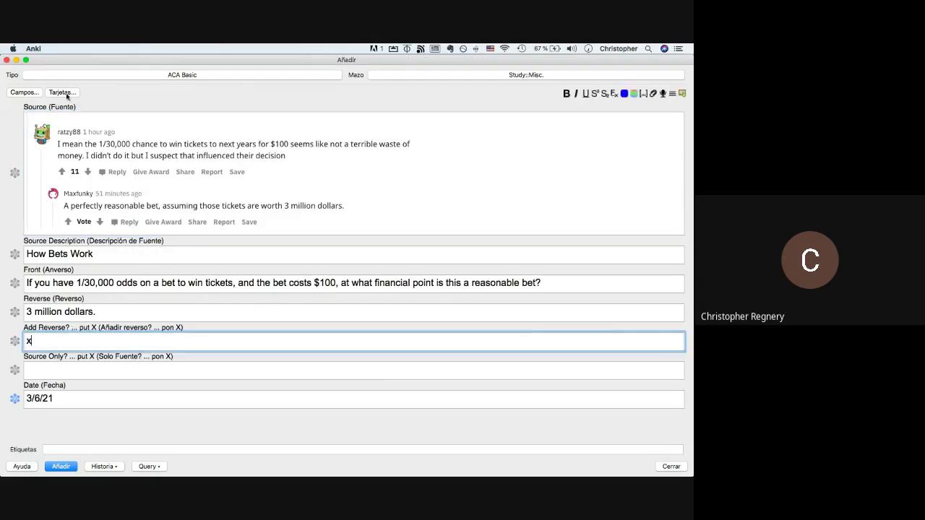
{"action": "left_click", "coordinate": [63, 93]}
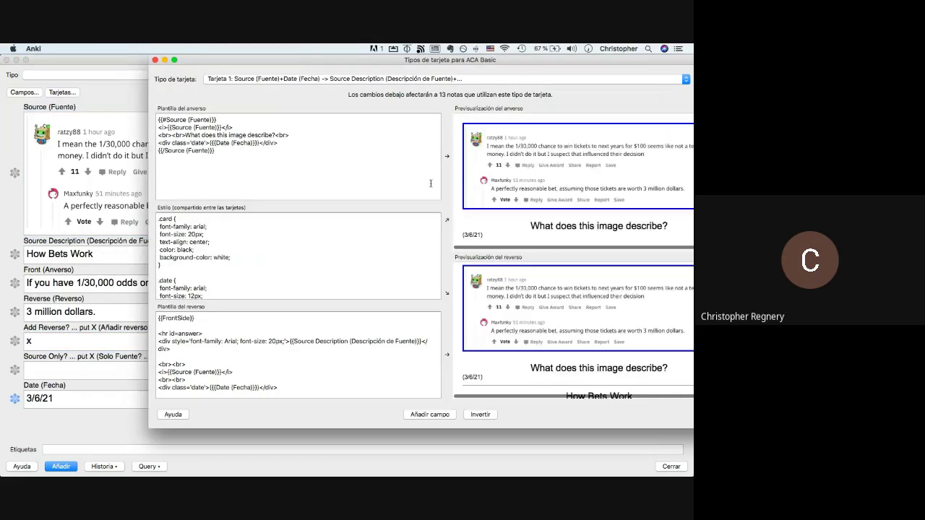
{"action": "left_click", "coordinate": [287, 81]}
{"action": "left_click", "coordinate": [287, 87]}
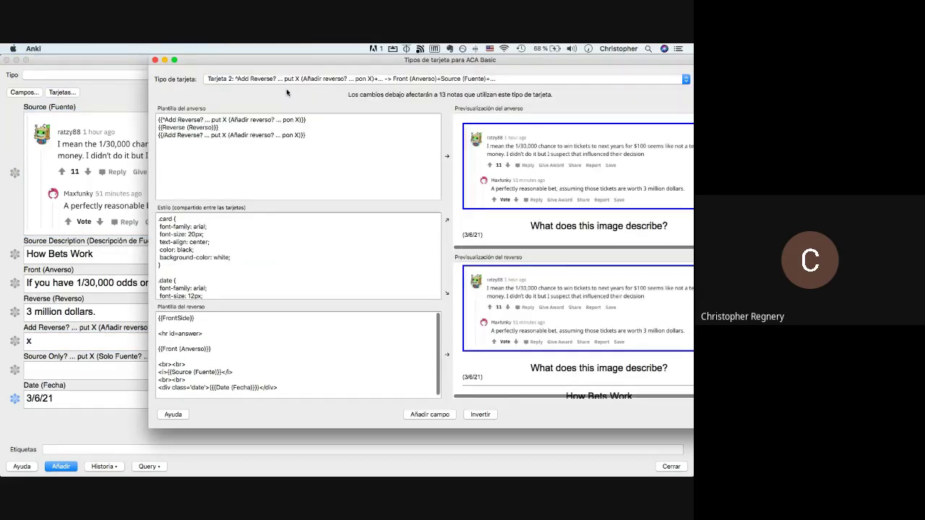
Change the ^ in Tarjeta 2's opening Add Reverse tag back to # and clear the note's Add Reverse field.
{"action": "left_click", "coordinate": [164, 119]}
{"action": "key", "text": "BackSpace"}
{"action": "type", "text": "#"}
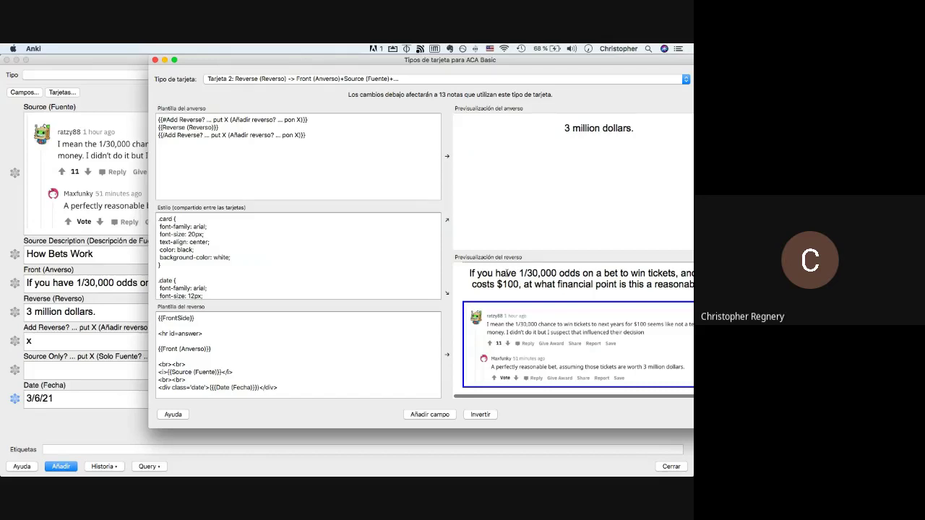
{"action": "key", "text": "Escape"}
{"action": "key", "text": "BackSpace"}
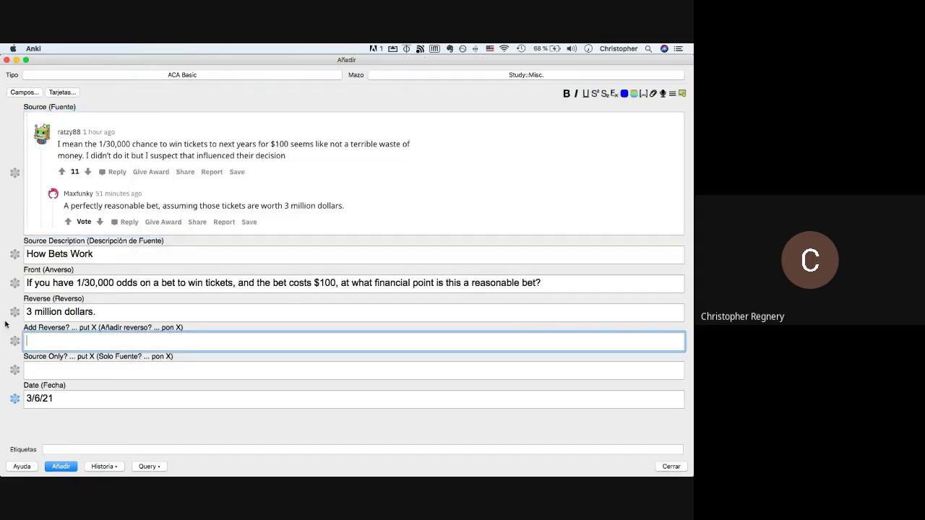
Add the Add Reverse field to Tarjeta 2's front template in Arial, size 20.
{"action": "left_click", "coordinate": [114, 305]}
{"action": "left_click", "coordinate": [63, 93]}
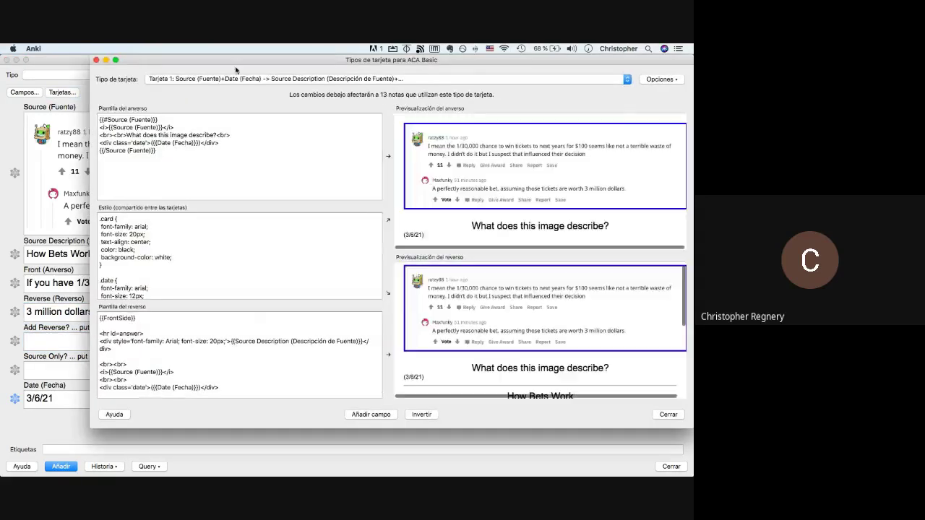
{"action": "left_click", "coordinate": [221, 80]}
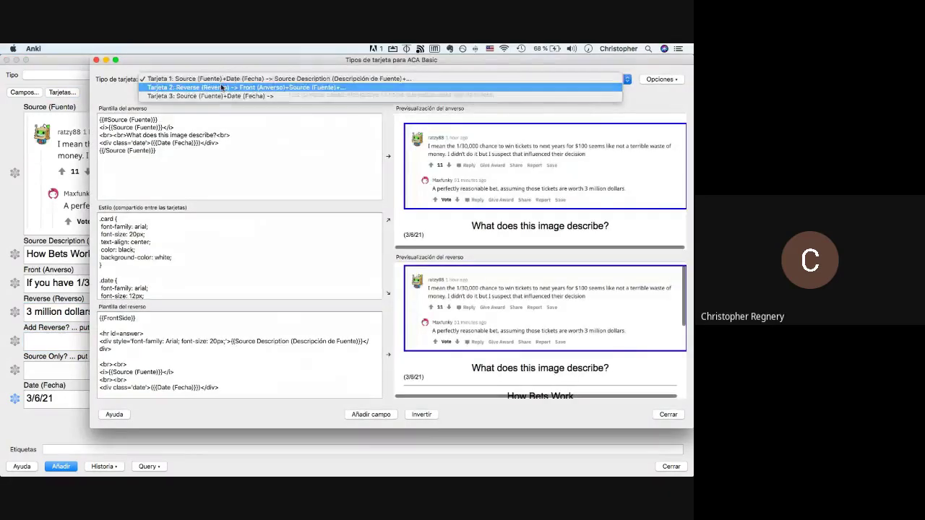
{"action": "left_click", "coordinate": [221, 86]}
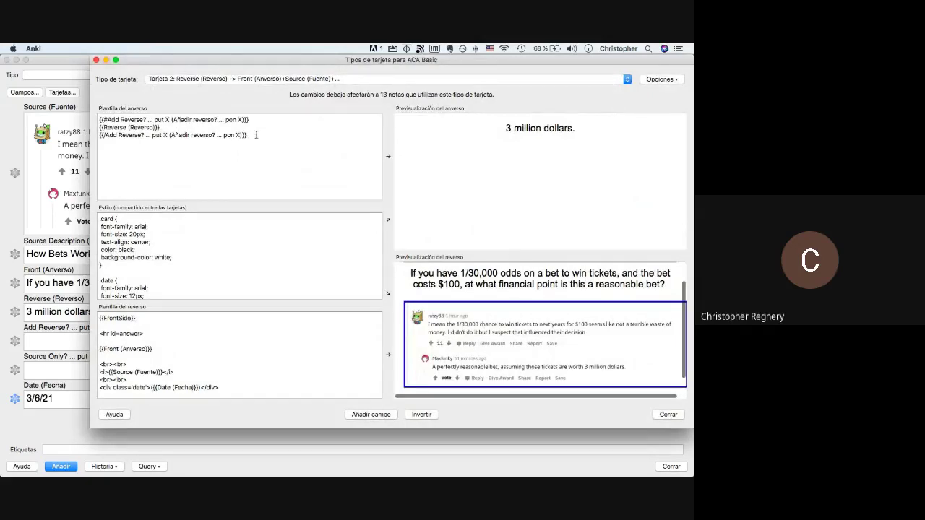
{"action": "left_click", "coordinate": [370, 415]}
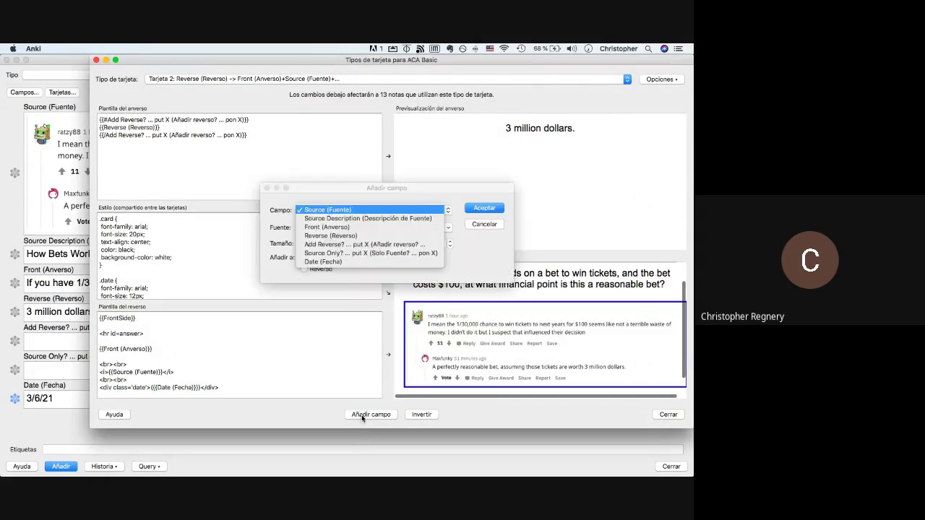
{"action": "left_click", "coordinate": [359, 244]}
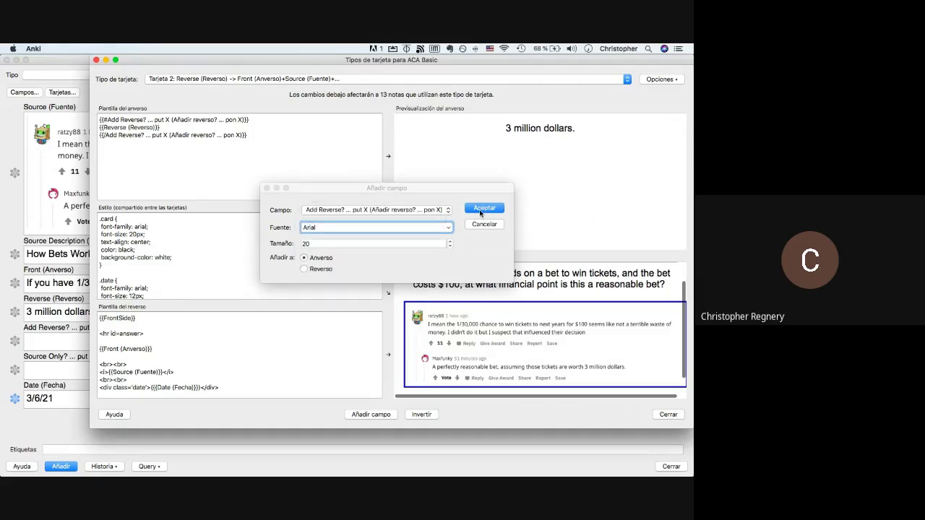
{"action": "left_click", "coordinate": [483, 209]}
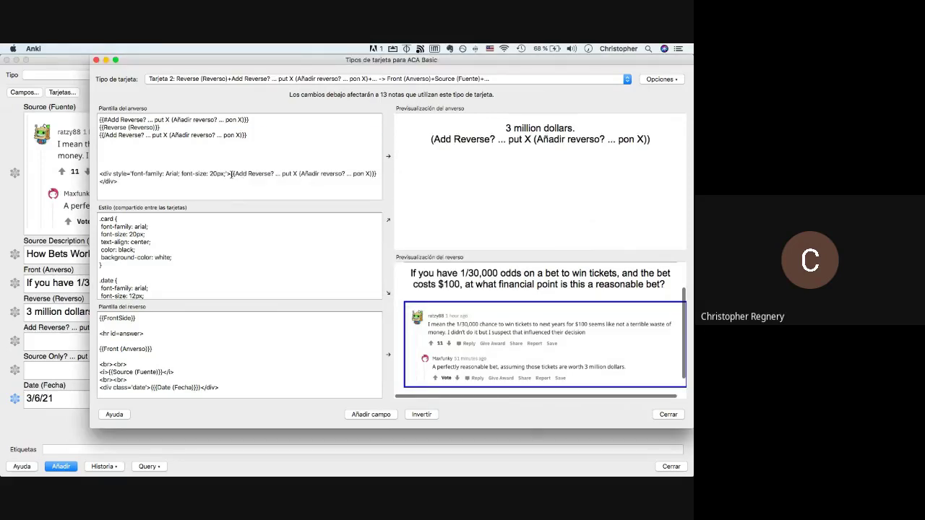
Strip the div wrapper from the inserted Add Reverse placeholder and bring it directly below the existing closing tag.
{"action": "mouse_move", "coordinate": [231, 175]}
{"action": "left_mouse_down"}
{"action": "mouse_move", "coordinate": [99, 127]}
{"action": "mouse_move", "coordinate": [230, 174]}
{"action": "left_mouse_up"}
{"action": "left_click", "coordinate": [107, 136]}
{"action": "key", "text": "BackSpace"}
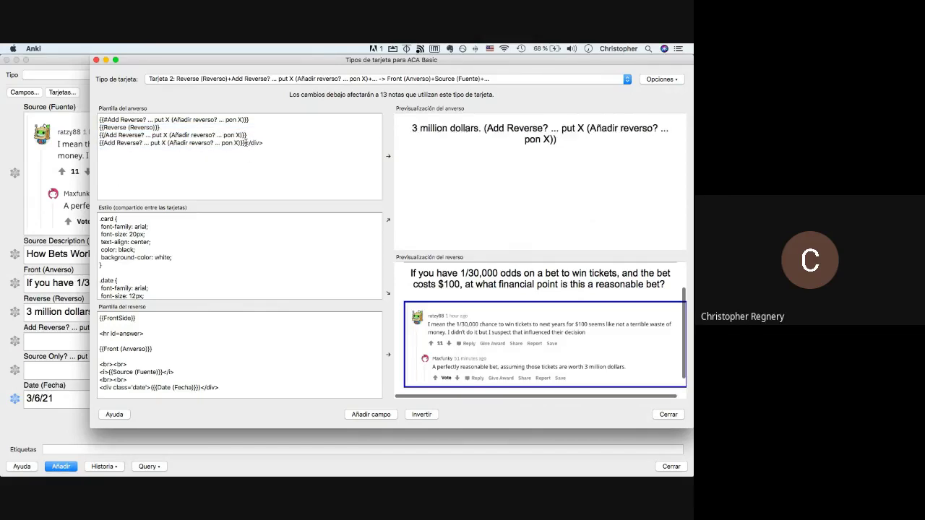
{"action": "left_click_drag", "start_coordinate": [246, 143], "coordinate": [304, 143]}
{"action": "key", "text": "BackSpace"}
Duplicate the plain Add Reverse placeholder onto a second line in Tarjeta 2's front template.
{"action": "triple_click", "coordinate": [243, 144]}
{"action": "key", "text": "super+c"}
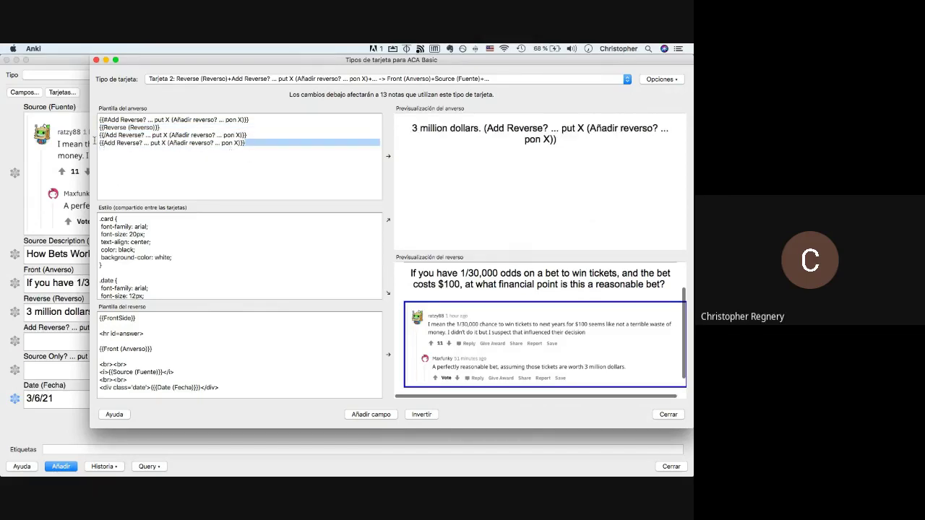
{"action": "left_click", "coordinate": [247, 143]}
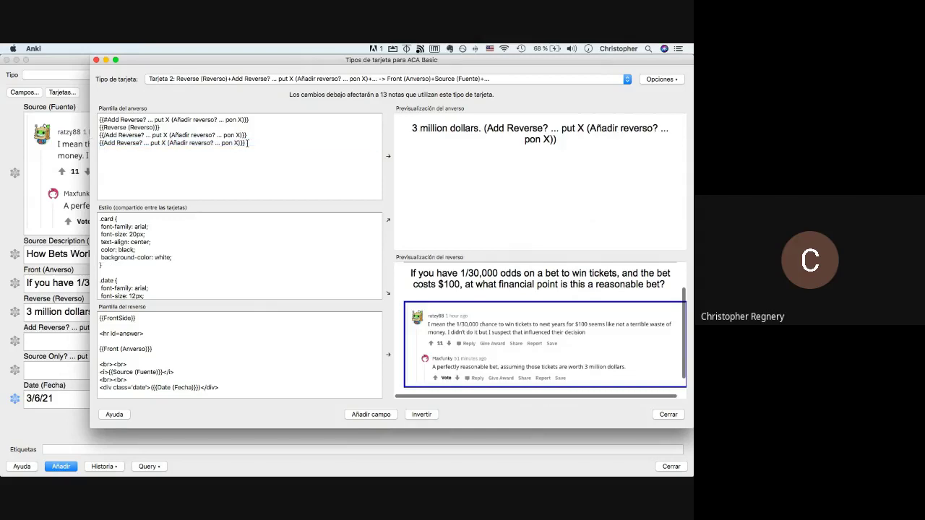
{"action": "key", "text": "super+v"}
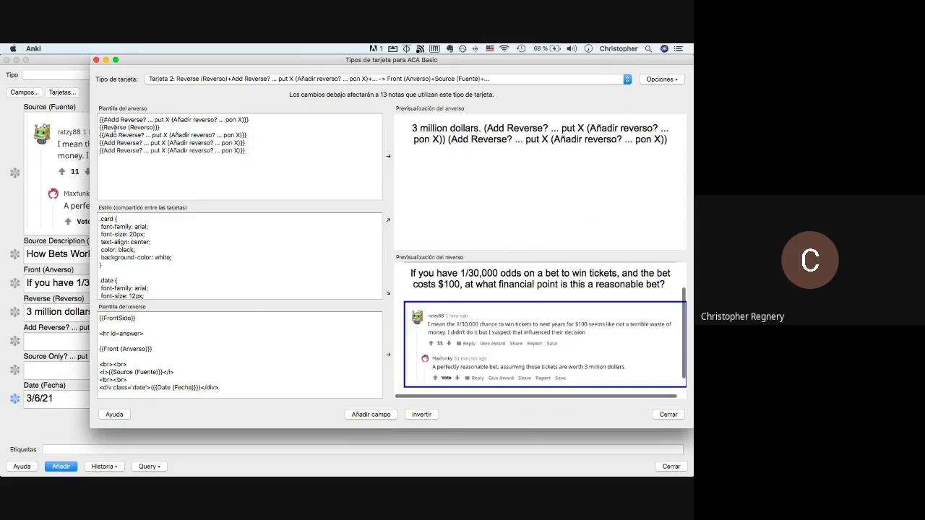
Cut the Reverse placeholder from Tarjeta 2's front template and delete the old opening and closing Add Reverse tags above the new placeholders.
{"action": "triple_click", "coordinate": [117, 128]}
{"action": "key", "text": "ctrl+c"}
{"action": "key", "text": "BackSpace"}
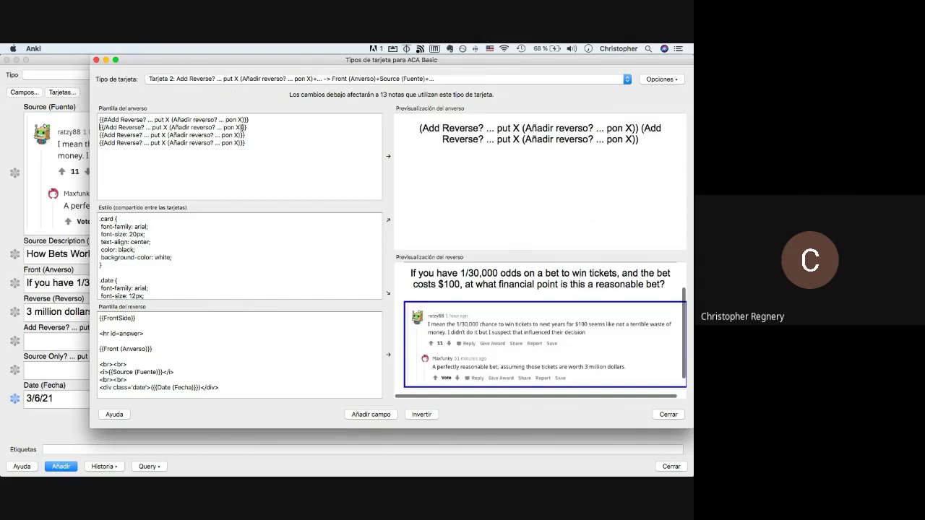
{"action": "left_click_drag", "start_coordinate": [243, 128], "coordinate": [65, 94]}
{"action": "key", "text": "BackSpace"}
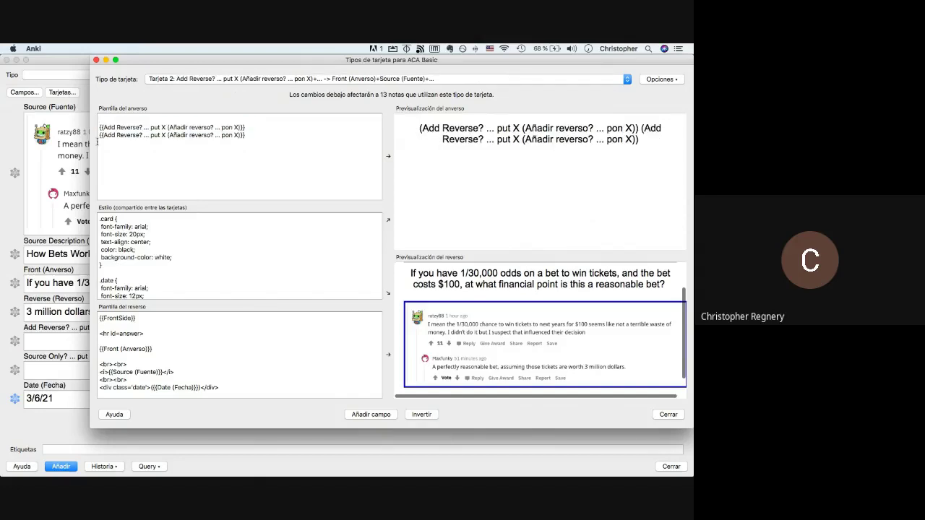
{"action": "key", "text": "Delete"}
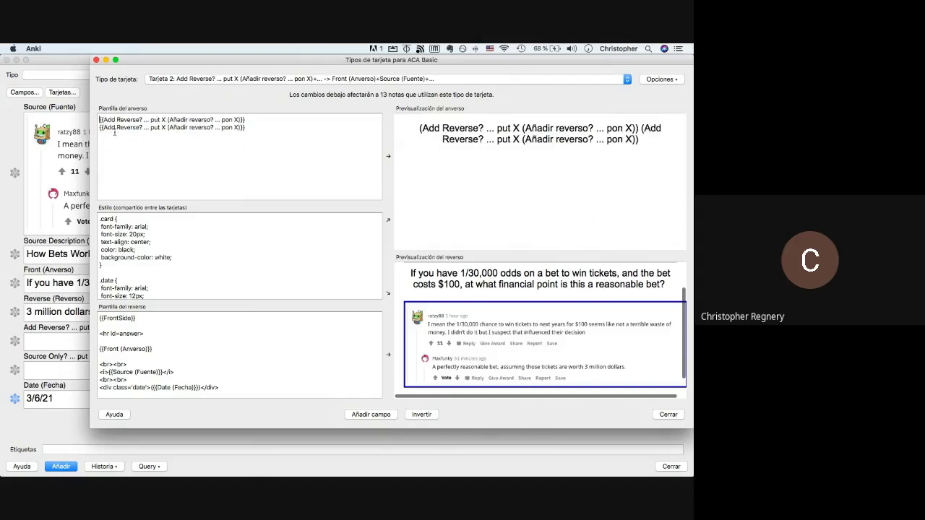
Turn the first Add Reverse placeholder in the front template into an opening conditional tag with #.
{"action": "type", "text": "#"}
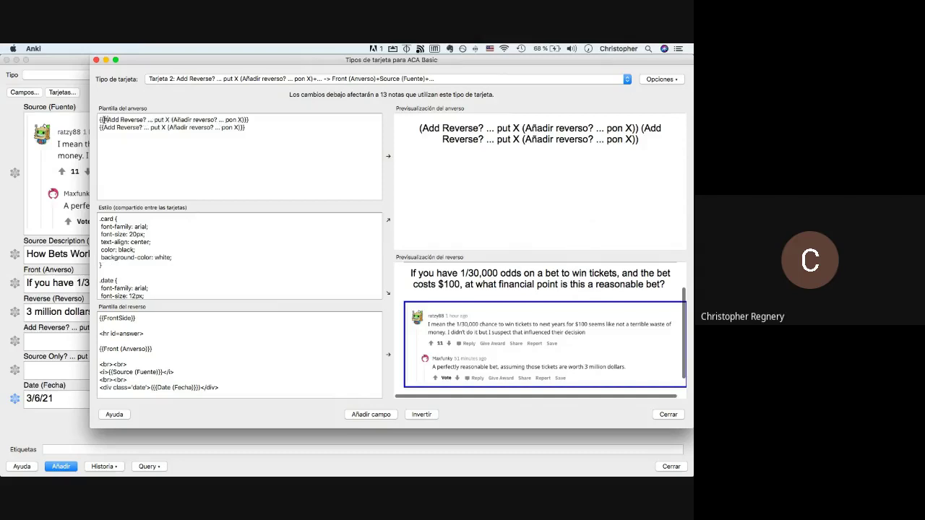
Turn the two Add Reverse? tags in the Tarjeta 2 front template into # and / conditional tags enclosing {{Reverse (Reverso)}}.
{"action": "left_click", "coordinate": [105, 127]}
{"action": "type", "text": "/"}
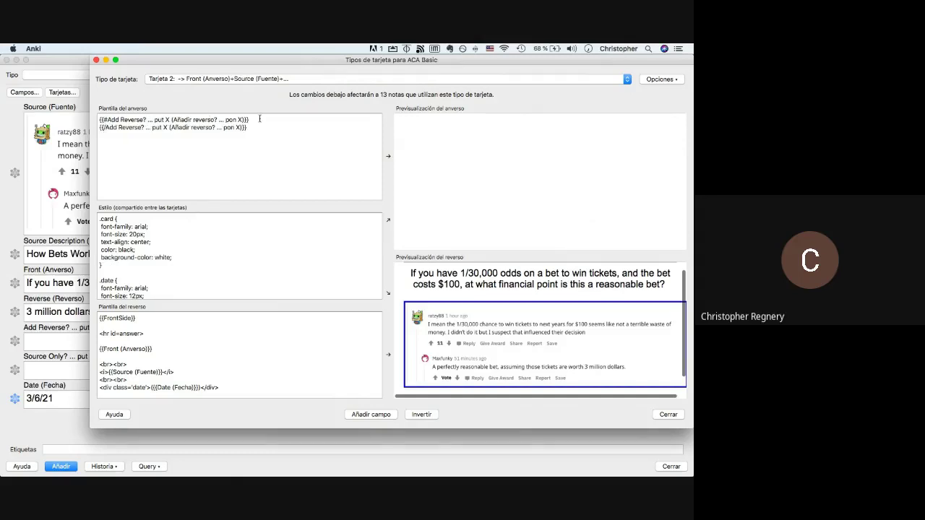
{"action": "key", "text": "ctrl+v"}
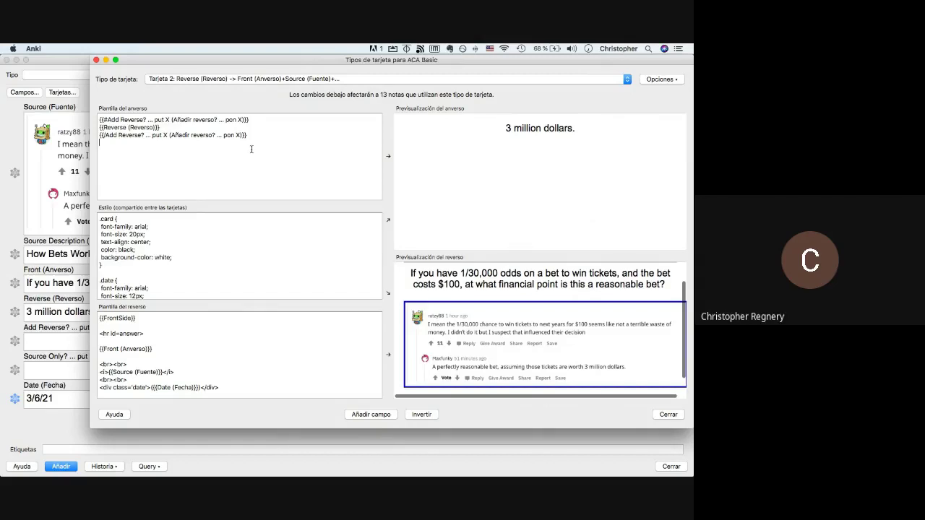
Try joining the three front template lines into one continuous line, and undo the joins.
{"action": "left_click", "coordinate": [100, 127]}
{"action": "key", "text": "BackSpace"}
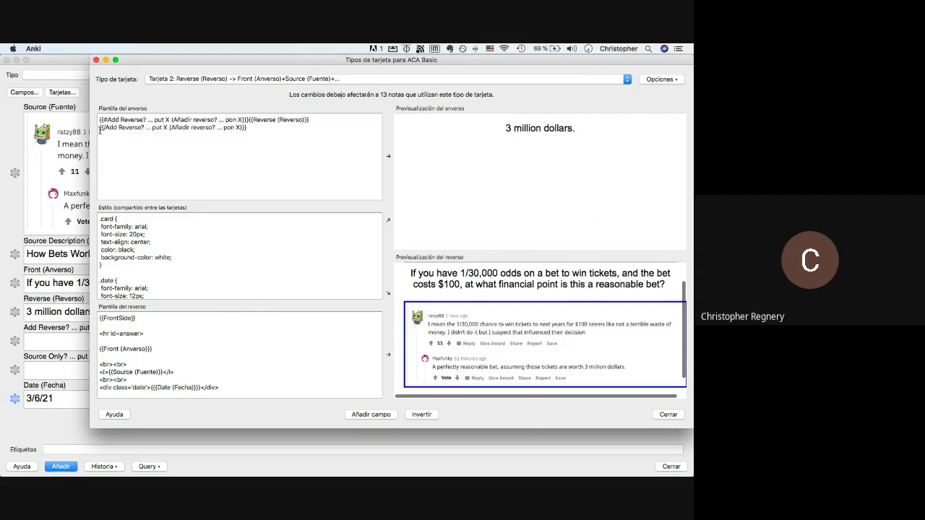
{"action": "left_click", "coordinate": [100, 127]}
{"action": "key", "text": "BackSpace"}
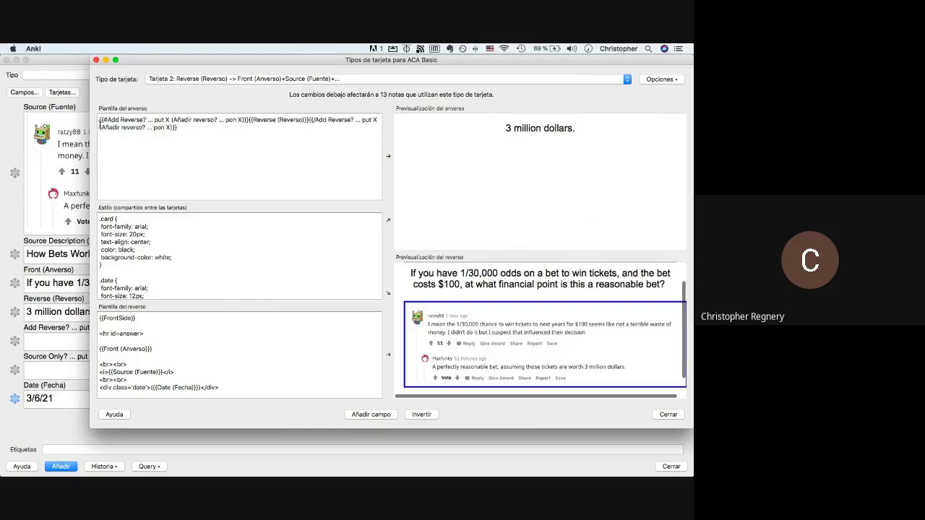
{"action": "left_click", "coordinate": [183, 129]}
{"action": "key", "text": "super+z"}
{"action": "key", "text": "super+z"}
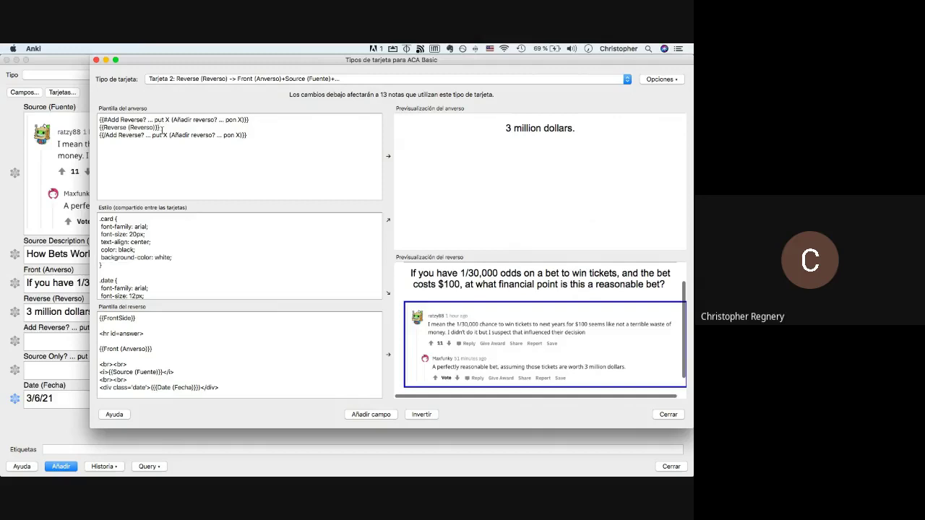
Close the card template editor.
{"action": "key", "text": "Escape"}
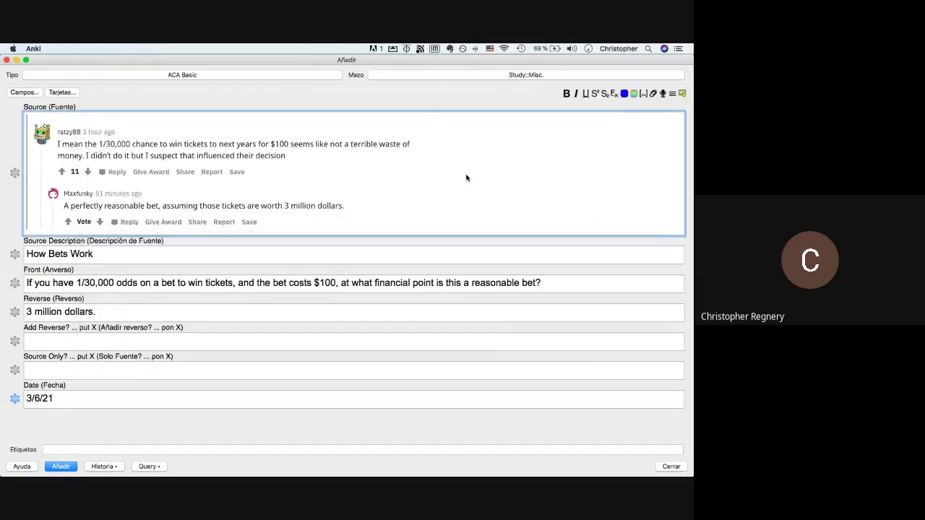
Try marking the note for a reverse card with X in the Add Reverse? field, and clear it again.
{"action": "left_click", "coordinate": [156, 311]}
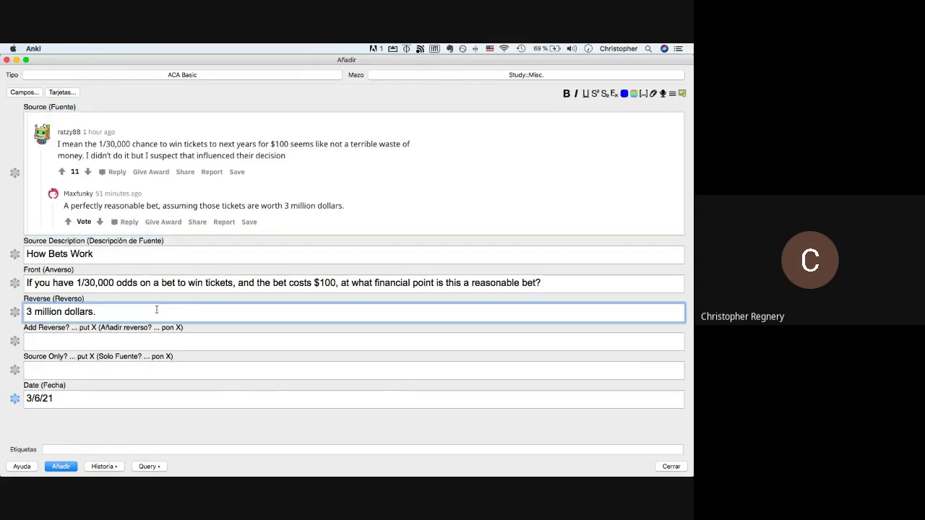
{"action": "triple_click", "coordinate": [66, 311]}
{"action": "left_click", "coordinate": [62, 348]}
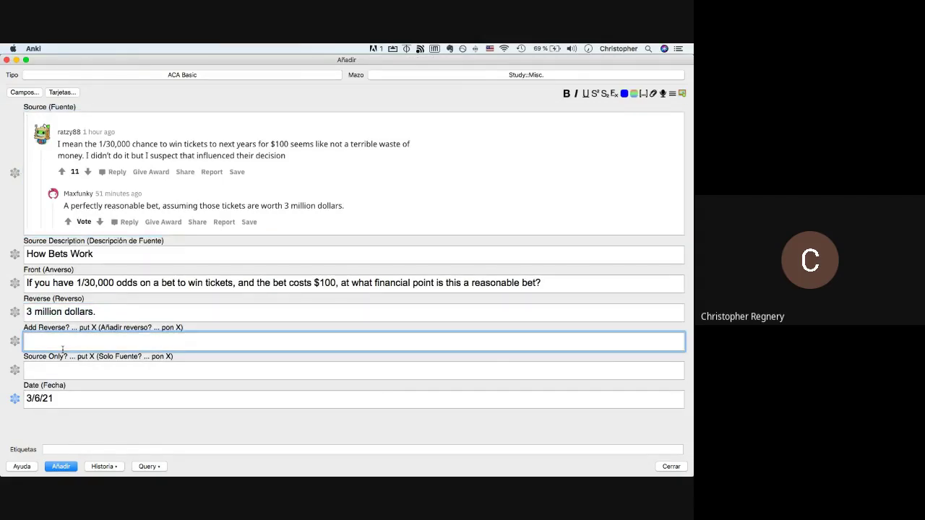
{"action": "type", "text": "X"}
{"action": "key", "text": "BackSpace"}
{"action": "left_click", "coordinate": [98, 319]}
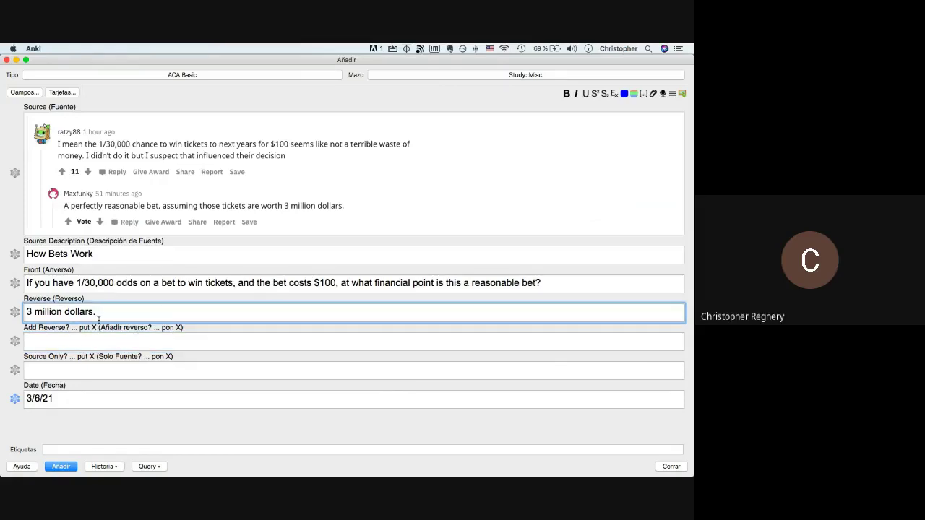
Add the finished note, and switch to Finder to delete the How Bets Work image from the Big Ideas folder.
{"action": "key", "text": "super+Return"}
{"action": "key", "text": "super+Tab"}
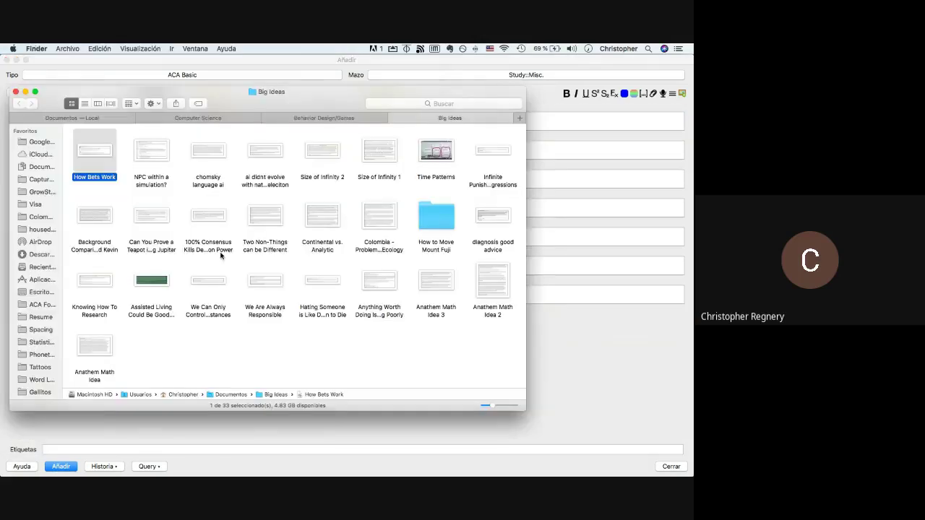
{"action": "key", "text": "super+BackSpace"}
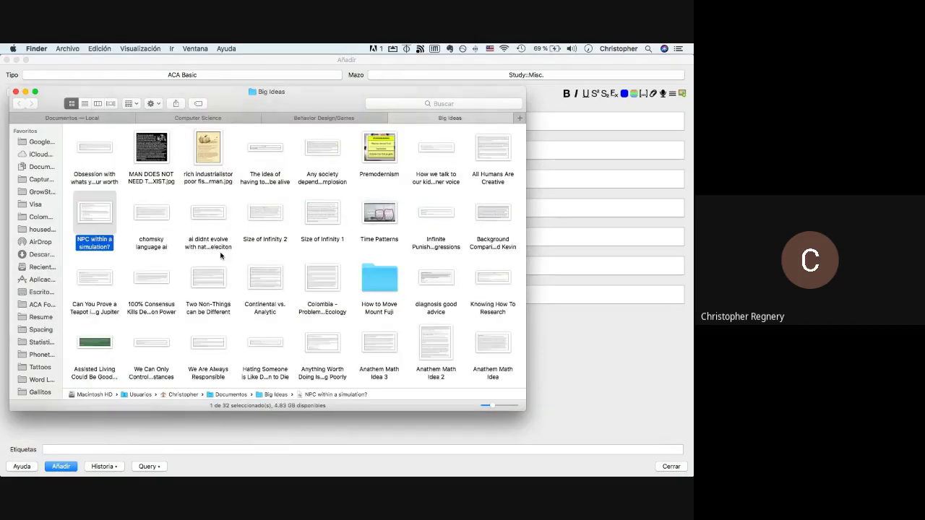
Preview the Time Patterns image in the Big Ideas folder and insert it into the new Anki note's Source field.
{"action": "left_click", "coordinate": [172, 220]}
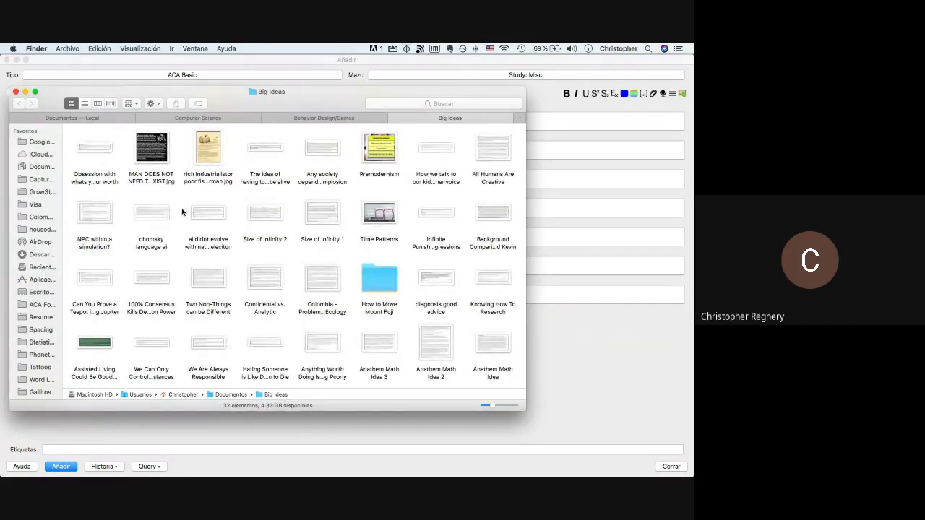
{"action": "left_click", "coordinate": [377, 211]}
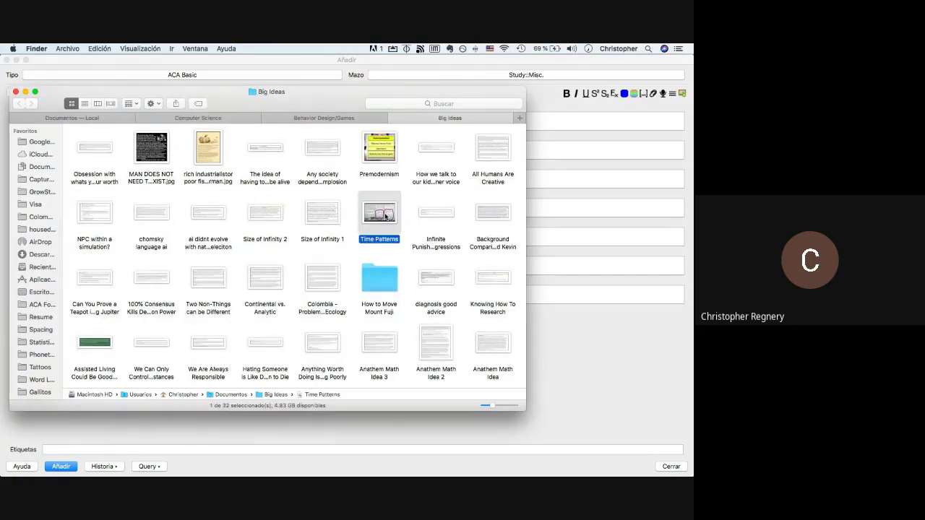
{"action": "key", "text": "space"}
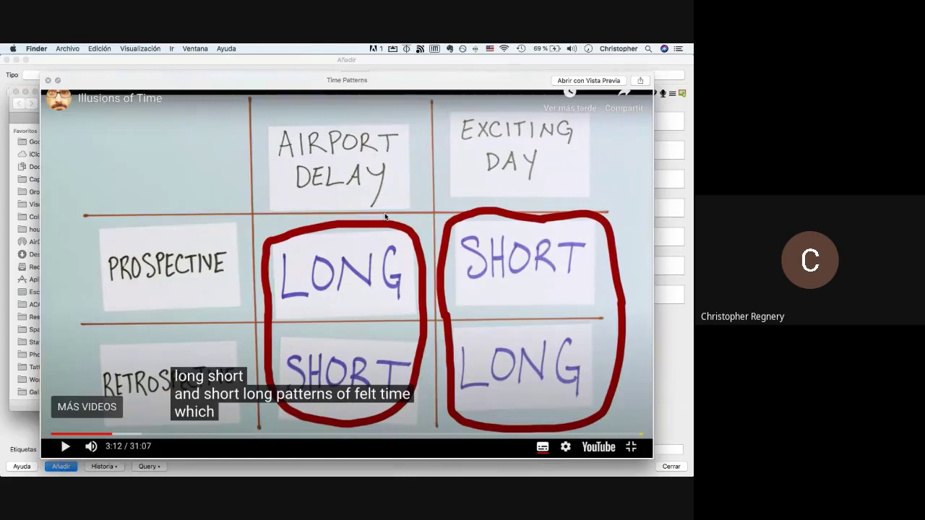
{"action": "key", "text": "space"}
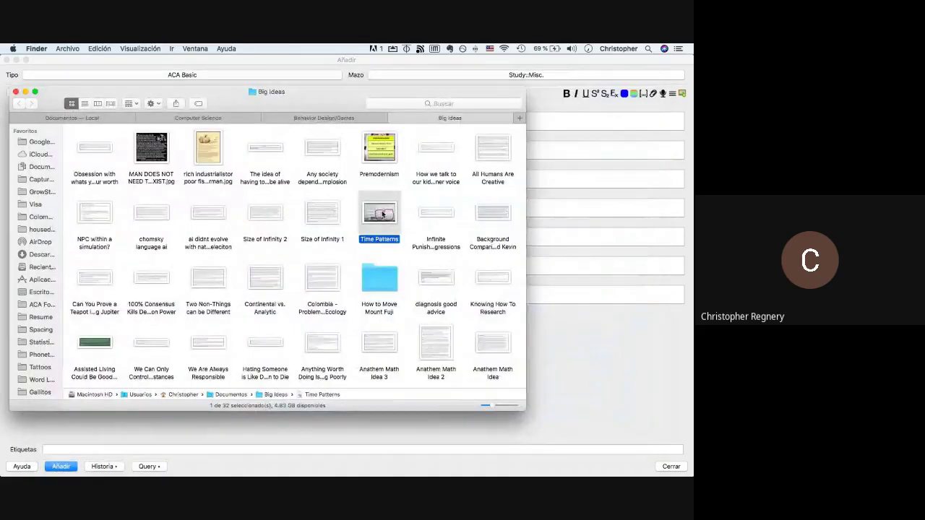
{"action": "left_click_drag", "start_coordinate": [383, 214], "coordinate": [191, 123]}
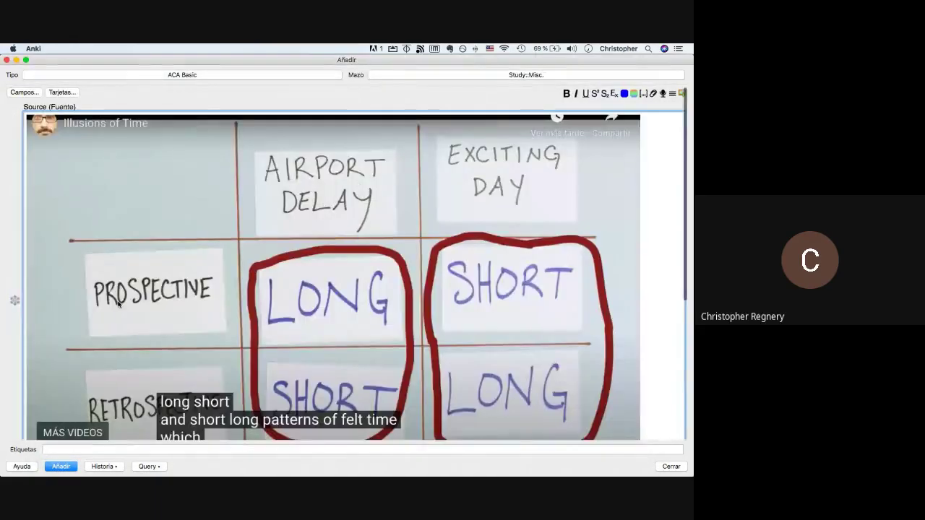
Enter "Time Patterns/Illusions of Time" as the note's source description.
{"action": "scroll", "coordinate": [117, 304], "scroll_direction": "down", "scroll_amount": 5}
{"action": "left_click", "coordinate": [88, 376]}
{"action": "type", "text": "T"}
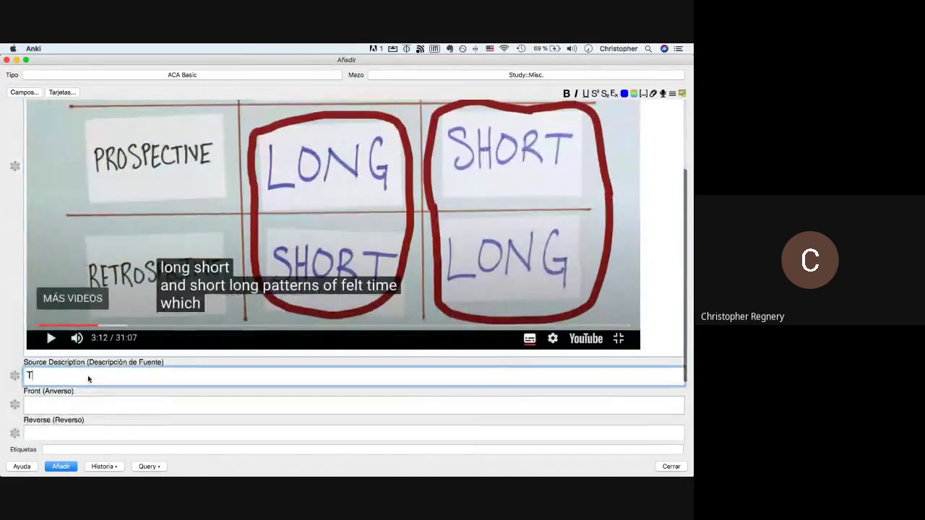
{"action": "type", "text": "ime Patterns/"}
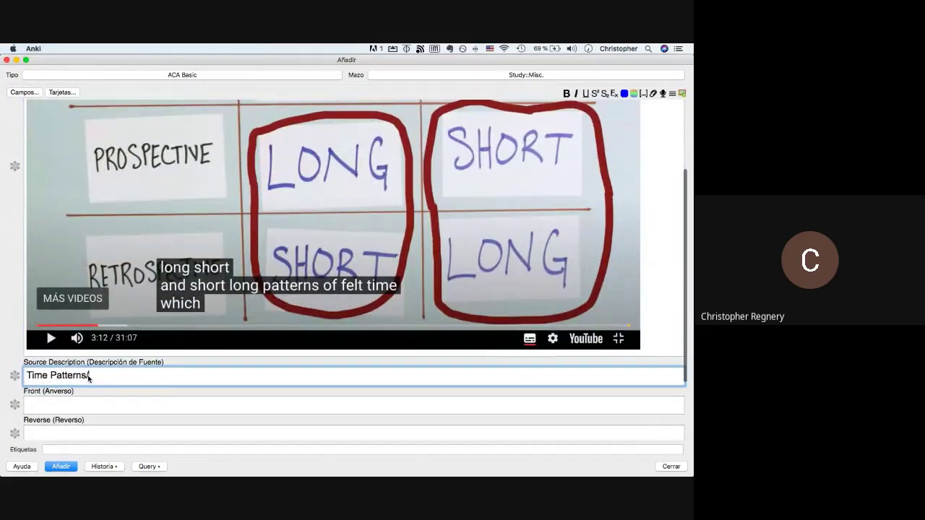
{"action": "type", "text": "Illusions of Time"}
{"action": "key", "text": "Tab"}
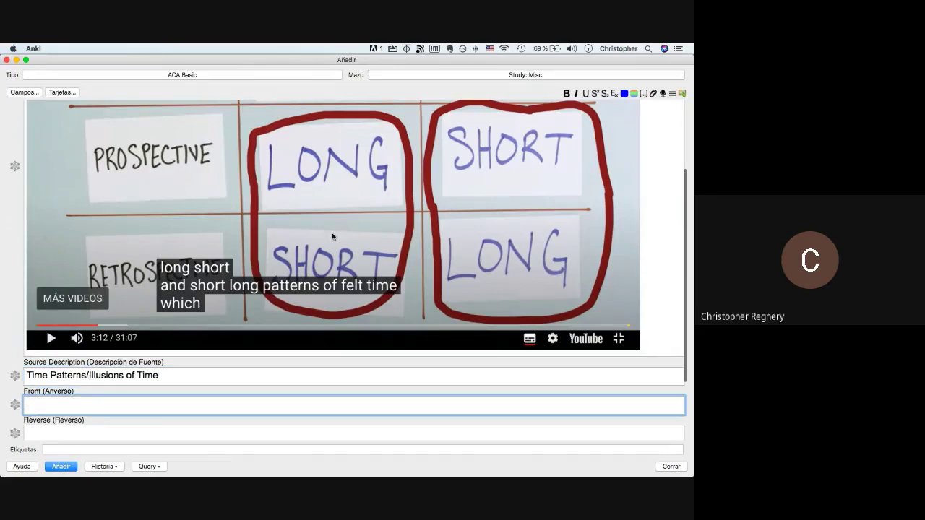
Enter the question "What is an example of prospectively short time perception?" in the Front field.
{"action": "scroll", "coordinate": [332, 237], "scroll_direction": "up", "scroll_amount": 4}
{"action": "scroll", "coordinate": [333, 236], "scroll_direction": "down", "scroll_amount": 7}
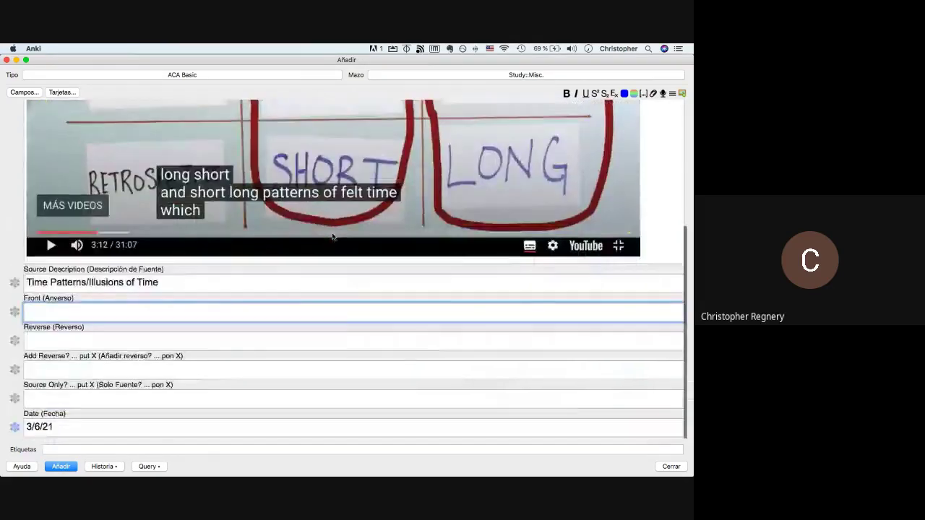
{"action": "scroll", "coordinate": [333, 236], "scroll_direction": "up", "scroll_amount": 7}
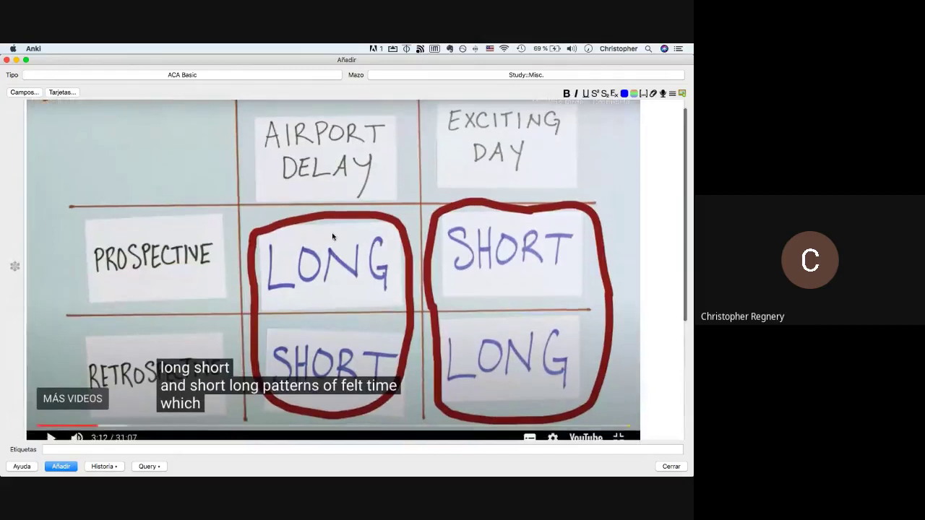
{"action": "scroll", "coordinate": [333, 236], "scroll_direction": "down", "scroll_amount": 7}
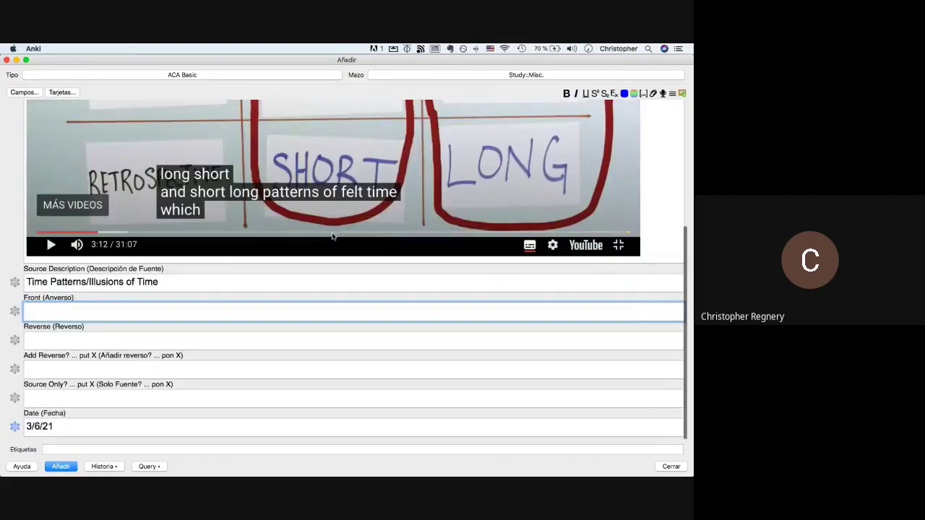
{"action": "type", "text": "What is an example of p"}
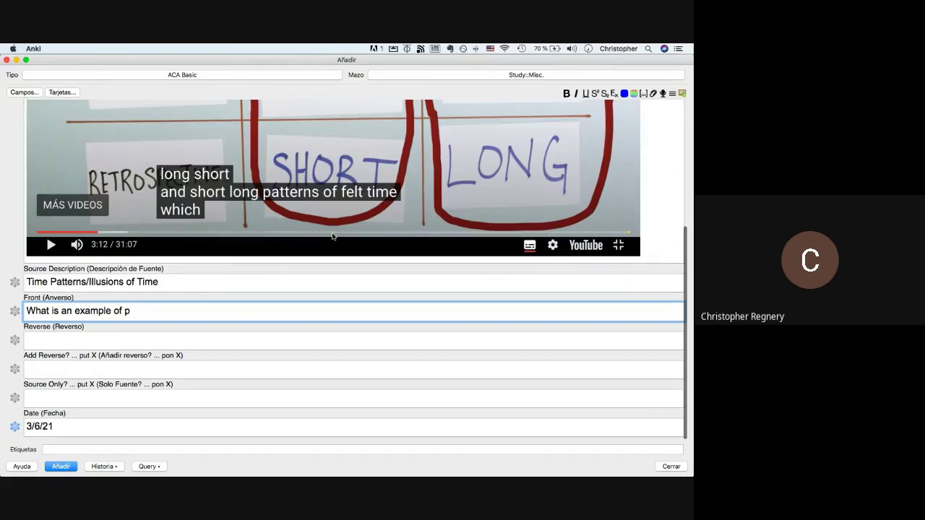
{"action": "type", "text": "rospective short time pe"}
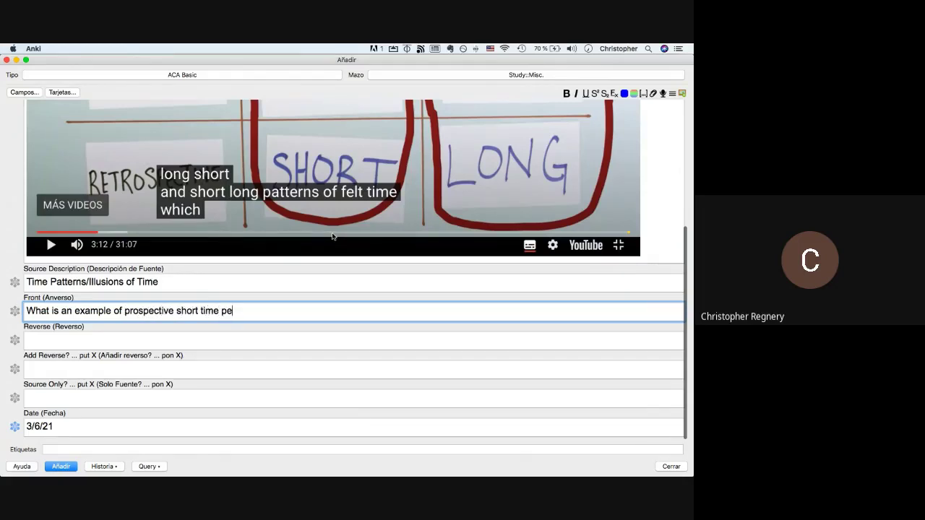
{"action": "type", "text": "rception?"}
{"action": "left_click", "coordinate": [173, 310]}
{"action": "type", "text": "ly"}
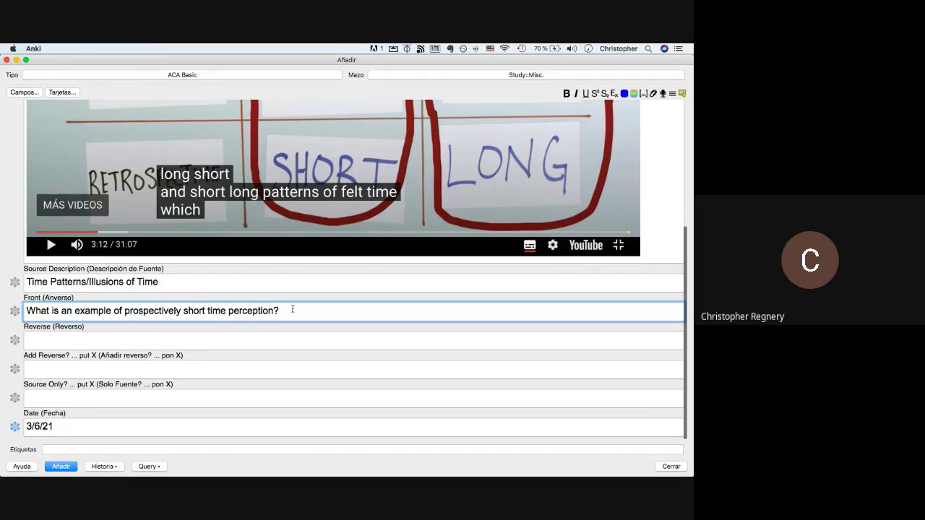
Enter the answer "Exciting day." in the Reverse field.
{"action": "scroll", "coordinate": [293, 309], "scroll_direction": "up", "scroll_amount": 5}
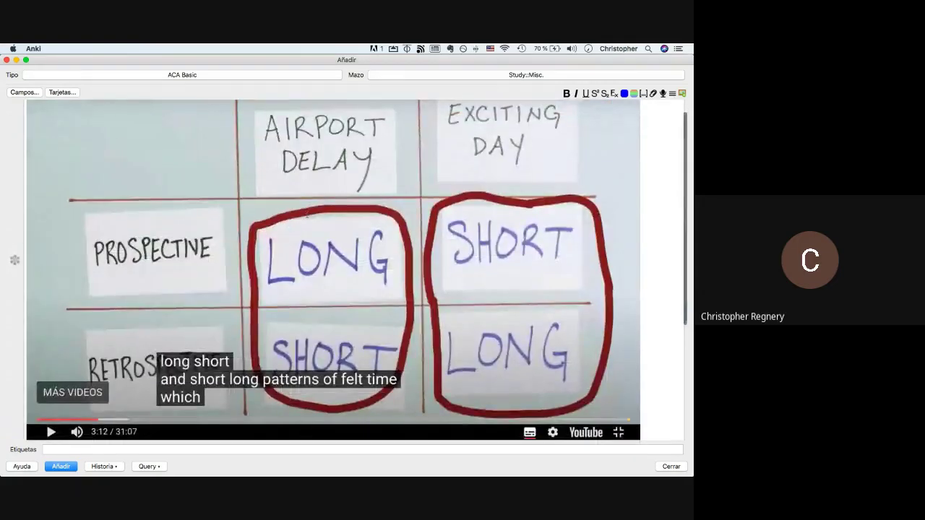
{"action": "scroll", "coordinate": [495, 275], "scroll_direction": "down", "scroll_amount": 5}
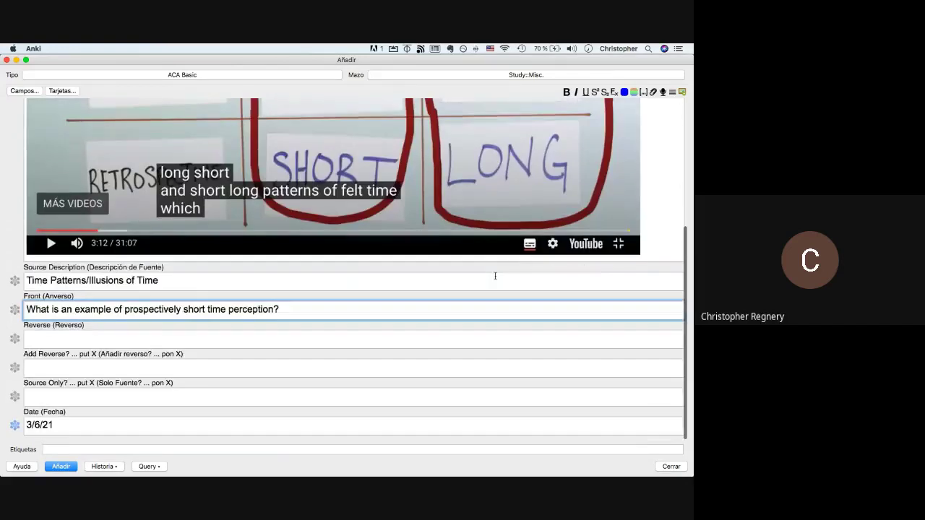
{"action": "left_click", "coordinate": [173, 337]}
{"action": "type", "text": "Exciting day."}
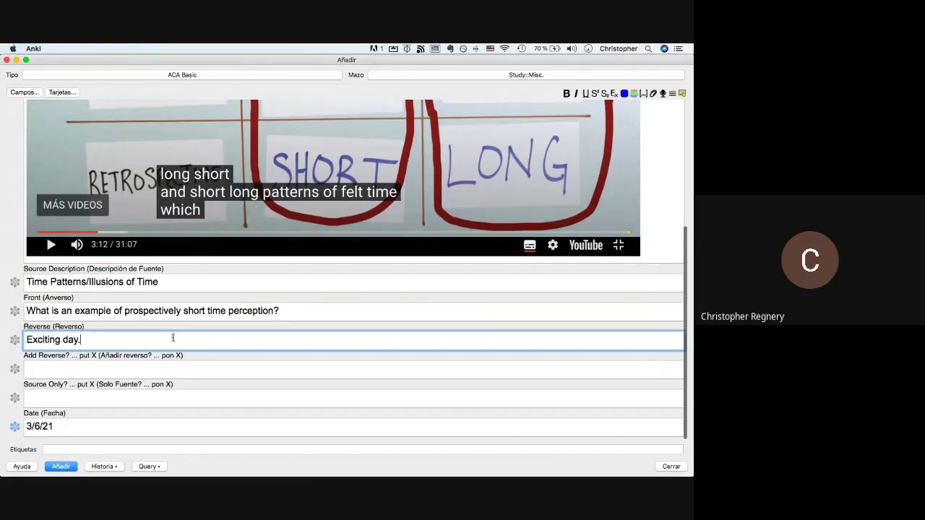
Freeze the Source, Source Description and Front fields so their contents carry over to the next note.
{"action": "scroll", "coordinate": [173, 337], "scroll_direction": "up", "scroll_amount": 5}
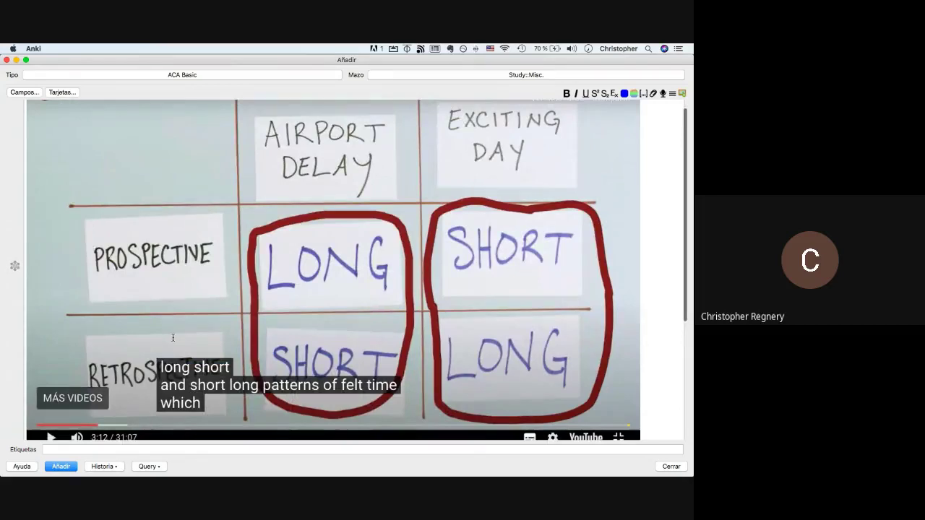
{"action": "scroll", "coordinate": [396, 254], "scroll_direction": "down", "scroll_amount": 2}
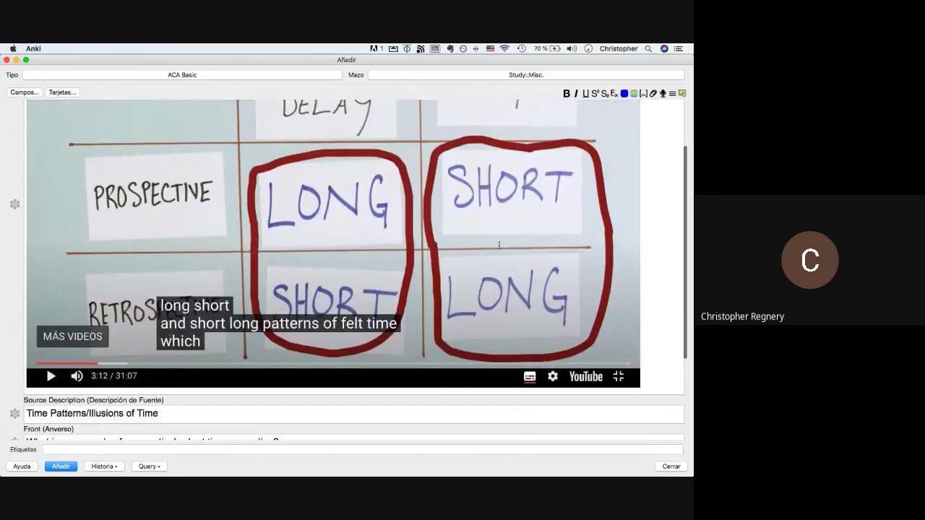
{"action": "scroll", "coordinate": [498, 245], "scroll_direction": "down", "scroll_amount": 4}
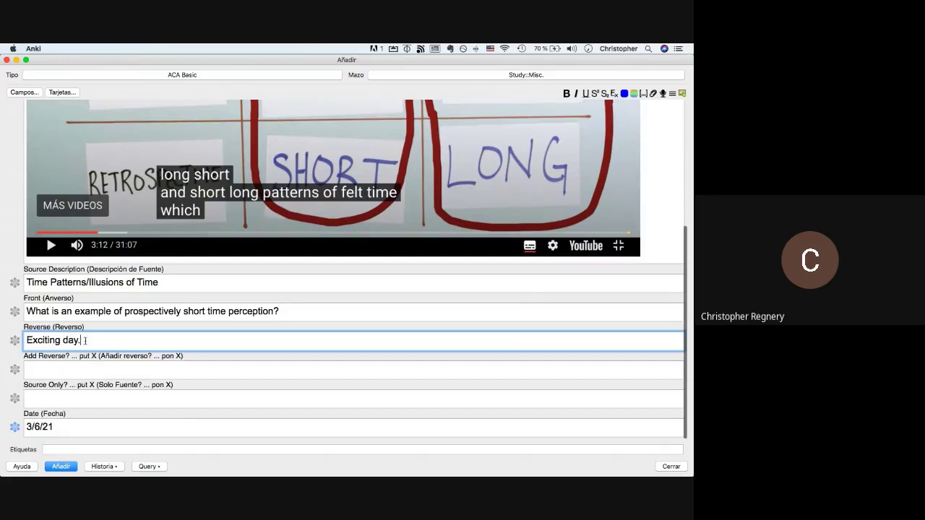
{"action": "left_click", "coordinate": [18, 313]}
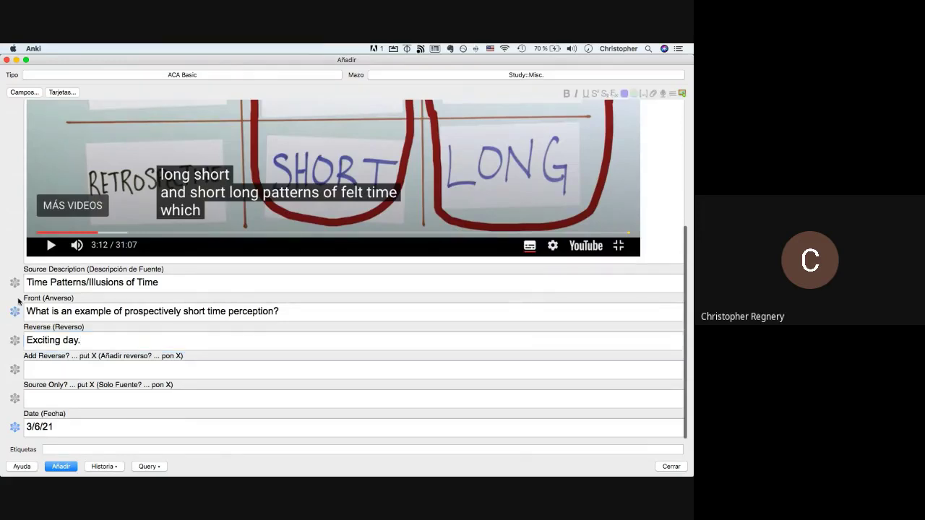
{"action": "scroll", "coordinate": [16, 291], "scroll_direction": "up", "scroll_amount": 5}
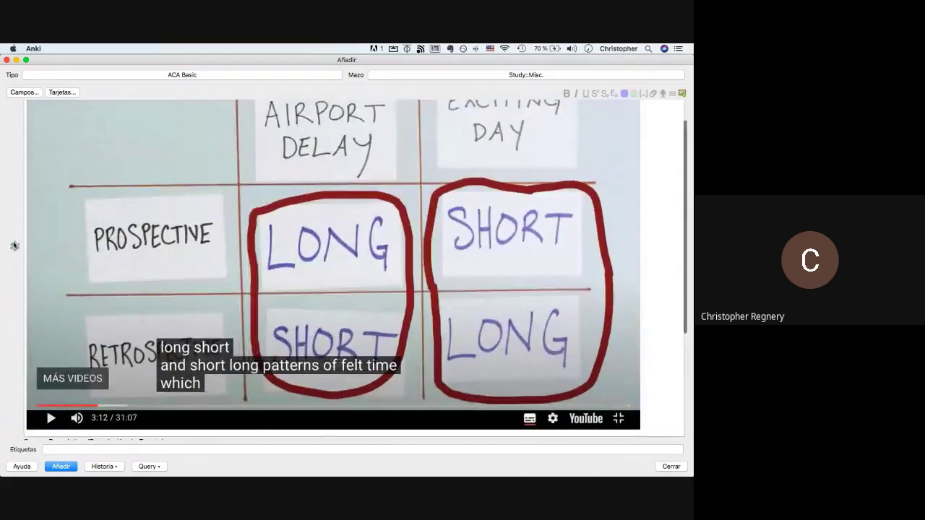
{"action": "scroll", "coordinate": [14, 246], "scroll_direction": "down", "scroll_amount": 5}
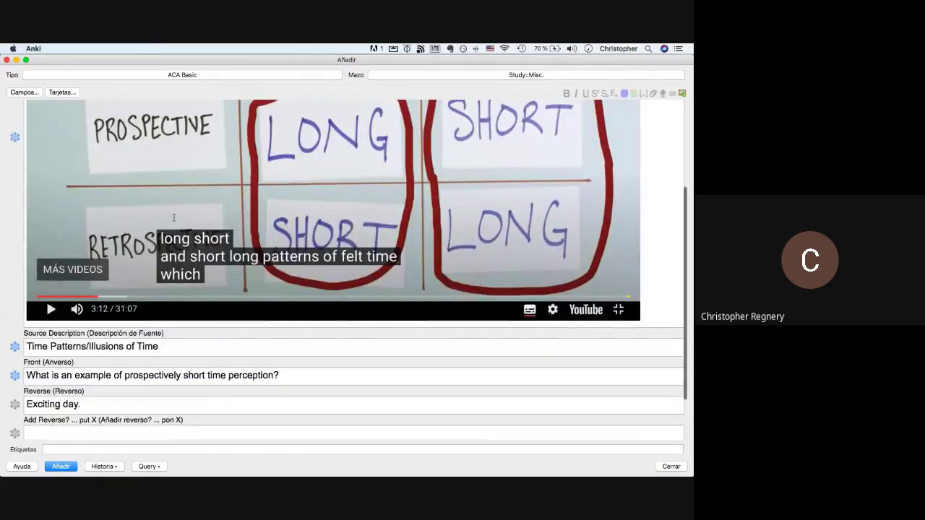
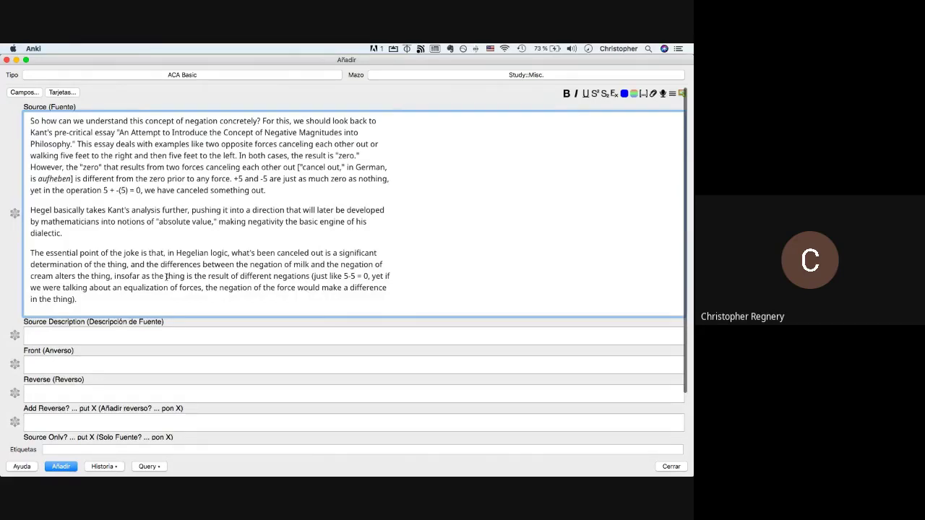
Enter "'An attempt to introduce the concept of negative magnitudes into philosophy.'" as the first line of the Source Description.
{"action": "left_click", "coordinate": [100, 334]}
{"action": "type", "text": "'An at"}
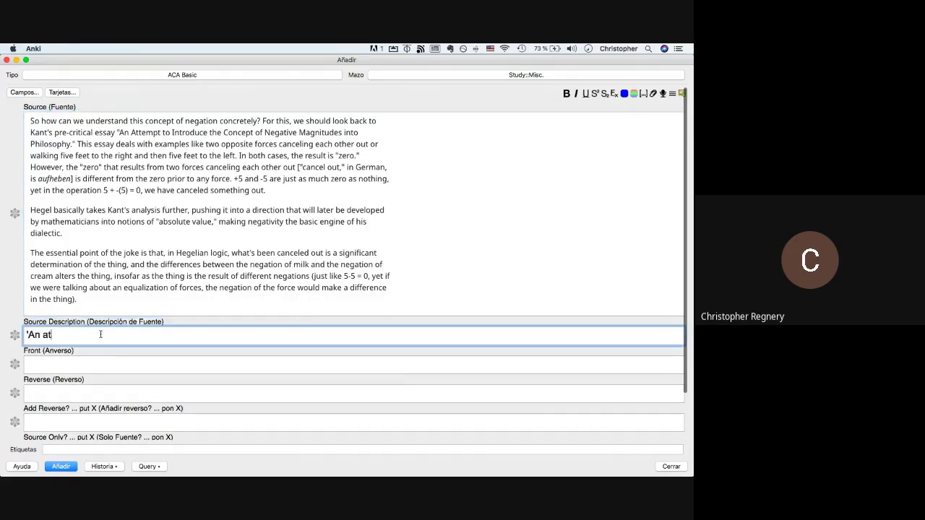
{"action": "type", "text": "tempt to introduce the conc"}
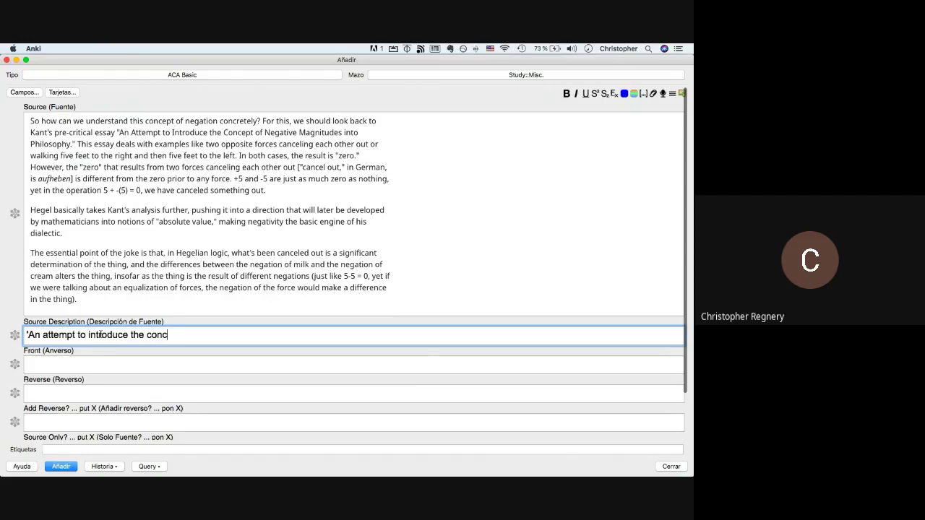
{"action": "type", "text": "ept of negative ma"}
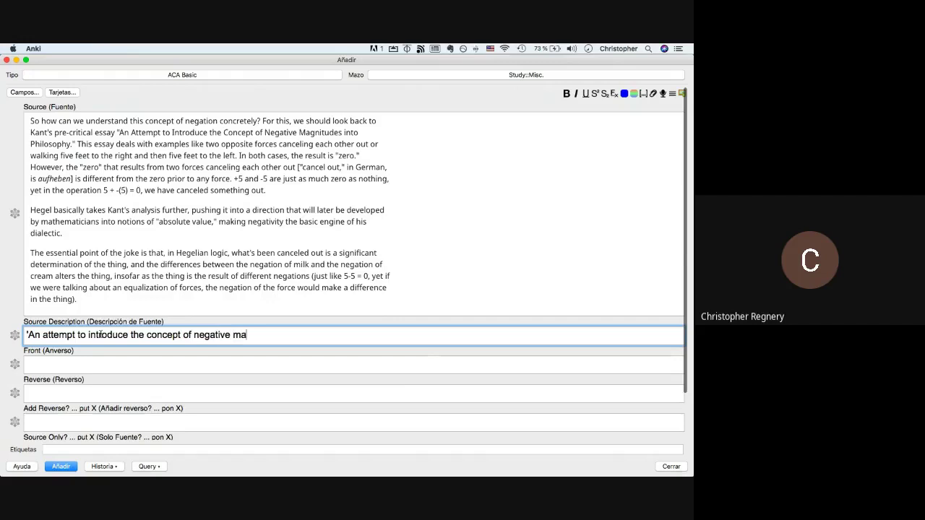
{"action": "type", "text": "gnitudes into p"}
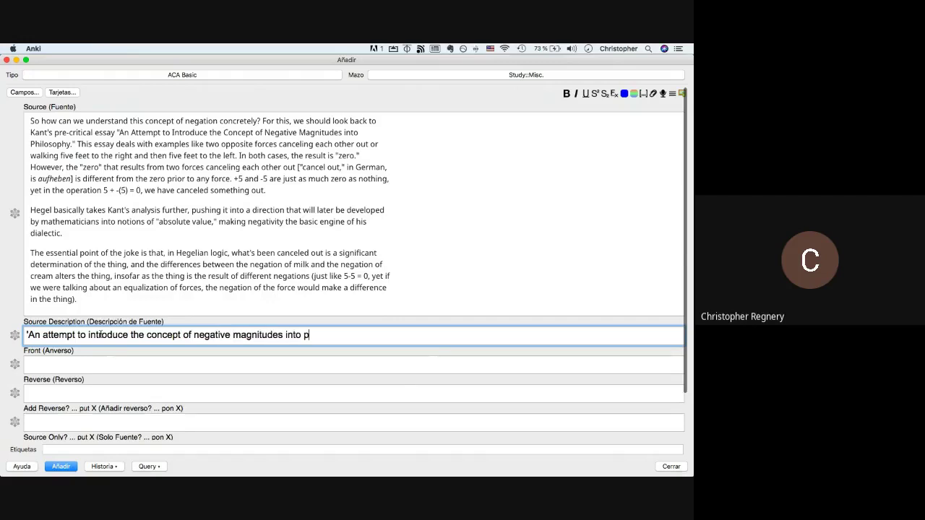
{"action": "type", "text": "hilosophy.'"}
{"action": "key", "text": "Return"}
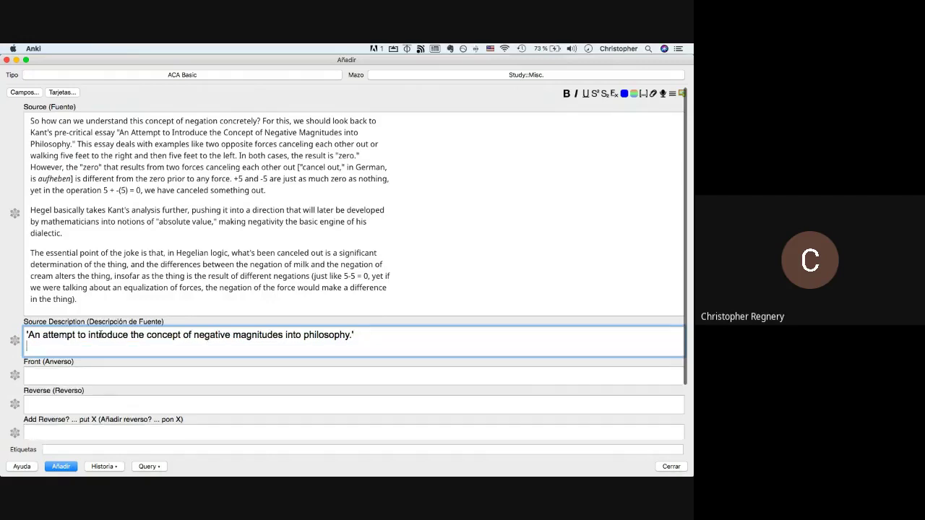
{"action": "key", "text": "Return"}
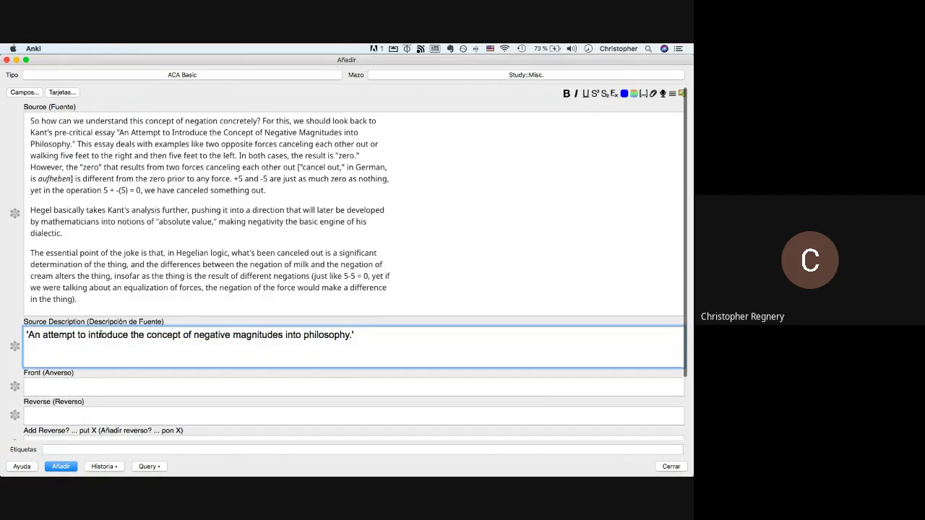
{"action": "key", "text": "BackSpace"}
{"action": "key", "text": "BackSpace"}
Add the example lines "-2 opposite forces canceling each other out" and "-Walking five feet to the right and then five feet to the left.".
{"action": "type", "text": "-2 o"}
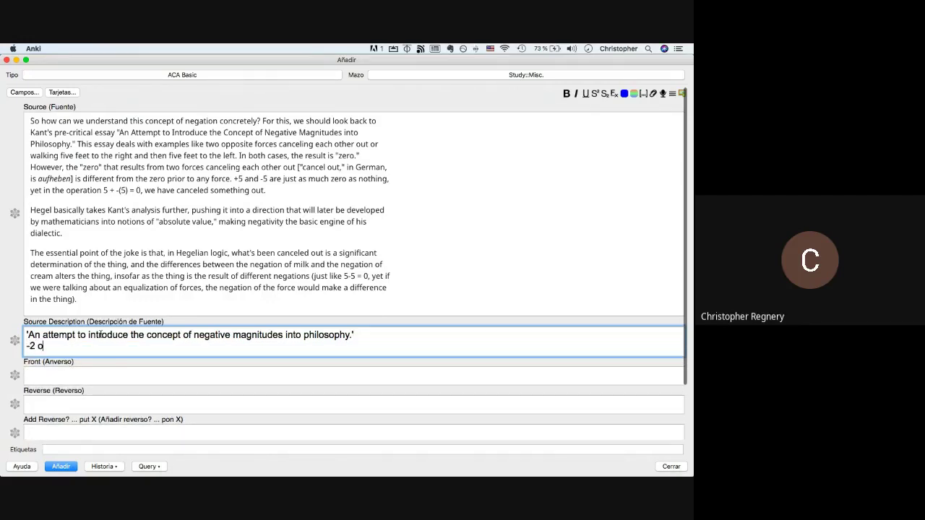
{"action": "type", "text": "pposite forces cancelling "}
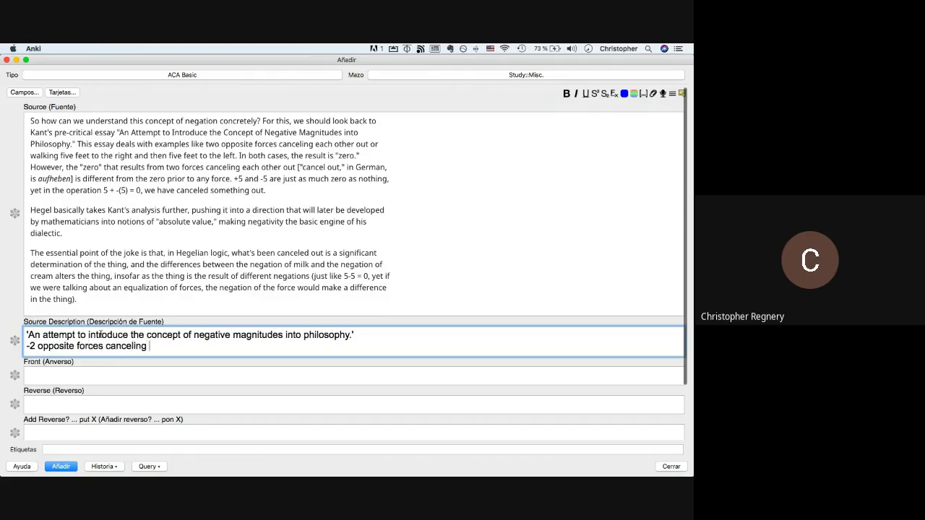
{"action": "type", "text": "each other out"}
{"action": "key", "text": "Return"}
{"action": "type", "text": "-Wa"}
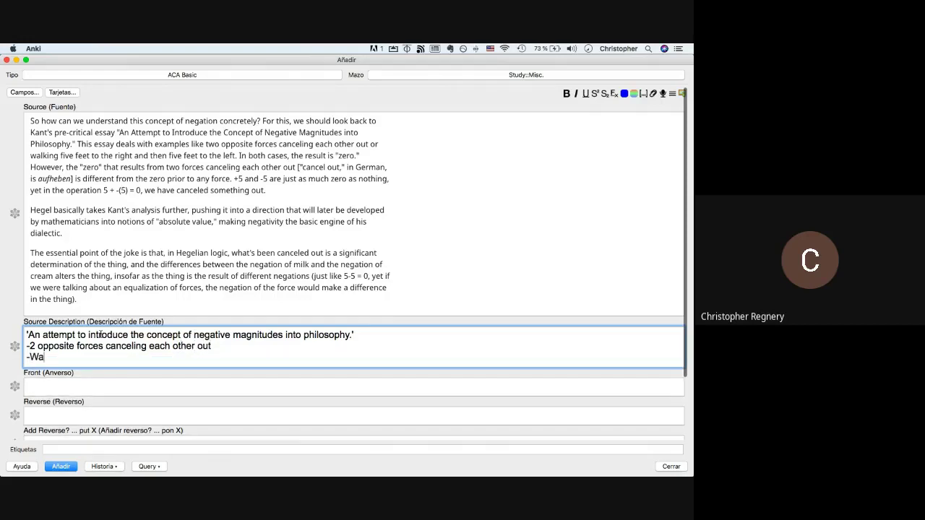
{"action": "type", "text": "lking five feet to the right an"}
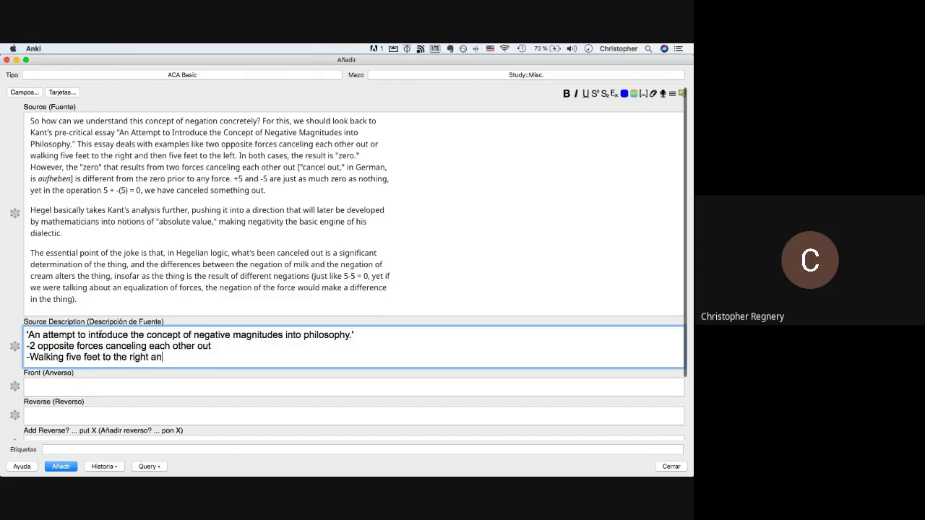
{"action": "type", "text": "d then five feet to the left."}
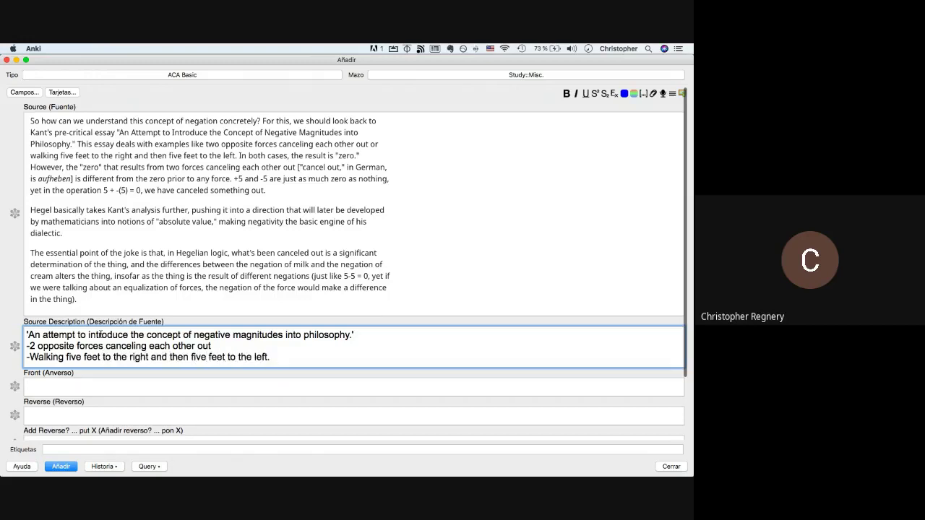
Add the line "Both cases? Result is zero. But the zeros are different." with "But the zeros are different" in bold.
{"action": "key", "text": "Return"}
{"action": "type", "text": "Both cas"}
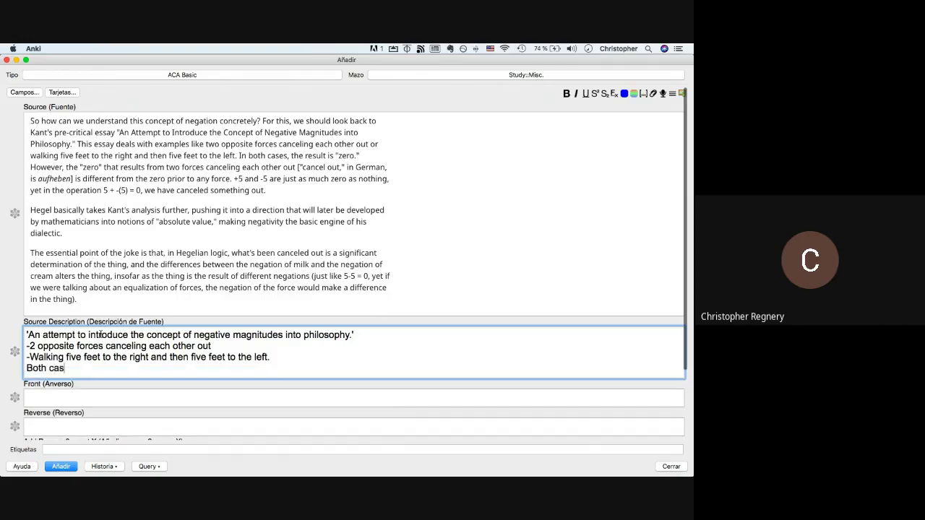
{"action": "type", "text": "es? Result is zero."}
{"action": "key", "text": "super+b"}
{"action": "type", "text": "But"}
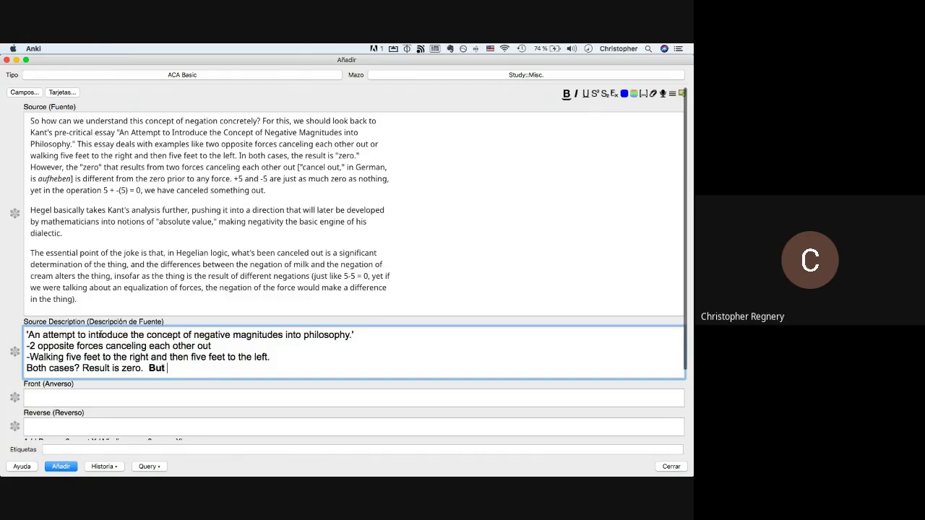
{"action": "type", "text": " the zeros are different."}
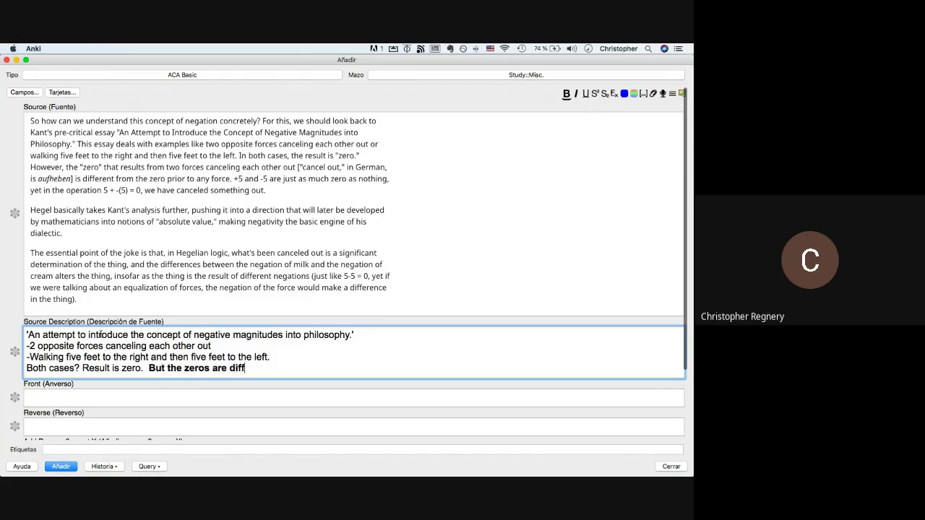
{"action": "key", "text": "super+b"}
Start a separate paragraph in the Source Description with "Canceled out - aufheben (German) -", putting "aufheben" in italics.
{"action": "key", "text": "Return"}
{"action": "key", "text": "Return"}
{"action": "type", "text": "Canc"}
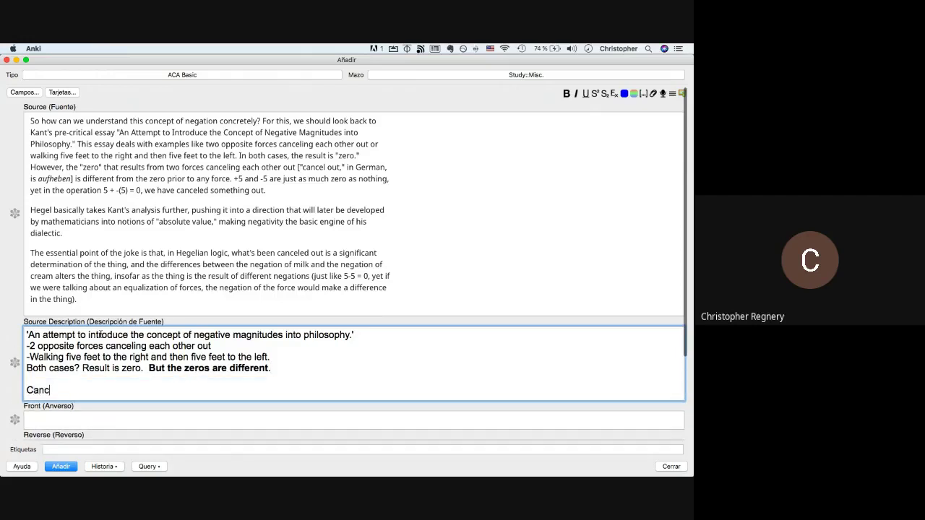
{"action": "type", "text": "eled out -"}
{"action": "key", "text": "super+i"}
{"action": "type", "text": "aufheben"}
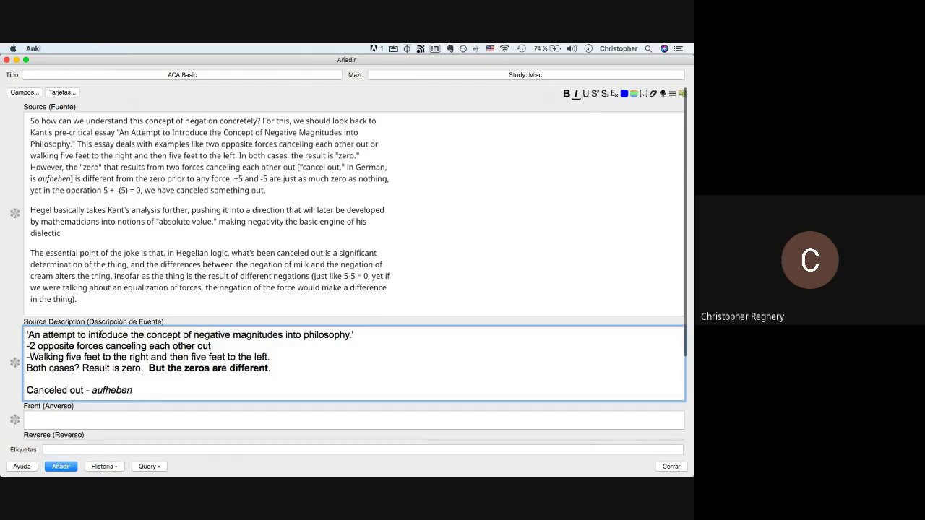
{"action": "type", "text": " (German) -"}
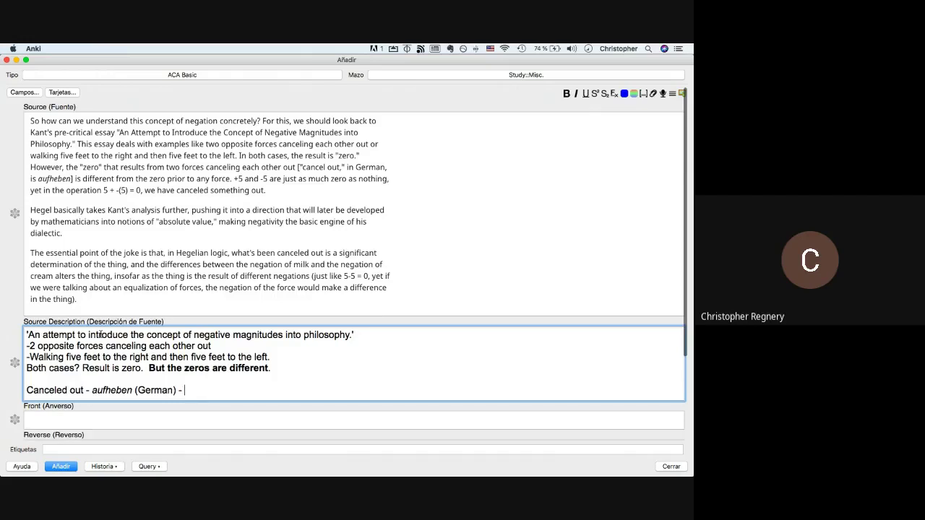
Complete the paragraph with "is different from the zero prior to any force.", making "prior to any force." bold, italic and underlined.
{"action": "type", "text": "is different from the a"}
{"action": "key", "text": "BackSpace"}
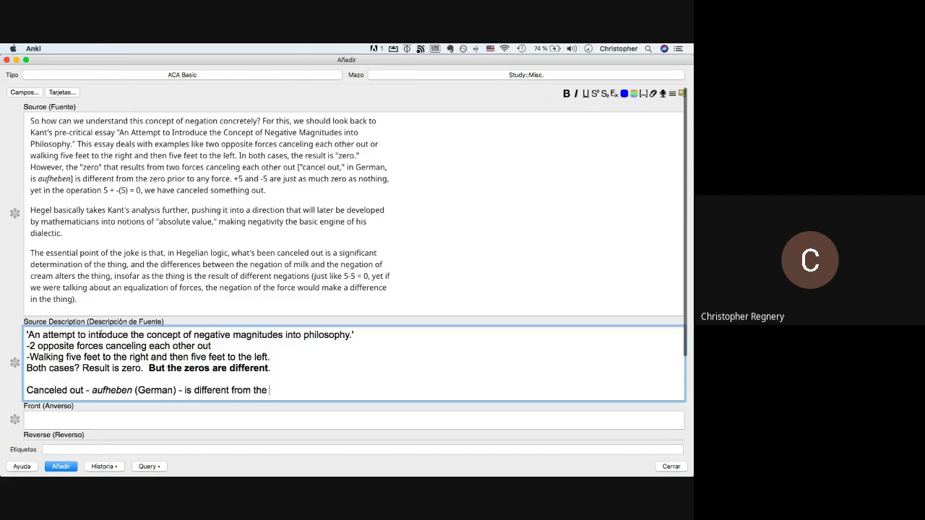
{"action": "type", "text": "zero p"}
{"action": "key", "text": "BackSpace"}
{"action": "type", "text": "prior to any"}
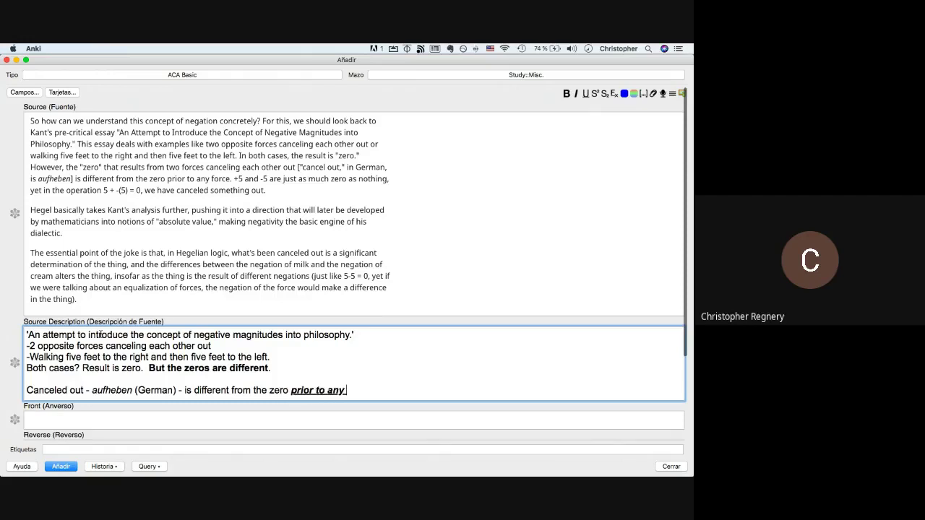
{"action": "type", "text": " force."}
{"action": "key", "text": "Return"}
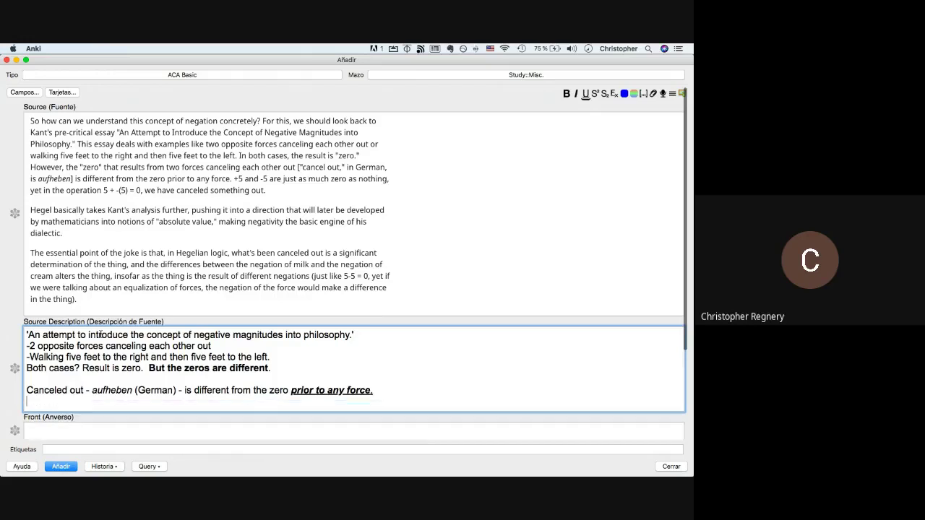
{"action": "key", "text": "BackSpace"}
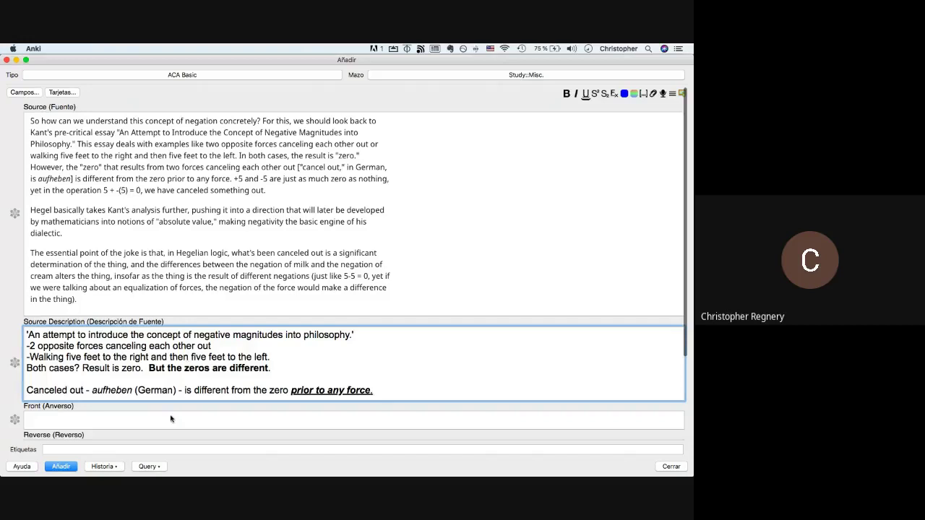
Append "Kant" to the essay title line and add a closing line "? Hegel? Absolute values?" without underlining.
{"action": "left_click", "coordinate": [358, 333]}
{"action": "type", "text": "Kant"}
{"action": "key", "text": "Return"}
{"action": "key", "text": "Return"}
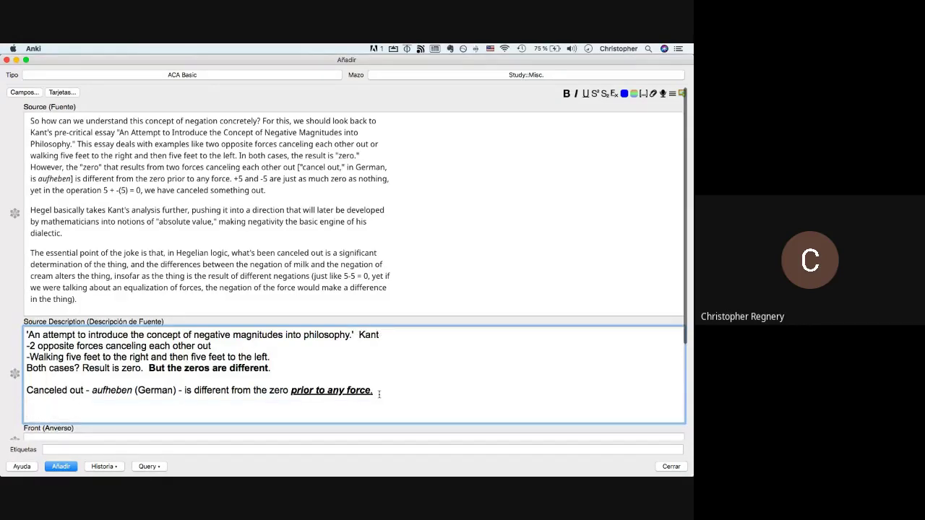
{"action": "type", "text": "Hegel?  Absolut"}
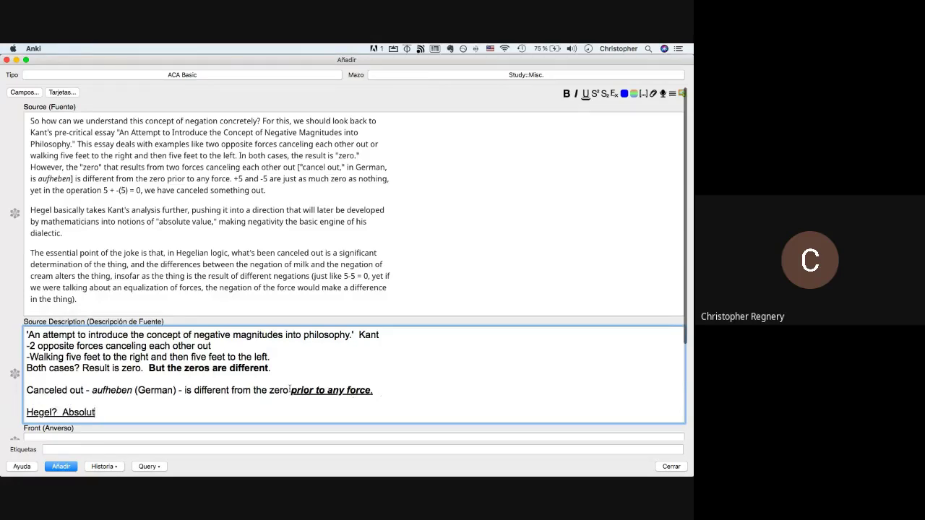
{"action": "type", "text": "e values?"}
{"action": "triple_click", "coordinate": [79, 412]}
{"action": "key", "text": "super+u"}
{"action": "key", "text": "Left"}
{"action": "type", "text": "?"}
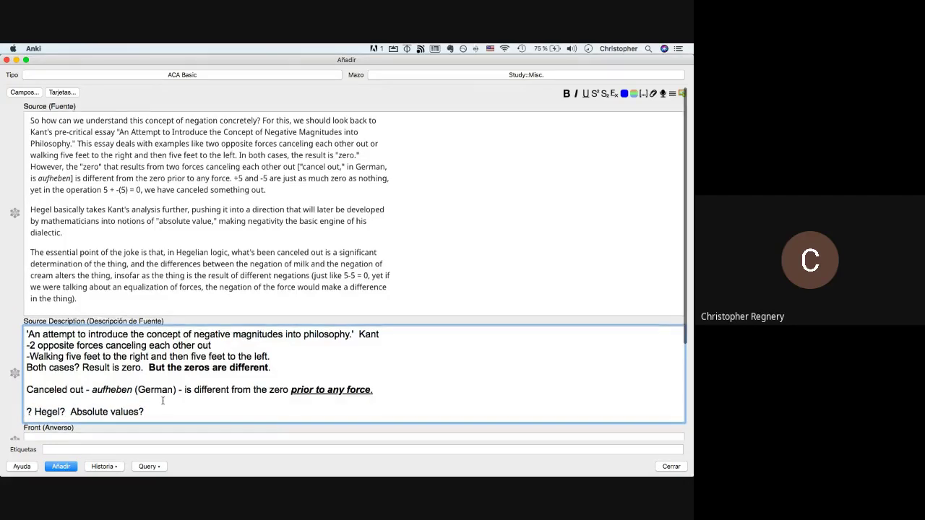
Switch to Chrome and search Google in a new tab for "hegel zero milk cream".
{"action": "scroll", "coordinate": [163, 400], "scroll_direction": "down", "scroll_amount": 2}
{"action": "scroll", "coordinate": [162, 401], "scroll_direction": "down", "scroll_amount": 1}
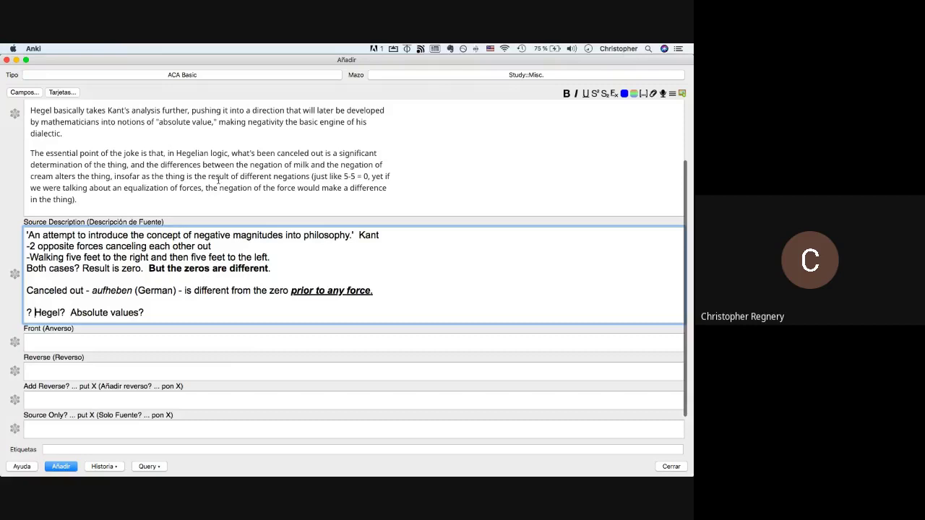
{"action": "scroll", "coordinate": [218, 181], "scroll_direction": "up", "scroll_amount": 1}
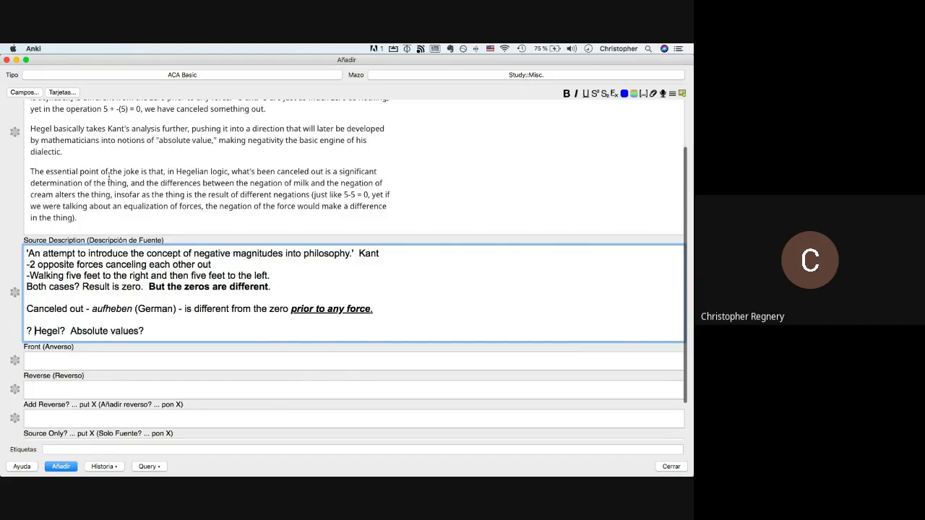
{"action": "scroll", "coordinate": [100, 173], "scroll_direction": "up", "scroll_amount": 1}
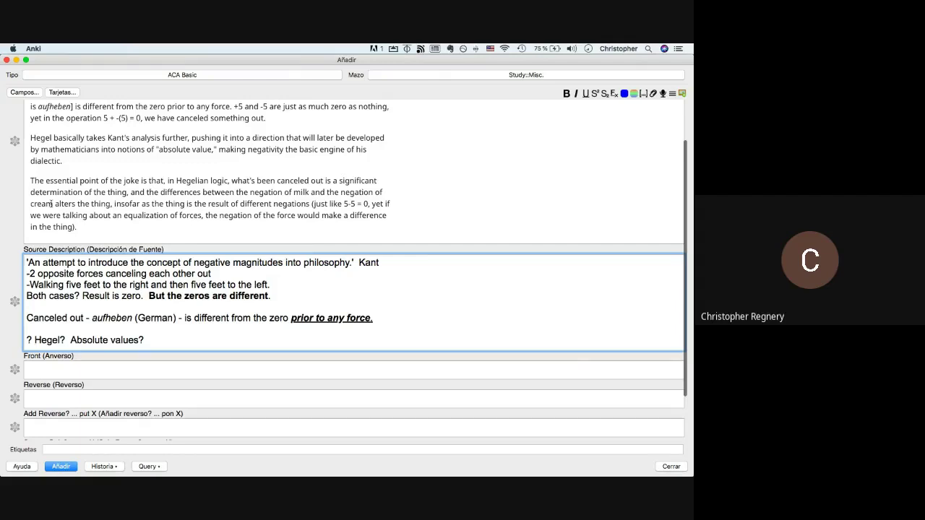
{"action": "key", "text": "super+Tab"}
{"action": "key", "text": "super+Tab"}
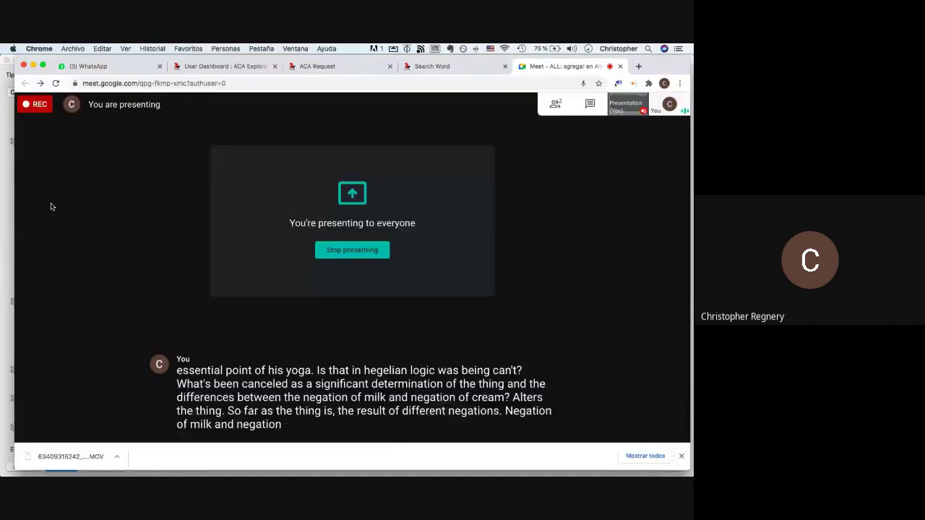
{"action": "key", "text": "super+t"}
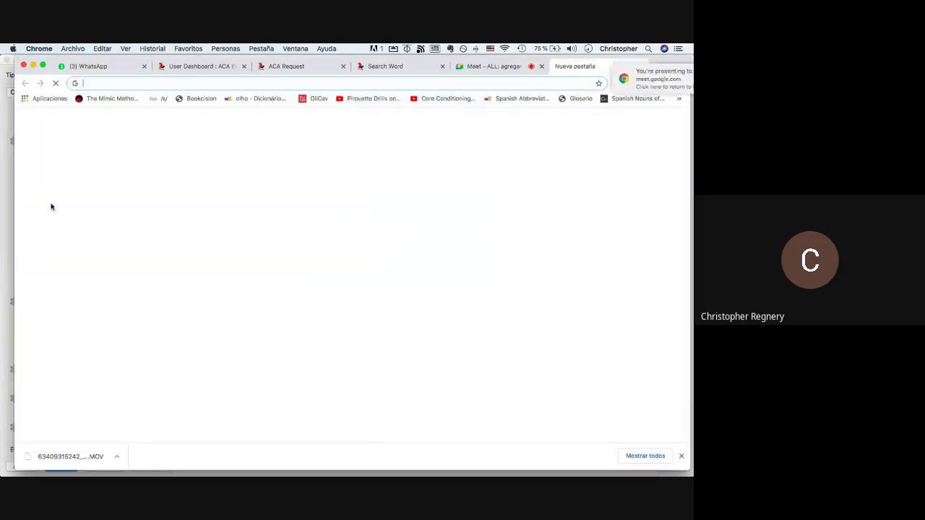
{"action": "type", "text": "hegel zero"}
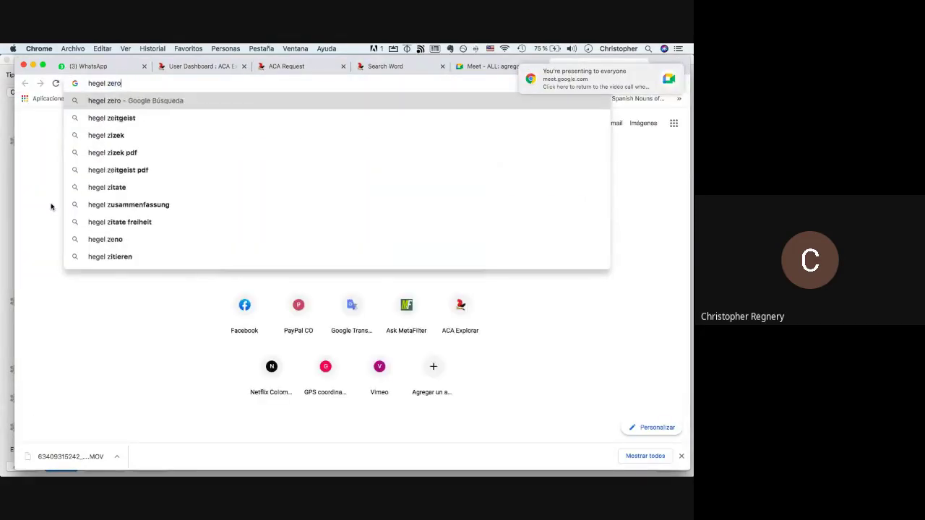
{"action": "type", "text": " milk cream"}
{"action": "key", "text": "Return"}
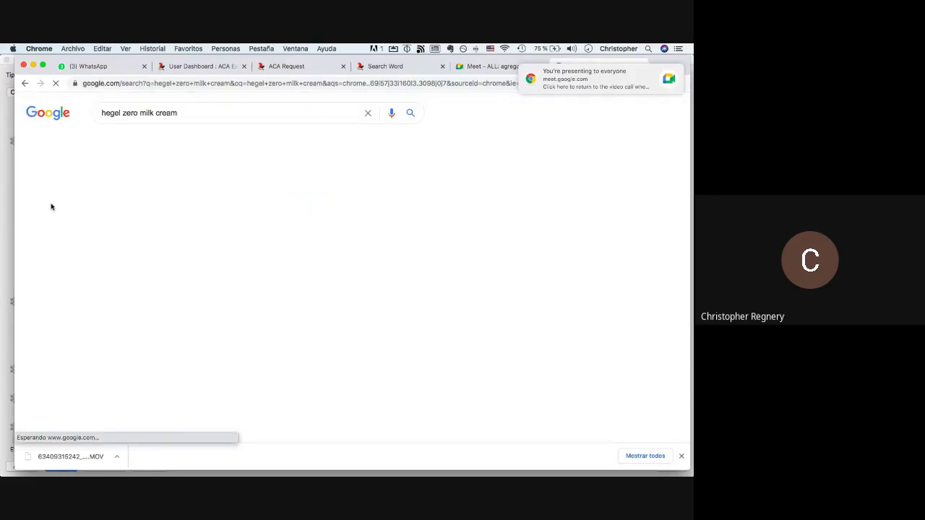
Open the search result "Can a computer program register coffee without milk ..." in a separate tab.
{"action": "scroll", "coordinate": [109, 188], "scroll_direction": "down", "scroll_amount": 10}
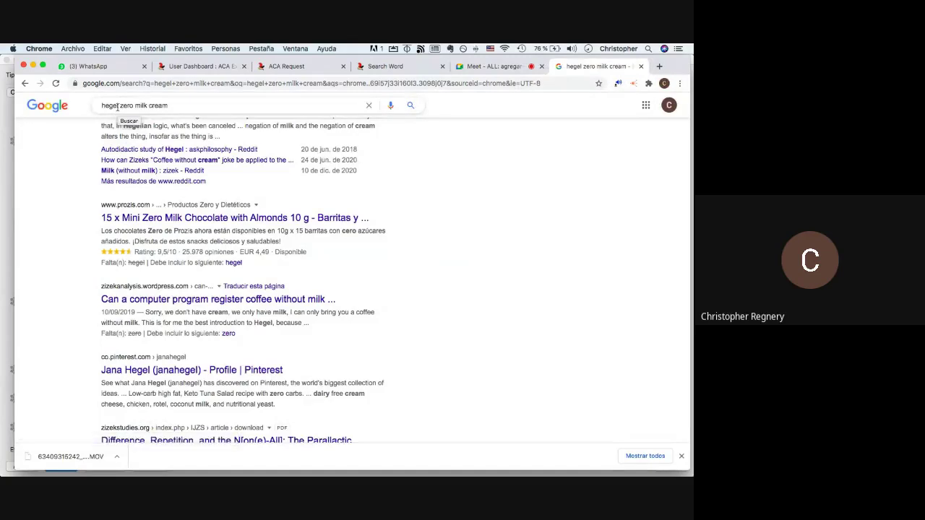
{"action": "left_click", "coordinate": [202, 300], "text": "super"}
{"action": "scroll", "coordinate": [201, 304], "scroll_direction": "down", "scroll_amount": 4}
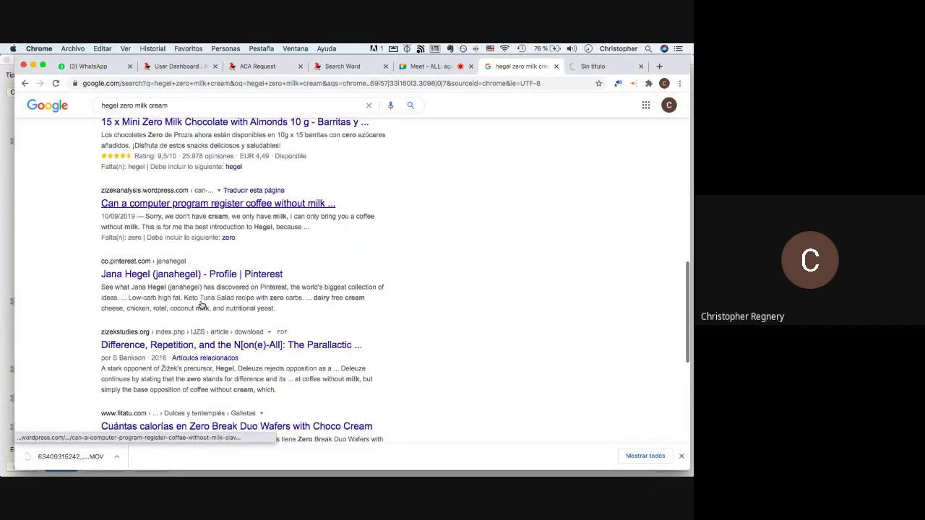
Refine the Google search to "hegelian zero milk cream".
{"action": "scroll", "coordinate": [207, 283], "scroll_direction": "up", "scroll_amount": 5}
{"action": "scroll", "coordinate": [216, 246], "scroll_direction": "up", "scroll_amount": 10}
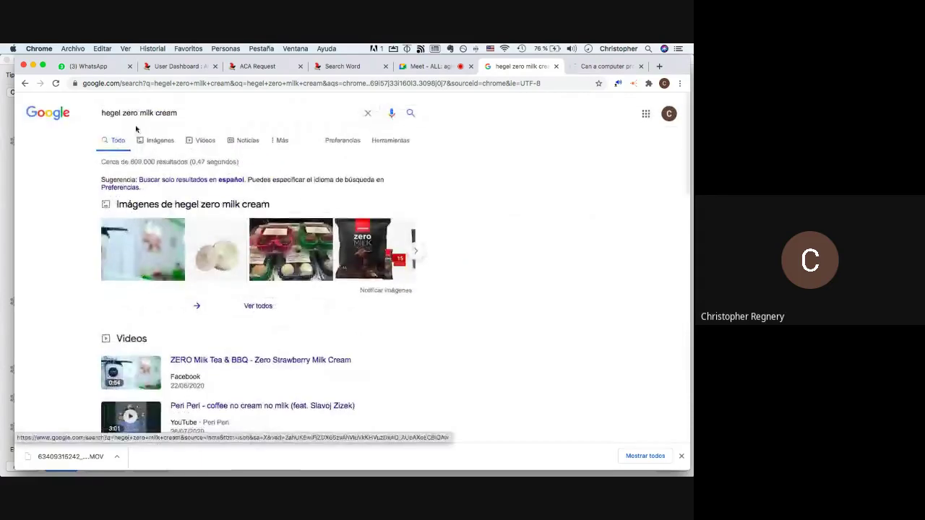
{"action": "left_click", "coordinate": [120, 112]}
{"action": "type", "text": "ian"}
{"action": "key", "text": "Return"}
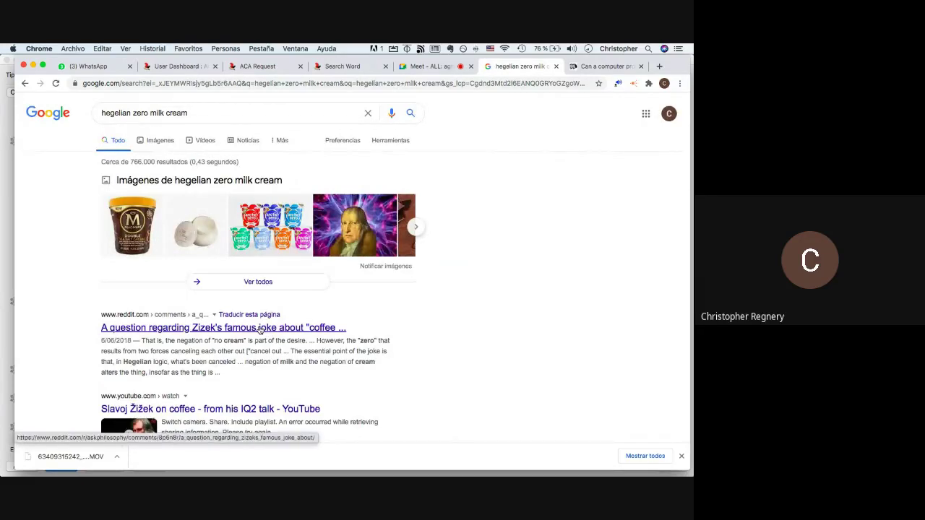
Open the Reddit thread on Zizek's "coffee without cream" joke in a separate tab and read the Hegelian negation answer and comments.
{"action": "left_click", "coordinate": [260, 329], "text": "super"}
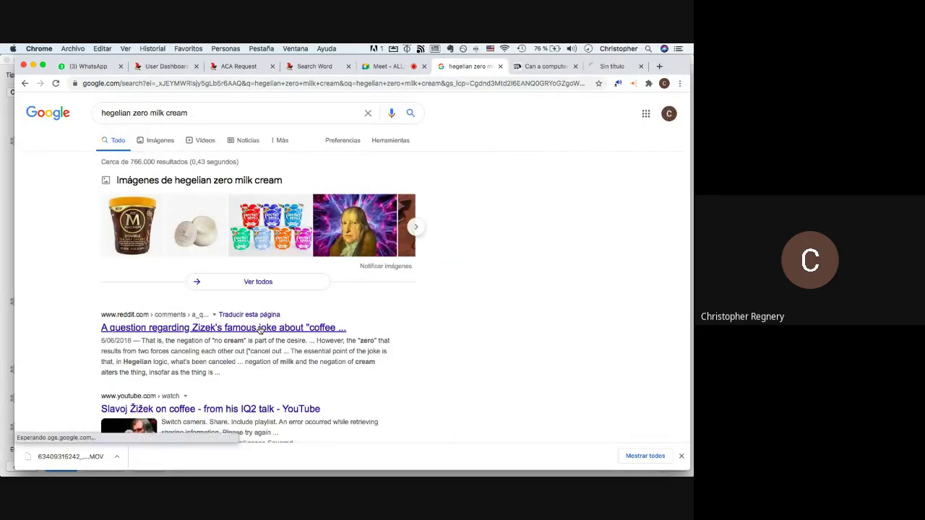
{"action": "left_click", "coordinate": [598, 71]}
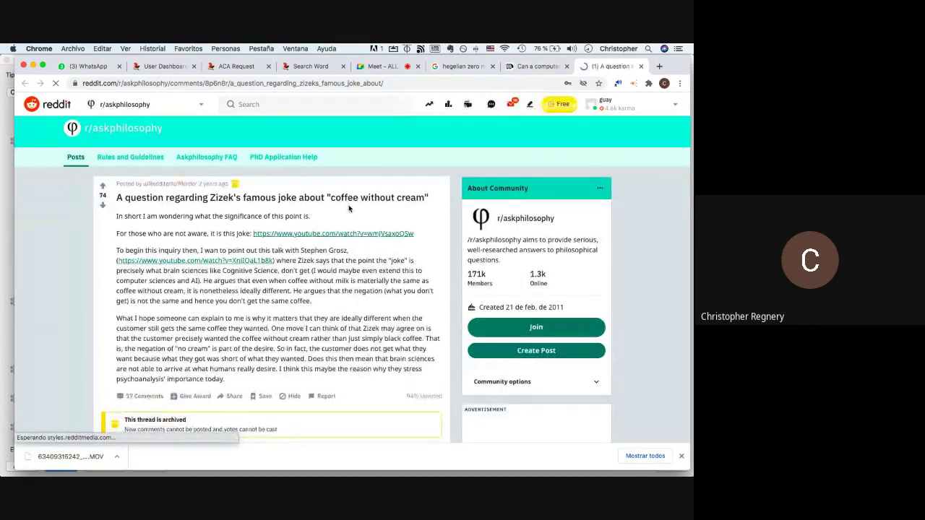
{"action": "scroll", "coordinate": [349, 209], "scroll_direction": "down", "scroll_amount": 1}
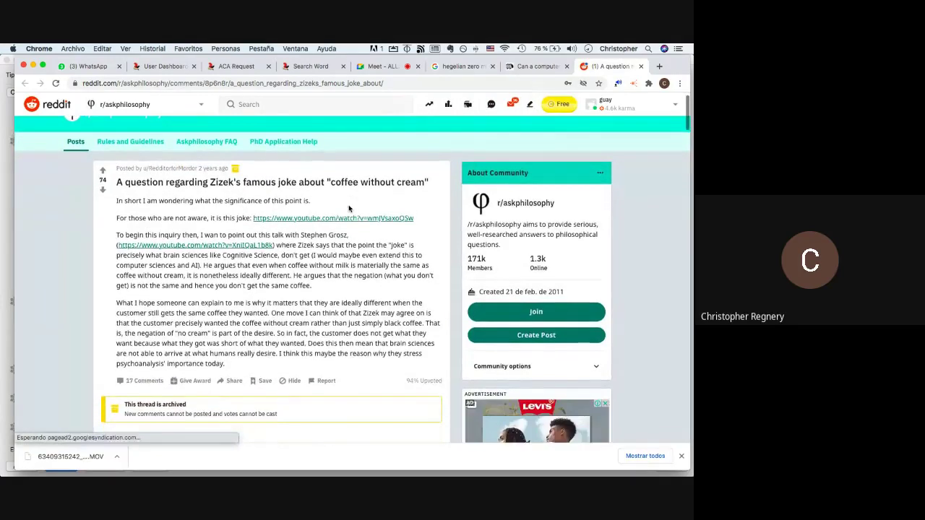
{"action": "scroll", "coordinate": [349, 209], "scroll_direction": "down", "scroll_amount": 2}
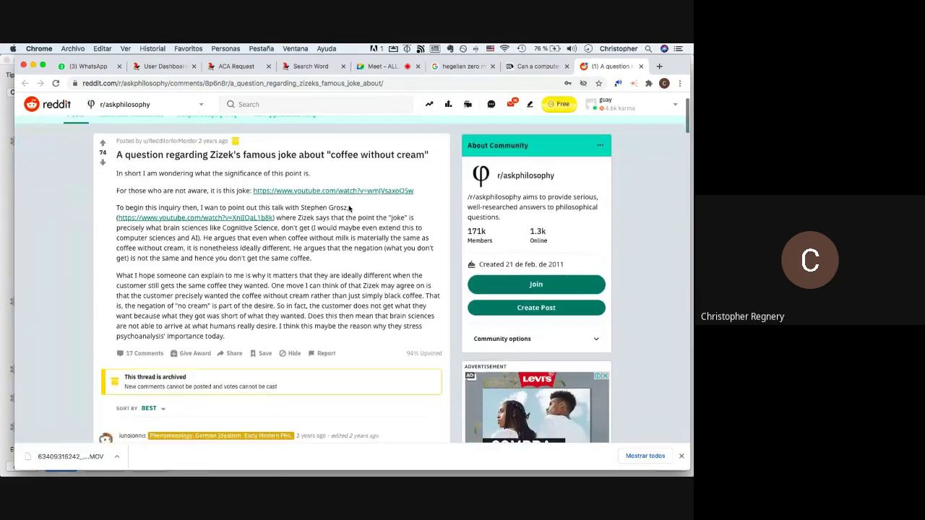
{"action": "scroll", "coordinate": [349, 209], "scroll_direction": "down", "scroll_amount": 8}
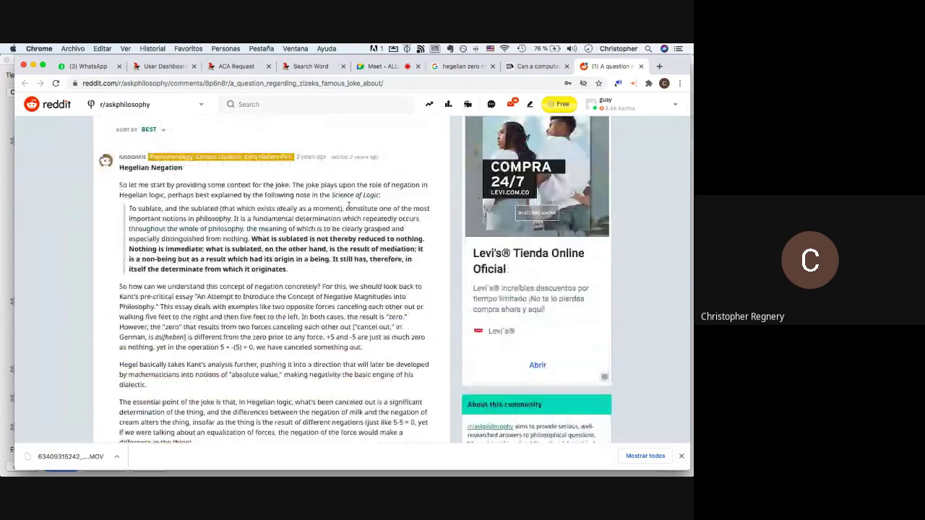
{"action": "scroll", "coordinate": [189, 228], "scroll_direction": "down", "scroll_amount": 2}
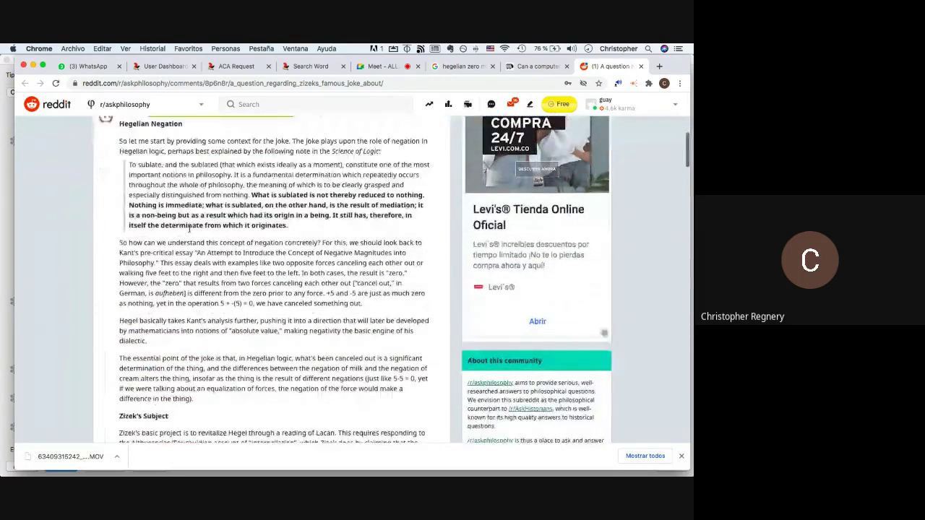
{"action": "scroll", "coordinate": [190, 229], "scroll_direction": "down", "scroll_amount": 6}
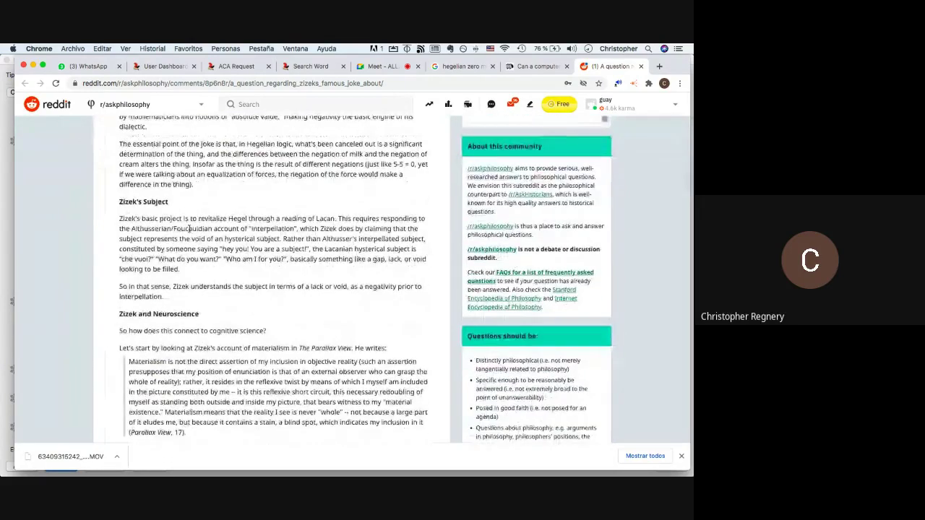
{"action": "scroll", "coordinate": [189, 228], "scroll_direction": "down", "scroll_amount": 5}
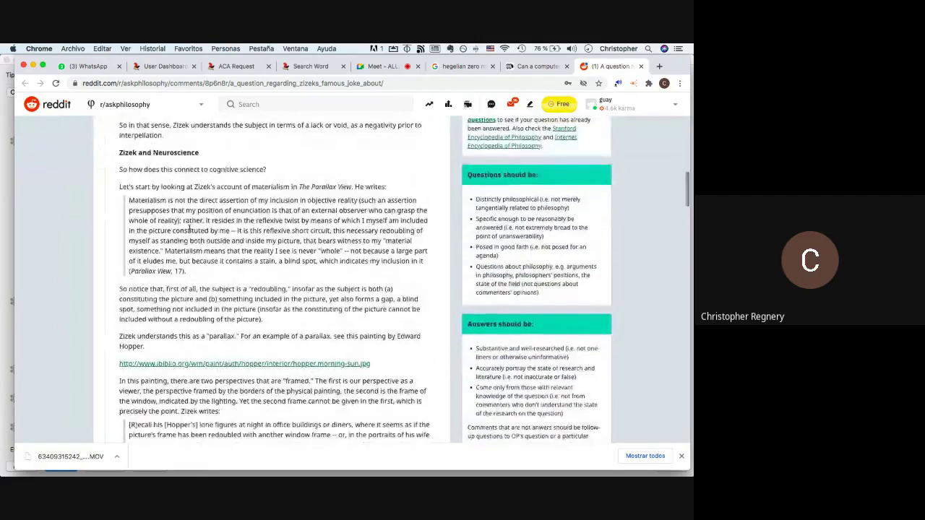
{"action": "scroll", "coordinate": [189, 228], "scroll_direction": "down", "scroll_amount": 1}
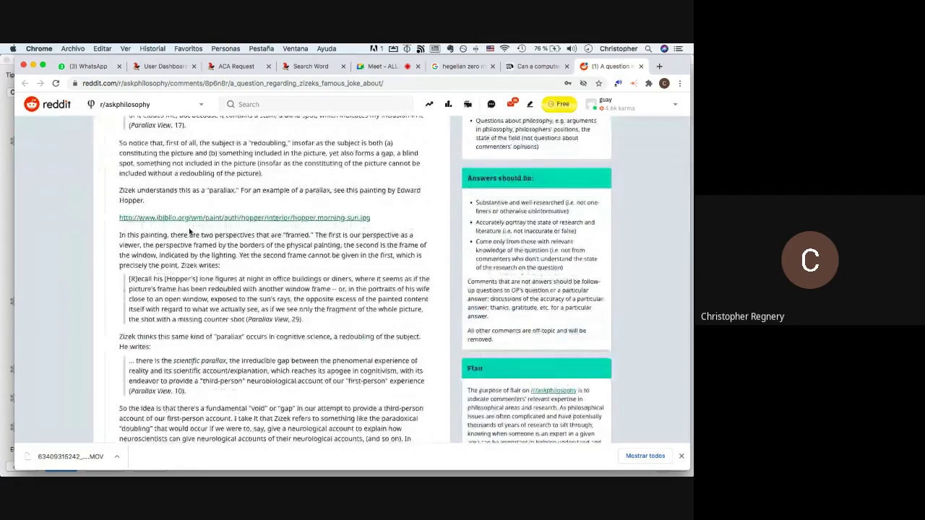
{"action": "scroll", "coordinate": [189, 229], "scroll_direction": "down", "scroll_amount": 5}
{"action": "scroll", "coordinate": [189, 230], "scroll_direction": "down", "scroll_amount": 15}
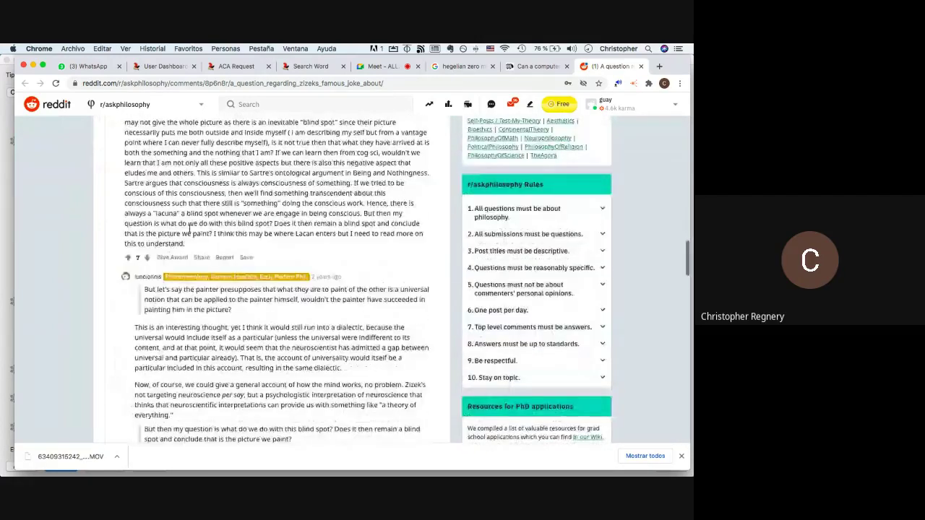
{"action": "scroll", "coordinate": [190, 230], "scroll_direction": "down", "scroll_amount": 3}
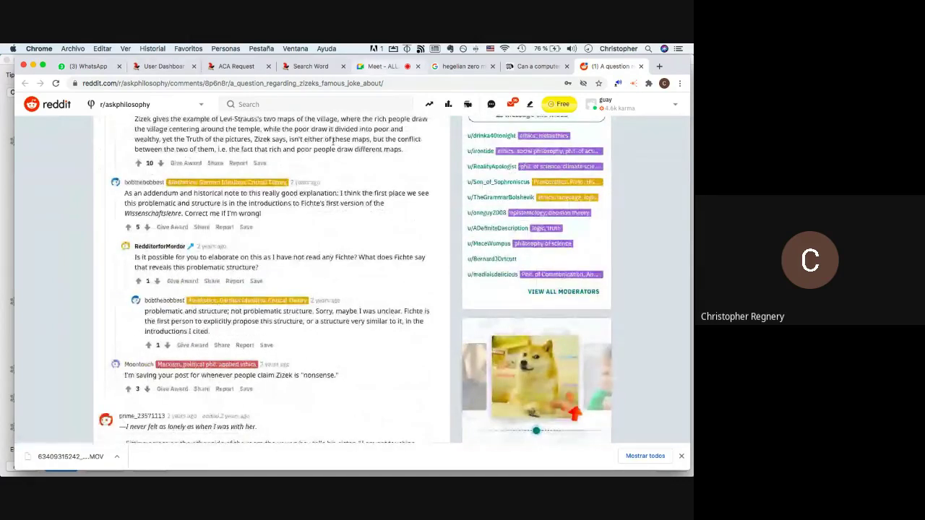
{"action": "scroll", "coordinate": [306, 182], "scroll_direction": "down", "scroll_amount": 6}
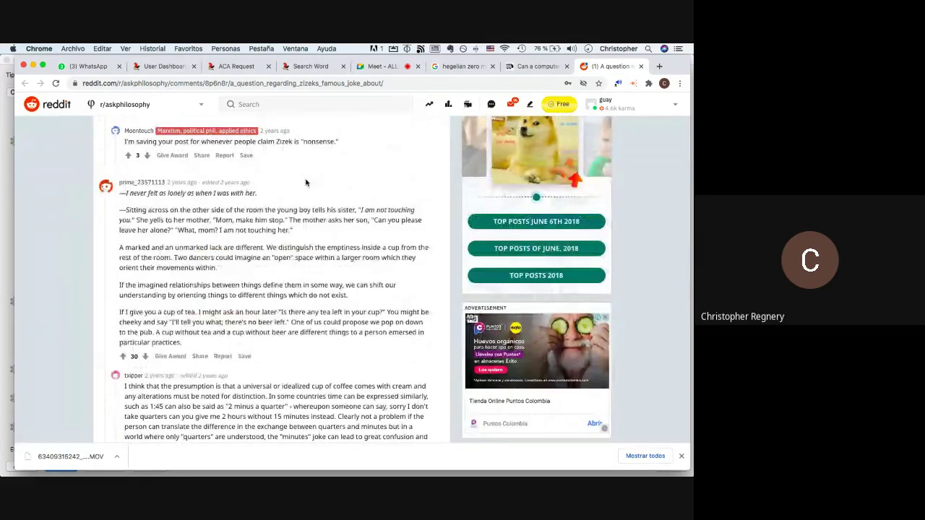
{"action": "scroll", "coordinate": [305, 183], "scroll_direction": "down", "scroll_amount": 1}
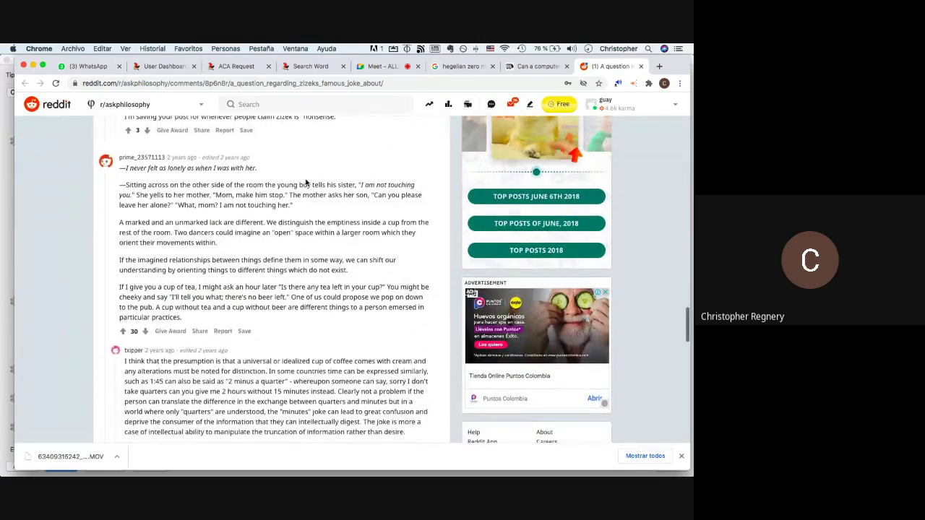
Copy the two-line coffee without cream/milk dialogue from the Žižekian Analysis article and paste it below the Hegel line in Anki's Source Description.
{"action": "left_click", "coordinate": [537, 66]}
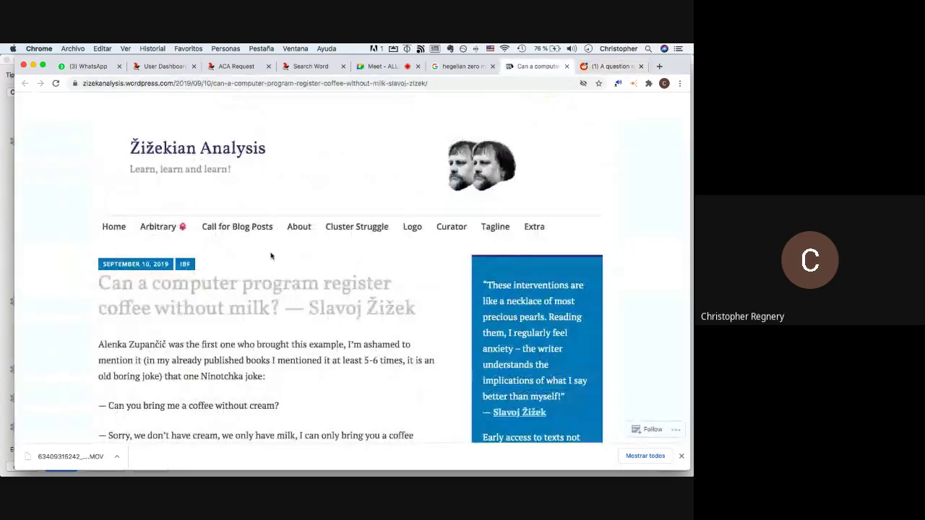
{"action": "scroll", "coordinate": [196, 245], "scroll_direction": "down", "scroll_amount": 3}
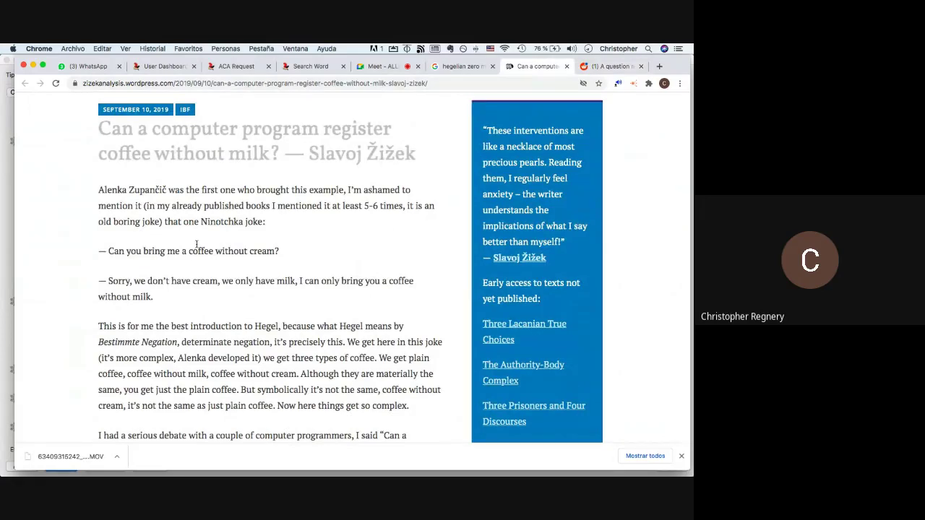
{"action": "left_click_drag", "start_coordinate": [185, 305], "coordinate": [100, 251]}
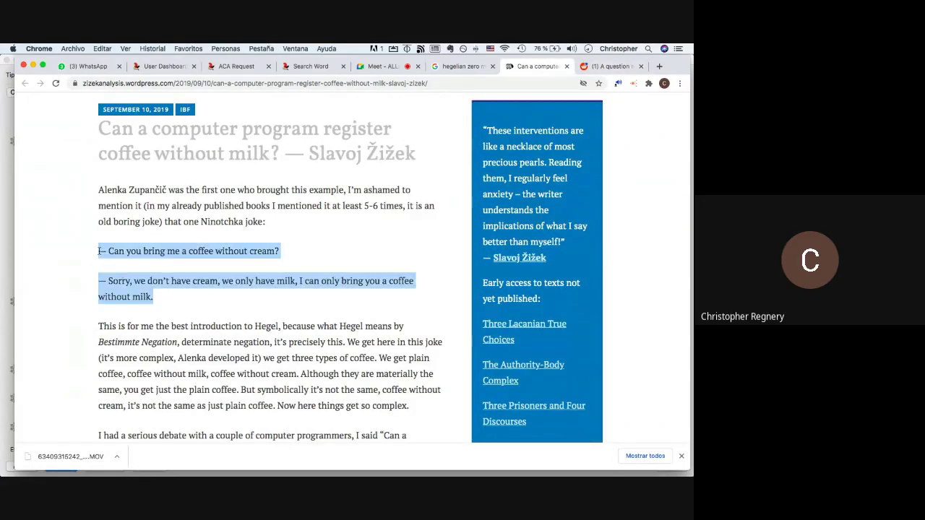
{"action": "key", "text": "super+c"}
{"action": "key", "text": "super+Tab"}
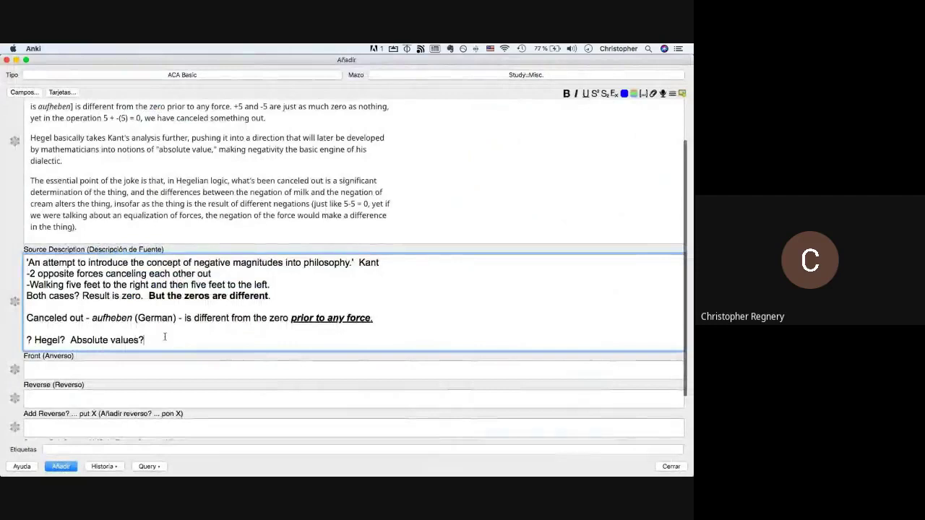
{"action": "key", "text": "Return"}
{"action": "key", "text": "Return"}
{"action": "key", "text": "super+v"}
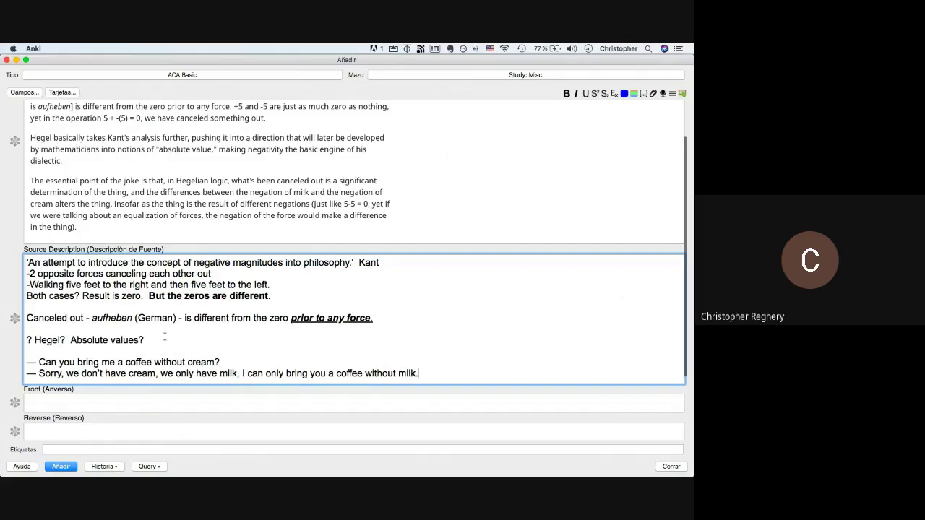
Review the remaining fields of the Hegelian negation note and add it to the Study::Misc. deck.
{"action": "scroll", "coordinate": [165, 337], "scroll_direction": "down", "scroll_amount": 5}
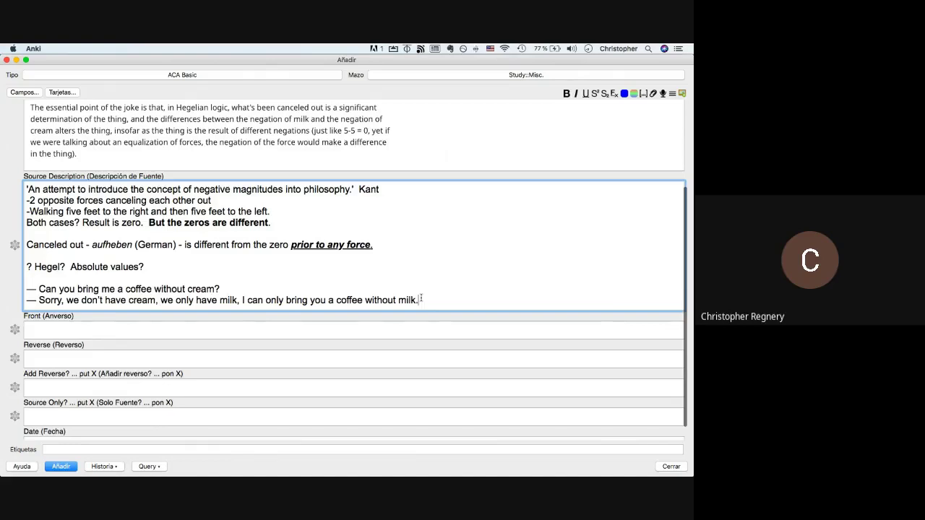
{"action": "scroll", "coordinate": [146, 249], "scroll_direction": "down", "scroll_amount": 1}
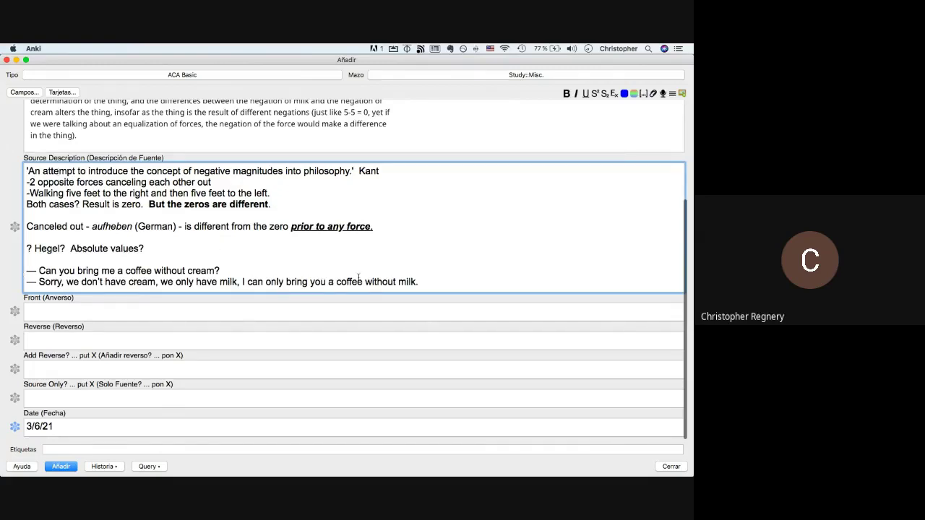
{"action": "scroll", "coordinate": [345, 188], "scroll_direction": "up", "scroll_amount": 2}
{"action": "scroll", "coordinate": [345, 188], "scroll_direction": "up", "scroll_amount": 2}
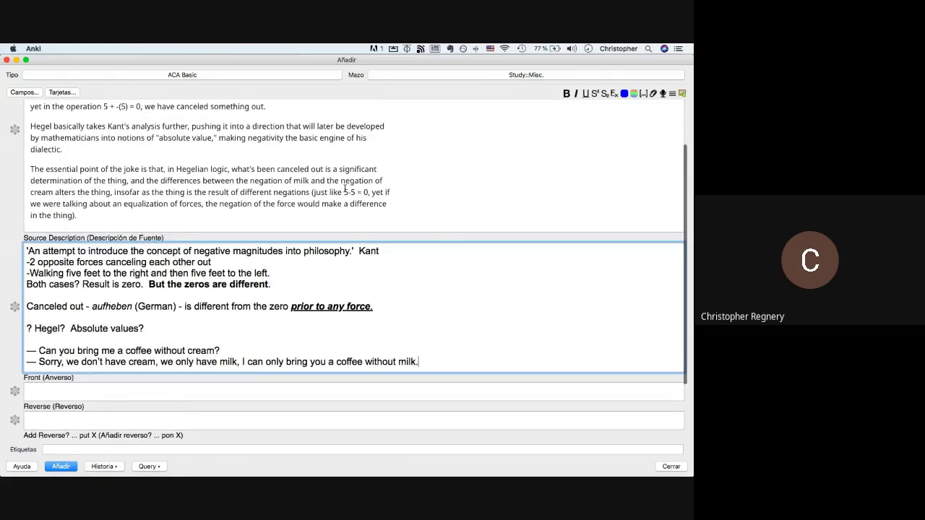
{"action": "scroll", "coordinate": [345, 188], "scroll_direction": "down", "scroll_amount": 4}
{"action": "key", "text": "super+Return"}
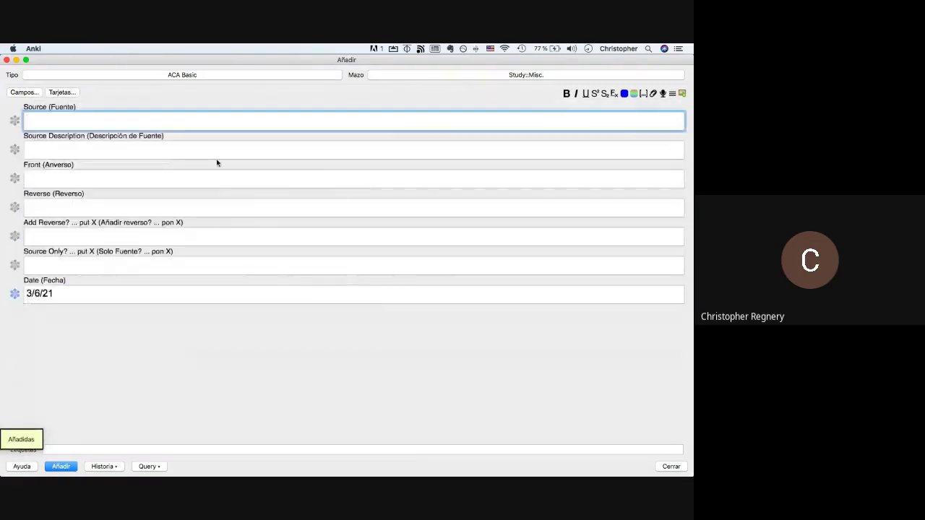
Switch to Finder and delete the "Two Non-Things can be Different" image from the Big Ideas folder.
{"action": "key", "text": "super+Tab"}
{"action": "key", "text": "super+Tab"}
{"action": "key", "text": "super+Tab"}
{"action": "key", "text": "super+Tab"}
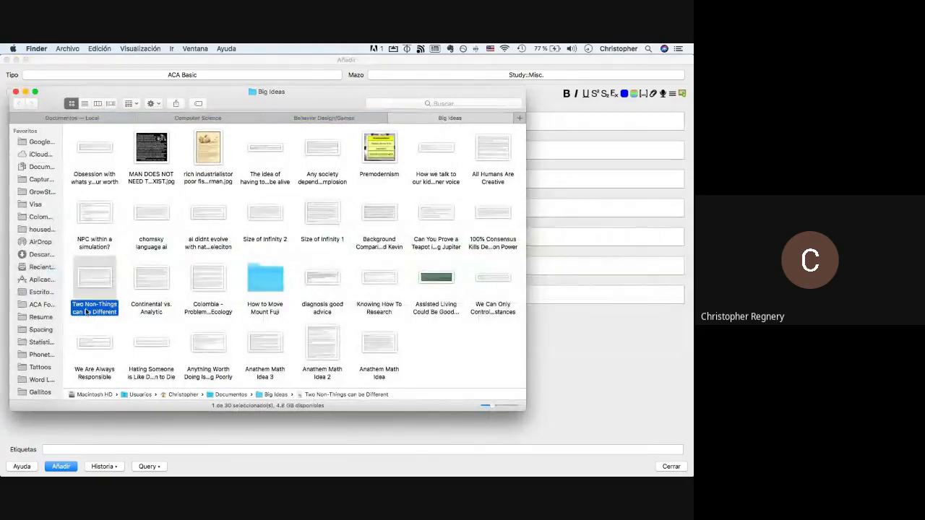
{"action": "key", "text": "super+BackSpace"}
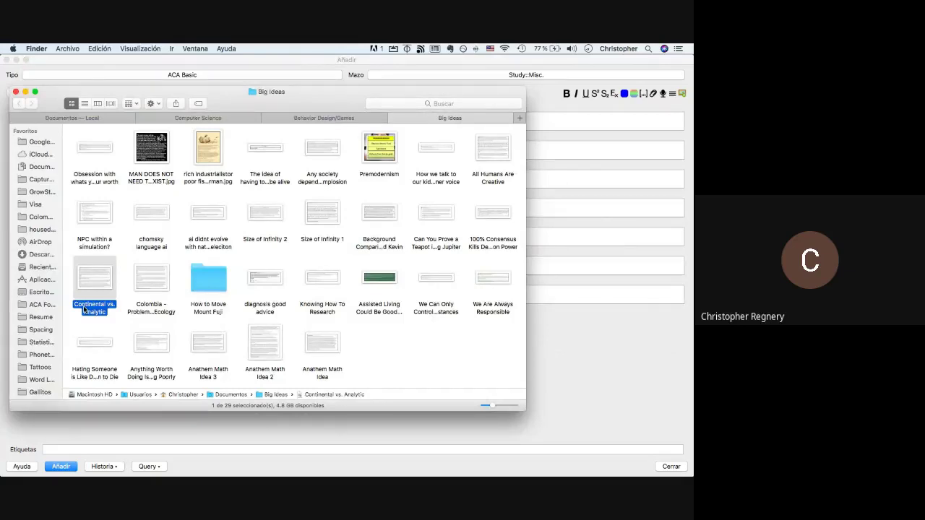
Insert the "Continental vs. Analytic" image as the new Anki note's Source and paste its file name into Source Description.
{"action": "left_click_drag", "start_coordinate": [85, 309], "coordinate": [89, 126]}
{"action": "key", "text": "super+Tab"}
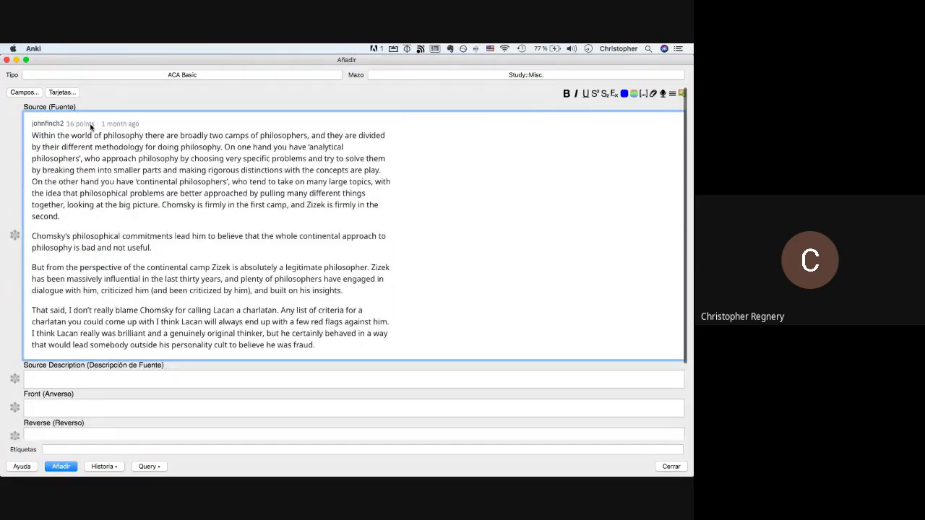
{"action": "left_click", "coordinate": [78, 380]}
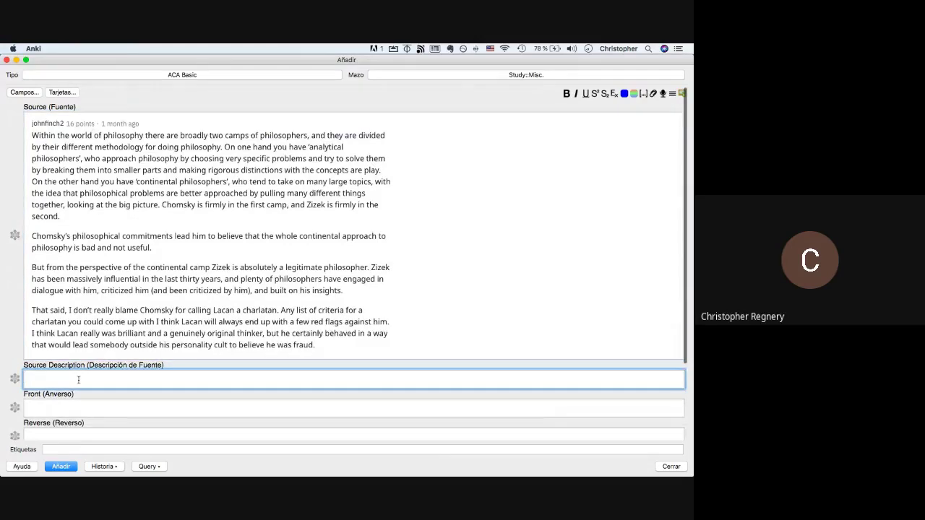
{"action": "key", "text": "super+Tab"}
{"action": "left_click", "coordinate": [95, 309]}
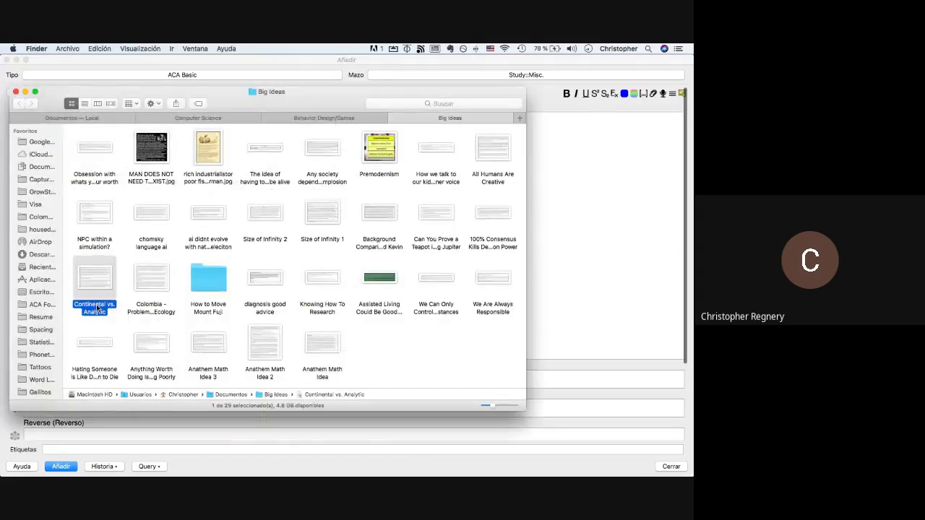
{"action": "key", "text": "super+Tab"}
{"action": "key", "text": "super+Tab"}
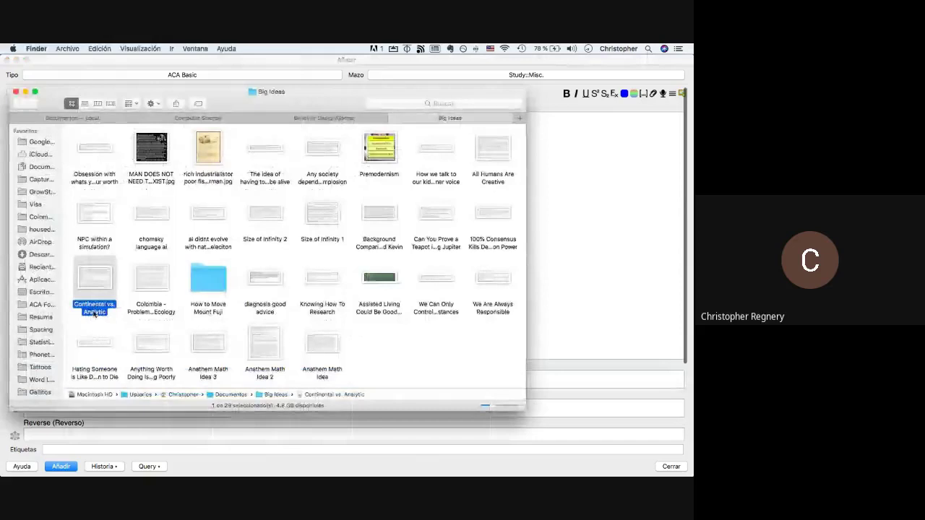
{"action": "key", "text": "super+c"}
{"action": "key", "text": "super+Tab"}
{"action": "key", "text": "super+v"}
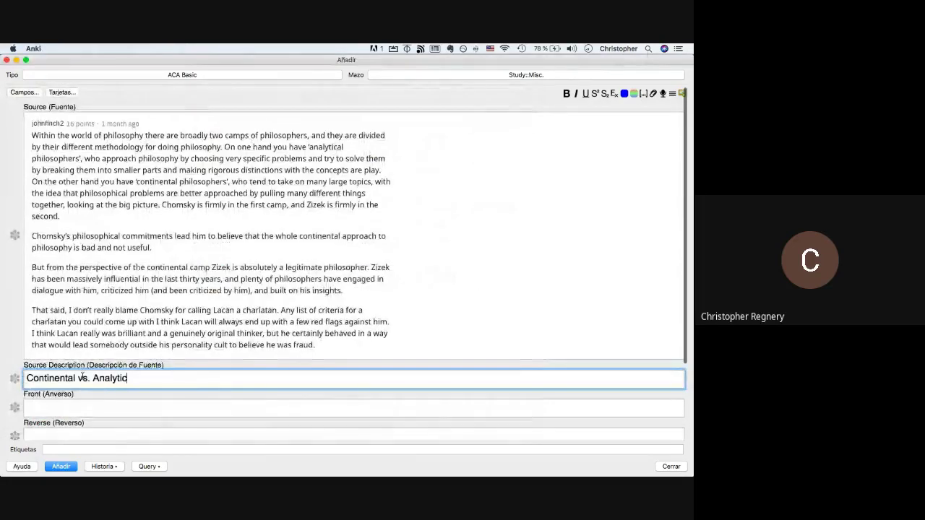
Enter the front question "What are the two main camps of philosophy?" and the reverse answer "continental and analytic".
{"action": "left_click", "coordinate": [66, 413]}
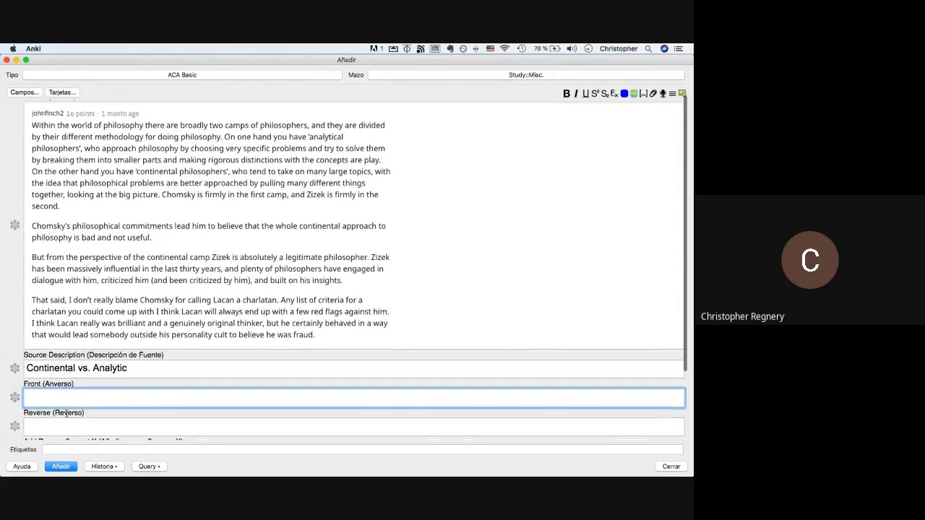
{"action": "type", "text": "T"}
{"action": "type", "text": "What are the two c"}
{"action": "type", "text": "amps "}
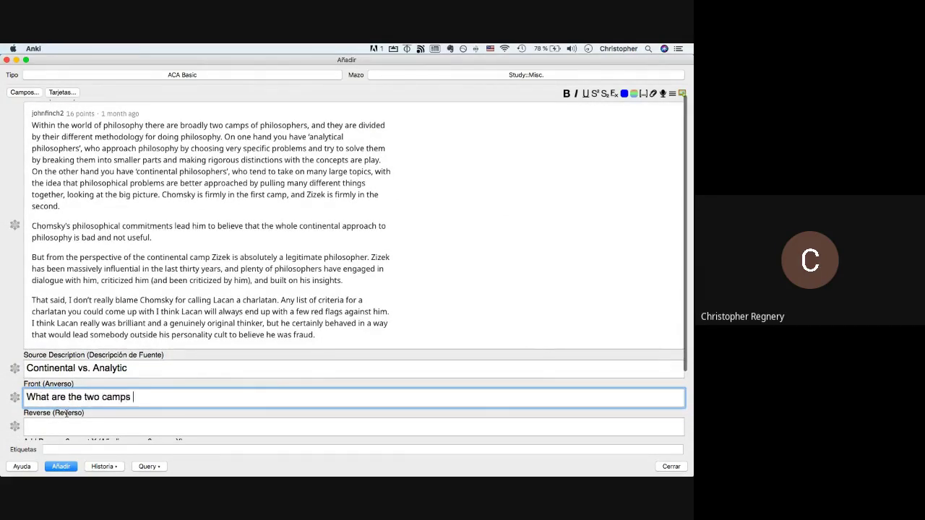
{"action": "type", "text": "of philosophy?"}
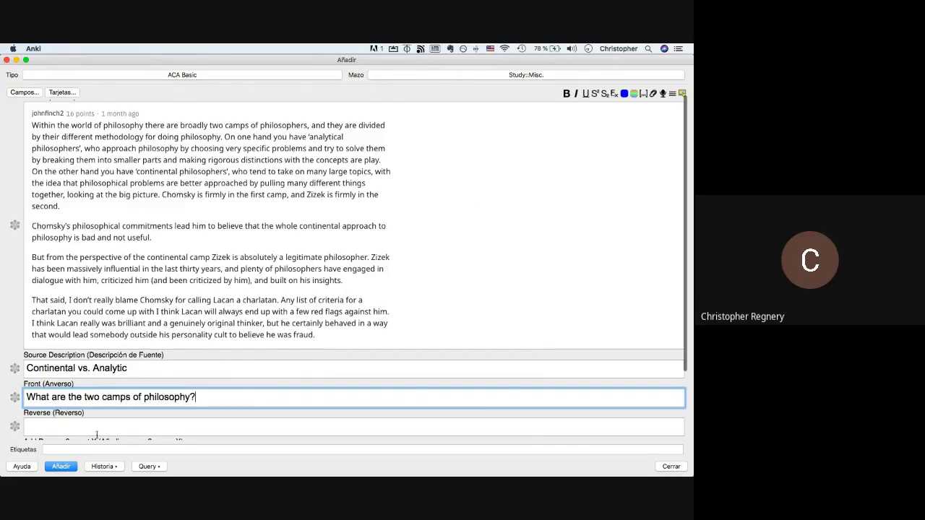
{"action": "left_click", "coordinate": [102, 398]}
{"action": "type", "text": "main"}
{"action": "left_click", "coordinate": [88, 424]}
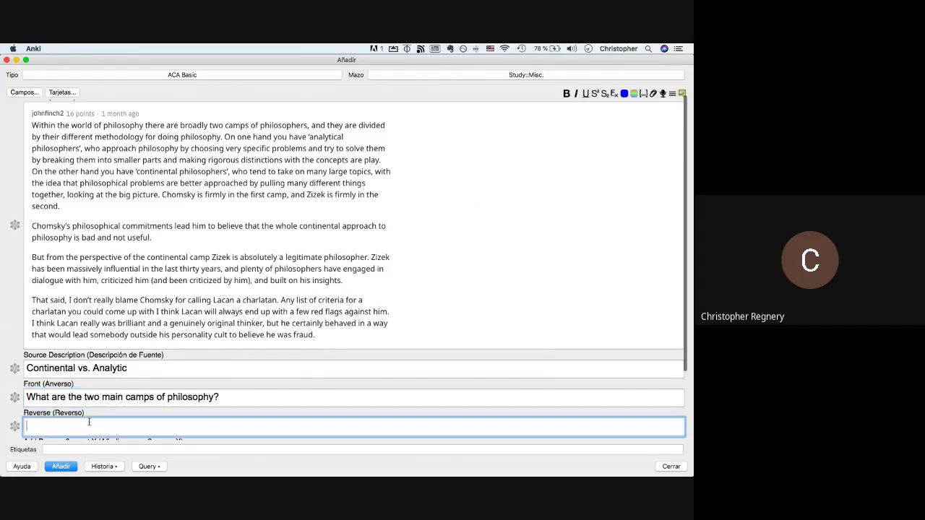
{"action": "type", "text": "continental and analytic"}
Add the line "Analytical - specific problems, solved by reductionism" below the title in Source Description, separated by a blank line.
{"action": "left_click", "coordinate": [152, 396]}
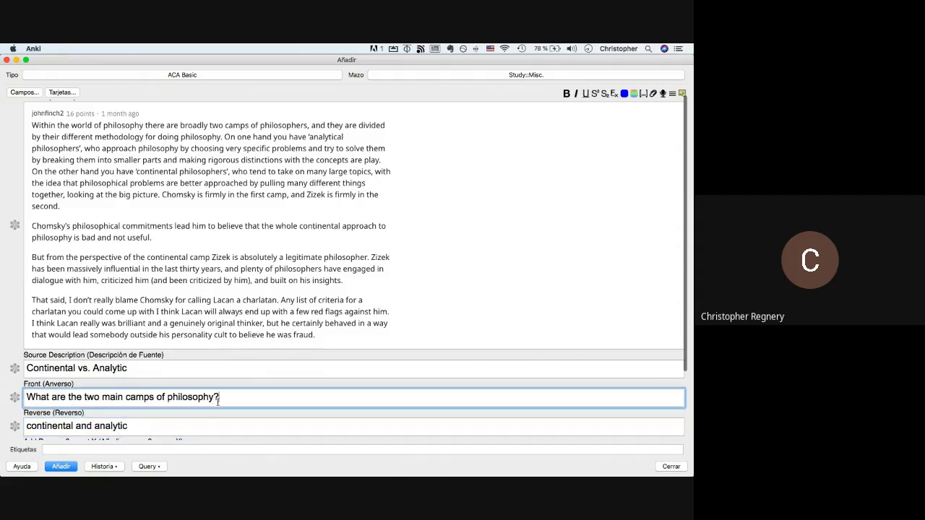
{"action": "left_click", "coordinate": [147, 368]}
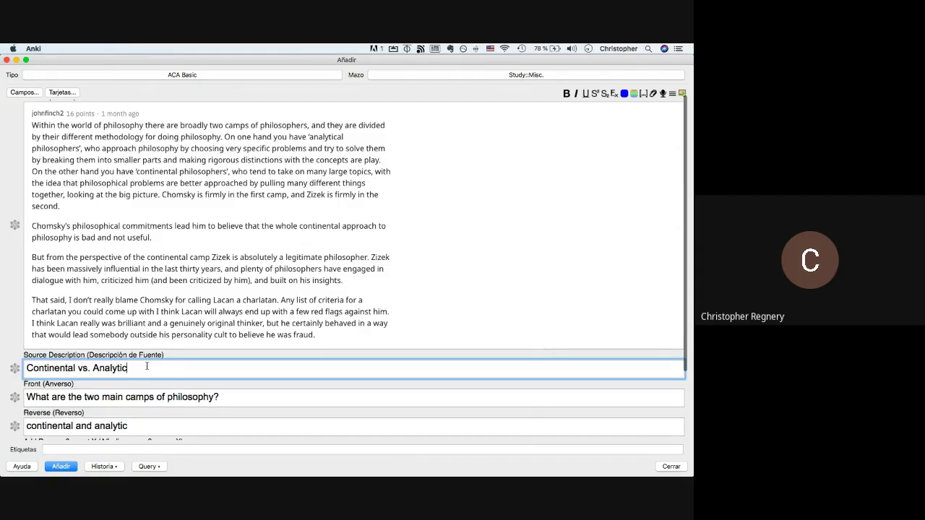
{"action": "key", "text": "Return"}
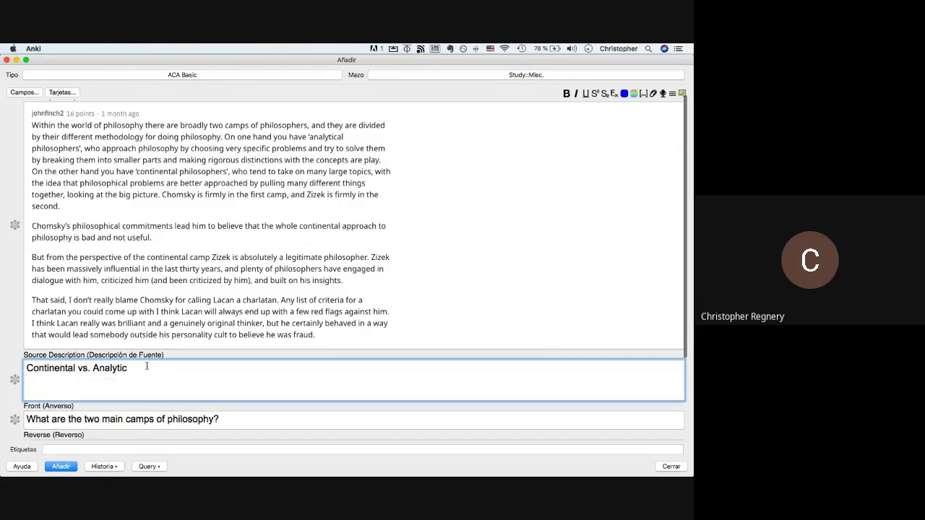
{"action": "type", "text": "Analytical - specific problem"}
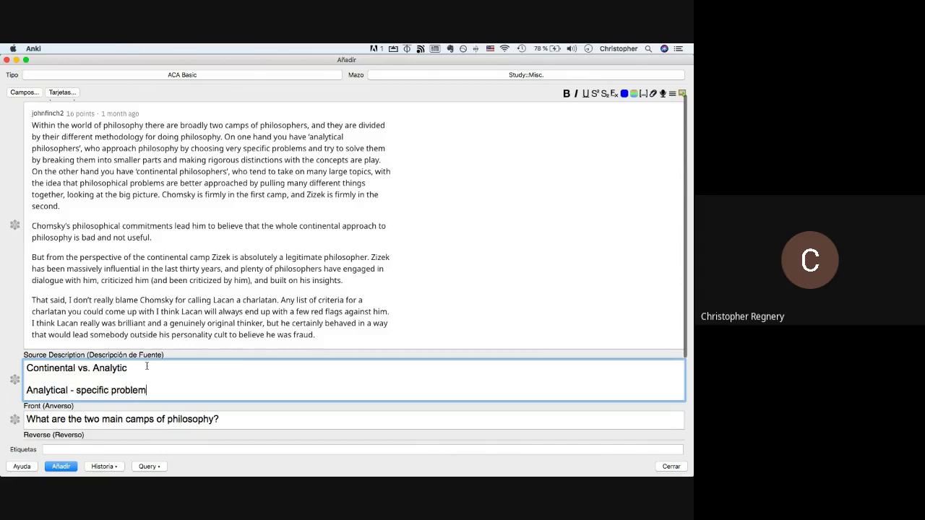
{"action": "type", "text": "s, solved "}
{"action": "type", "text": "with rel"}
{"action": "key", "text": "BackSpace"}
{"action": "key", "text": "BackSpace"}
{"action": "key", "text": "BackSpace"}
{"action": "key", "text": "BackSpace"}
{"action": "key", "text": "BackSpace"}
{"action": "key", "text": "BackSpace"}
{"action": "key", "text": "BackSpace"}
{"action": "key", "text": "BackSpace"}
{"action": "type", "text": "by reductionism"}
Add the line "Continental - large topics, looking at the big picture" to Source Description.
{"action": "key", "text": "Return"}
{"action": "type", "text": "Co"}
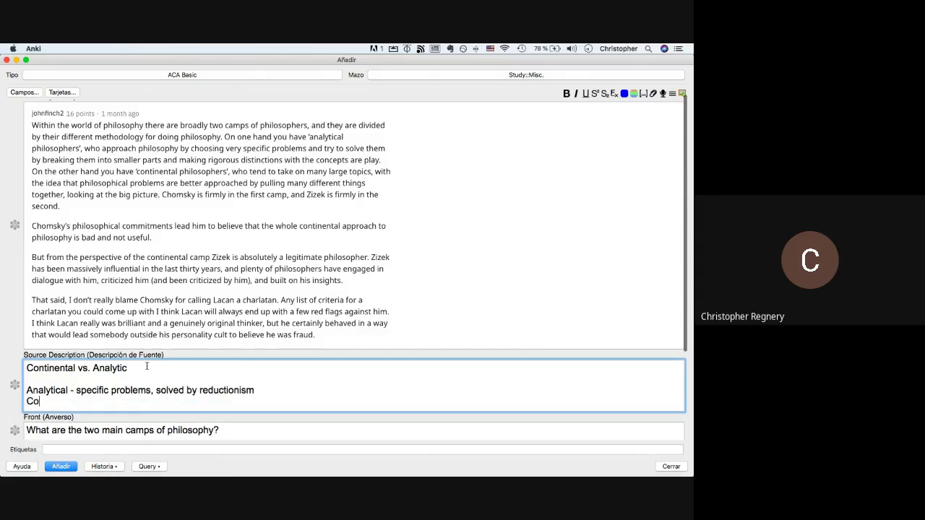
{"action": "type", "text": "ntinental - large topics"}
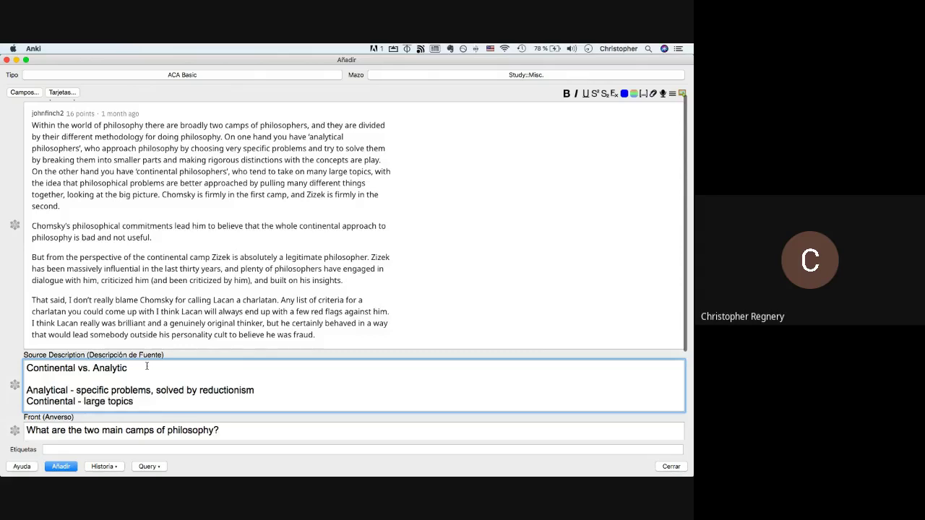
{"action": "type", "text": ", looking at the big picture"}
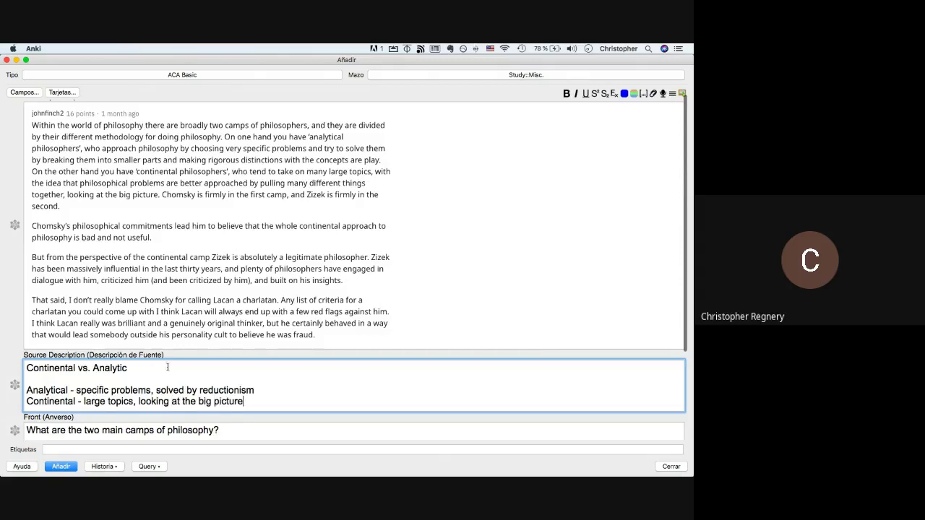
Append the example "(Chomsky)" to the Analytical line and "(Zizek)" to the Continental line in Source Description.
{"action": "left_click", "coordinate": [263, 385]}
{"action": "type", "text": "(Chomsky) (Ci"}
{"action": "key", "text": "BackSpace"}
{"action": "key", "text": "BackSpace"}
{"action": "type", "text": "Zizek)"}
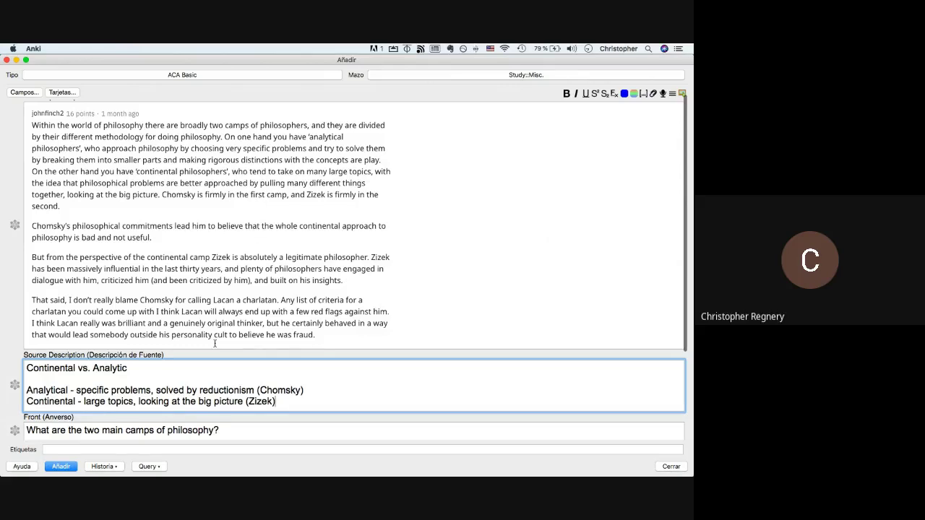
Replace the Reverse answer with a copy of the Analytical and Continental lines from Source Description, without the leading blank line.
{"action": "scroll", "coordinate": [214, 344], "scroll_direction": "down", "scroll_amount": 5}
{"action": "left_click_drag", "start_coordinate": [282, 283], "coordinate": [6, 265]}
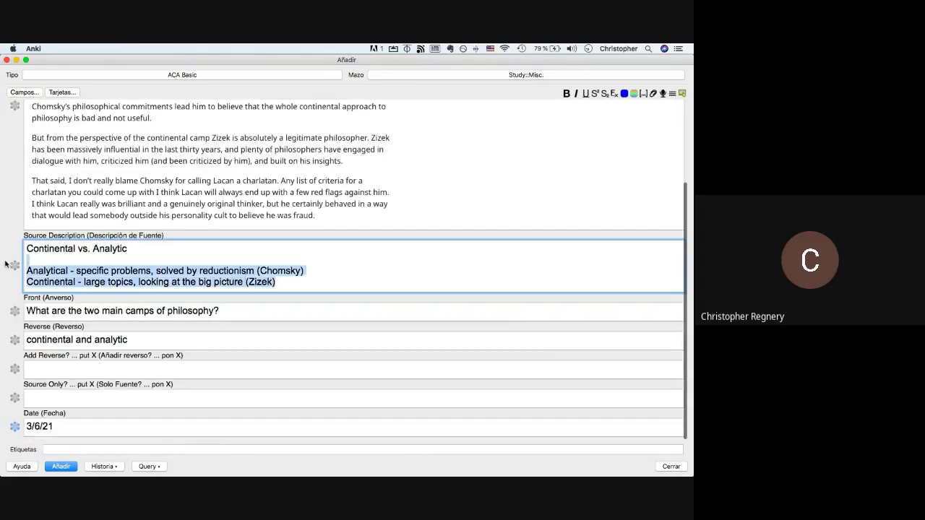
{"action": "left_click", "coordinate": [151, 338]}
{"action": "left_click_drag", "start_coordinate": [151, 338], "coordinate": [2, 334]}
{"action": "key", "text": "super+v"}
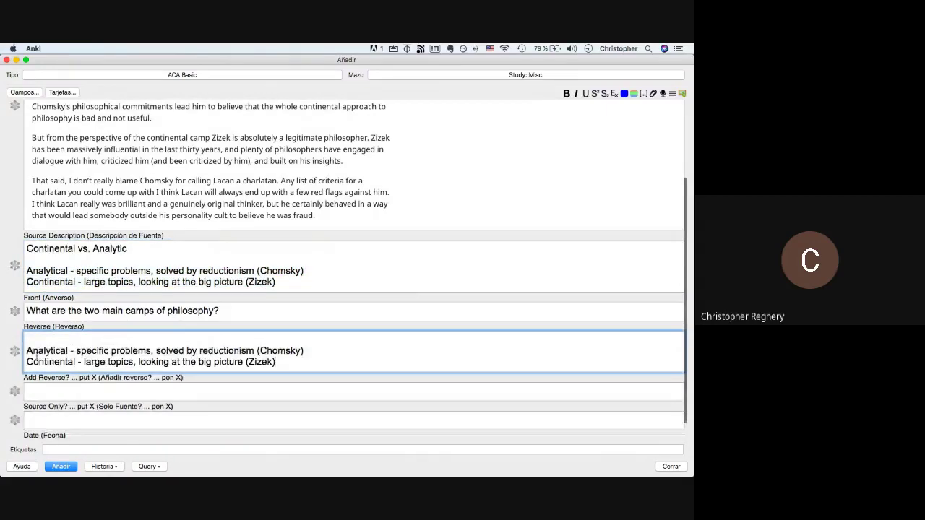
{"action": "left_click", "coordinate": [27, 352]}
{"action": "key", "text": "BackSpace"}
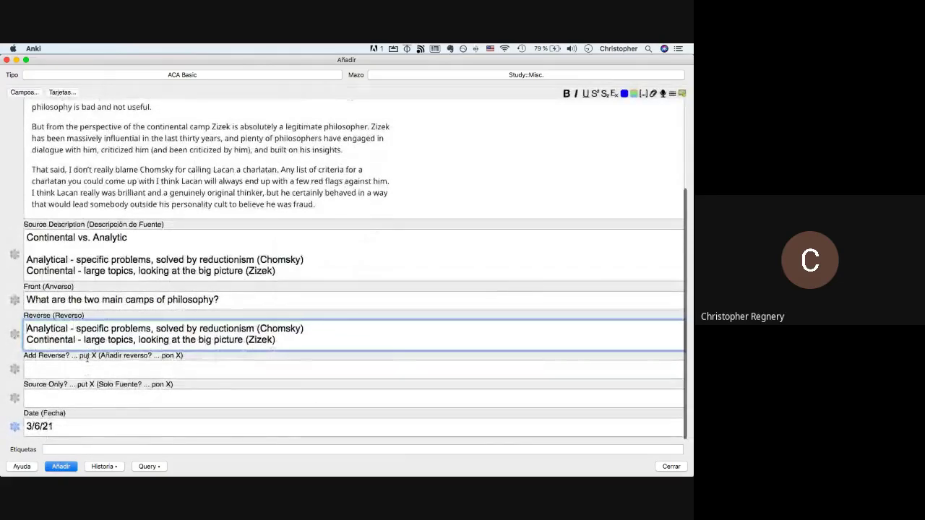
Add the finished note to the deck, switch to Finder and delete the "Continental vs. Analytic" image.
{"action": "key", "text": "super+Return"}
{"action": "key", "text": "super+Tab"}
{"action": "key", "text": "super+BackSpace"}
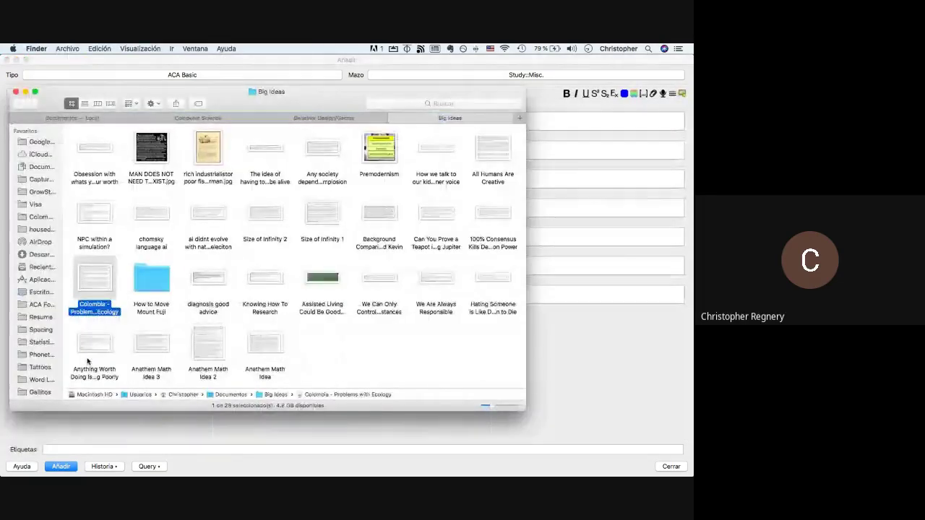
Insert the "chomsky language ai" image from the Big Ideas folder as the new Anki note's Source.
{"action": "left_click", "coordinate": [114, 351]}
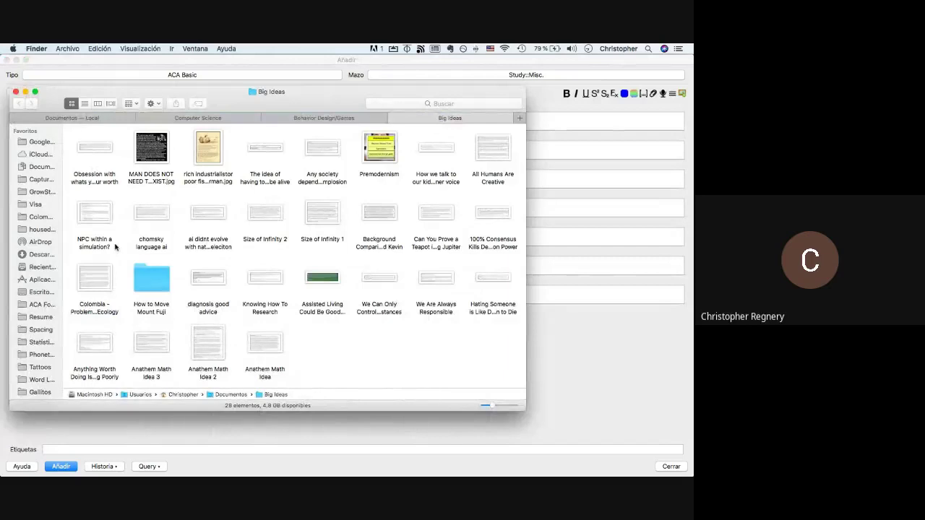
{"action": "left_click", "coordinate": [151, 244]}
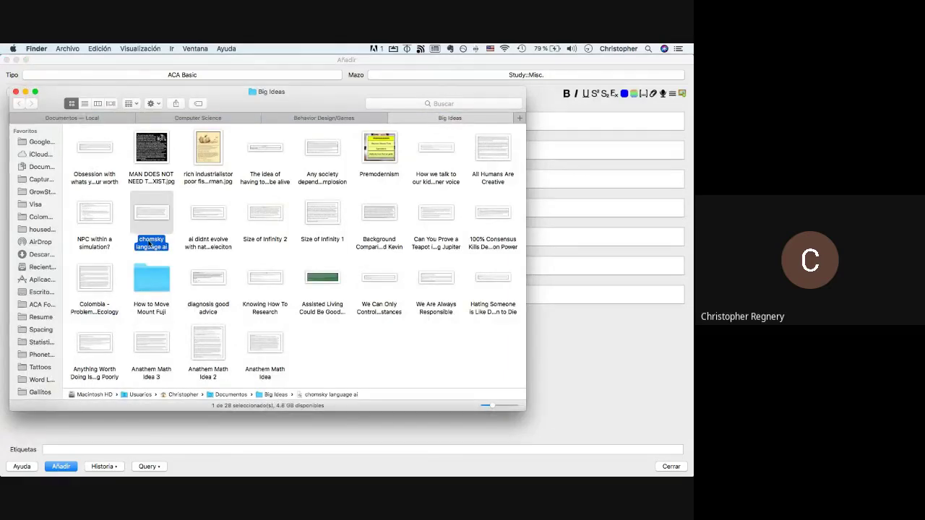
{"action": "left_click_drag", "start_coordinate": [151, 245], "coordinate": [41, 128]}
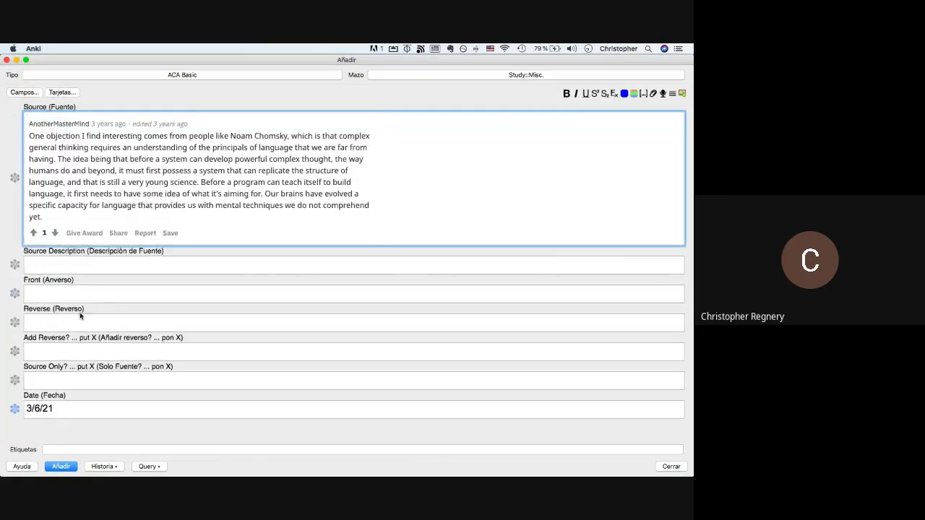
Enter "Complex general thinking? Complex thought, ipso facto, complex language" as the Source Description.
{"action": "left_click", "coordinate": [51, 268]}
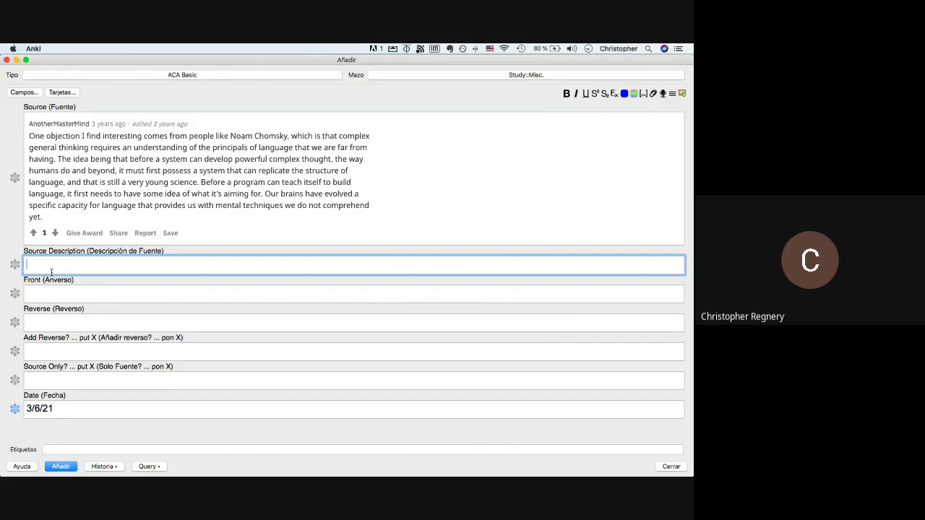
{"action": "type", "text": "Comple"}
{"action": "key", "text": "BackSpace"}
{"action": "key", "text": "BackSpace"}
{"action": "type", "text": "plex general thinking? Complex "}
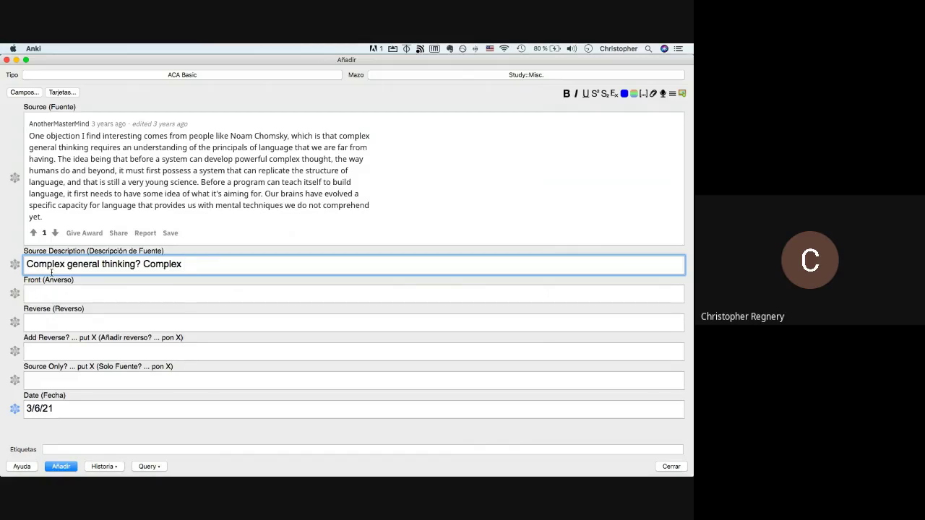
{"action": "type", "text": "thought, ipso facto, complex language"}
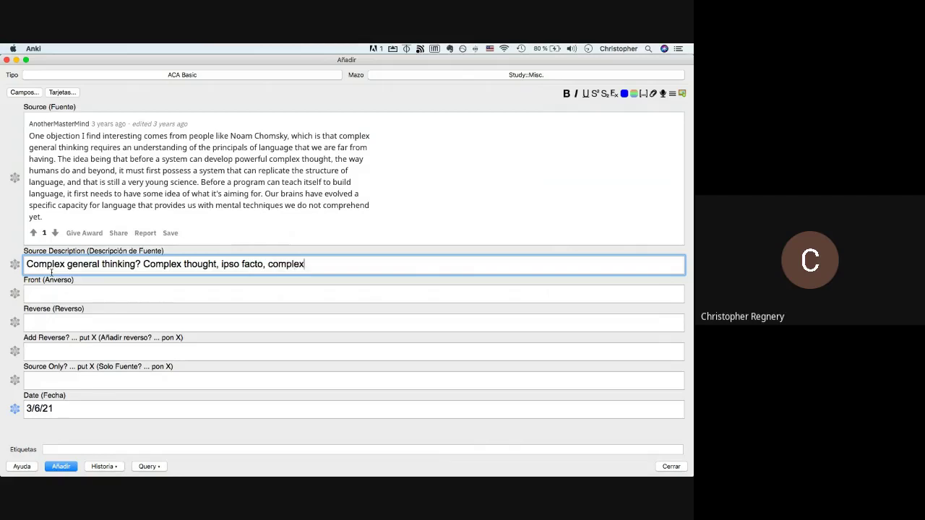
Insert "for AI" after "thinking" and add the line "But we don't have the understanding of the principals of language yet." to Source Description.
{"action": "key", "text": "Return"}
{"action": "key", "text": "Return"}
{"action": "type", "text": "B"}
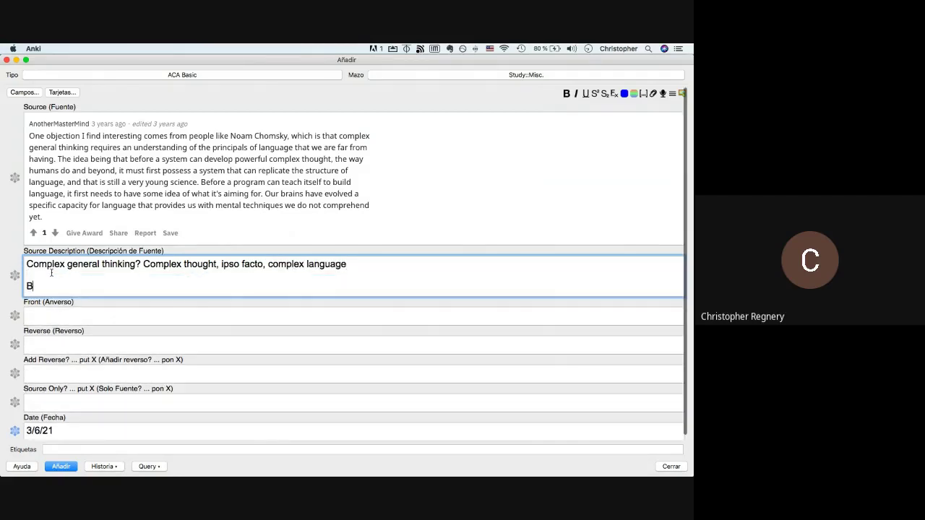
{"action": "type", "text": " for AI"}
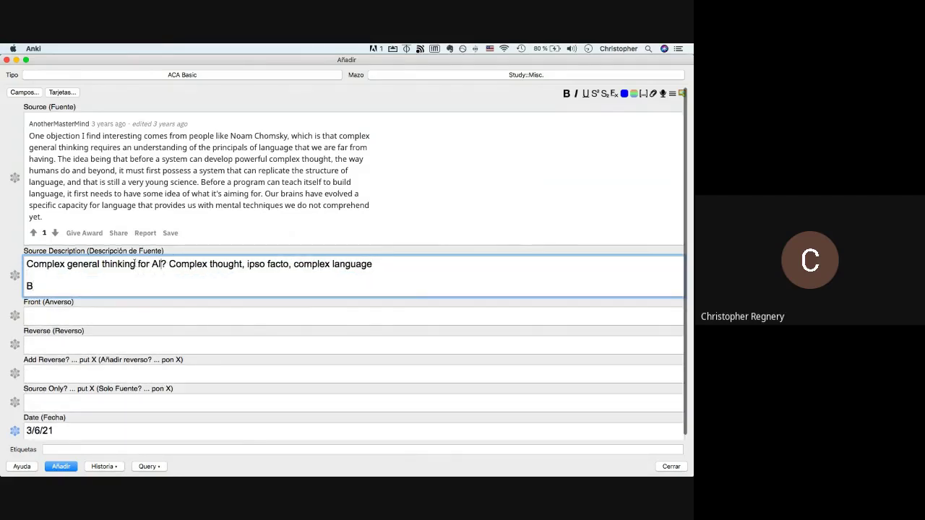
{"action": "type", "text": "ut we don't have the understandin"}
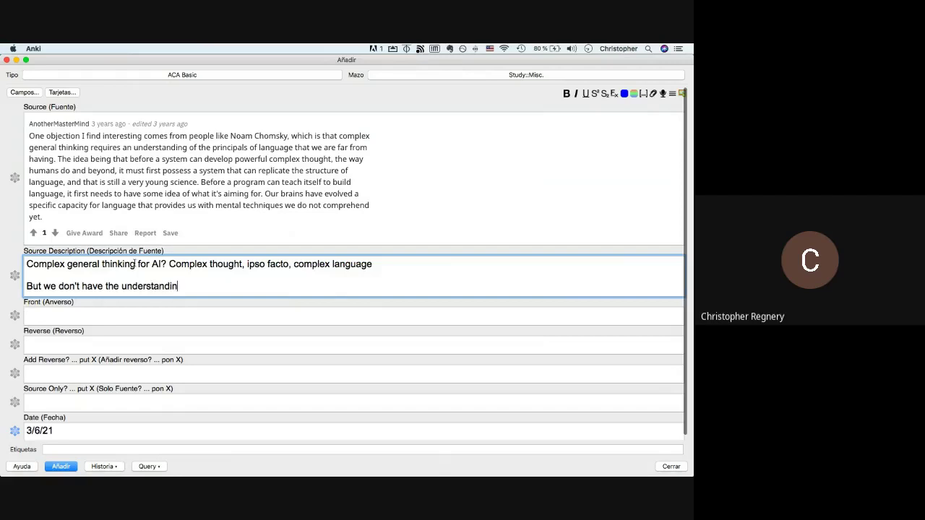
{"action": "type", "text": "g of the principals of lang"}
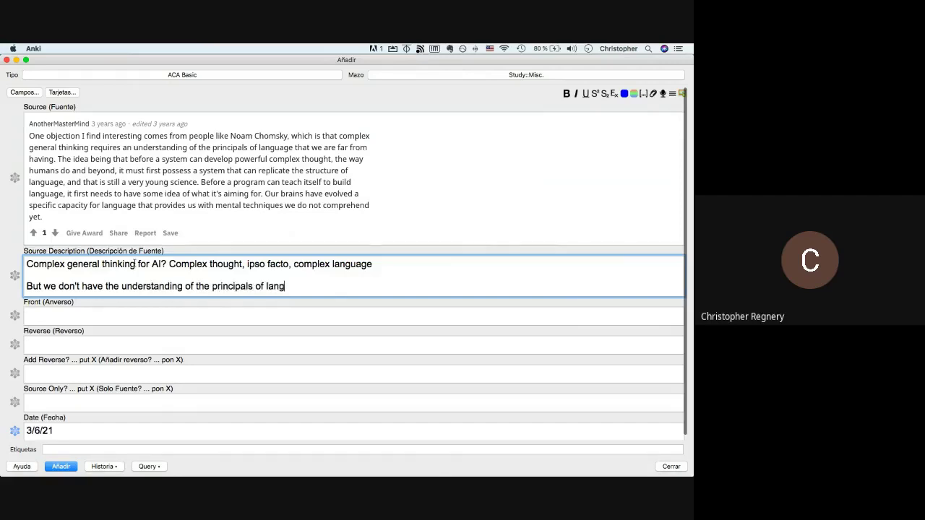
{"action": "type", "text": "uage yet."}
Add the line "First must posesses a system that can replicate the structure of language." to Source Description.
{"action": "key", "text": "Return"}
{"action": "type", "text": "Firs"}
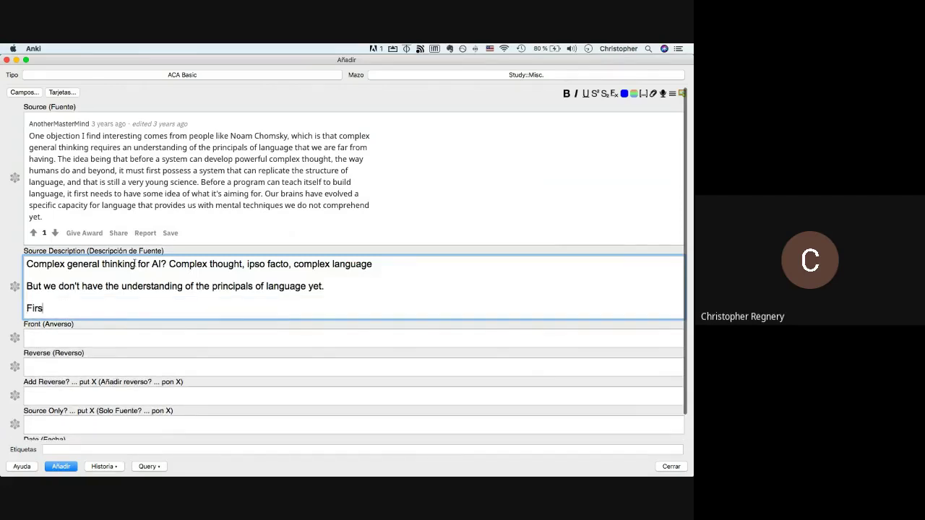
{"action": "type", "text": "t must posesses a system "}
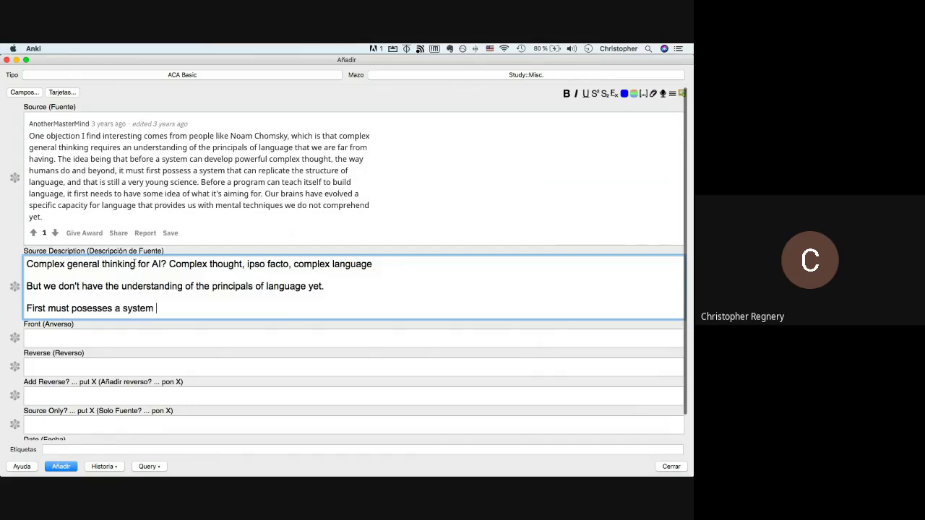
{"action": "type", "text": "that can replicate the structure of language."}
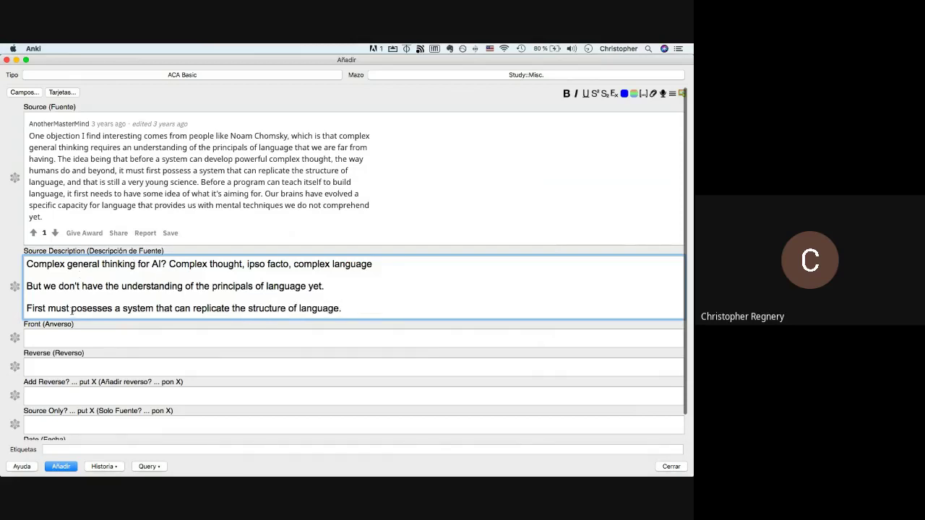
Add the line "Our brains have evolved a specific capacity for language that provides us with mental techniques we do not comprehend yet." to Source Description.
{"action": "key", "text": "Return"}
{"action": "key", "text": "Return"}
{"action": "type", "text": "Piur"}
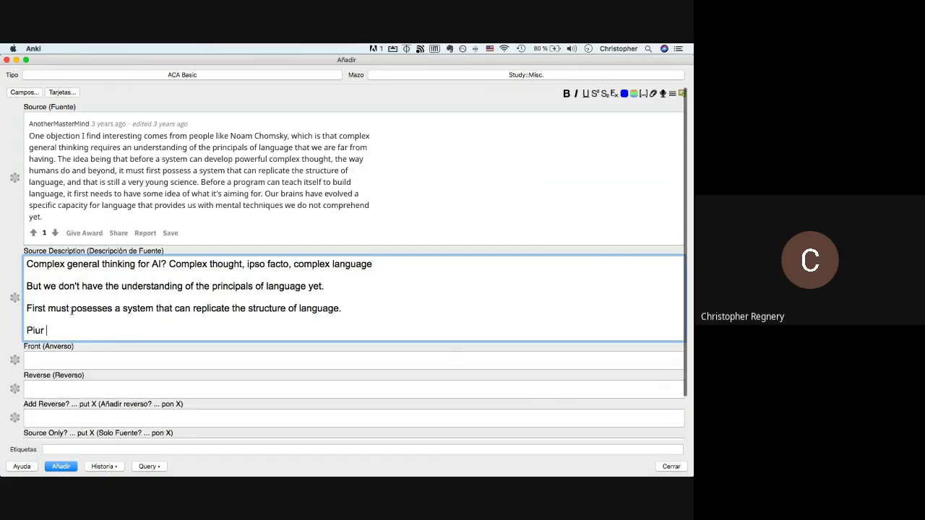
{"action": "key", "text": "BackSpace"}
{"action": "type", "text": "Our brains have evolved a specifi"}
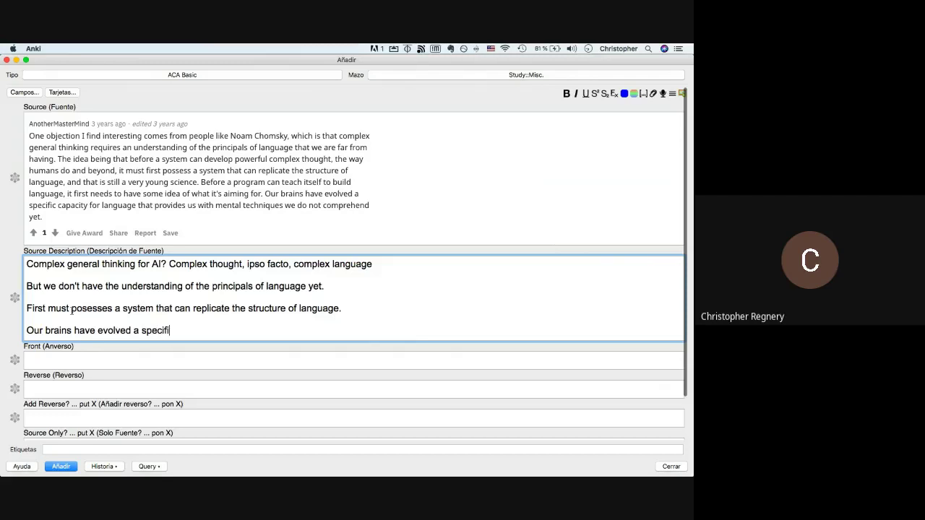
{"action": "type", "text": "c capacity for lang"}
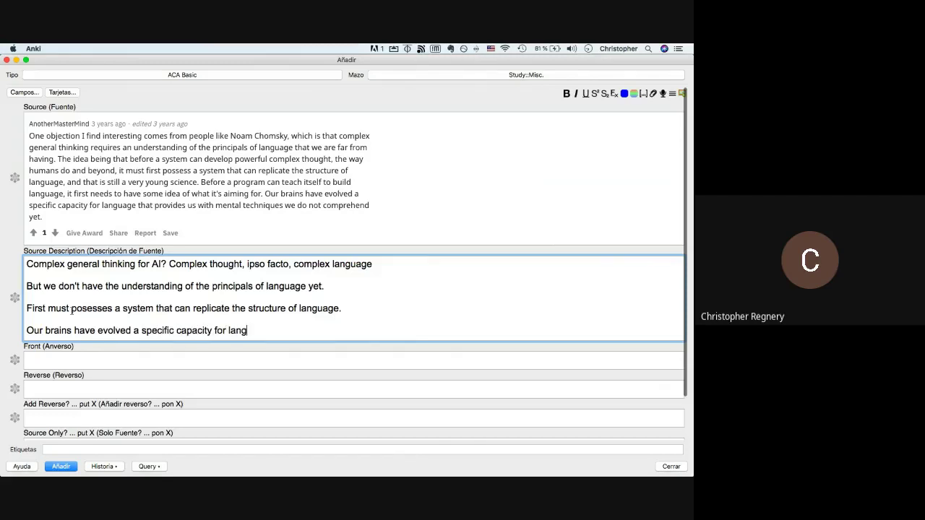
{"action": "type", "text": "uage that provides us "}
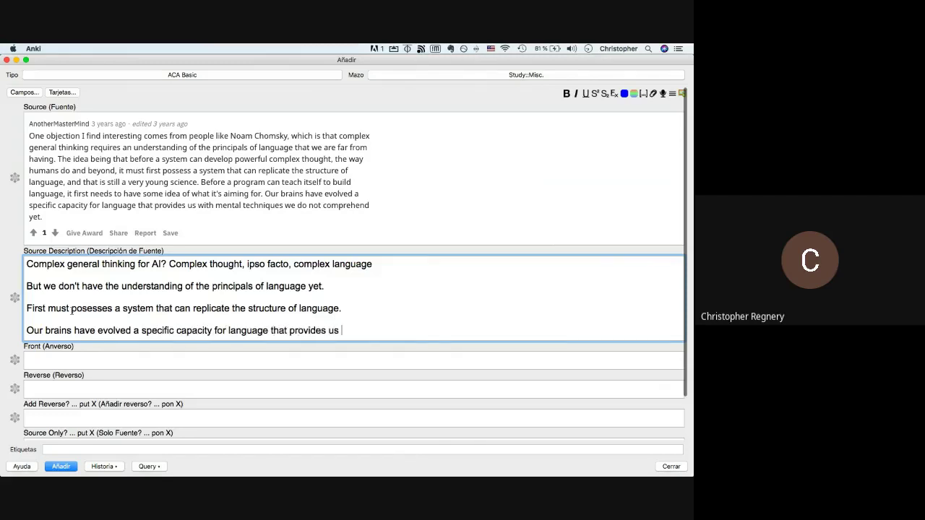
{"action": "type", "text": "with mental technique"}
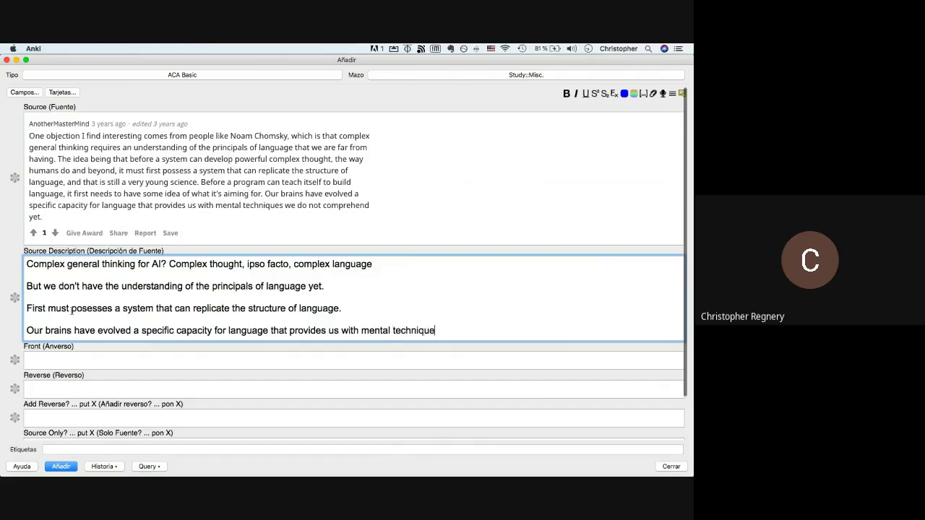
{"action": "type", "text": "s we don ot comprehend yet."}
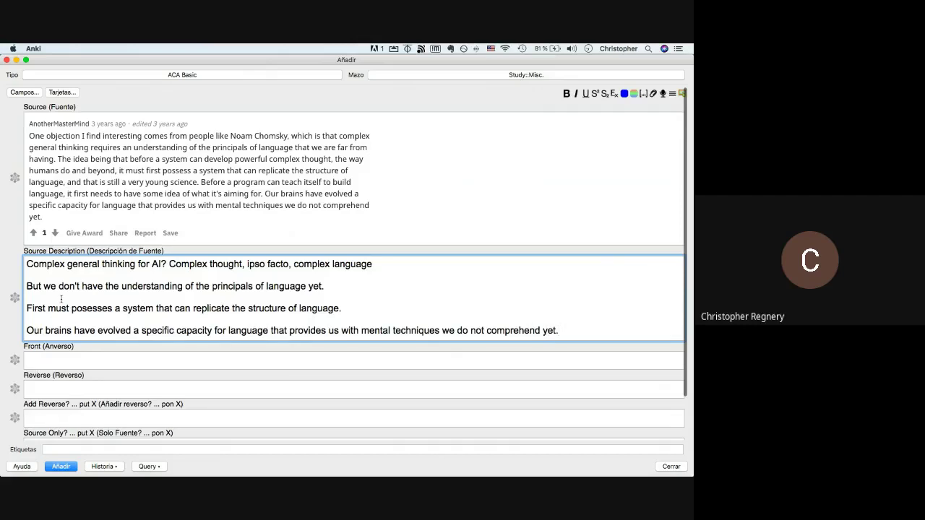
Insert the heading "Chomskys argument against GAI happening anytime soon." above the existing Source Description text and add the note.
{"action": "scroll", "coordinate": [62, 298], "scroll_direction": "down", "scroll_amount": 3}
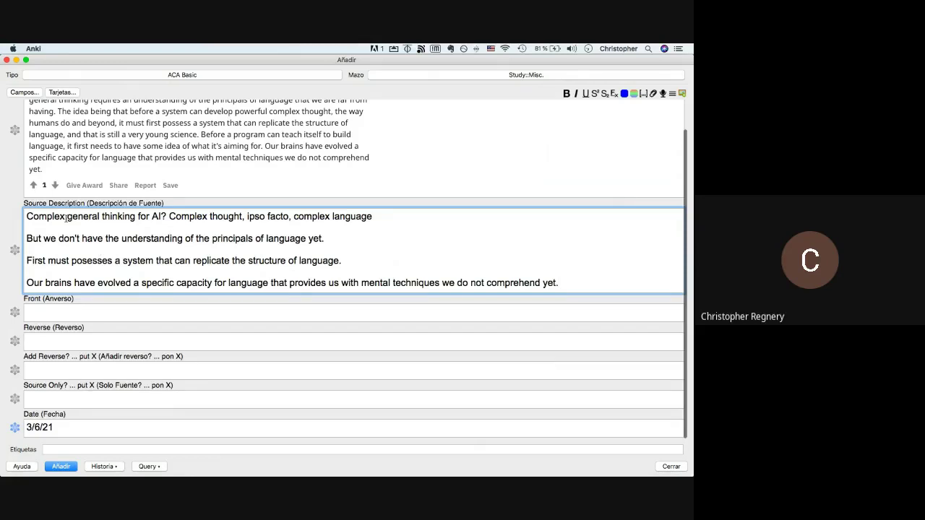
{"action": "key", "text": "Return"}
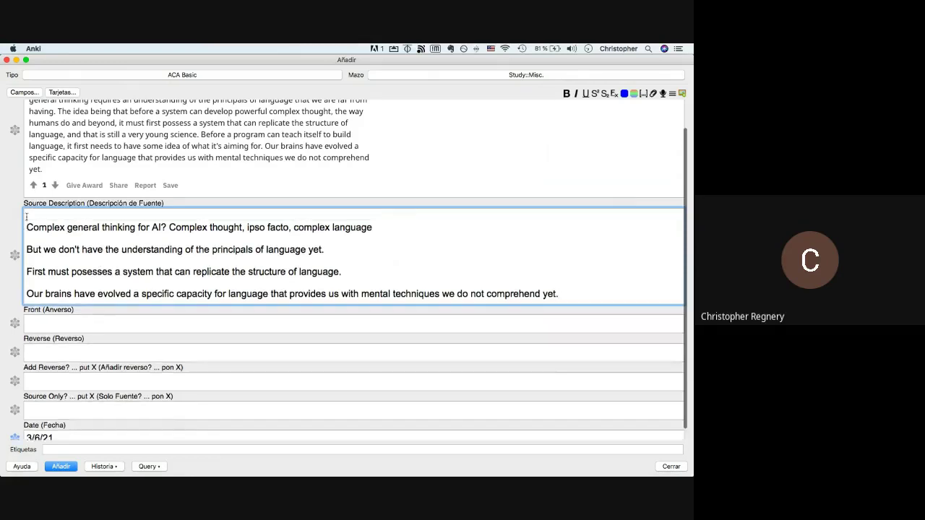
{"action": "type", "text": "Chomsk"}
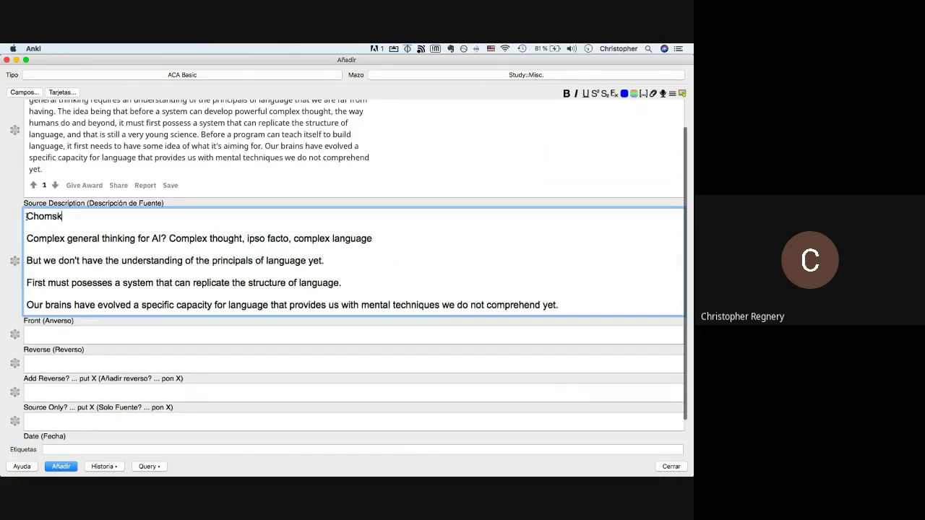
{"action": "type", "text": "ys"}
{"action": "type", "text": " argument for"}
{"action": "key", "text": "BackSpace"}
{"action": "key", "text": "BackSpace"}
{"action": "key", "text": "BackSpace"}
{"action": "type", "text": "again"}
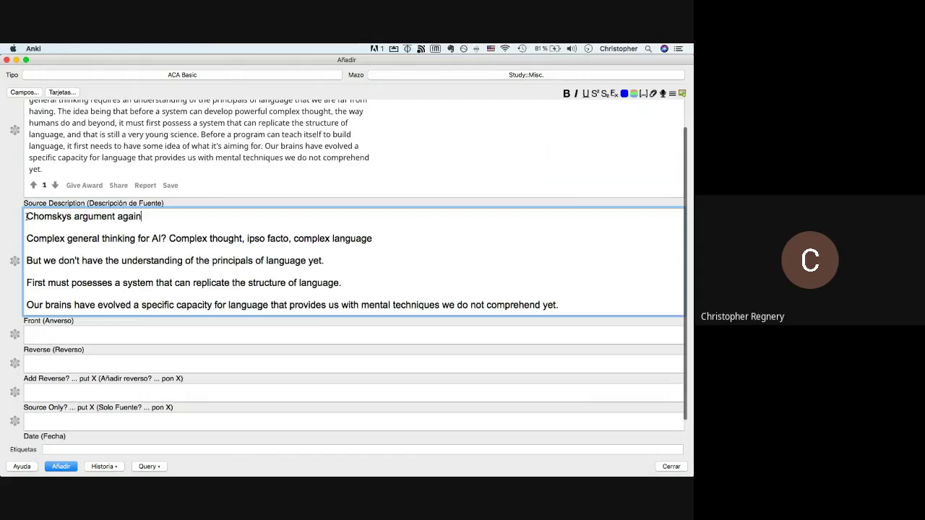
{"action": "type", "text": "st AI happening"}
{"action": "type", "text": "G"}
{"action": "left_click", "coordinate": [240, 216]}
{"action": "type", "text": "anytime soon."}
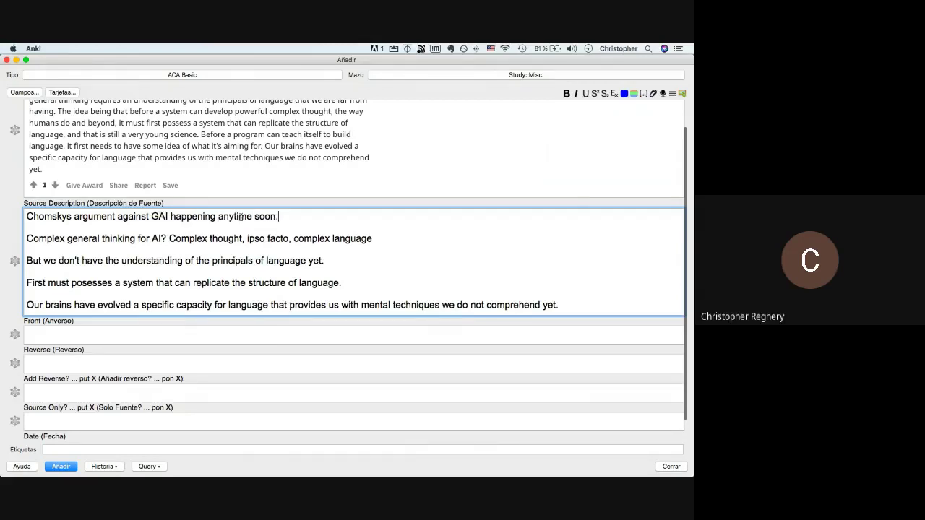
{"action": "scroll", "coordinate": [241, 217], "scroll_direction": "down", "scroll_amount": 1}
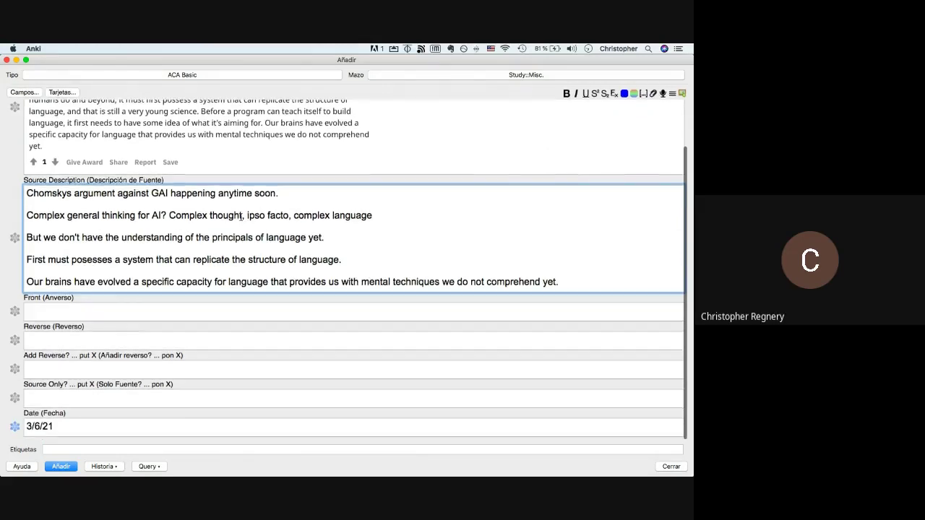
{"action": "key", "text": "ctrl+Return"}
Switch to Finder and preview the first four images in the Behavior Design/Games folder, from the target gamification diagram back to the coding-frequency chart.
{"action": "key", "text": "super+Tab"}
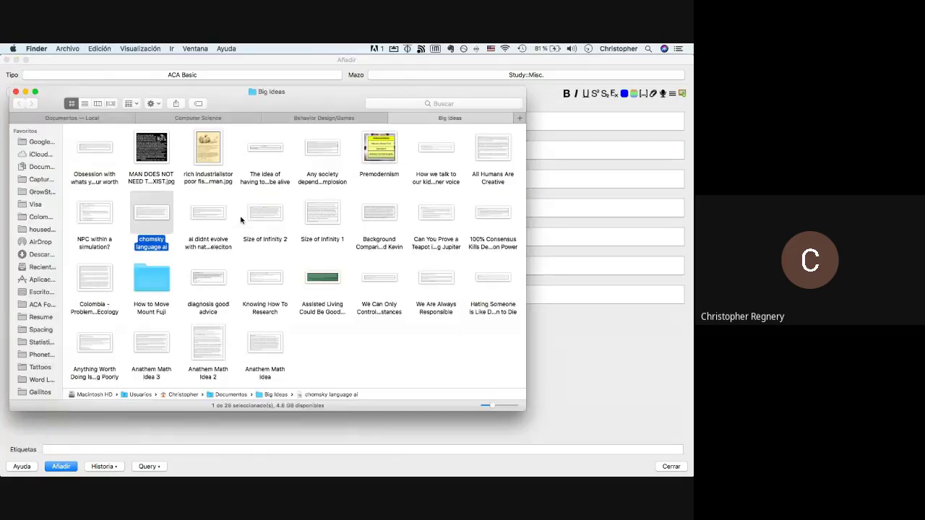
{"action": "left_click", "coordinate": [325, 119]}
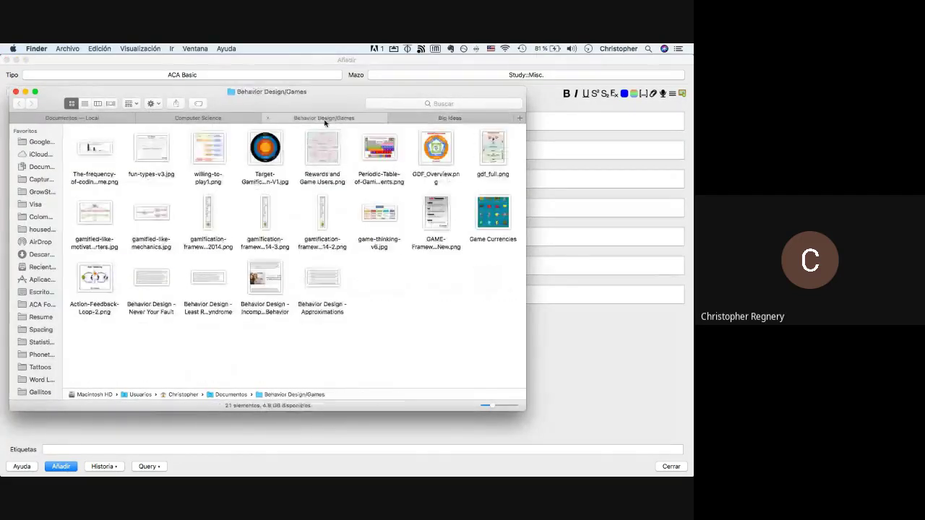
{"action": "left_click", "coordinate": [264, 160]}
{"action": "key", "text": "space"}
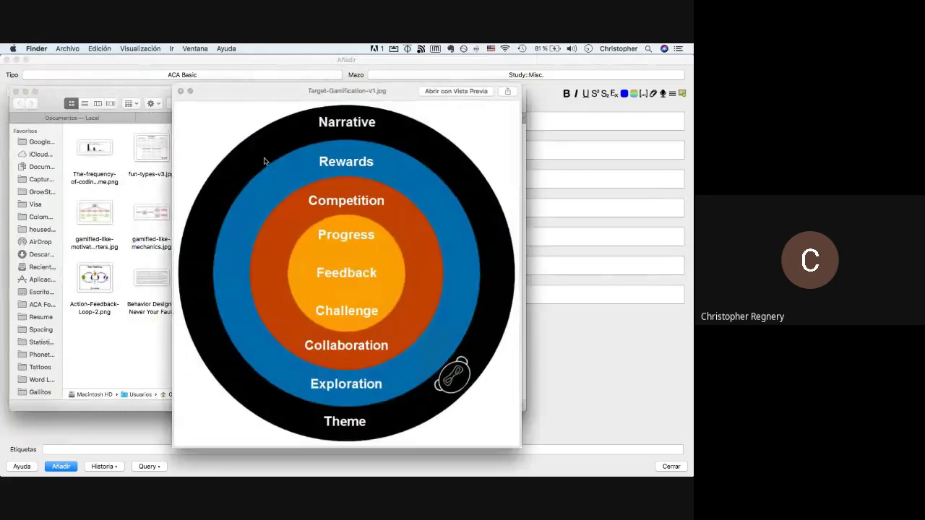
{"action": "key", "text": "Right"}
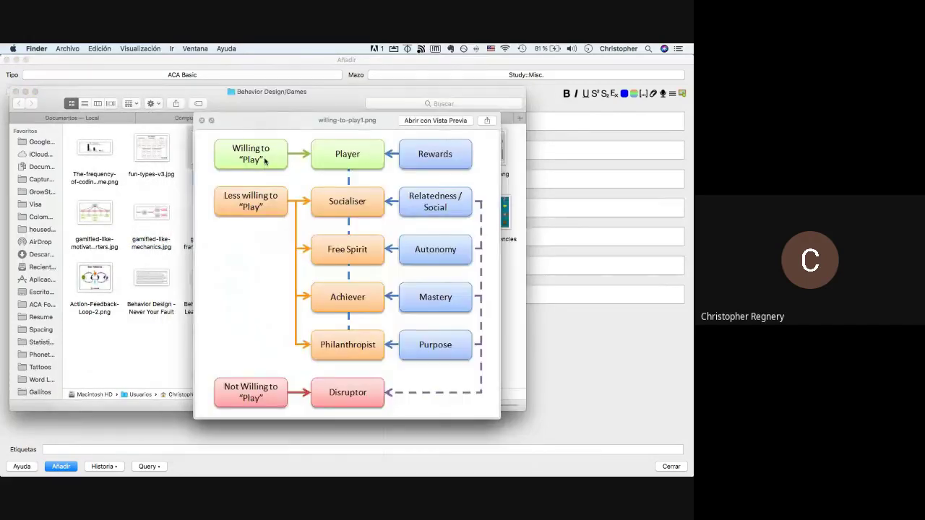
{"action": "key", "text": "Left"}
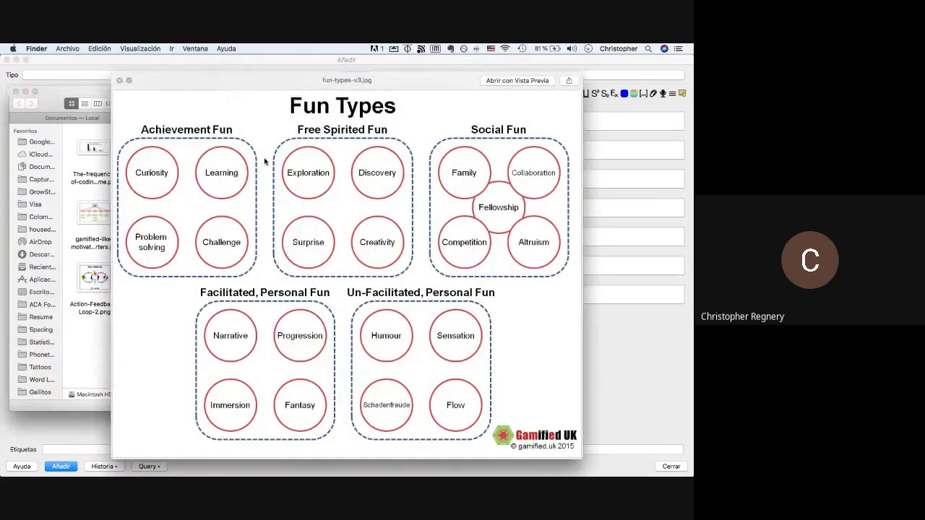
{"action": "key", "text": "Left"}
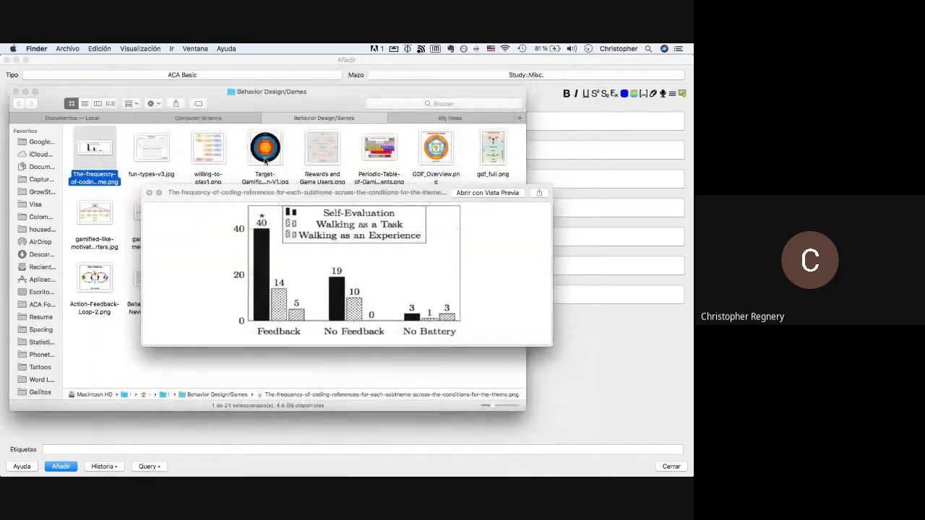
{"action": "key", "text": "Right"}
{"action": "key", "text": "Left"}
{"action": "key", "text": "space"}
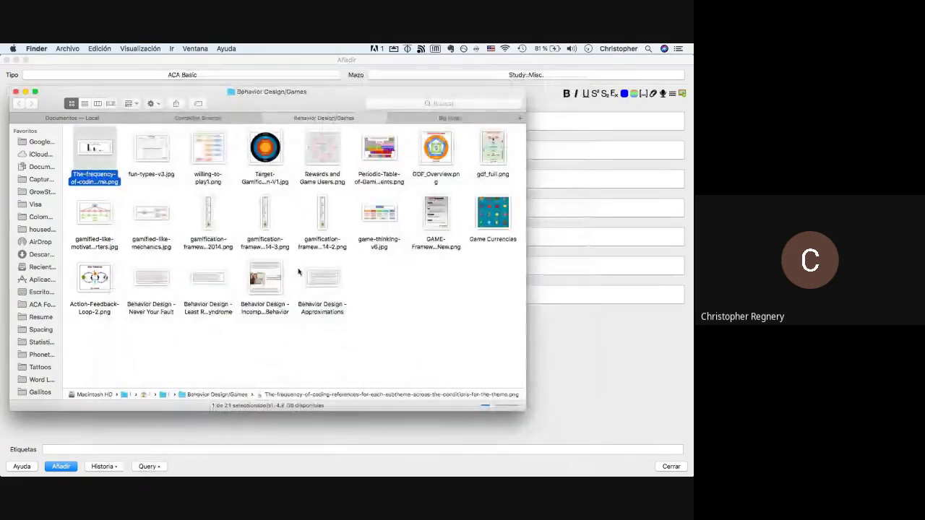
Open the Platform/Dashboard, General Tips and Science folders from Documentos, each in its own new tab.
{"action": "left_click", "coordinate": [107, 117]}
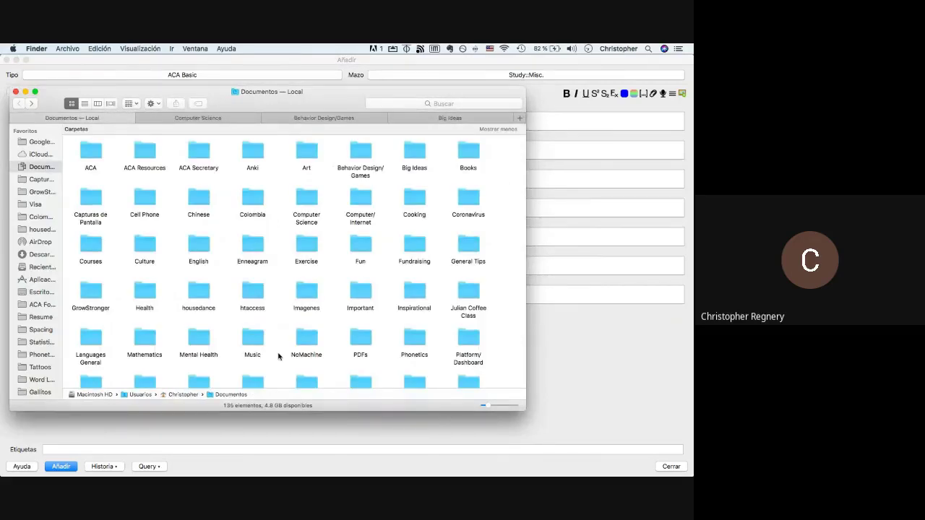
{"action": "double_click", "coordinate": [468, 338], "text": "super"}
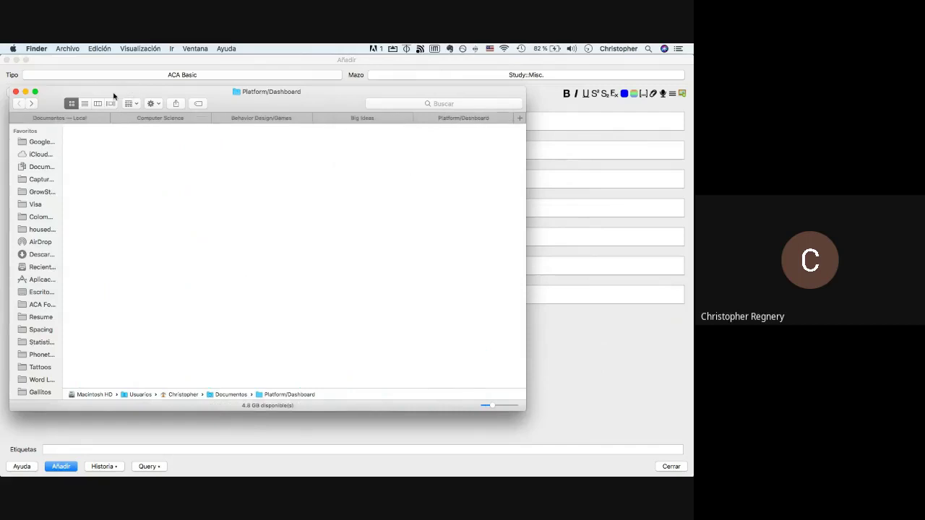
{"action": "left_click", "coordinate": [86, 117]}
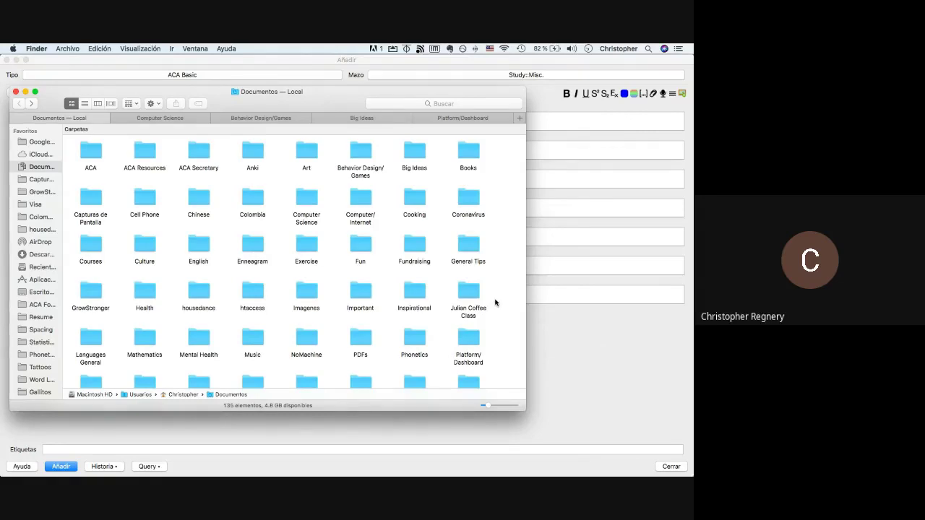
{"action": "double_click", "coordinate": [467, 244], "text": "super"}
{"action": "left_click", "coordinate": [60, 118]}
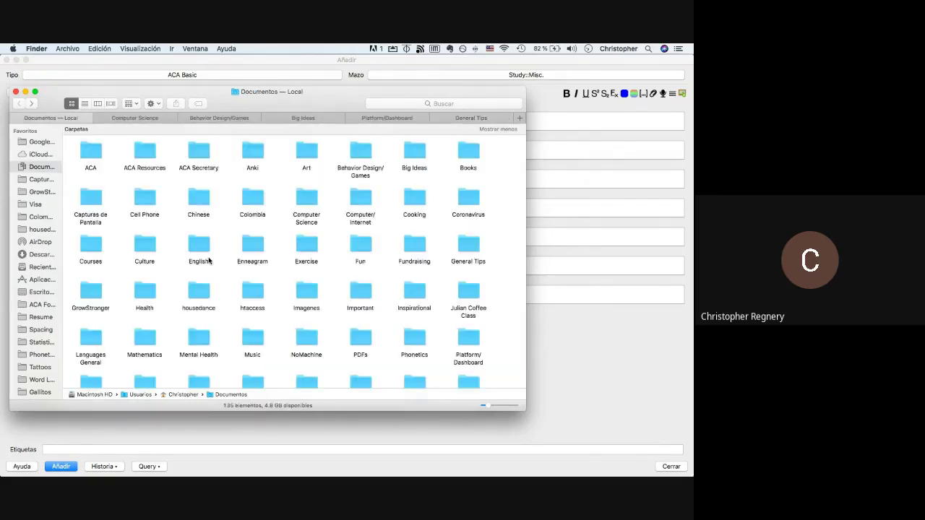
{"action": "scroll", "coordinate": [208, 262], "scroll_direction": "down", "scroll_amount": 5}
{"action": "left_click", "coordinate": [307, 269]}
{"action": "double_click", "coordinate": [307, 269], "text": "super"}
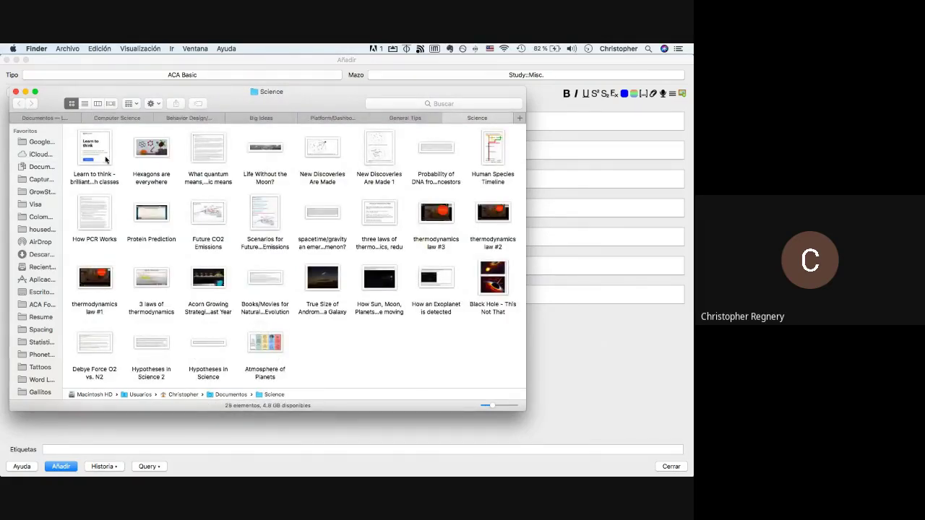
Preview the Atmosphere of Planets image in the Science folder.
{"action": "left_click", "coordinate": [143, 178]}
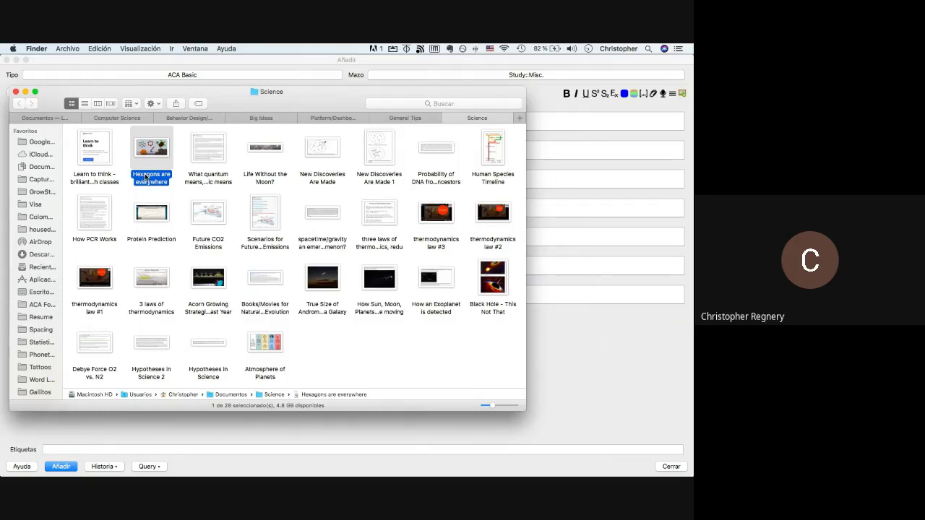
{"action": "left_click", "coordinate": [273, 351]}
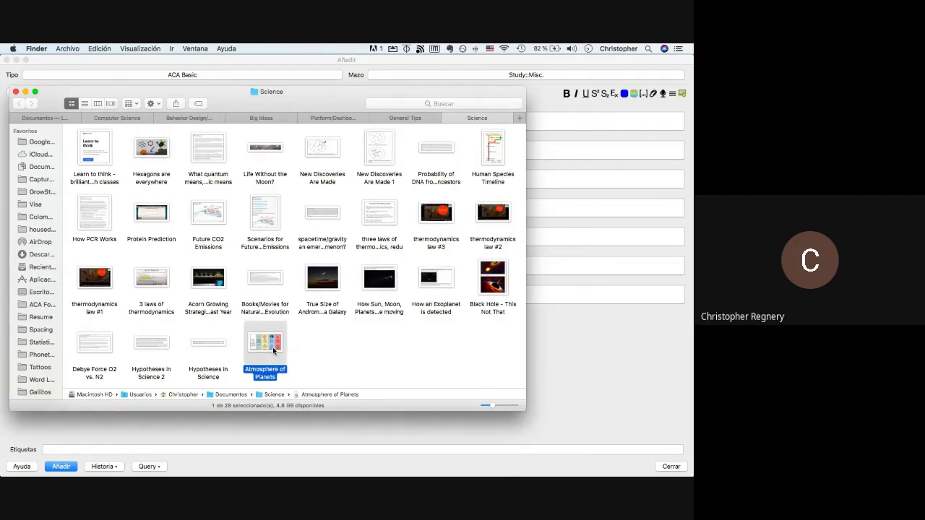
{"action": "key", "text": "space"}
{"action": "key", "text": "space"}
{"action": "key", "text": "space"}
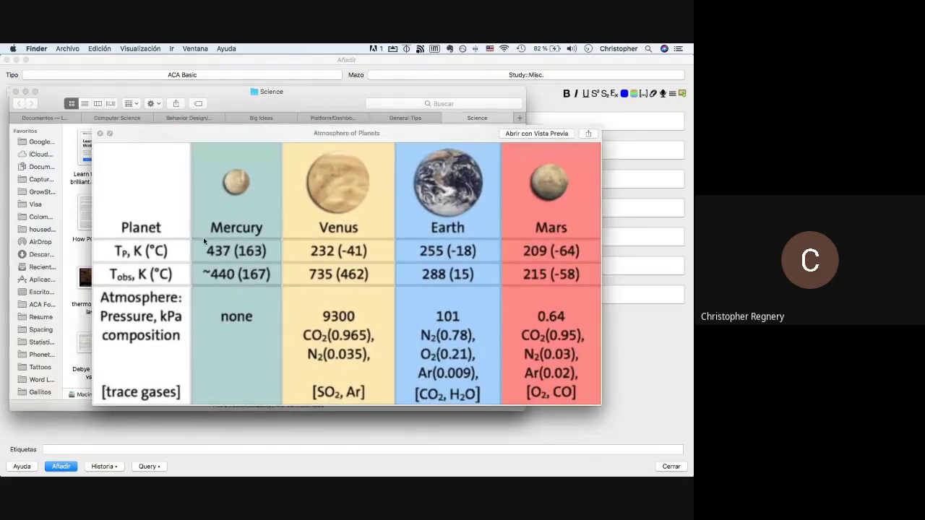
{"action": "key", "text": "space"}
Switch to Anki, search the card browser for "temperature", check the matching cards and clear the search.
{"action": "key", "text": "super+Tab"}
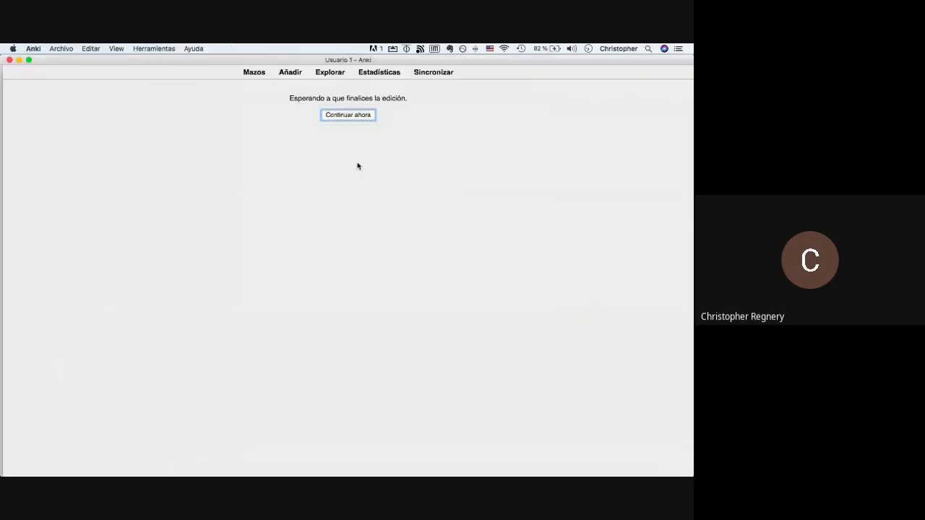
{"action": "key", "text": "super+grave"}
{"action": "key", "text": "super+grave"}
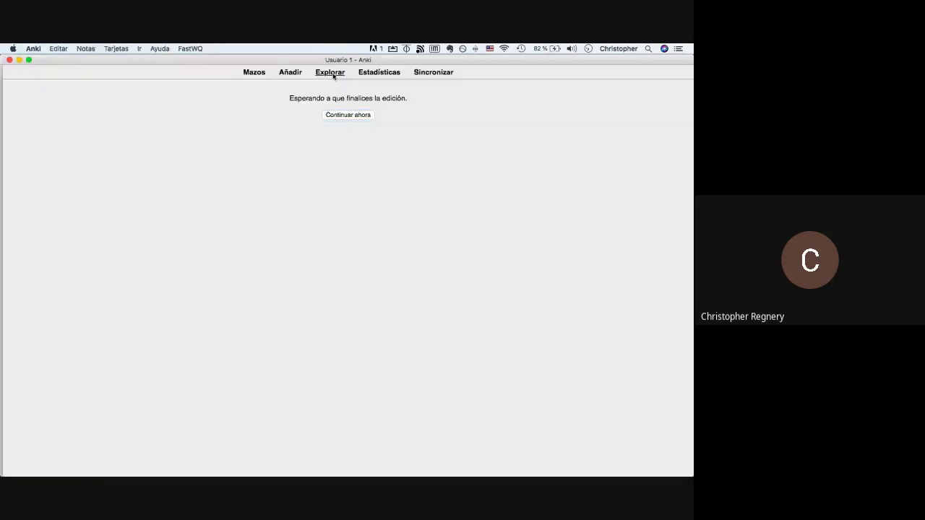
{"action": "left_click", "coordinate": [330, 72]}
{"action": "type", "text": "rature"}
{"action": "key", "text": "Return"}
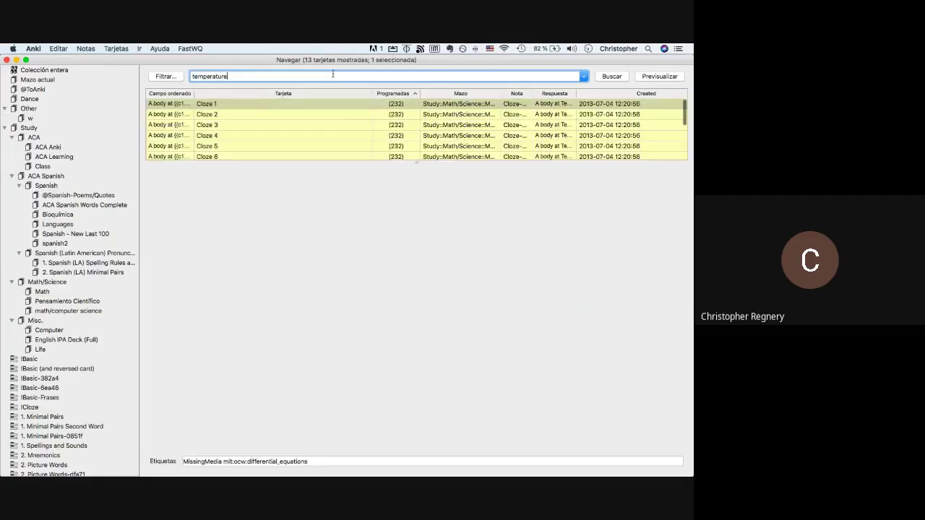
{"action": "scroll", "coordinate": [253, 107], "scroll_direction": "down", "scroll_amount": 5}
{"action": "left_click", "coordinate": [188, 122]}
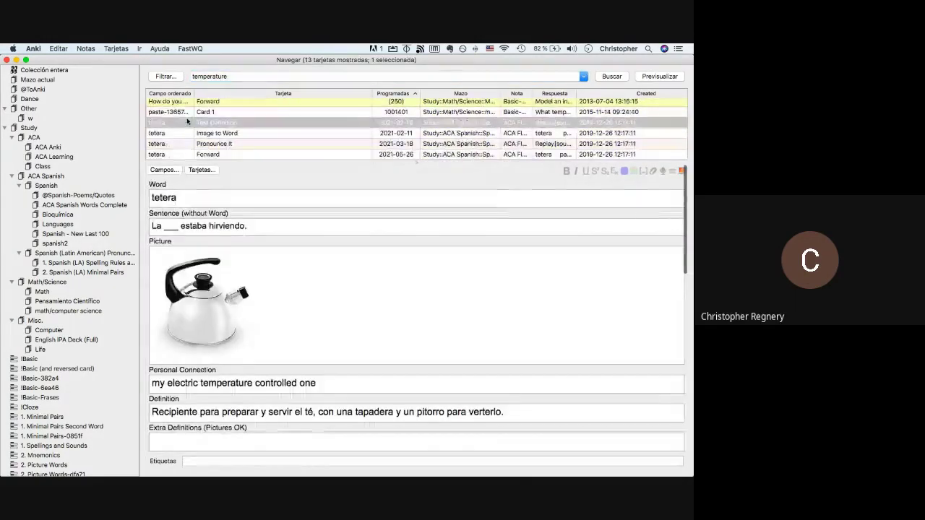
{"action": "double_click", "coordinate": [203, 76]}
{"action": "key", "text": "BackSpace"}
Try the Atmosphere of Planets image from Finder as the new note's Source, and remove it from the field again.
{"action": "key", "text": "super+Tab"}
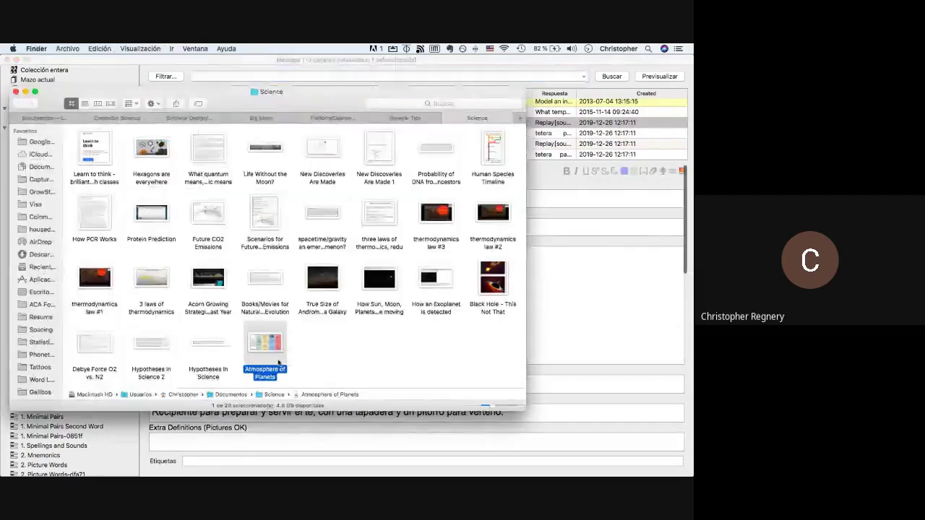
{"action": "key", "text": "super+Tab"}
{"action": "left_click_drag", "start_coordinate": [278, 362], "coordinate": [222, 88]}
{"action": "key", "text": "super+grave"}
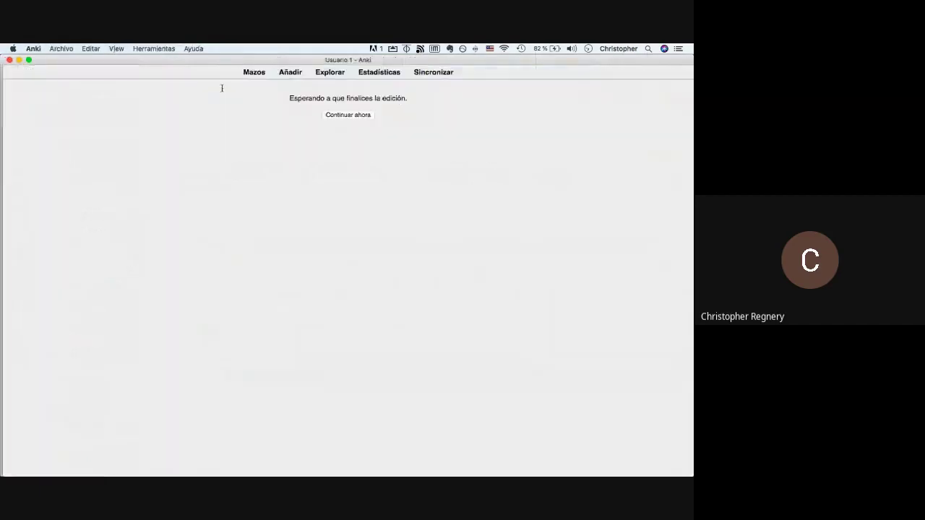
{"action": "left_click", "coordinate": [282, 74]}
{"action": "key", "text": "super+Tab"}
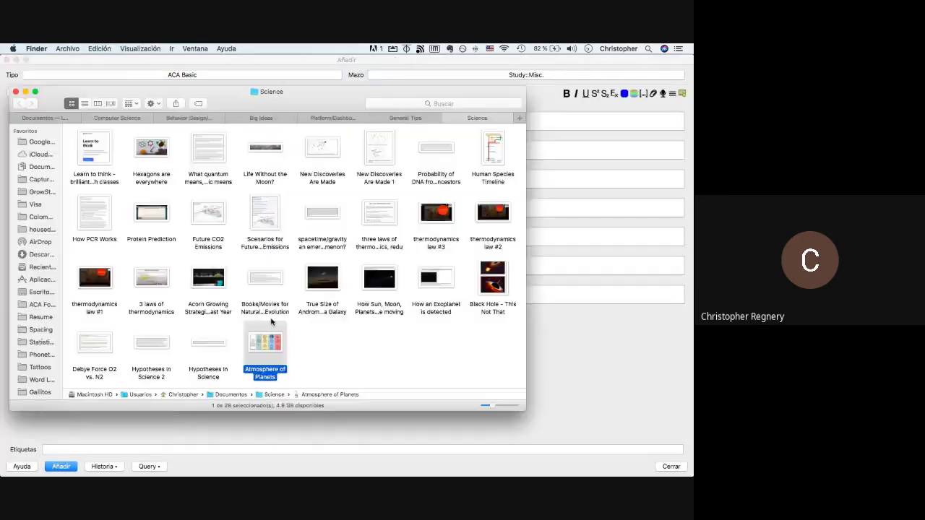
{"action": "key", "text": "super+Tab"}
{"action": "left_click_drag", "start_coordinate": [265, 368], "coordinate": [141, 117]}
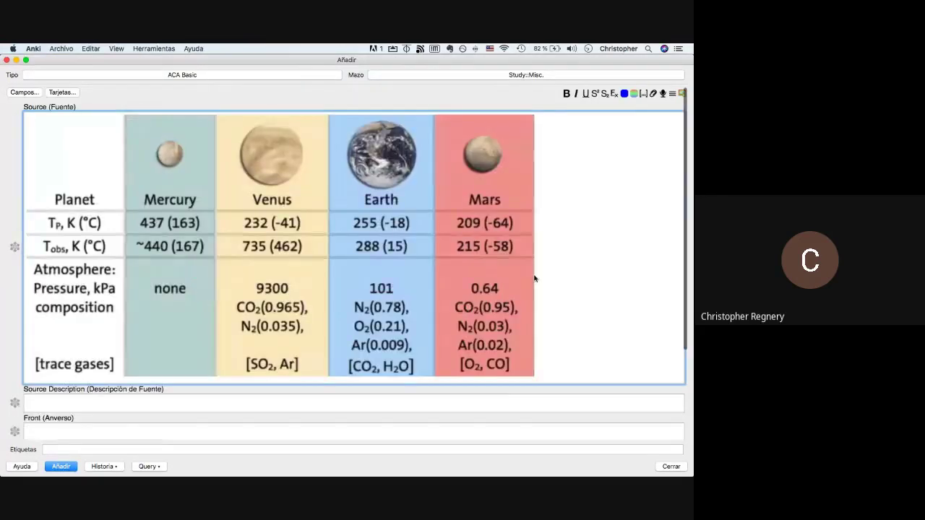
{"action": "left_click", "coordinate": [86, 168]}
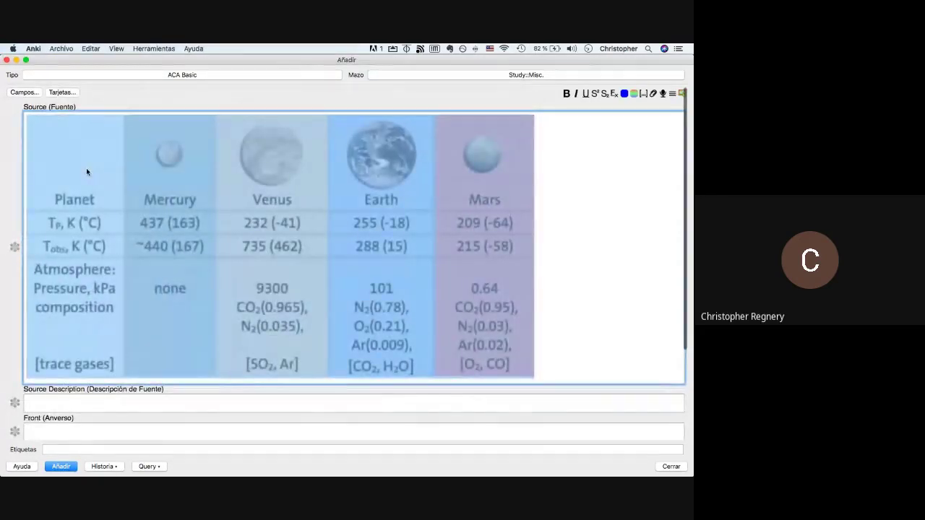
{"action": "key", "text": "BackSpace"}
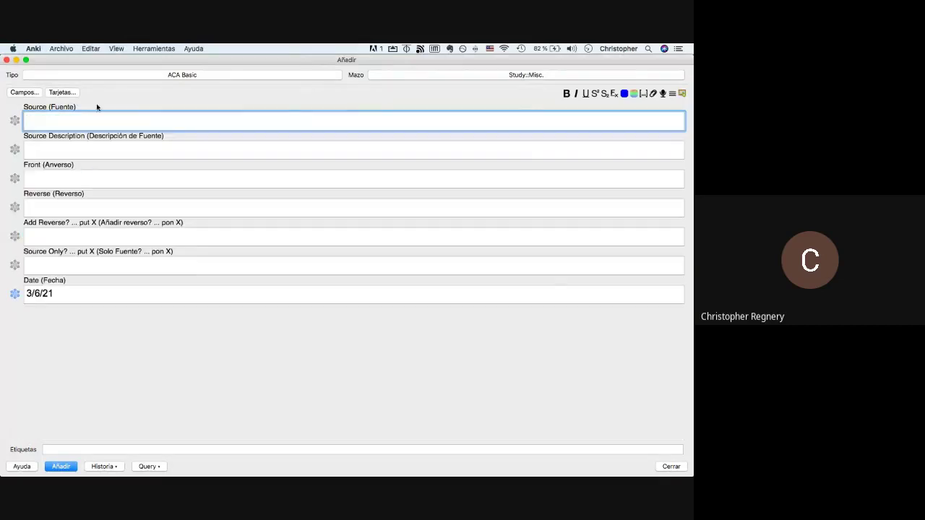
Open the card browser, list the cards of the Cloze (overlapping) note type and view one of the "No Soy Un Poeta" cards.
{"action": "key", "text": "super+Tab"}
{"action": "key", "text": "super+Tab"}
{"action": "key", "text": "super+grave"}
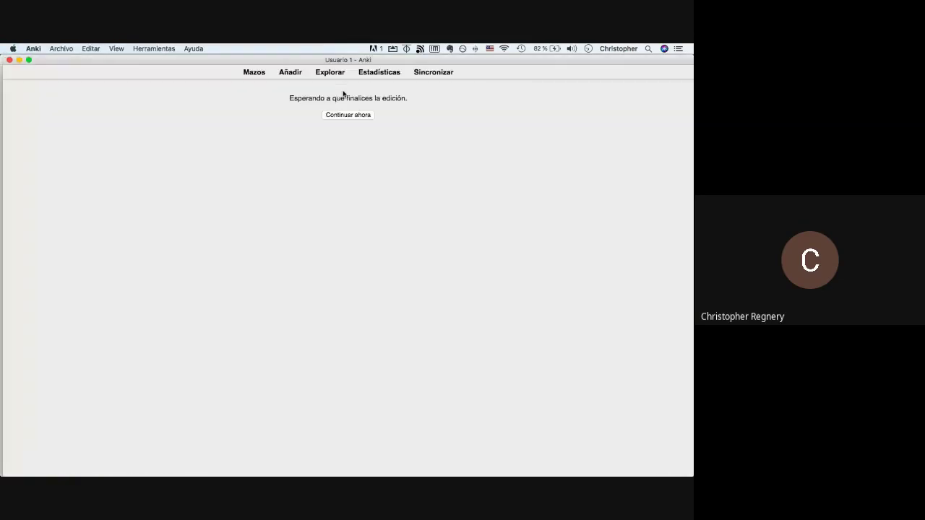
{"action": "left_click", "coordinate": [330, 73]}
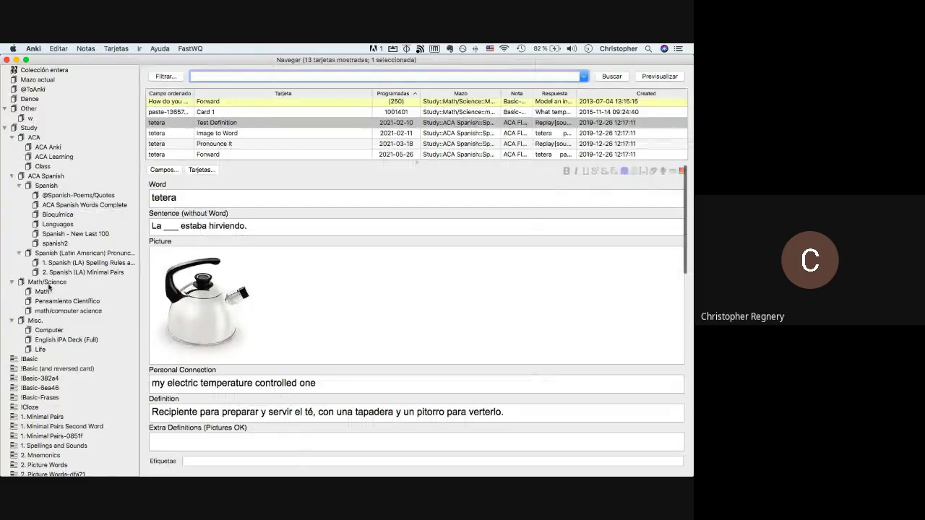
{"action": "scroll", "coordinate": [49, 286], "scroll_direction": "down", "scroll_amount": 10}
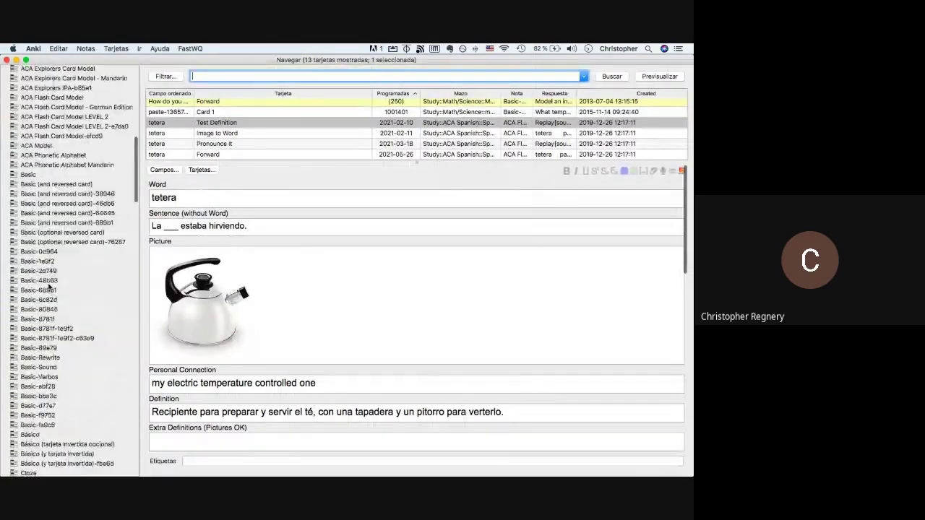
{"action": "scroll", "coordinate": [48, 287], "scroll_direction": "down", "scroll_amount": 5}
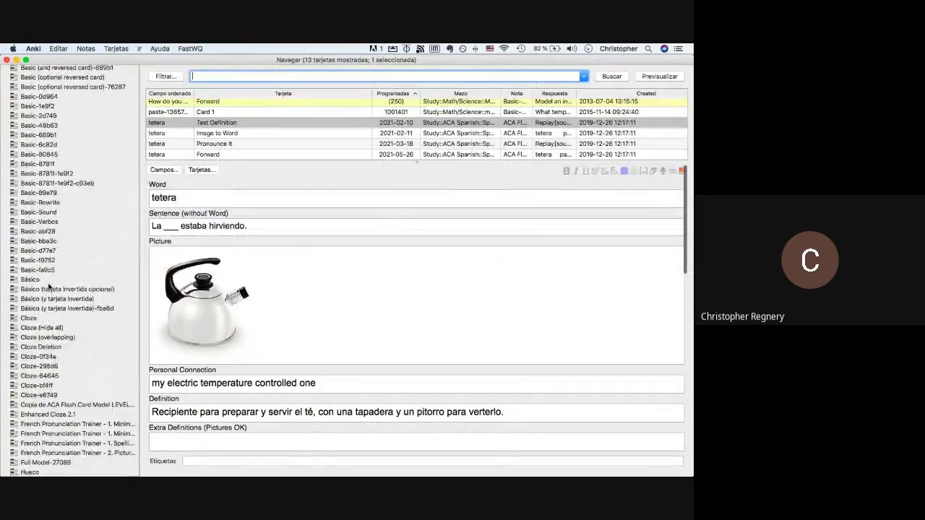
{"action": "left_click", "coordinate": [58, 337]}
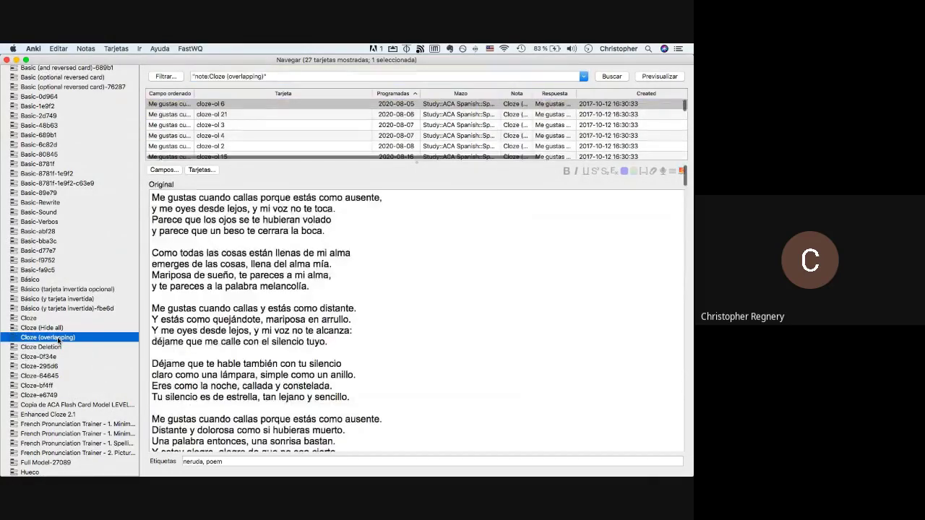
{"action": "scroll", "coordinate": [192, 132], "scroll_direction": "down", "scroll_amount": 2}
{"action": "left_click", "coordinate": [192, 133]}
Find the Image Occlusion Enhanced note type in the card browser, list its cards and select a planet atmosphere card.
{"action": "scroll", "coordinate": [97, 222], "scroll_direction": "down", "scroll_amount": 7}
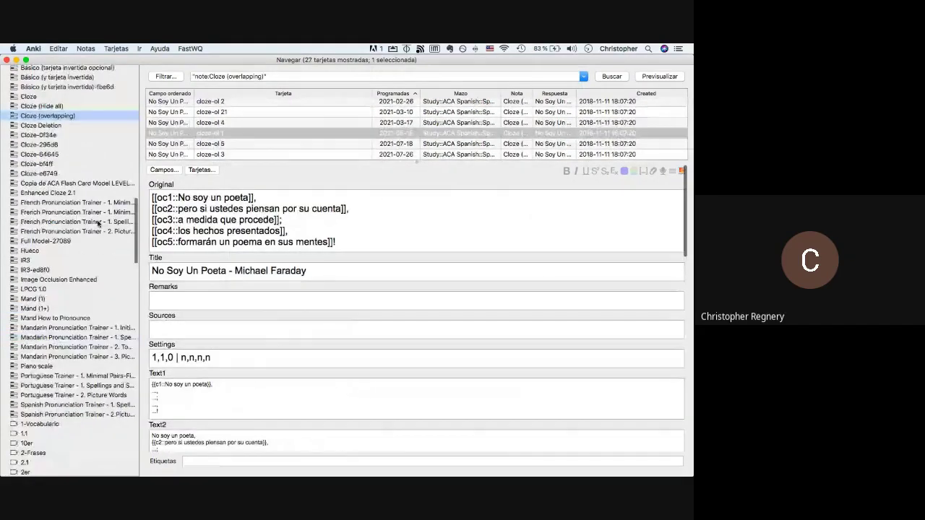
{"action": "scroll", "coordinate": [97, 223], "scroll_direction": "down", "scroll_amount": 3}
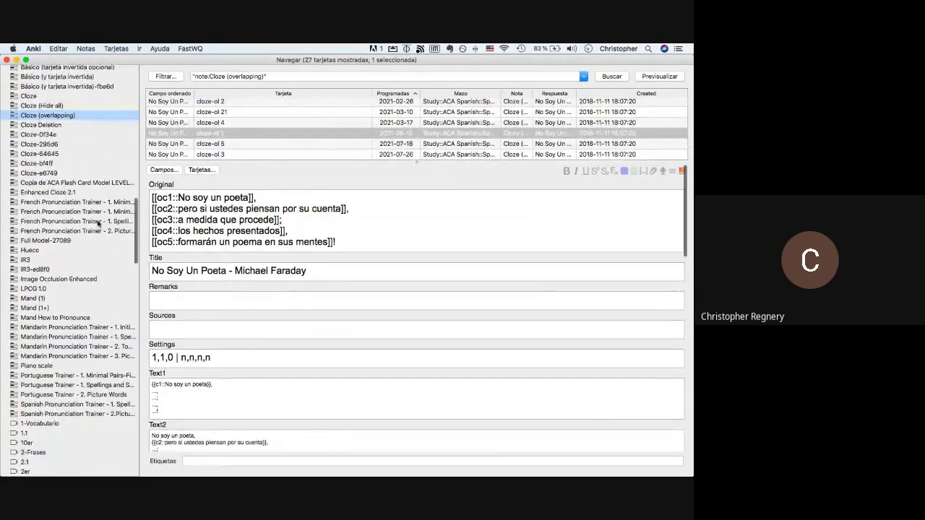
{"action": "scroll", "coordinate": [97, 223], "scroll_direction": "down", "scroll_amount": 15}
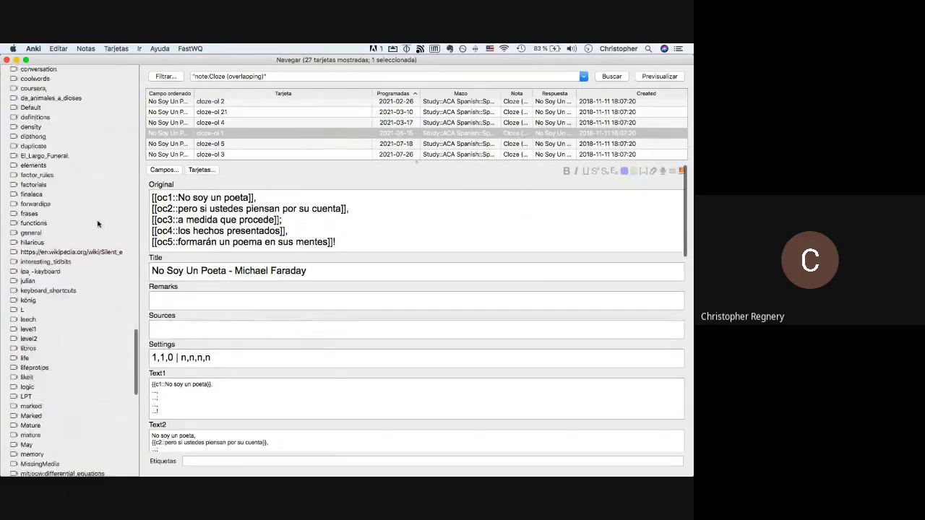
{"action": "scroll", "coordinate": [97, 222], "scroll_direction": "up", "scroll_amount": 20}
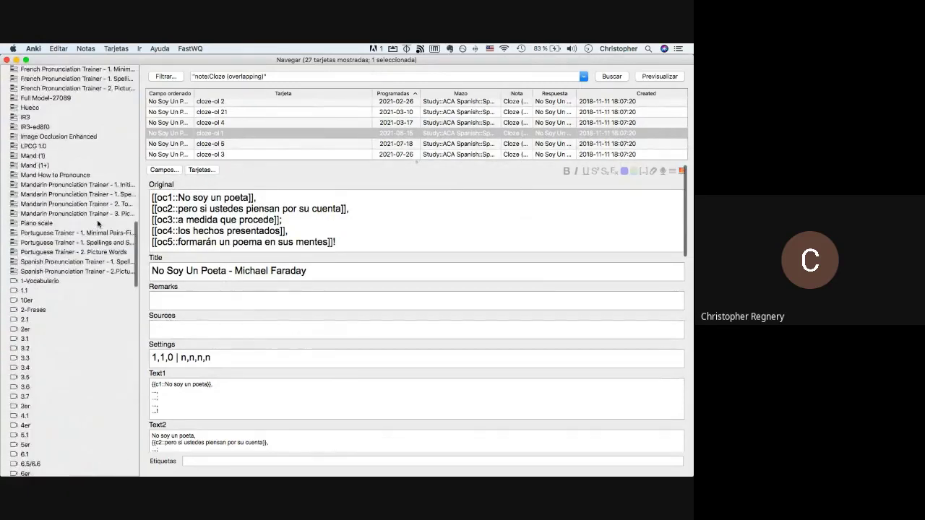
{"action": "scroll", "coordinate": [97, 224], "scroll_direction": "up", "scroll_amount": 12}
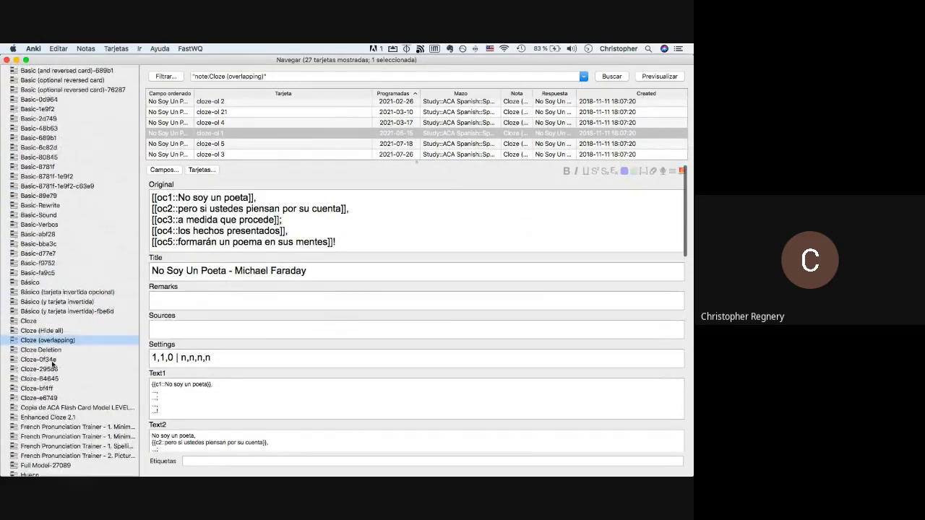
{"action": "scroll", "coordinate": [52, 365], "scroll_direction": "down", "scroll_amount": 3}
{"action": "left_click", "coordinate": [53, 342]}
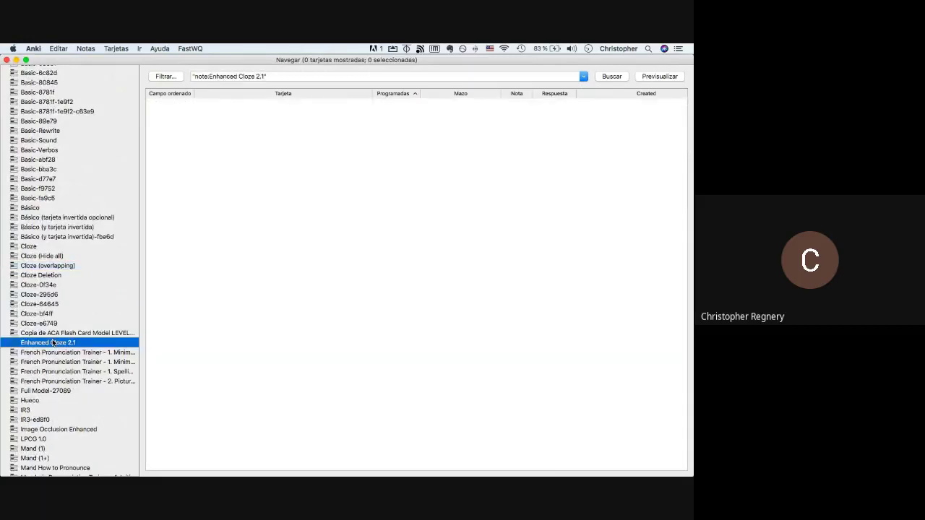
{"action": "scroll", "coordinate": [51, 418], "scroll_direction": "down", "scroll_amount": 1}
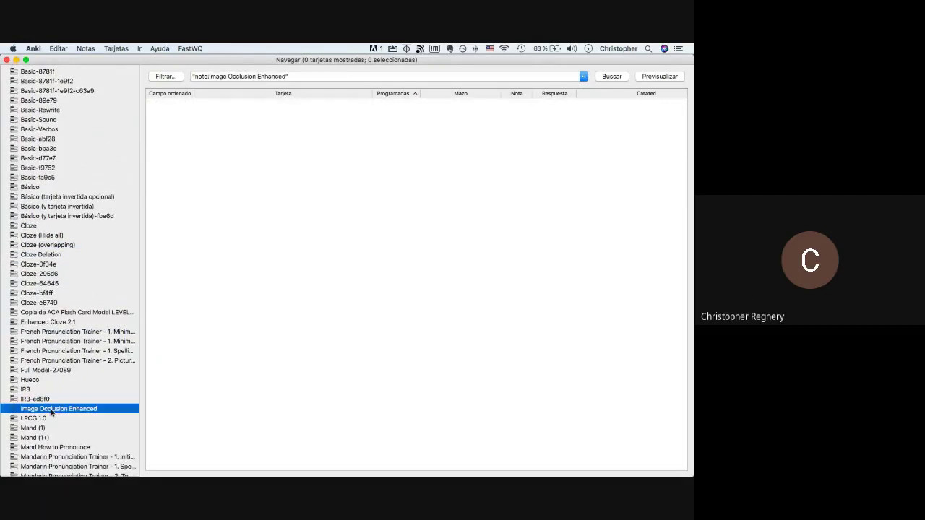
{"action": "left_click", "coordinate": [209, 132]}
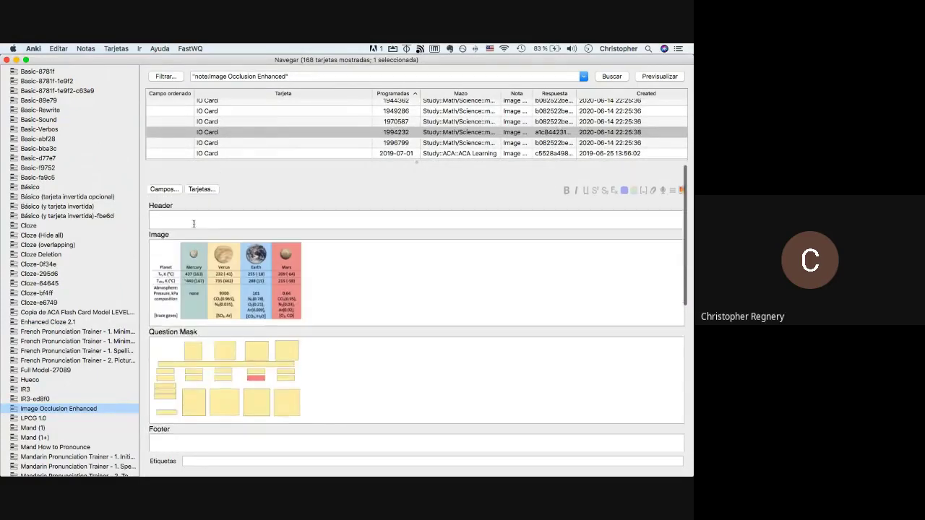
Examine the neighbouring image occlusion cards to see where the planet atmosphere series ends.
{"action": "left_click", "coordinate": [184, 196]}
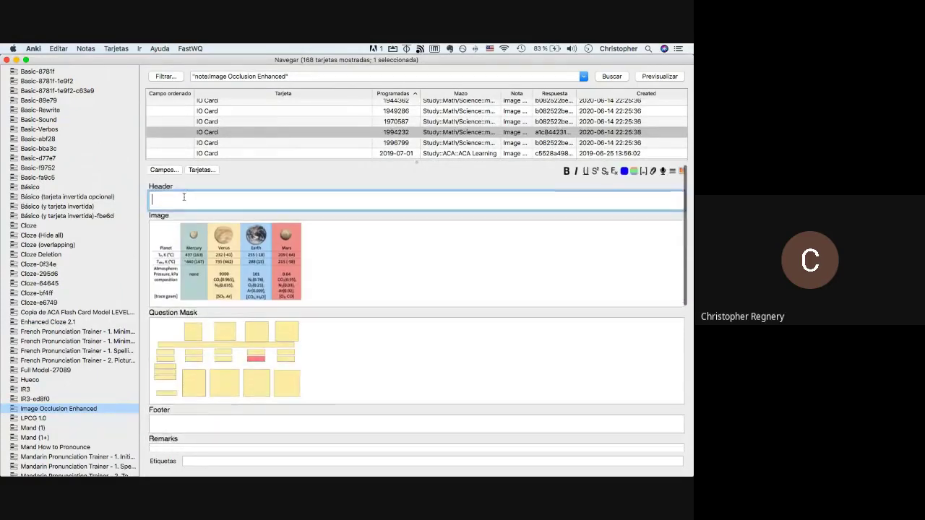
{"action": "left_click", "coordinate": [399, 149]}
{"action": "scroll", "coordinate": [408, 145], "scroll_direction": "down", "scroll_amount": 3}
{"action": "scroll", "coordinate": [414, 142], "scroll_direction": "up", "scroll_amount": 1}
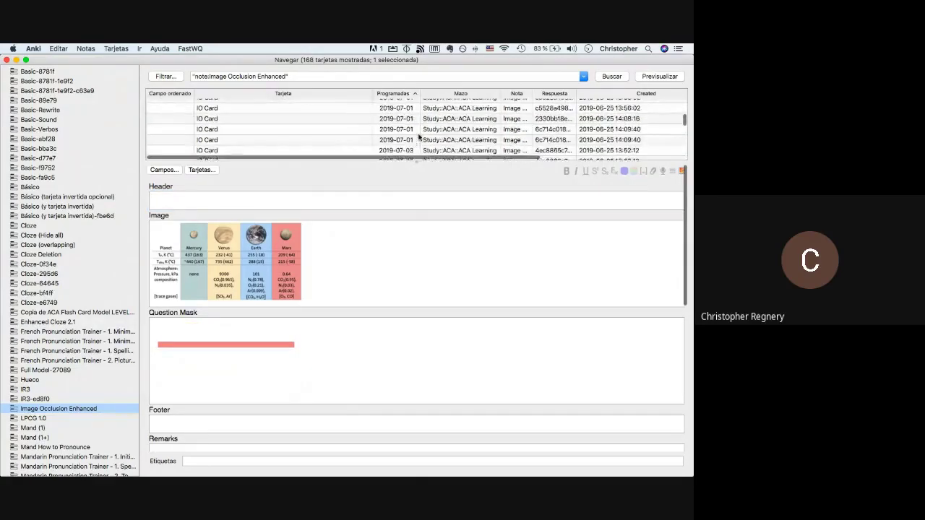
{"action": "left_click", "coordinate": [417, 134]}
{"action": "key", "text": "Up"}
{"action": "key", "text": "Up"}
{"action": "key", "text": "Up"}
{"action": "key", "text": "Up"}
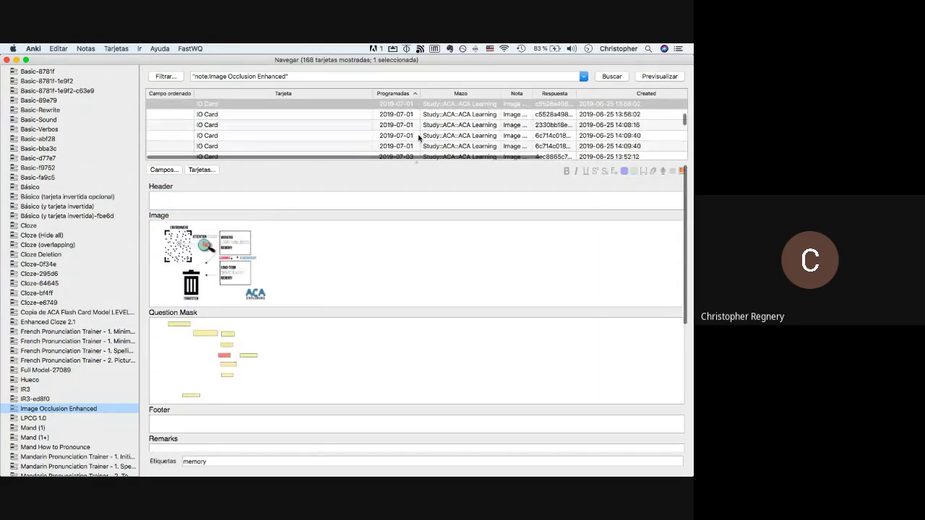
Select the whole run of planet image occlusion cards and add the tags "plant temperature" to them.
{"action": "scroll", "coordinate": [418, 137], "scroll_direction": "up", "scroll_amount": 5}
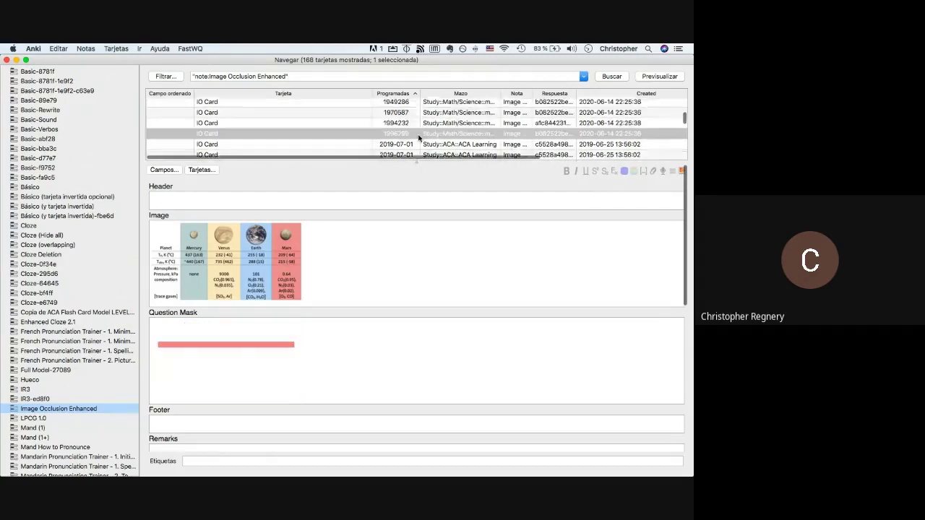
{"action": "scroll", "coordinate": [418, 137], "scroll_direction": "up", "scroll_amount": 10}
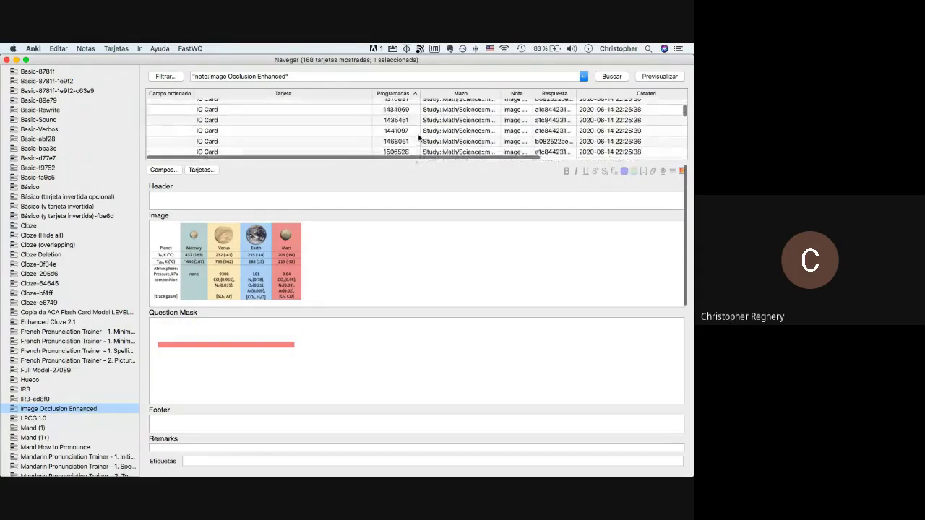
{"action": "left_click", "coordinate": [416, 126], "text": "shift"}
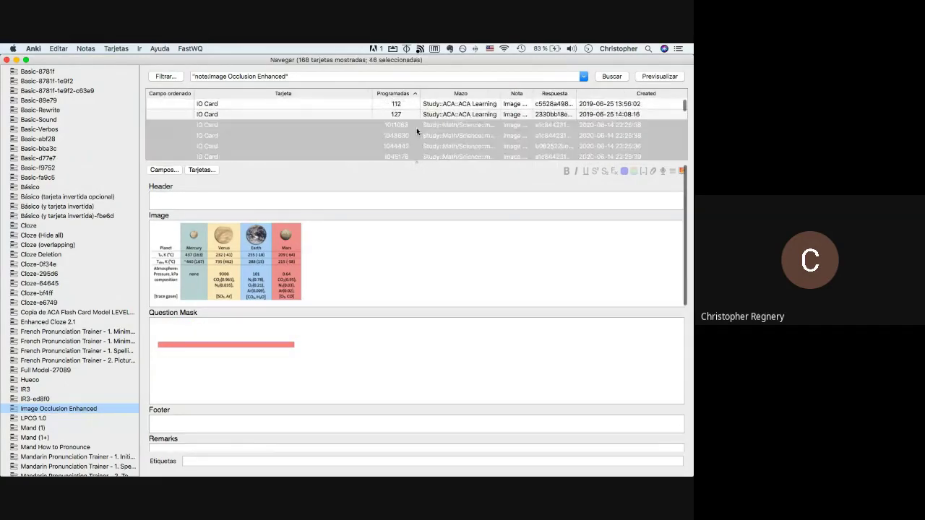
{"action": "right_click", "coordinate": [252, 198]}
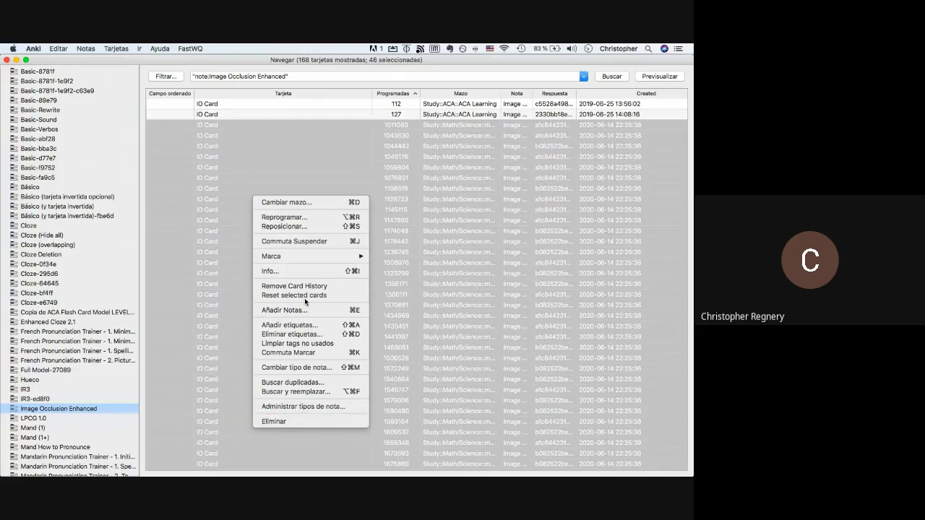
{"action": "left_click", "coordinate": [294, 326]}
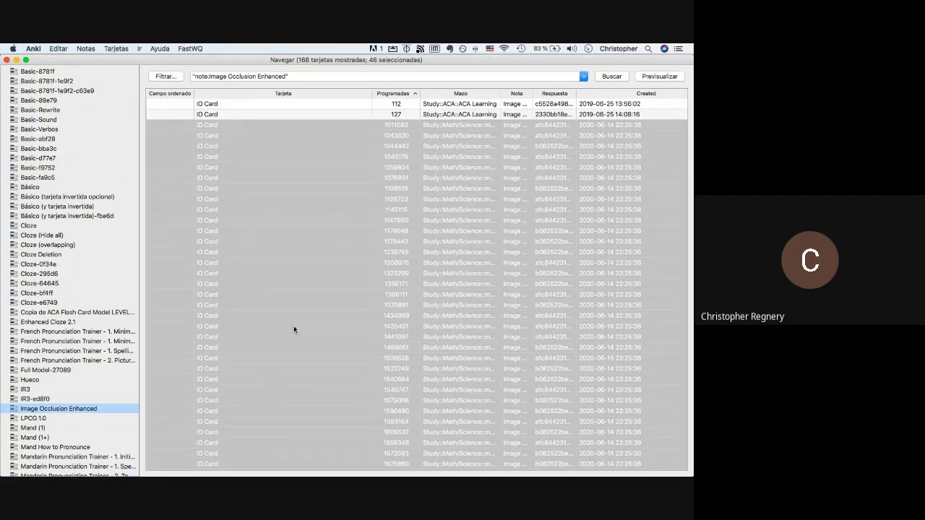
{"action": "type", "text": "plant temperature"}
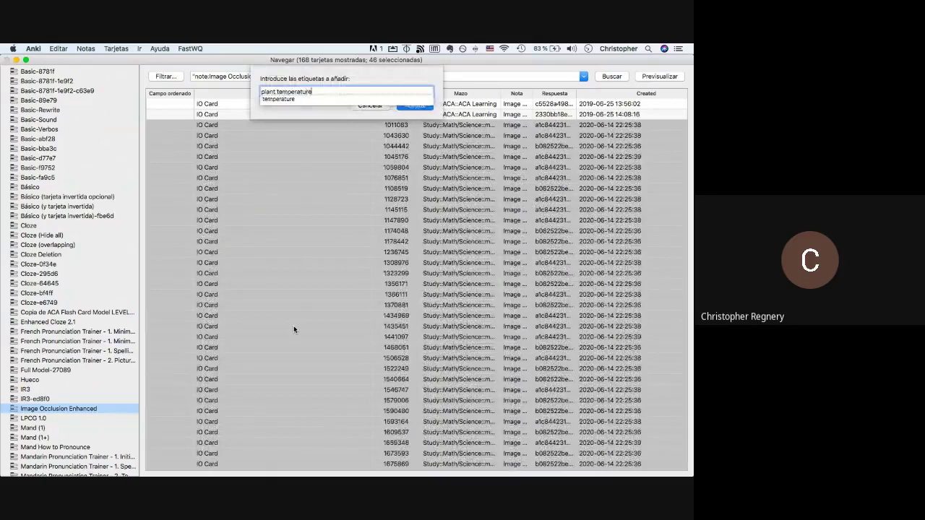
{"action": "key", "text": "Return"}
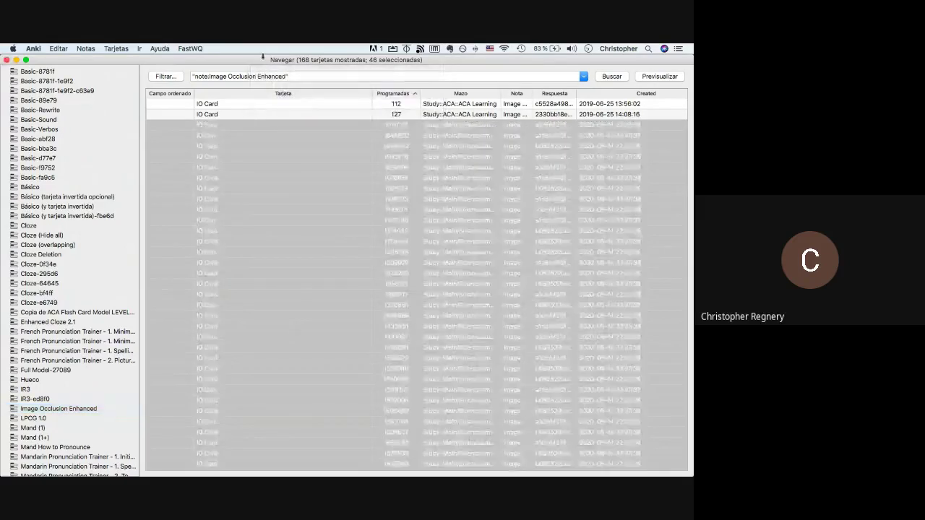
Switch to Finder and move the Atmosphere of Planets image from the Science folder to the trash.
{"action": "key", "text": "super+grave"}
{"action": "key", "text": "super+grave"}
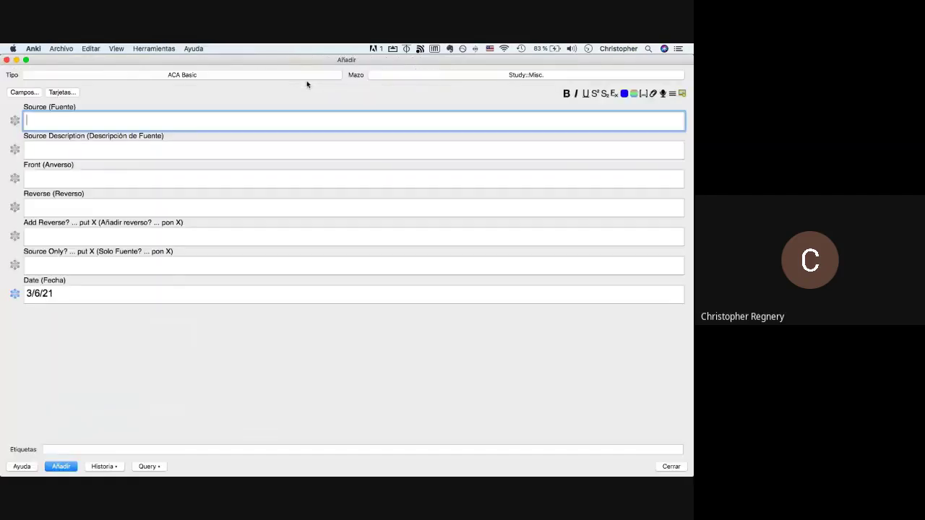
{"action": "key", "text": "super+Tab"}
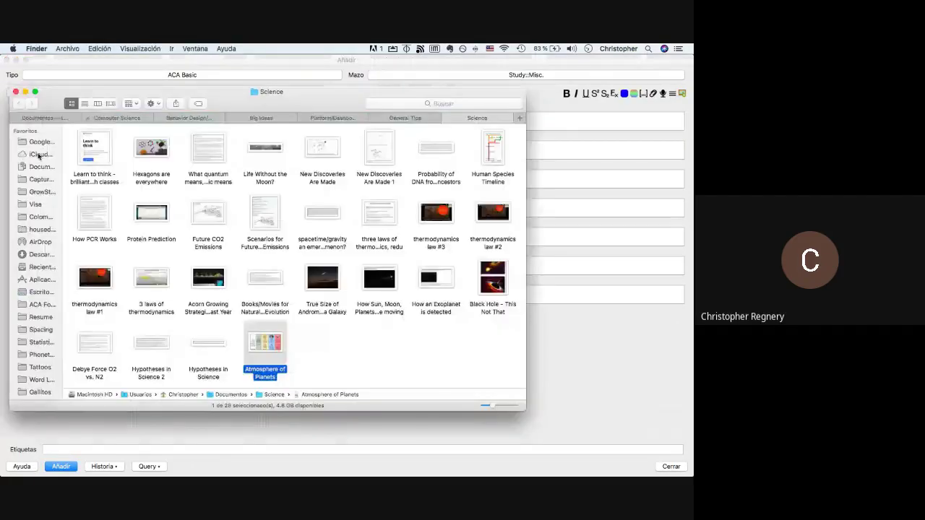
{"action": "key", "text": "super+BackSpace"}
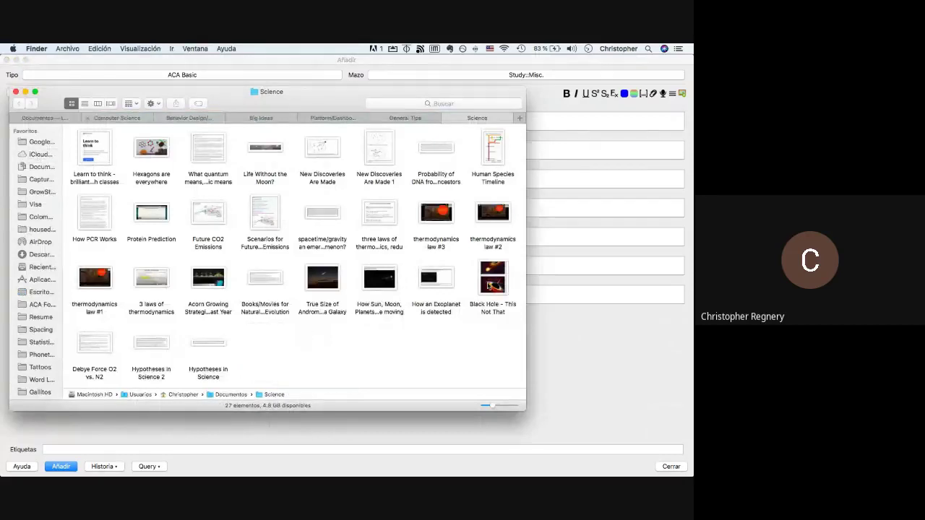
Preview the Human Species Timeline image in the Science folder.
{"action": "left_click", "coordinate": [496, 157]}
{"action": "key", "text": "space"}
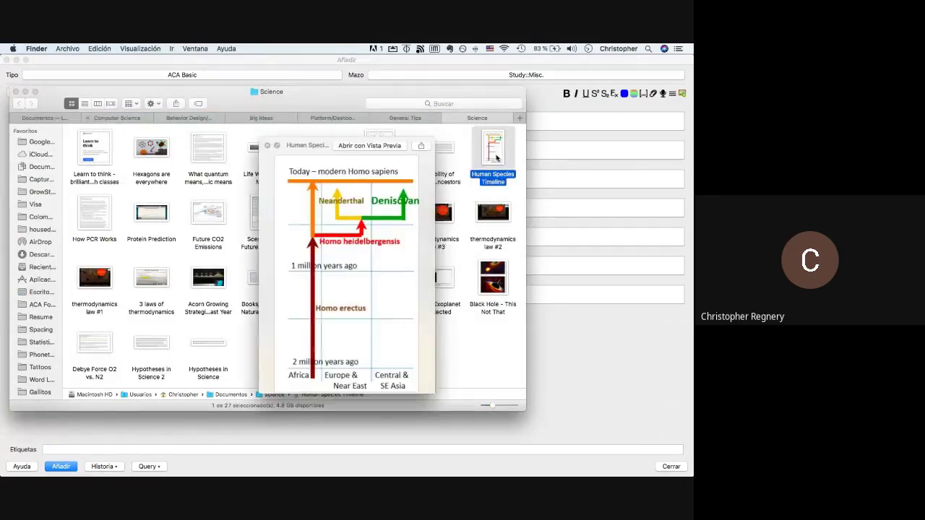
{"action": "key", "text": "space"}
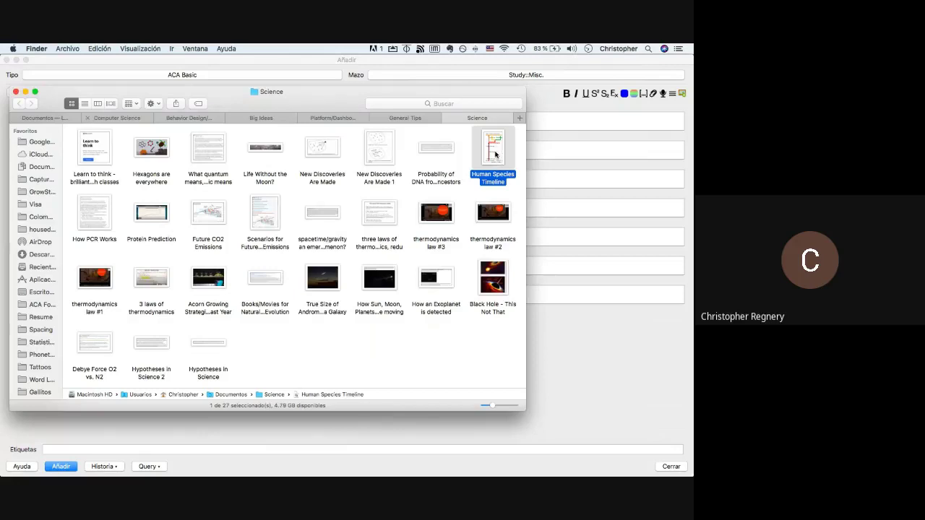
Switch to Anki and change the new note's type to Image Occlusion Enhanced.
{"action": "left_click", "coordinate": [210, 74]}
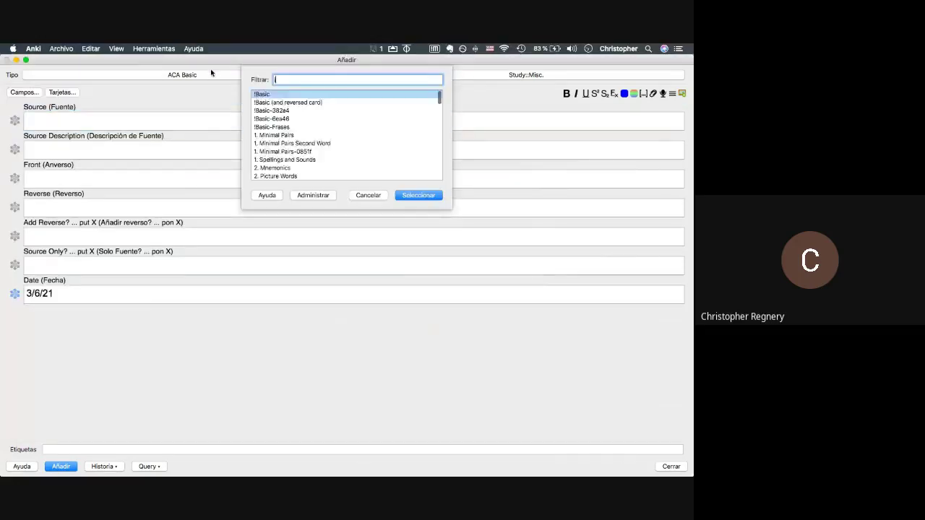
{"action": "type", "text": "image"}
{"action": "double_click", "coordinate": [283, 93]}
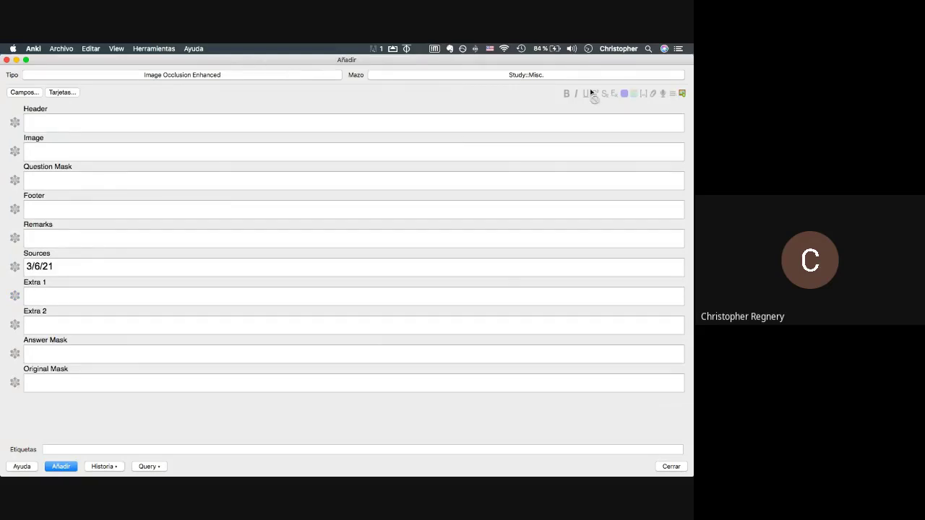
Load the Human Species Timeline image from the Science folder in Documents into the image occlusion editor.
{"action": "left_click", "coordinate": [680, 94]}
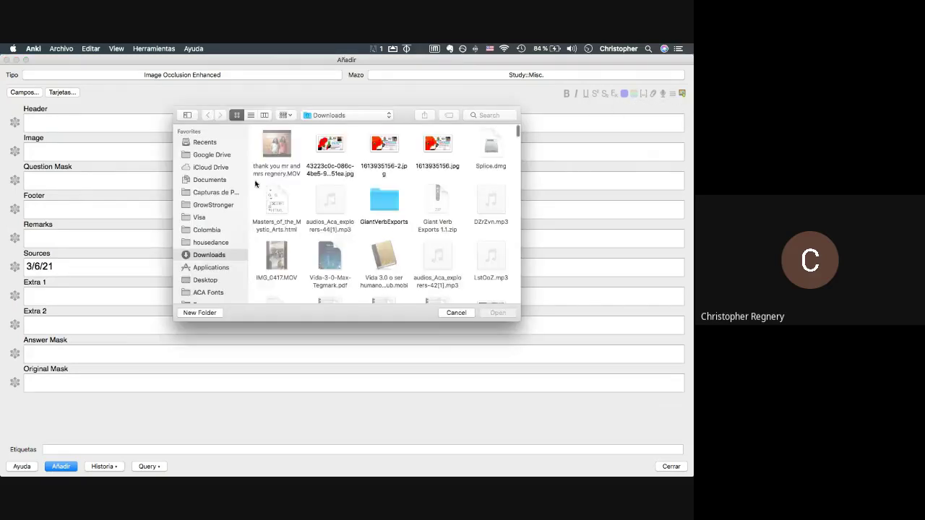
{"action": "scroll", "coordinate": [200, 246], "scroll_direction": "down", "scroll_amount": 5}
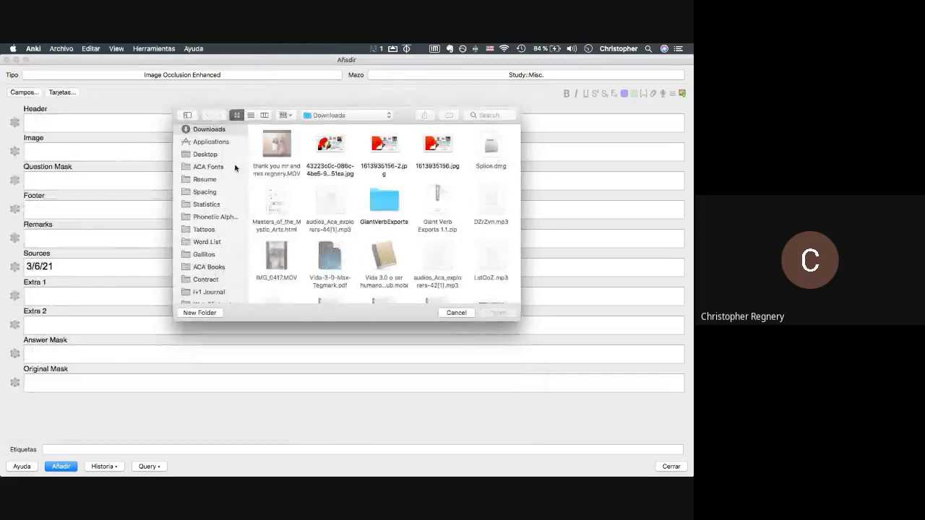
{"action": "scroll", "coordinate": [210, 165], "scroll_direction": "up", "scroll_amount": 5}
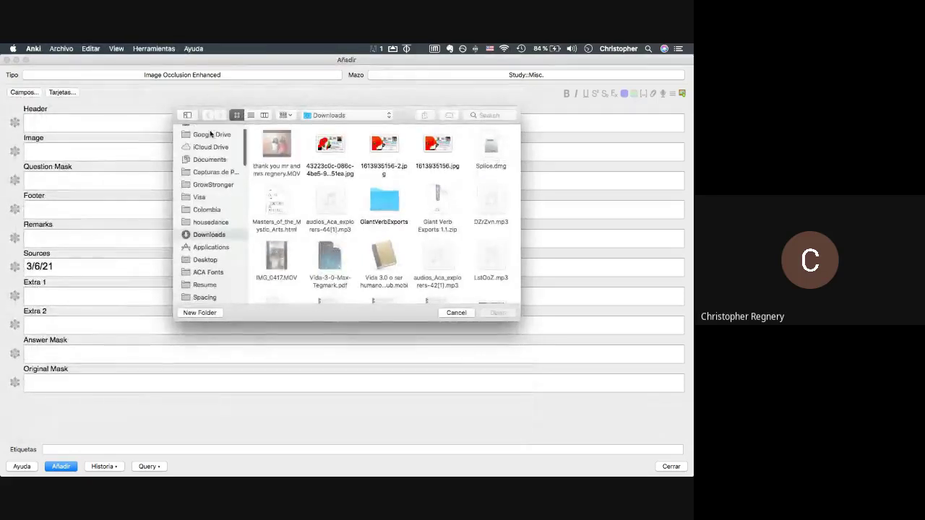
{"action": "left_click", "coordinate": [201, 159]}
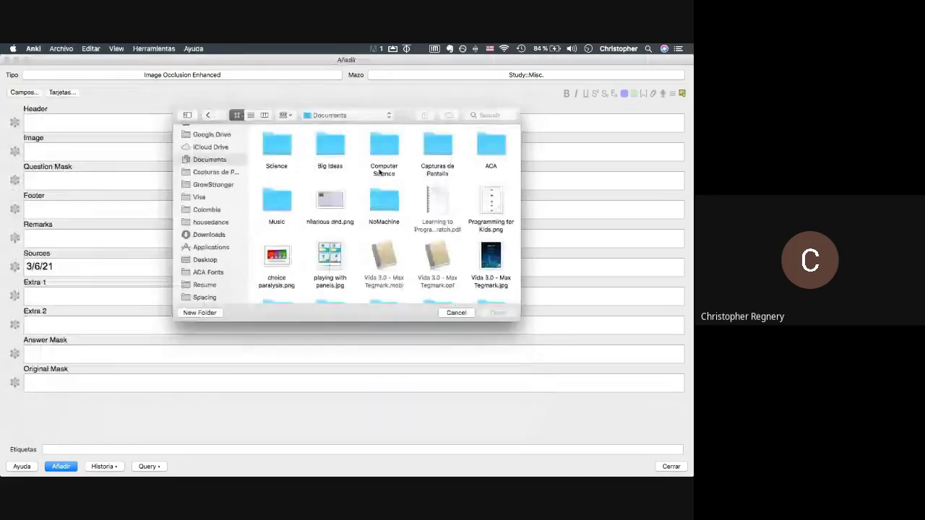
{"action": "left_click", "coordinate": [276, 148]}
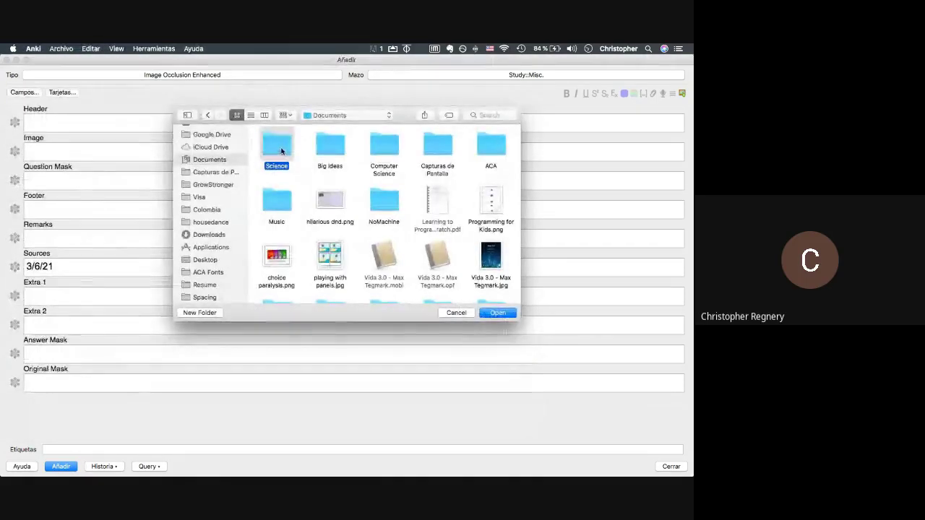
{"action": "double_click", "coordinate": [282, 150]}
{"action": "scroll", "coordinate": [304, 201], "scroll_direction": "down", "scroll_amount": 5}
{"action": "scroll", "coordinate": [376, 188], "scroll_direction": "up", "scroll_amount": 4}
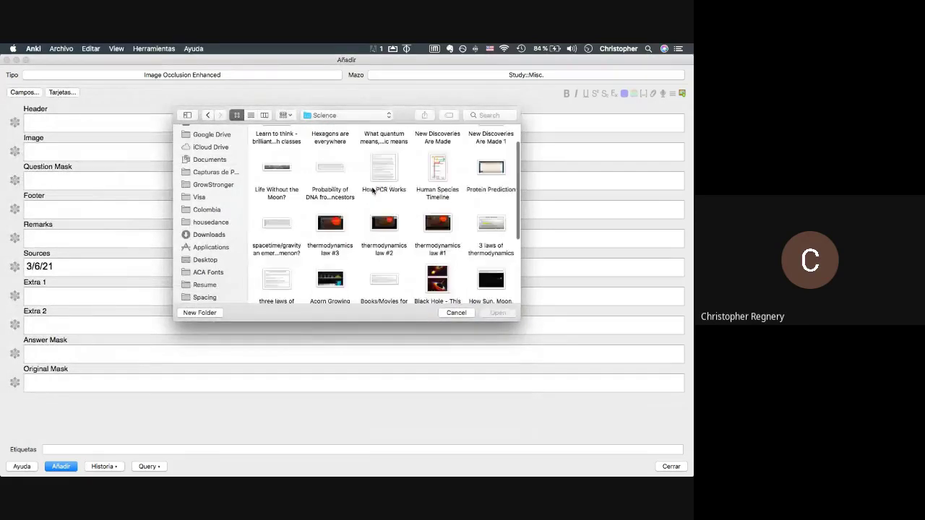
{"action": "left_click", "coordinate": [435, 174]}
{"action": "double_click", "coordinate": [435, 174]}
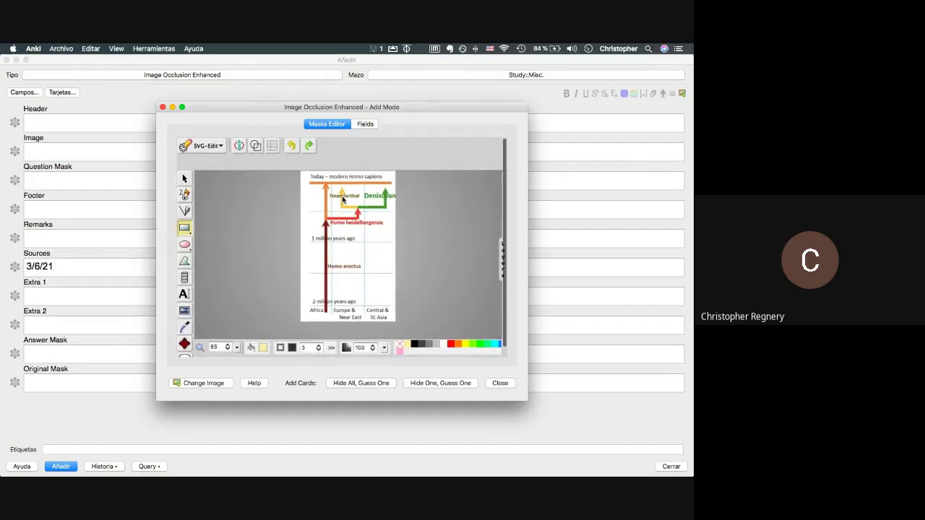
Enlarge the editor and draw masks over the three region labels, both million-year labels, Homo erectus and Homo heidelbergensis.
{"action": "left_click_drag", "start_coordinate": [526, 401], "coordinate": [606, 429]}
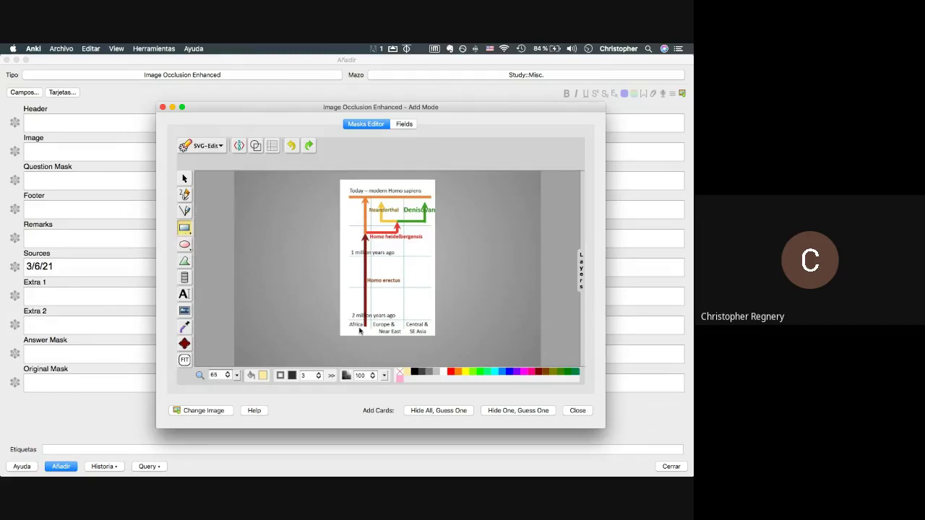
{"action": "left_click_drag", "start_coordinate": [347, 322], "coordinate": [430, 336]}
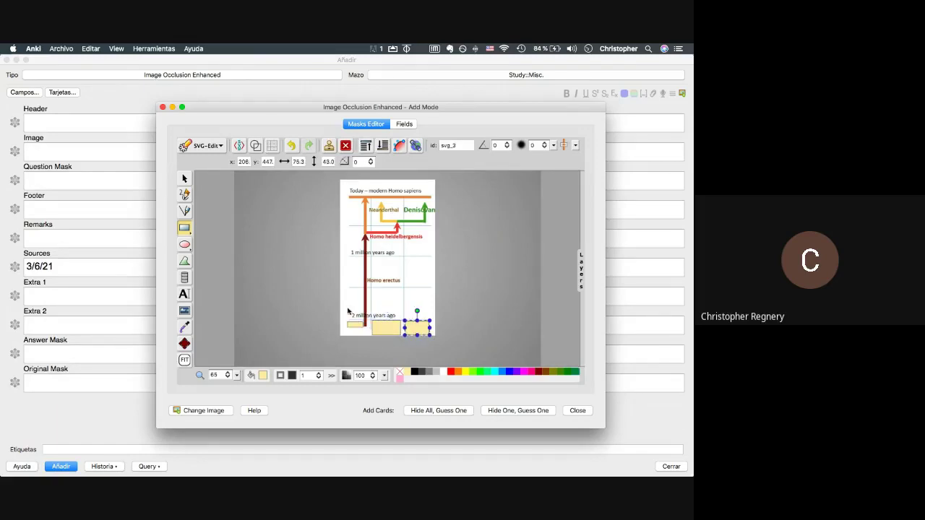
{"action": "left_click_drag", "start_coordinate": [349, 314], "coordinate": [395, 319]}
{"action": "left_click_drag", "start_coordinate": [403, 284], "coordinate": [366, 276]}
{"action": "left_click_drag", "start_coordinate": [394, 248], "coordinate": [349, 252]}
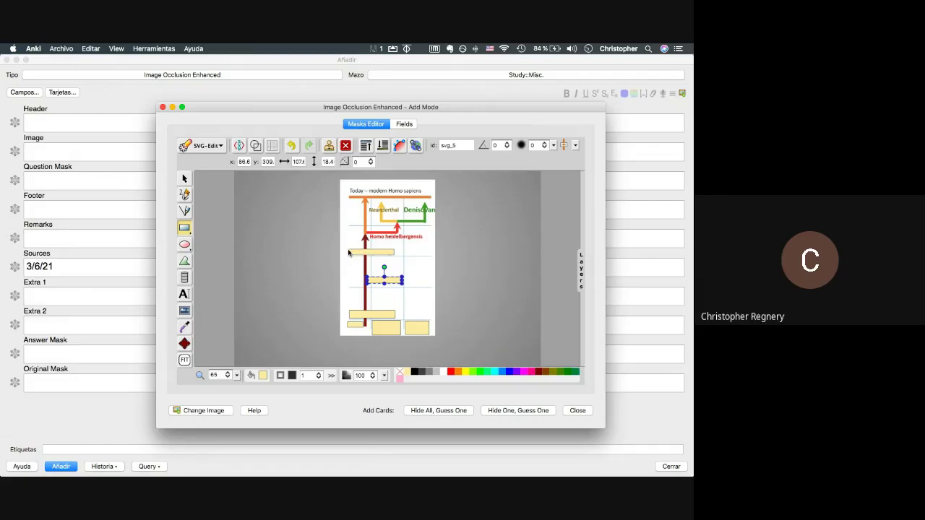
{"action": "left_click_drag", "start_coordinate": [349, 253], "coordinate": [348, 252]}
{"action": "left_click_drag", "start_coordinate": [425, 233], "coordinate": [368, 236]}
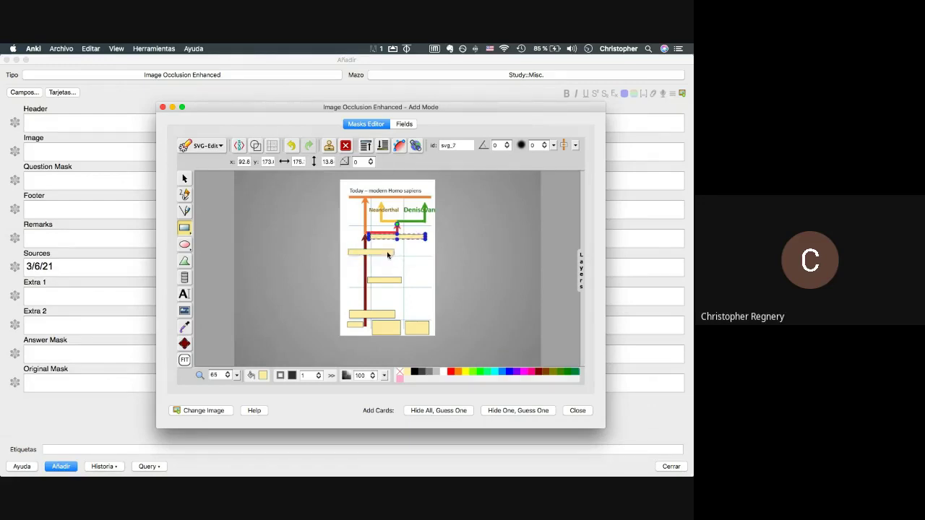
Narrow the "1 million years ago" mask to leave "years ago" readable, and trim the left edges of the Homo erectus and Homo heidelbergensis masks.
{"action": "left_click", "coordinate": [386, 253]}
{"action": "left_click_drag", "start_coordinate": [395, 252], "coordinate": [371, 253]}
{"action": "left_click", "coordinate": [384, 268]}
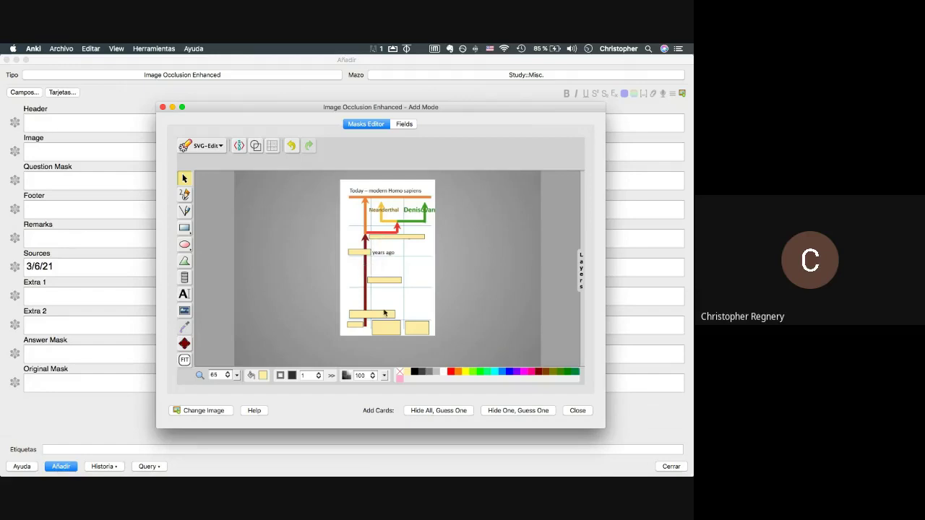
{"action": "left_click", "coordinate": [387, 282]}
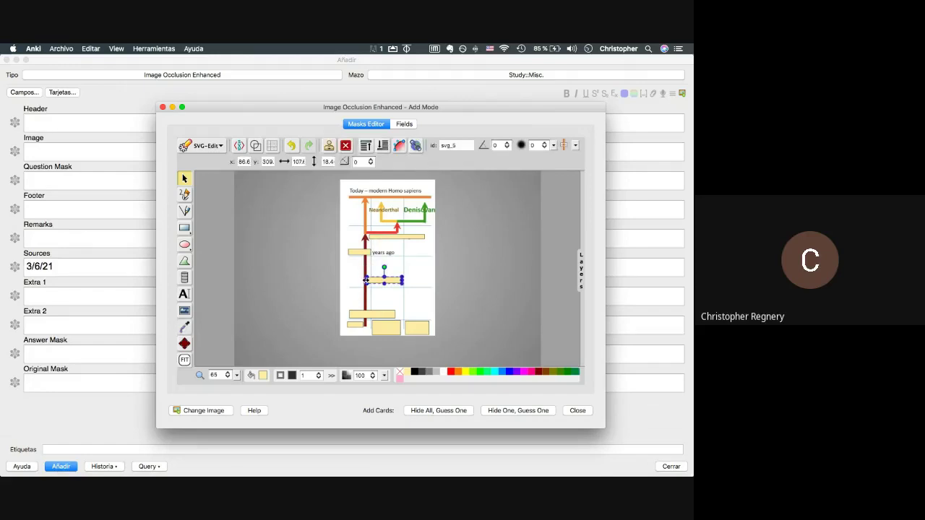
{"action": "mouse_move", "coordinate": [366, 280]}
{"action": "left_mouse_down"}
{"action": "mouse_move", "coordinate": [376, 281]}
{"action": "mouse_move", "coordinate": [366, 280]}
{"action": "left_mouse_up"}
{"action": "left_click", "coordinate": [394, 267]}
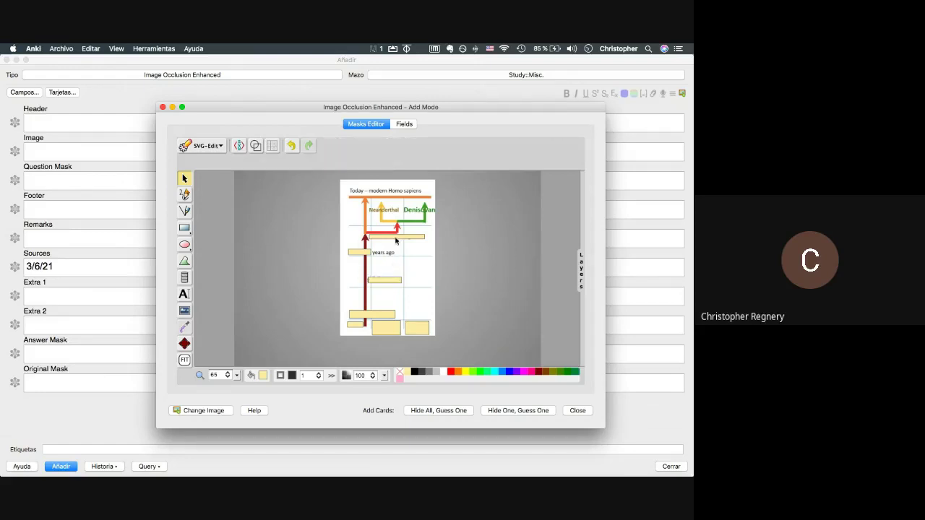
{"action": "left_click", "coordinate": [396, 236]}
{"action": "left_click_drag", "start_coordinate": [367, 237], "coordinate": [371, 237]}
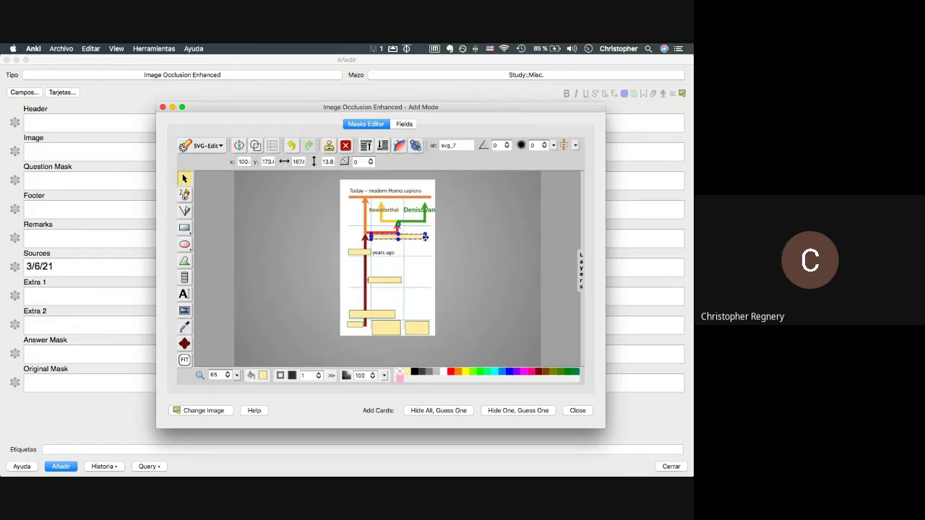
{"action": "left_click", "coordinate": [431, 253]}
Draw masks over the "Today – modern Homo sapiens", Neanderthal and Denisovan labels.
{"action": "left_click", "coordinate": [389, 236]}
{"action": "left_click", "coordinate": [185, 227]}
{"action": "left_click_drag", "start_coordinate": [347, 186], "coordinate": [366, 210]}
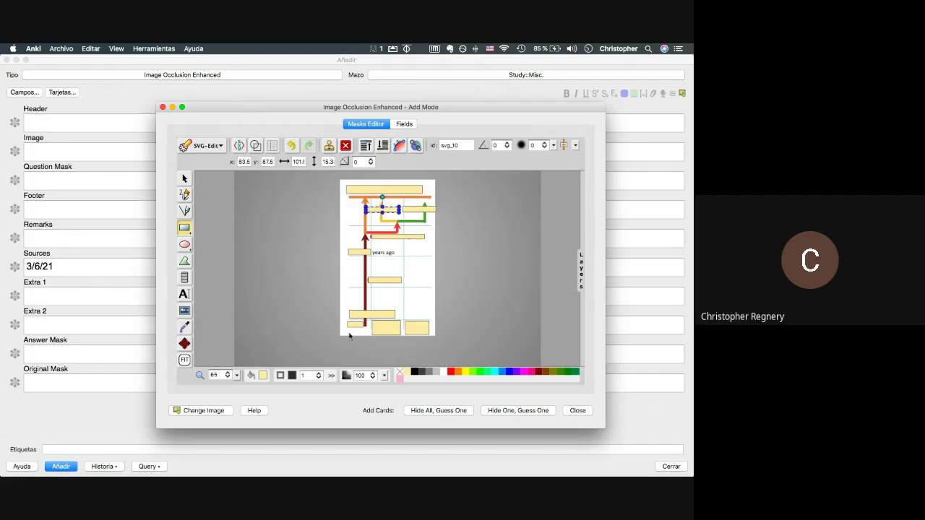
Narrow the "2 million years ago" mask to leave "years ago" readable, and shift the region label masks slightly down.
{"action": "left_click", "coordinate": [372, 313]}
{"action": "left_click_drag", "start_coordinate": [395, 317], "coordinate": [356, 325]}
{"action": "left_click", "coordinate": [329, 304]}
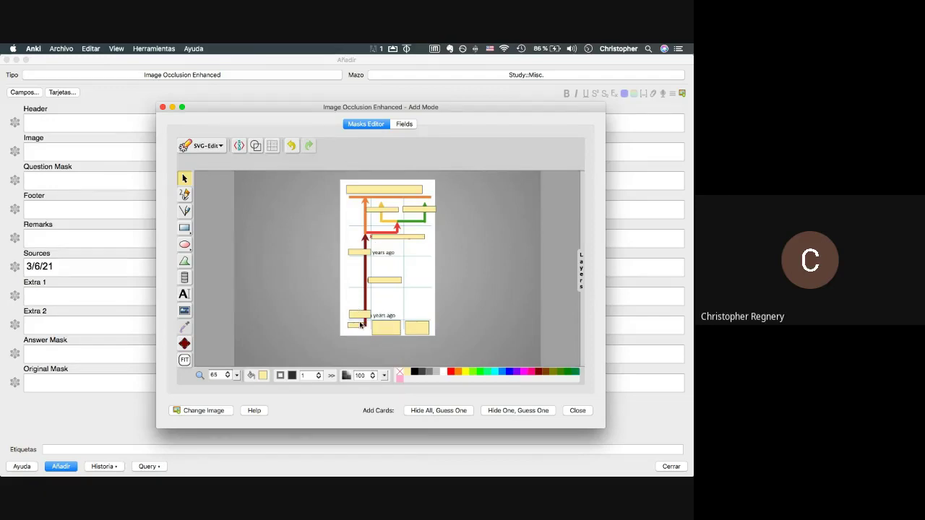
{"action": "left_click_drag", "start_coordinate": [389, 328], "coordinate": [390, 346]}
{"action": "left_click_drag", "start_coordinate": [390, 332], "coordinate": [412, 330]}
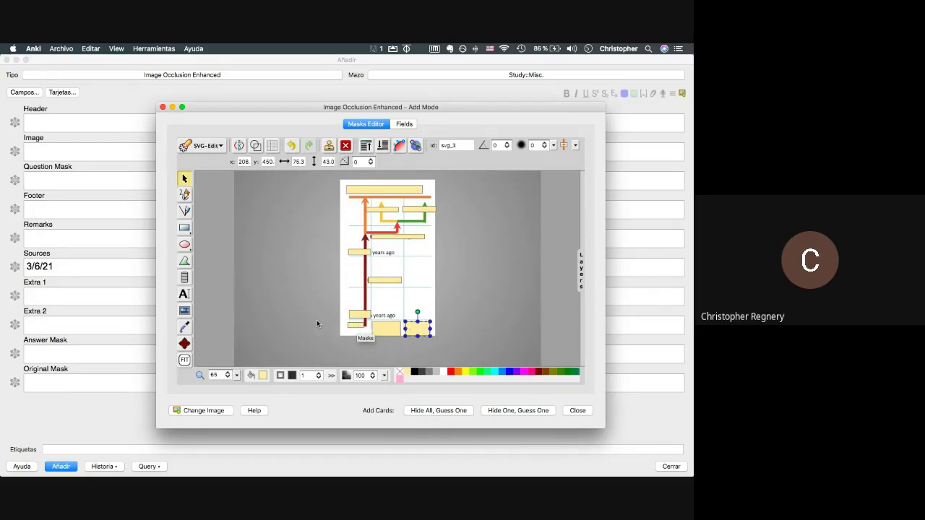
Add the timeline cards in both Hide All, Guess One and Hide One, Guess One modes, and close the occlusion editor.
{"action": "left_click", "coordinate": [431, 412]}
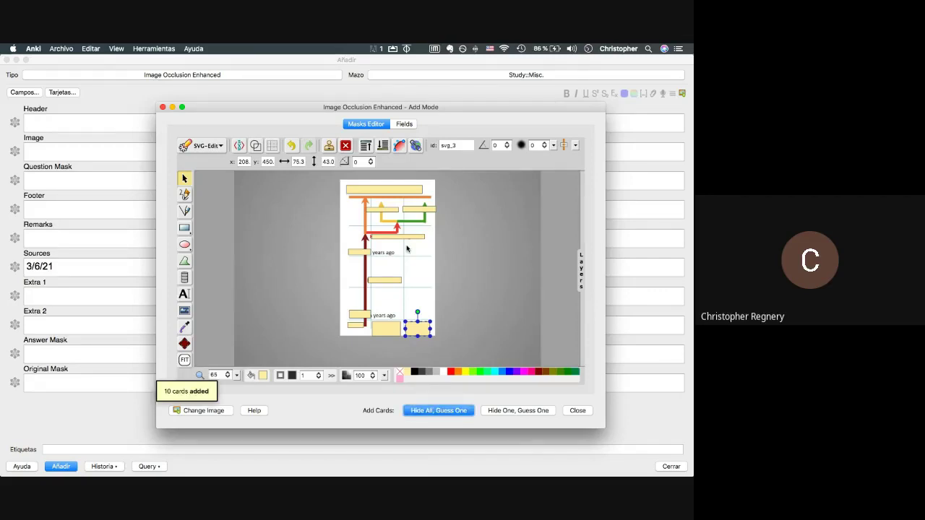
{"action": "left_click", "coordinate": [503, 411]}
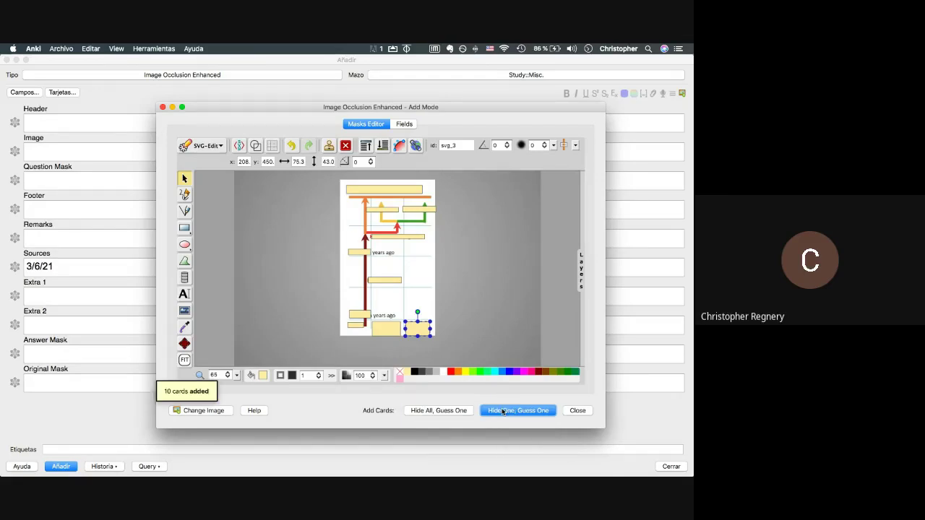
{"action": "left_click", "coordinate": [163, 107]}
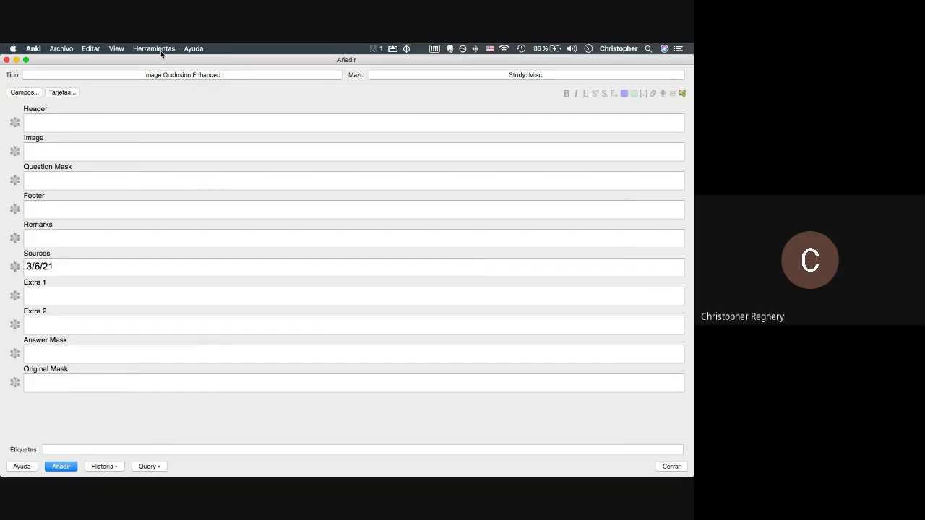
Search the card browser for cards matching "added:1".
{"action": "key", "text": "Escape"}
{"action": "left_click", "coordinate": [330, 72]}
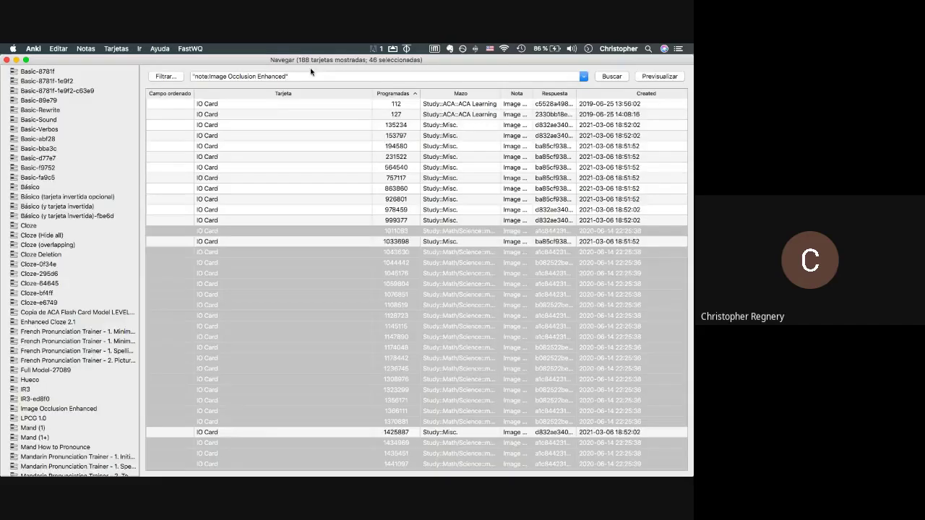
{"action": "triple_click", "coordinate": [310, 72]}
{"action": "type", "text": "added:1"}
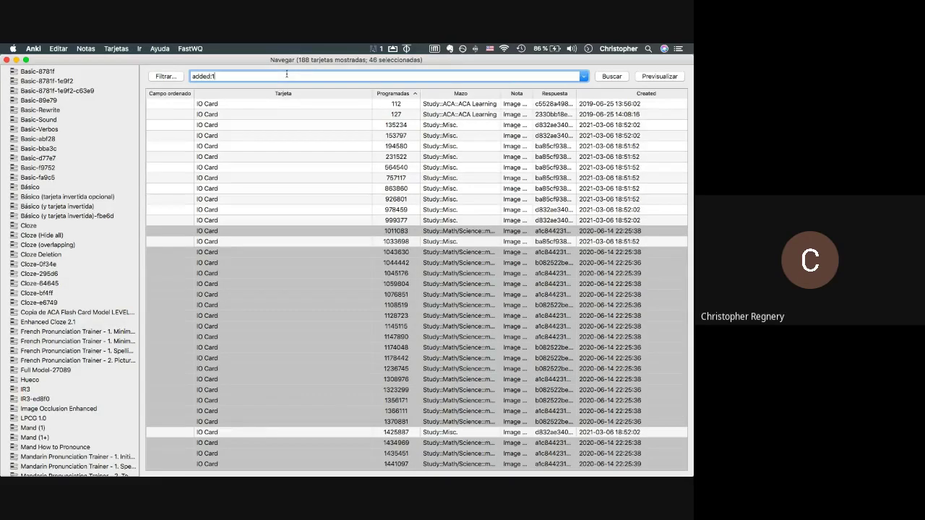
{"action": "key", "text": "Return"}
Preview the new Human Species Timeline cards, checking the question and answer sides of both masking modes.
{"action": "left_click", "coordinate": [197, 116]}
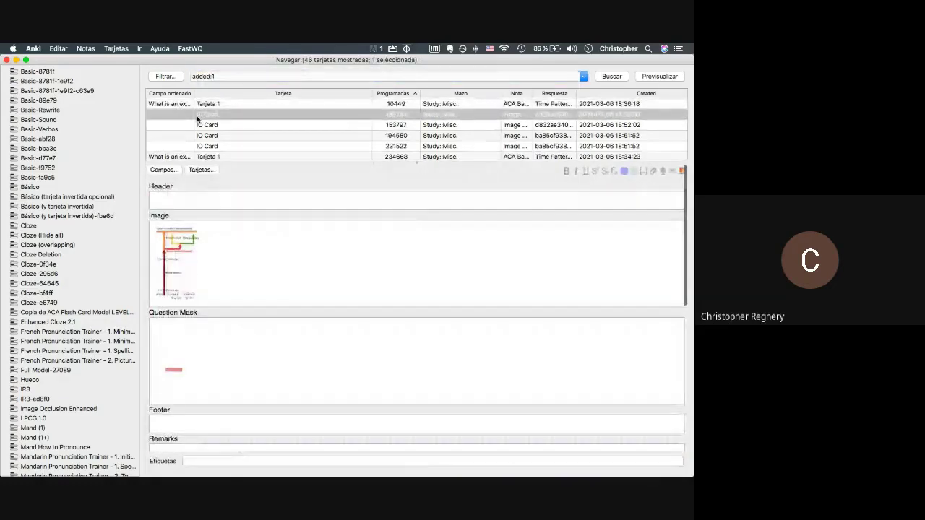
{"action": "left_click", "coordinate": [660, 77]}
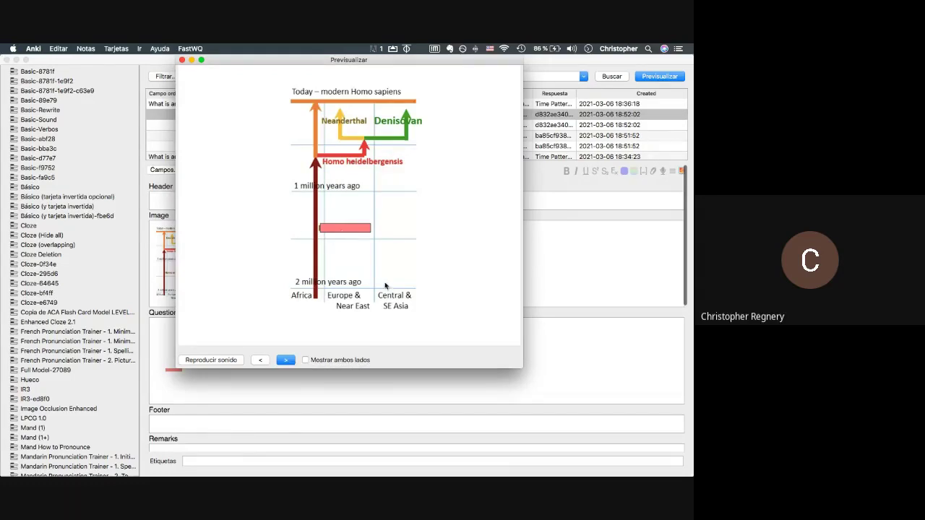
{"action": "left_click", "coordinate": [285, 361]}
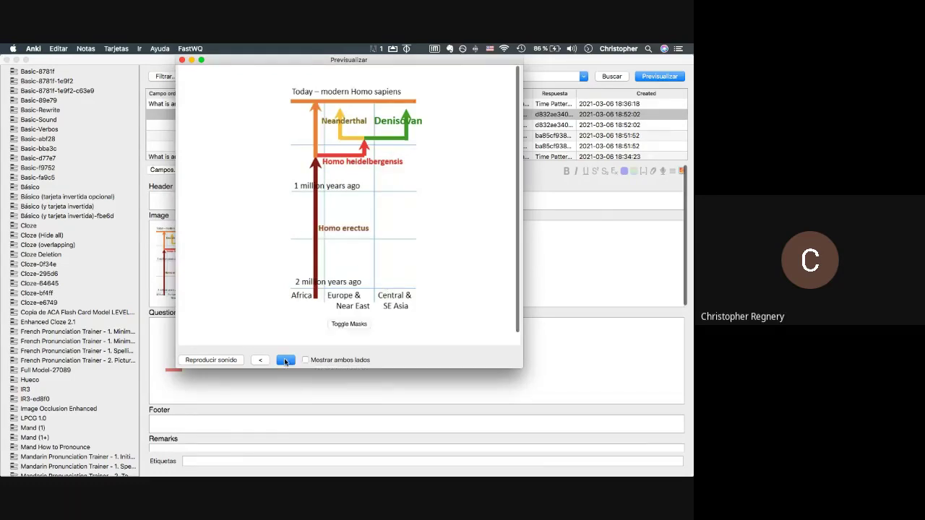
{"action": "left_click", "coordinate": [286, 362]}
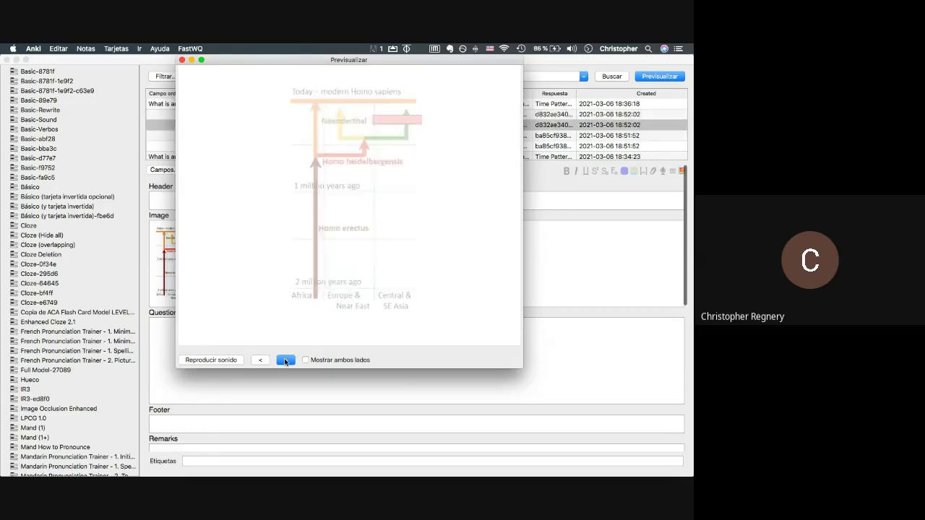
{"action": "left_click", "coordinate": [285, 361]}
{"action": "left_click", "coordinate": [286, 361]}
{"action": "left_click", "coordinate": [285, 362]}
{"action": "left_click", "coordinate": [286, 361]}
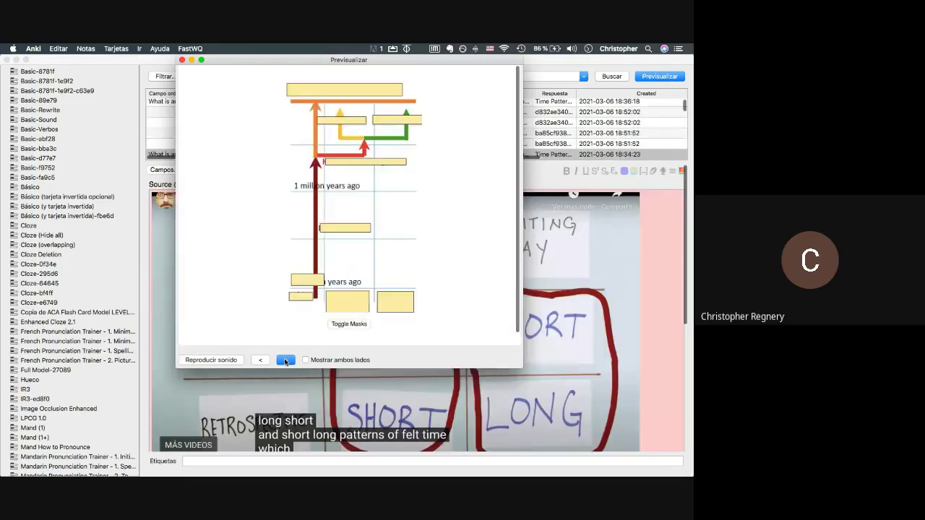
{"action": "left_click", "coordinate": [286, 361]}
{"action": "left_click", "coordinate": [262, 360]}
{"action": "left_click", "coordinate": [261, 360]}
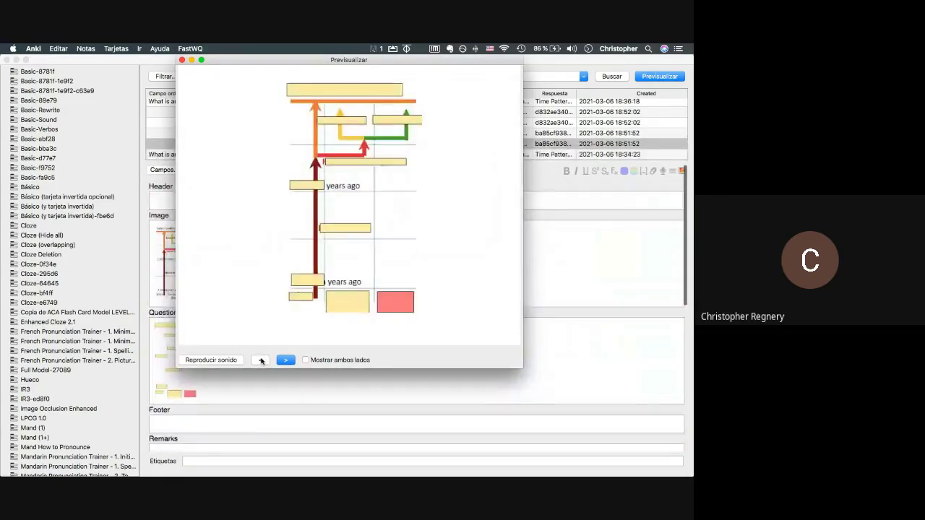
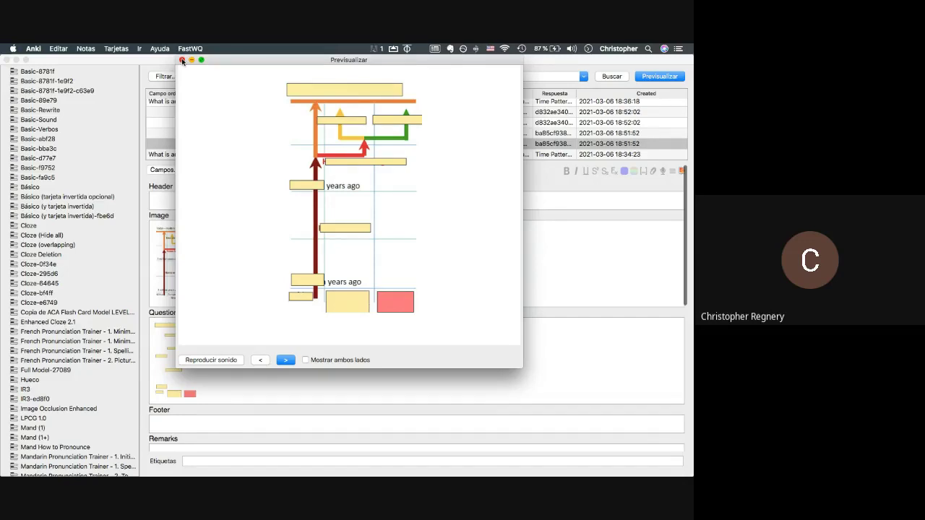
{"action": "left_click", "coordinate": [182, 60]}
Try to sort the listed cards by the card column.
{"action": "key", "text": "super+Tab"}
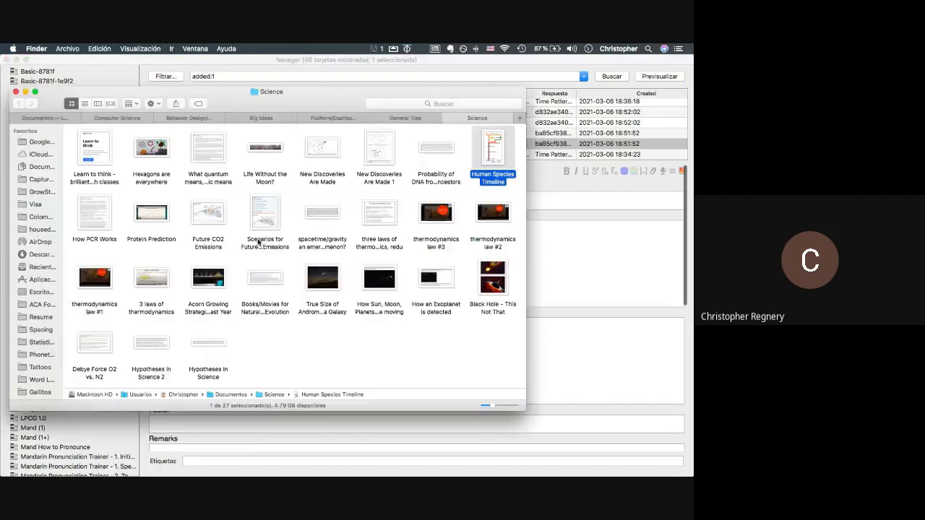
{"action": "key", "text": "super+Tab"}
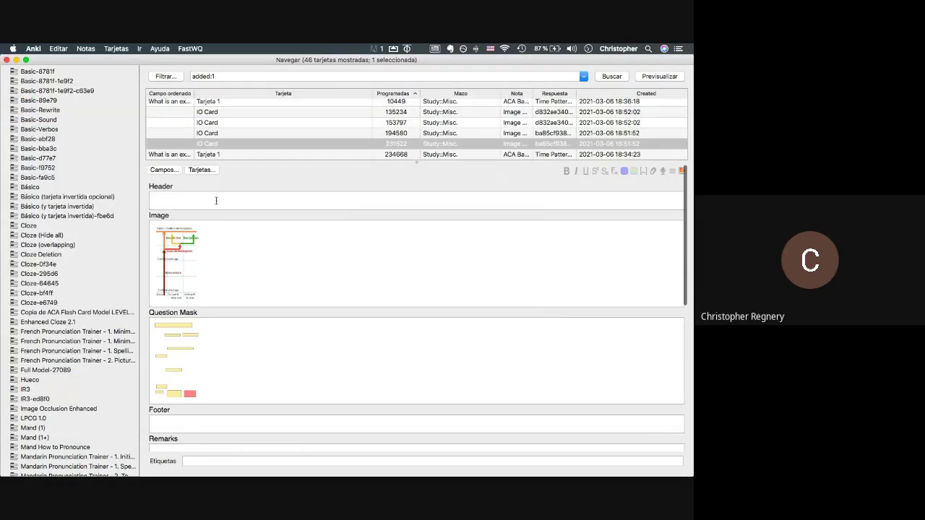
{"action": "left_click", "coordinate": [214, 106]}
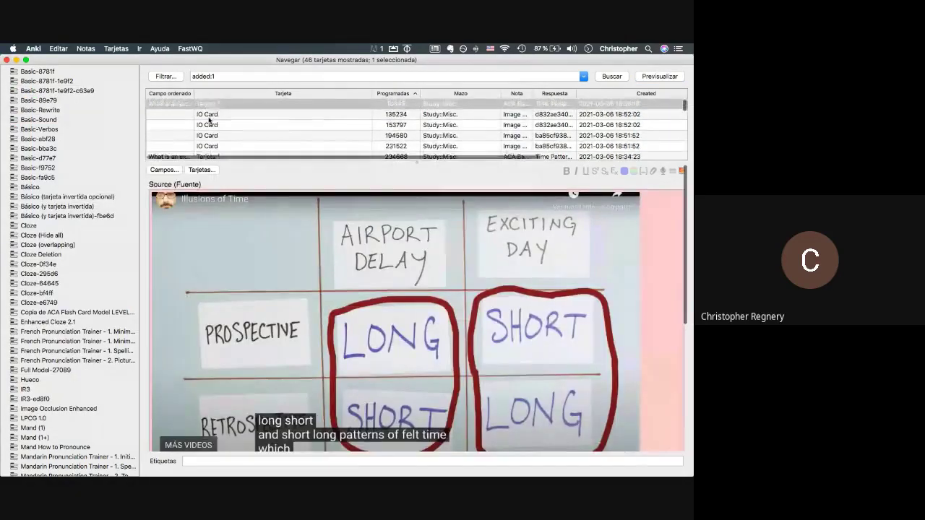
{"action": "left_click", "coordinate": [207, 116]}
{"action": "scroll", "coordinate": [208, 118], "scroll_direction": "down", "scroll_amount": 1}
{"action": "left_click", "coordinate": [208, 138], "text": "shift"}
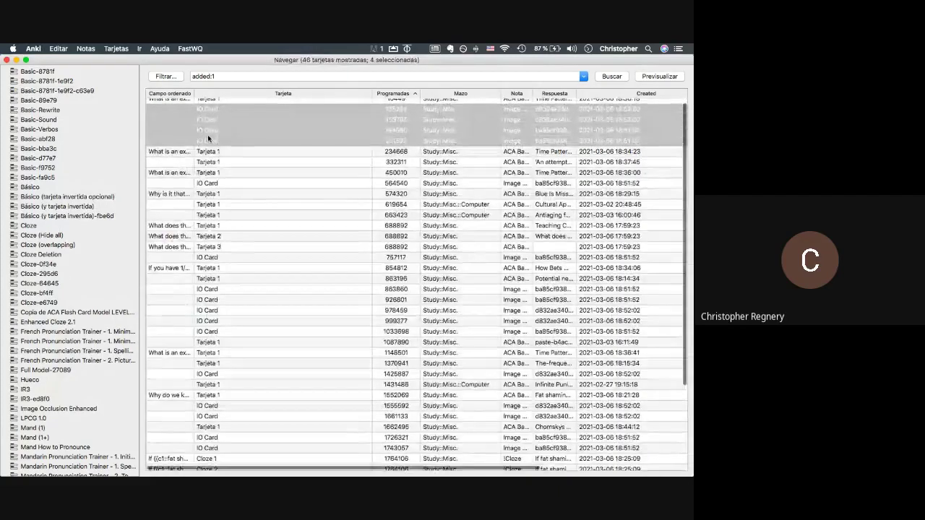
{"action": "scroll", "coordinate": [215, 139], "scroll_direction": "down", "scroll_amount": 3}
{"action": "left_click", "coordinate": [244, 94]}
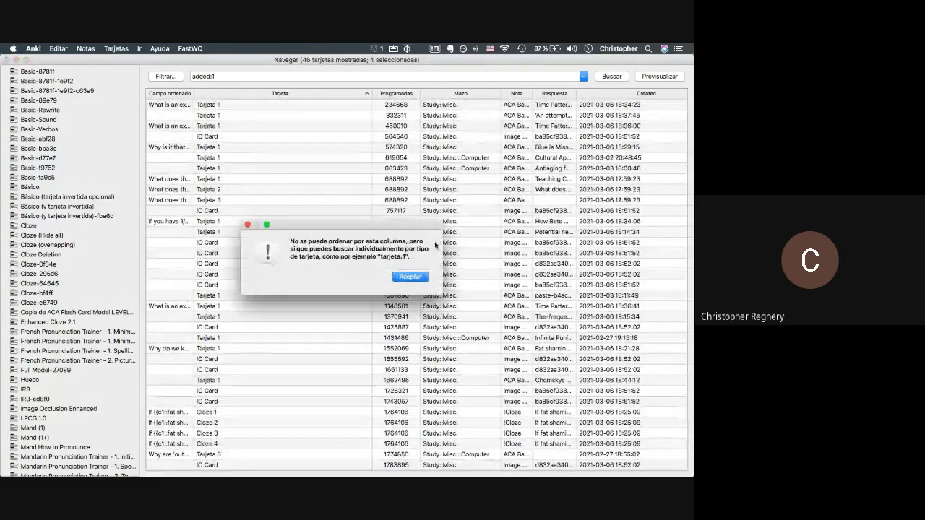
{"action": "key", "text": "Return"}
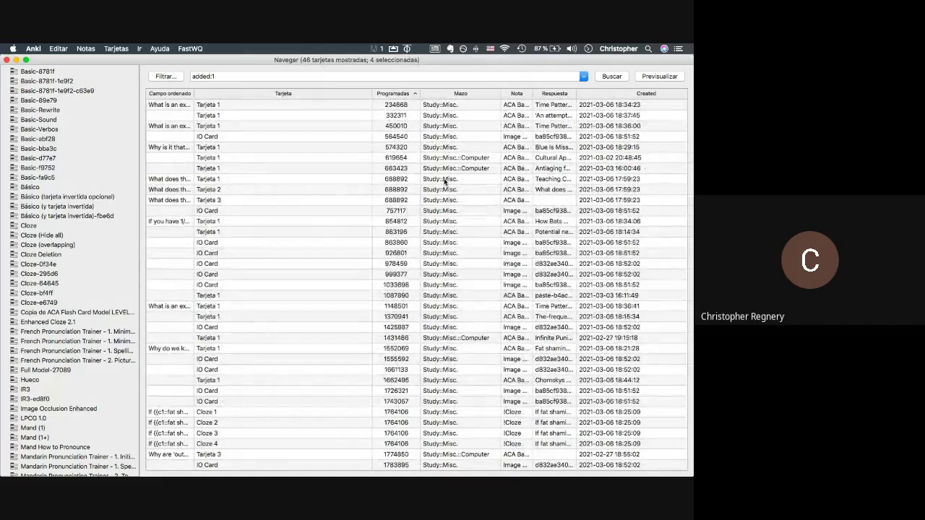
Sort the card list by the sort field and select all the Human Species Timeline image occlusion cards.
{"action": "scroll", "coordinate": [180, 101], "scroll_direction": "up", "scroll_amount": 2}
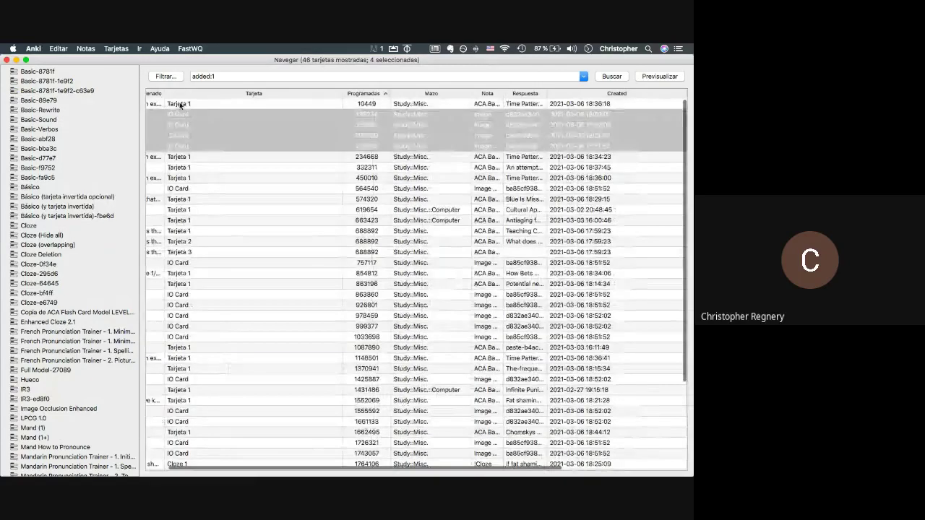
{"action": "left_click", "coordinate": [169, 94]}
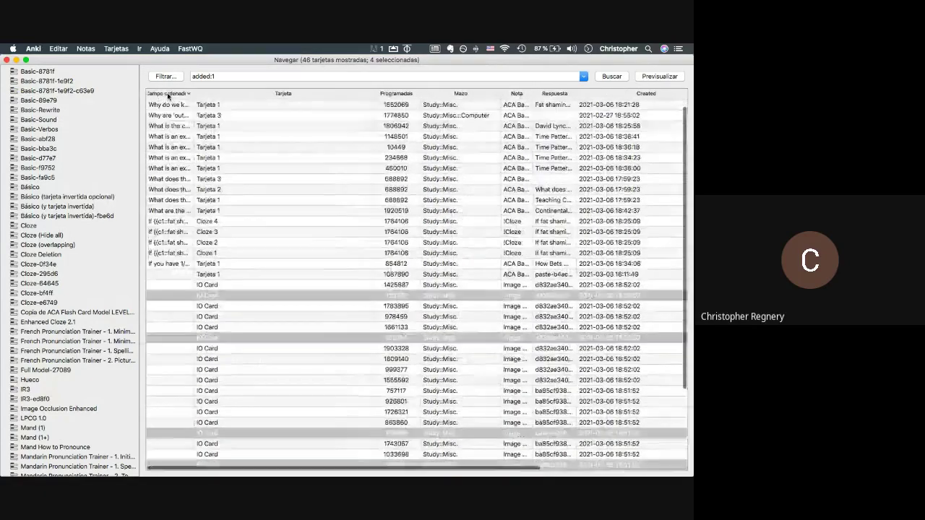
{"action": "left_click", "coordinate": [174, 288]}
{"action": "scroll", "coordinate": [181, 130], "scroll_direction": "down", "scroll_amount": 3}
{"action": "left_click", "coordinate": [178, 151]}
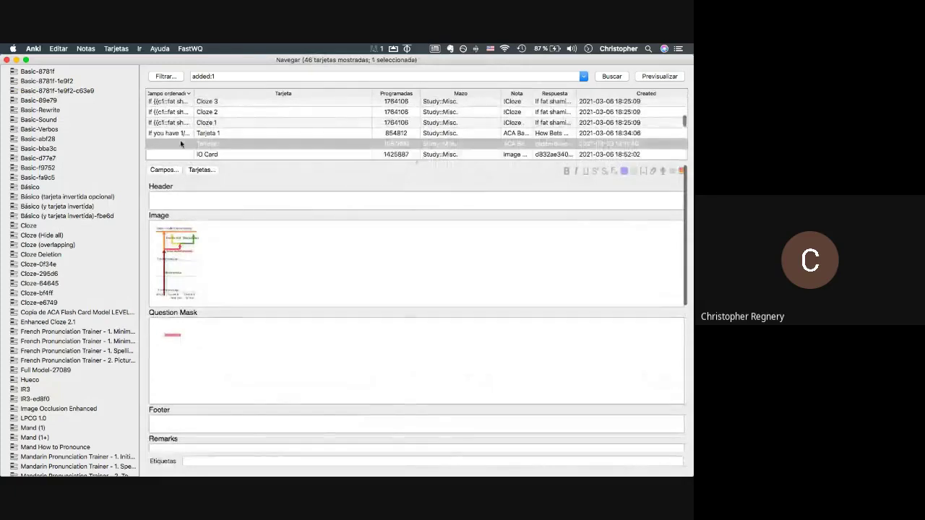
{"action": "left_click", "coordinate": [177, 152]}
{"action": "scroll", "coordinate": [177, 149], "scroll_direction": "down", "scroll_amount": 5}
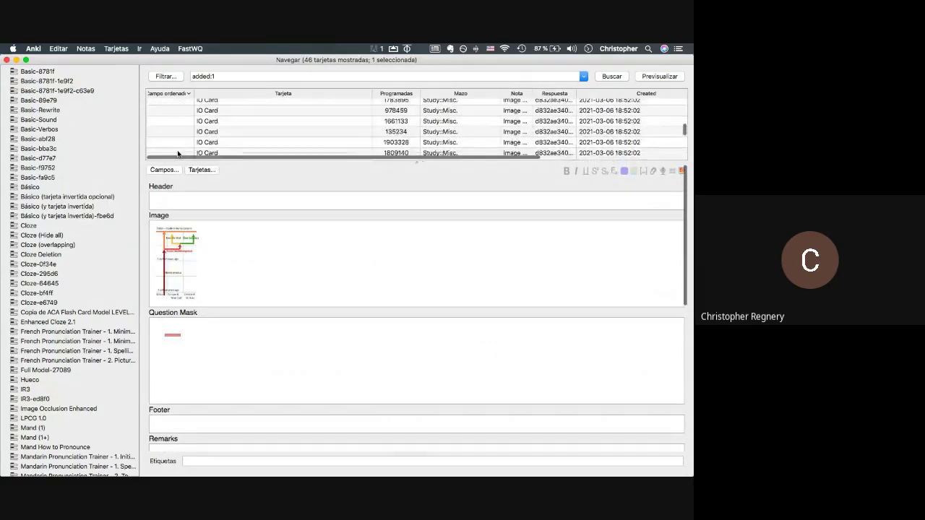
{"action": "scroll", "coordinate": [178, 154], "scroll_direction": "up", "scroll_amount": 3}
{"action": "scroll", "coordinate": [195, 144], "scroll_direction": "down", "scroll_amount": 3}
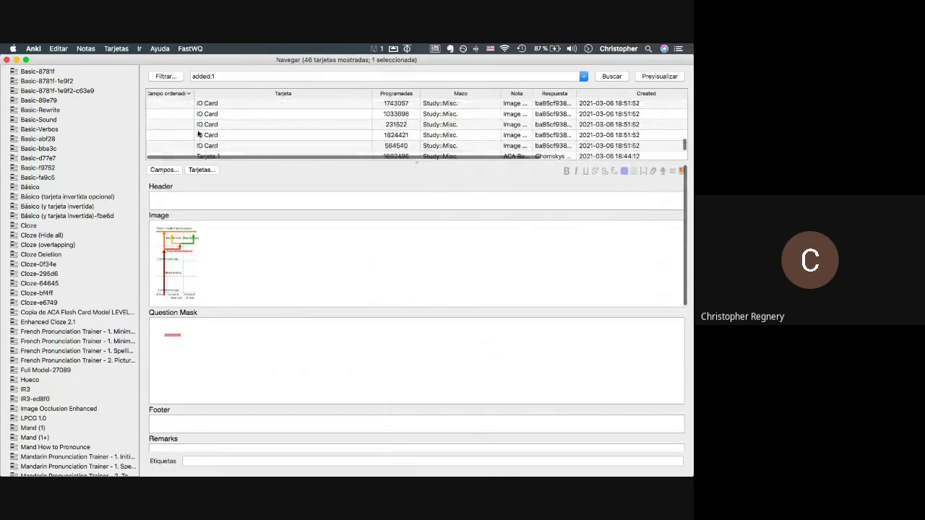
{"action": "left_click", "coordinate": [202, 146], "text": "shift"}
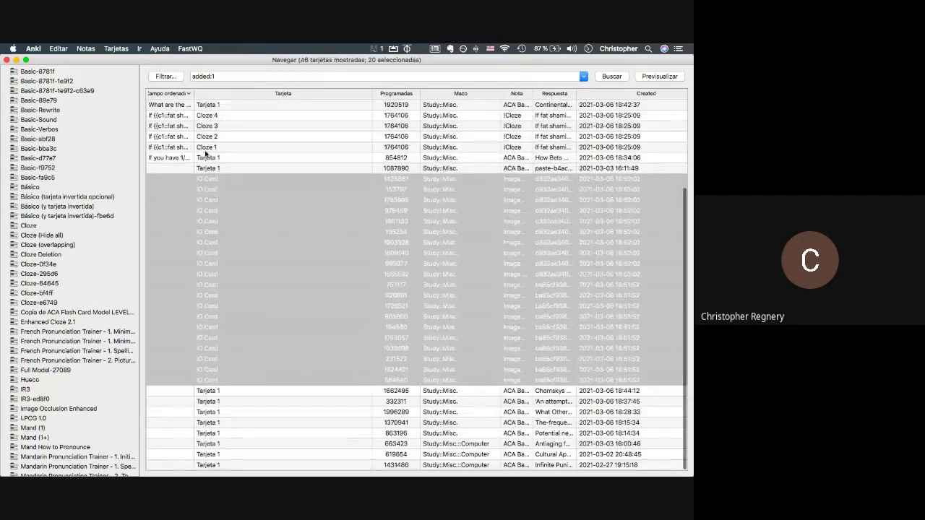
Try to add the tag "human" to the selected image occlusion cards.
{"action": "right_click", "coordinate": [226, 228]}
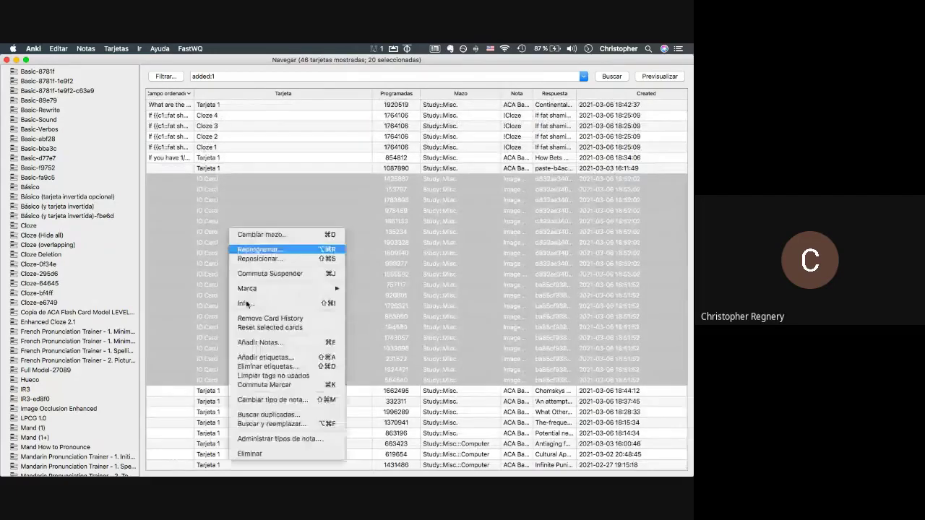
{"action": "left_click", "coordinate": [257, 362]}
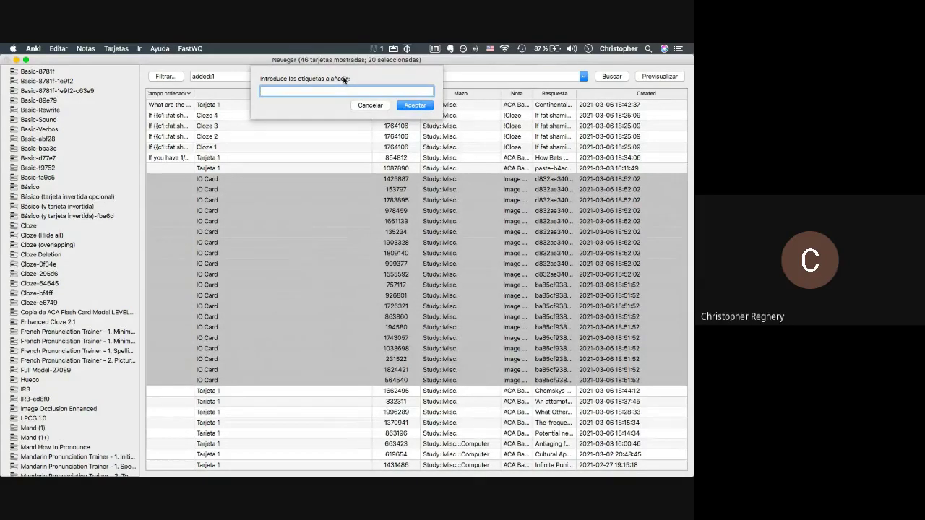
{"action": "key", "text": "super+Tab"}
{"action": "key", "text": "super+Tab"}
{"action": "type", "text": "human"}
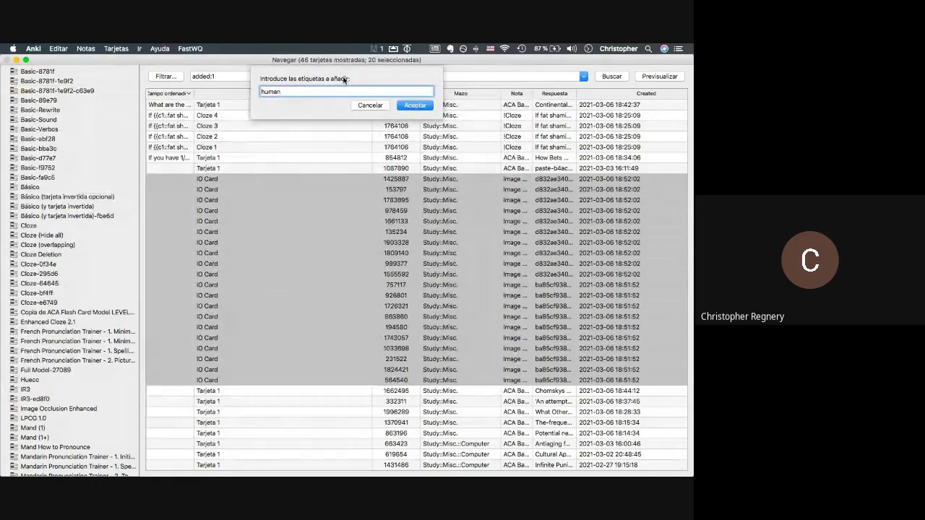
{"action": "key", "text": "Return"}
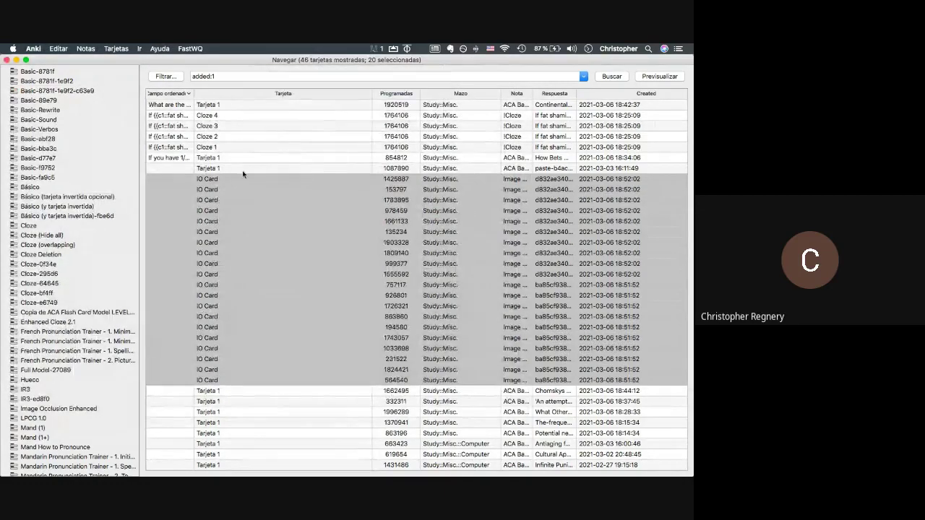
Set the Header of the first listed Human Species Timeline occlusion card to "Human Species Timeline".
{"action": "left_click", "coordinate": [242, 170]}
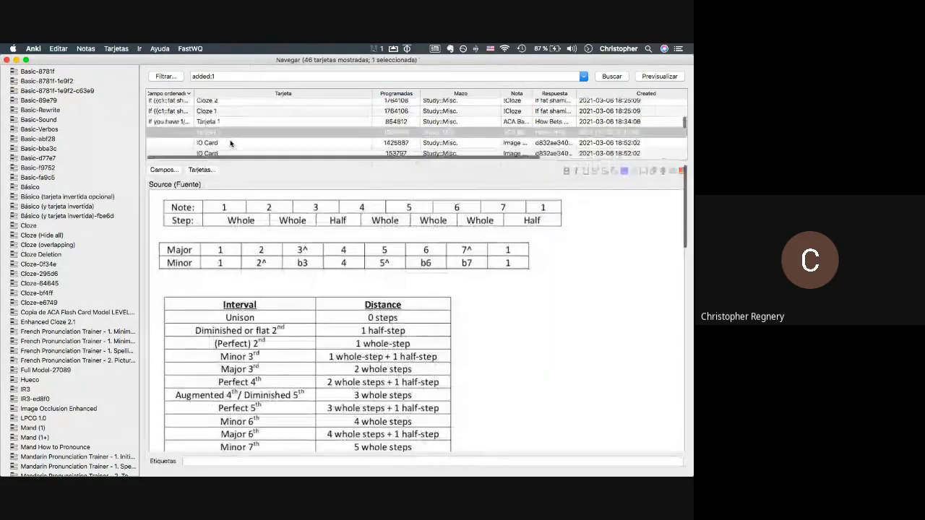
{"action": "left_click", "coordinate": [231, 120]}
{"action": "left_click", "coordinate": [168, 197]}
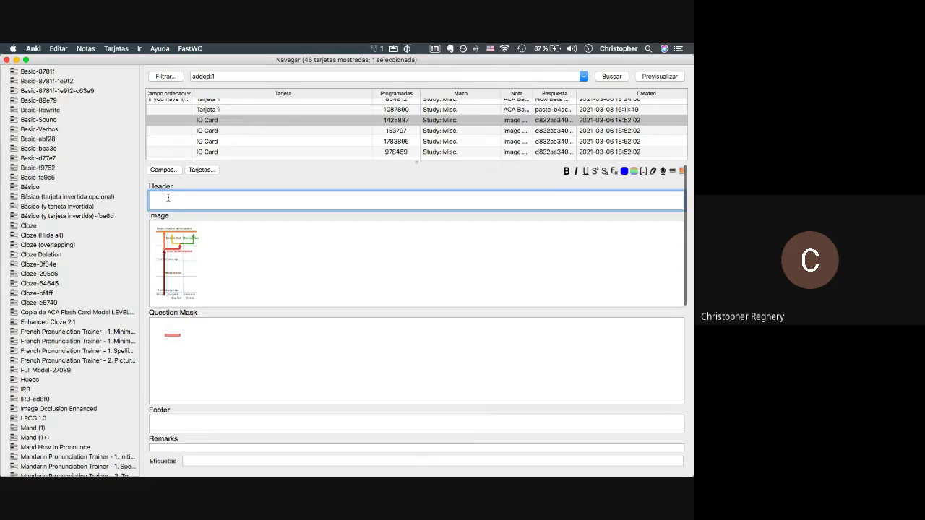
{"action": "type", "text": "Human Species Tim"}
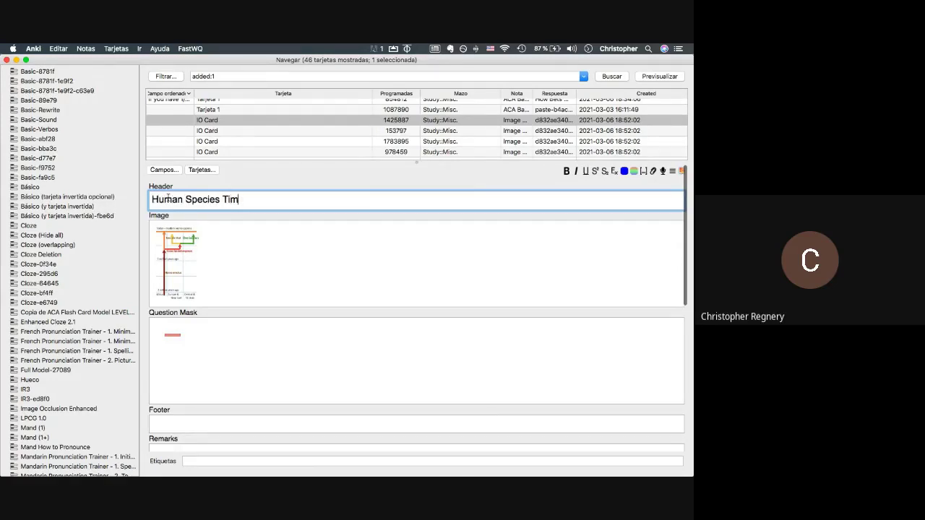
{"action": "type", "text": "eline"}
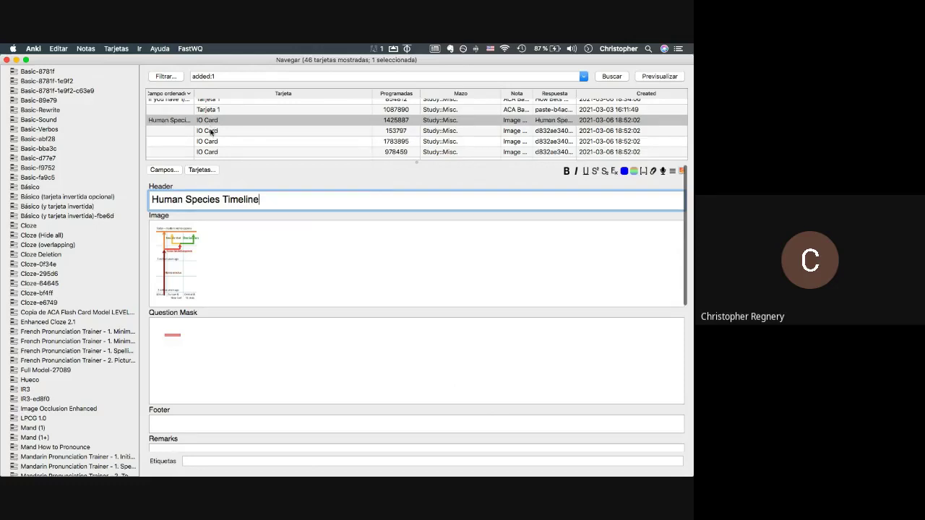
{"action": "left_click", "coordinate": [211, 130]}
{"action": "key", "text": "Down"}
{"action": "key", "text": "Up"}
{"action": "key", "text": "Up"}
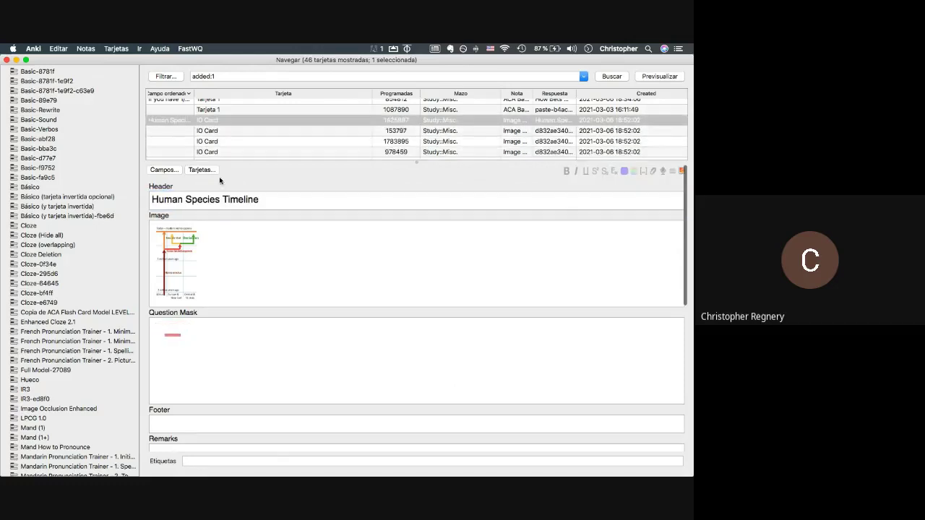
Enter "Human Species Timeline" as the Header of the next four Hide One, Guess One timeline cards.
{"action": "left_click", "coordinate": [206, 131]}
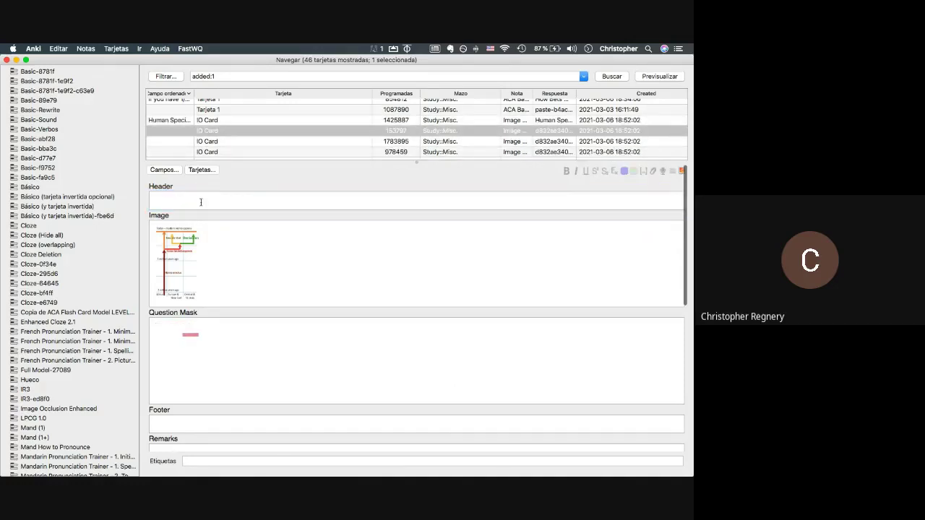
{"action": "type", "text": "Human Species Timeline"}
{"action": "left_click", "coordinate": [190, 139]}
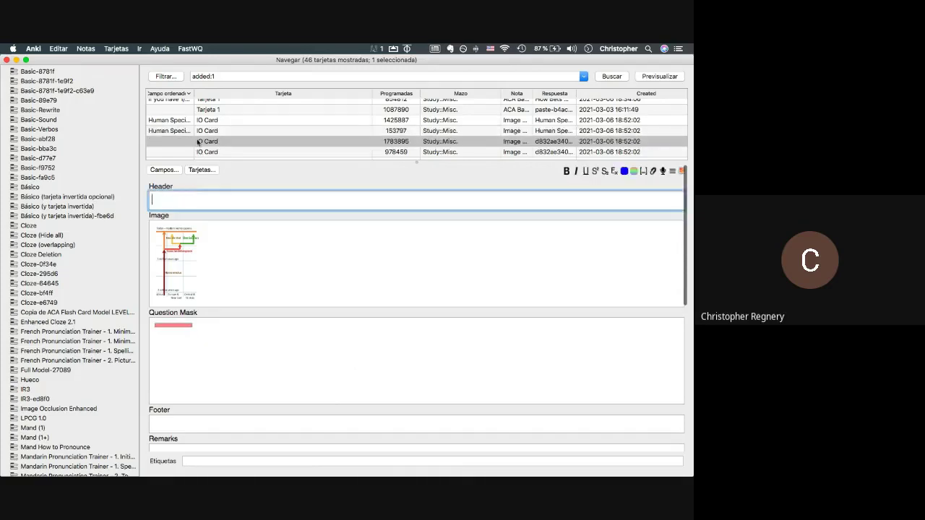
{"action": "type", "text": "Human Species Timeline"}
{"action": "left_click", "coordinate": [195, 153]}
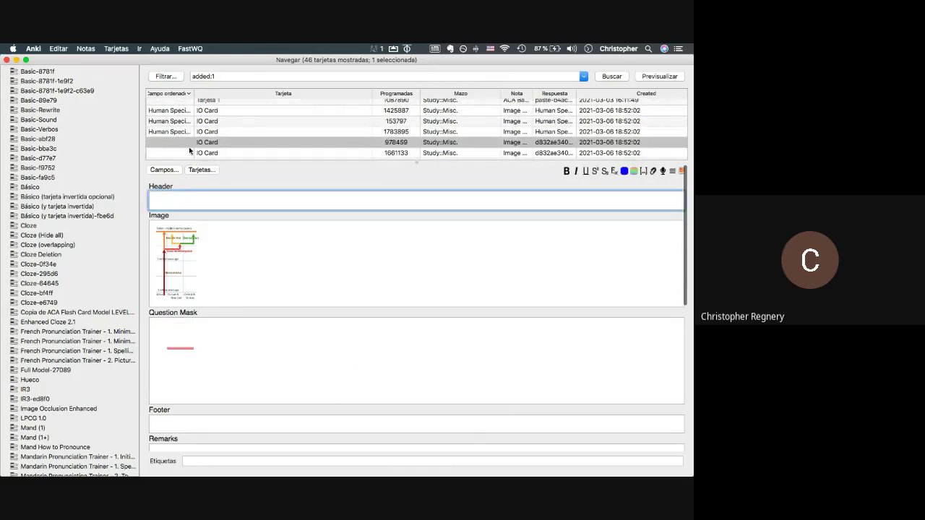
{"action": "scroll", "coordinate": [189, 150], "scroll_direction": "down", "scroll_amount": 2}
{"action": "type", "text": "Human Species Timeline"}
{"action": "left_click", "coordinate": [189, 128]}
{"action": "type", "text": "Human Species Timeline"}
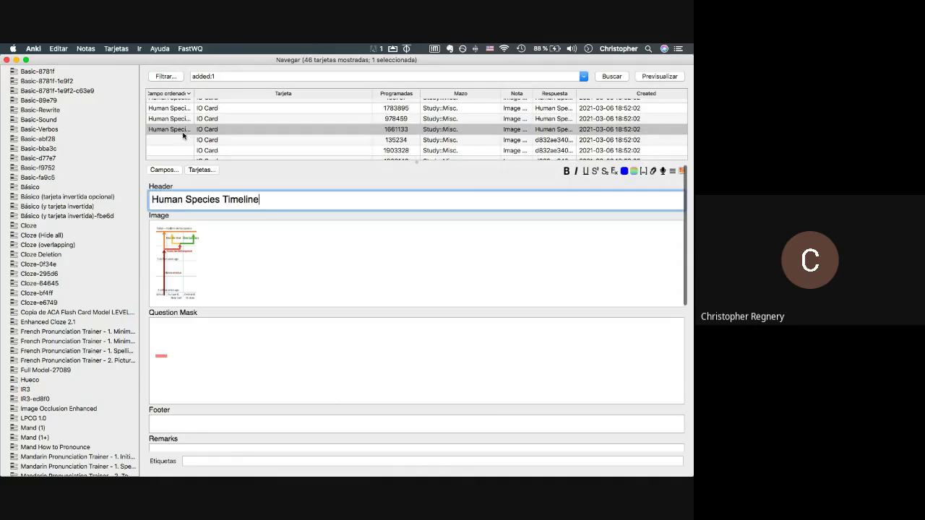
Fill the Header of the remaining five Hide One, Guess One timeline cards with "Human Species Timeline".
{"action": "left_click", "coordinate": [190, 140]}
{"action": "type", "text": "Human Species Timeline"}
{"action": "left_click", "coordinate": [177, 150]}
{"action": "scroll", "coordinate": [182, 137], "scroll_direction": "down", "scroll_amount": 3}
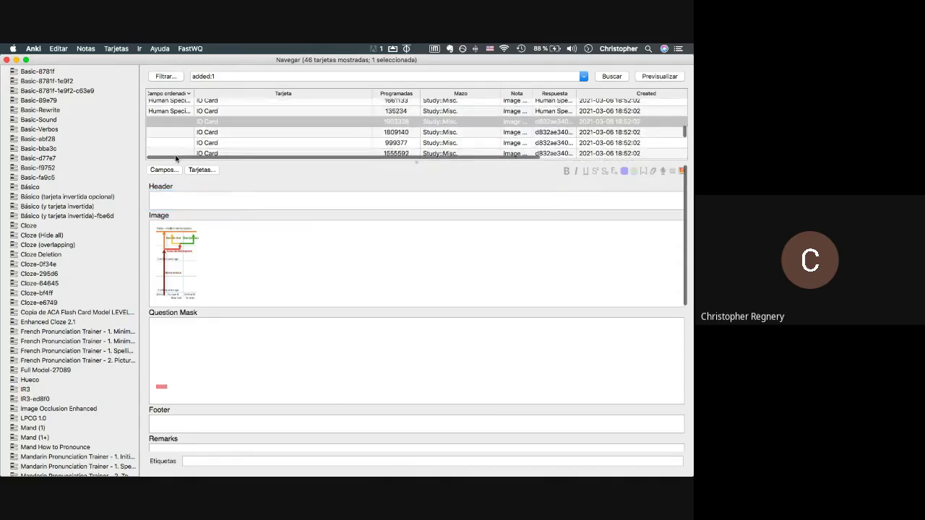
{"action": "type", "text": "Human Species Timeline"}
{"action": "left_click", "coordinate": [183, 132]}
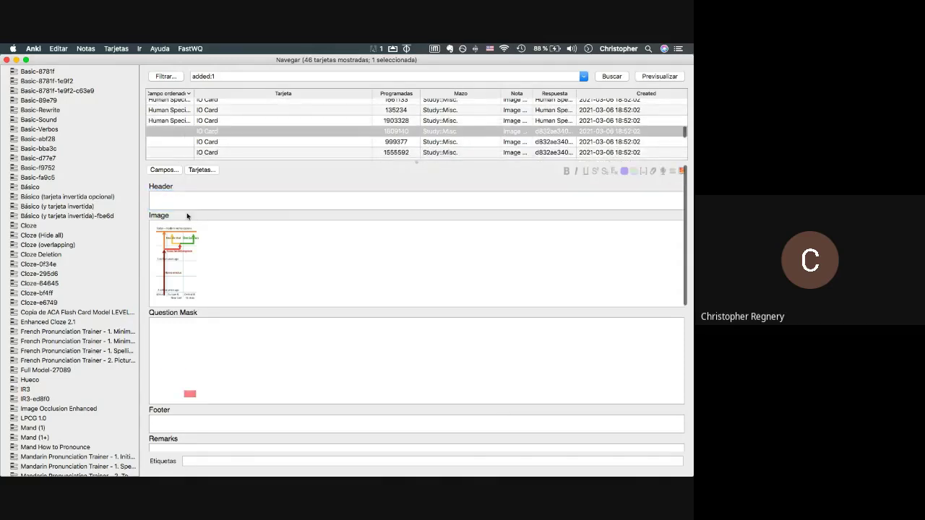
{"action": "type", "text": "Human Species Timeline"}
{"action": "left_click", "coordinate": [182, 142]}
{"action": "type", "text": "Human Species Timeline"}
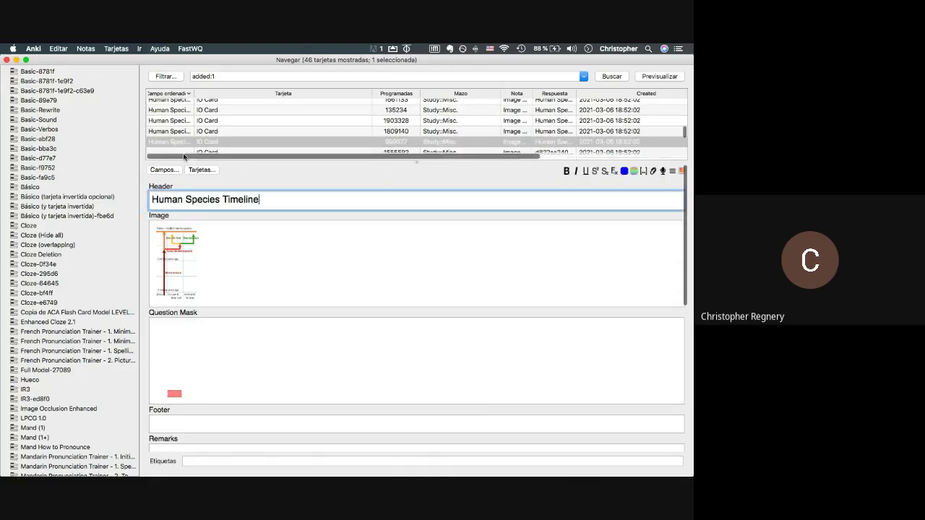
{"action": "left_click", "coordinate": [181, 150]}
{"action": "left_click", "coordinate": [186, 200]}
{"action": "type", "text": "Human Species Timeline"}
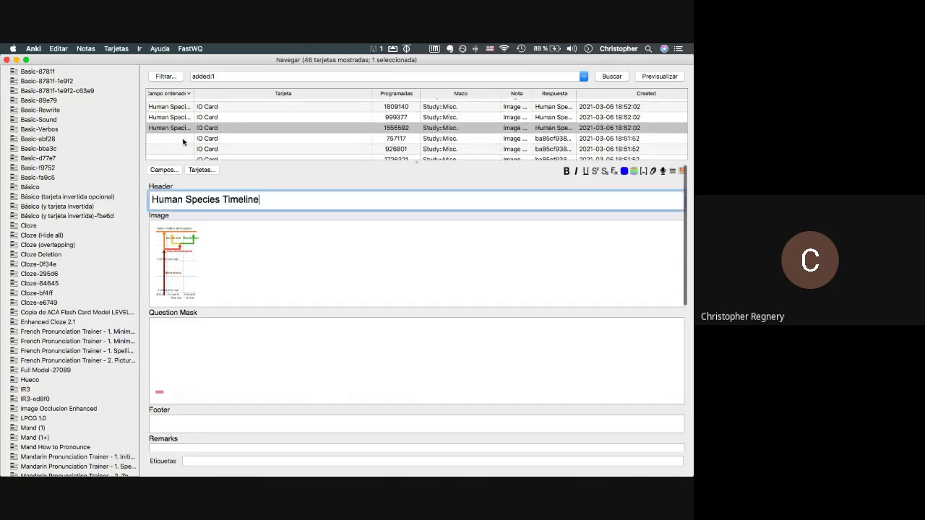
Enter "Human Species Timeline" as the Header of the first four Hide All, Guess One timeline cards.
{"action": "left_click", "coordinate": [182, 144]}
{"action": "left_click", "coordinate": [187, 201]}
{"action": "type", "text": "Human Species Timeline"}
{"action": "left_click", "coordinate": [183, 149]}
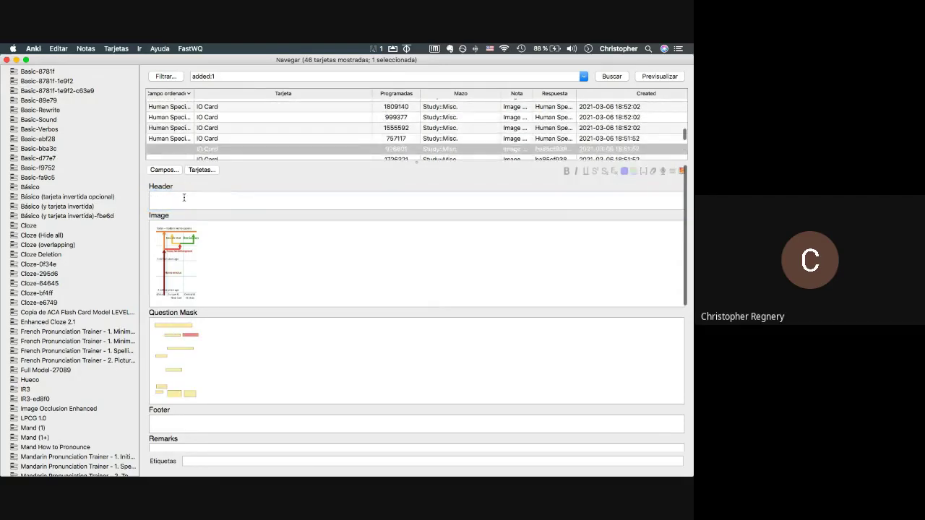
{"action": "type", "text": "Human Species Timeline"}
{"action": "scroll", "coordinate": [184, 127], "scroll_direction": "down", "scroll_amount": 2}
{"action": "left_click", "coordinate": [181, 139]}
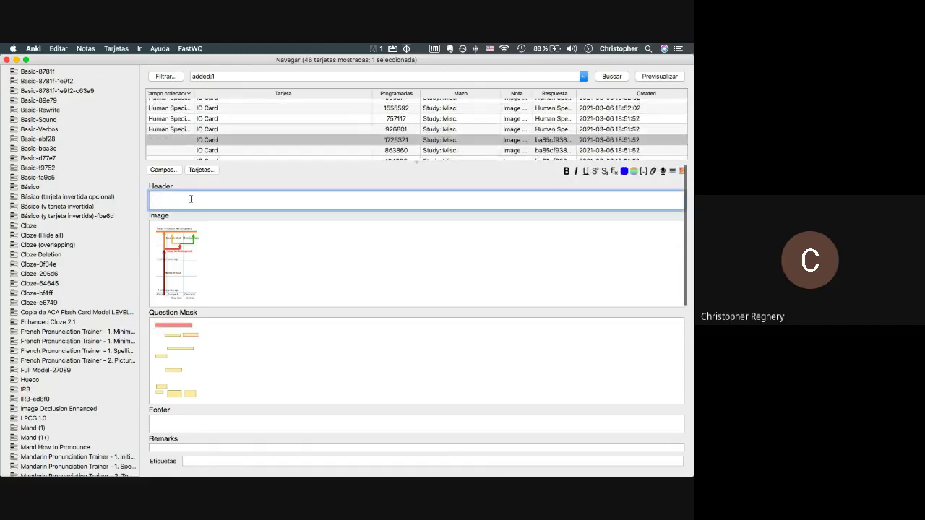
{"action": "type", "text": "Human Species Timeline"}
{"action": "left_click", "coordinate": [181, 150]}
{"action": "type", "text": "Human Species Timeline"}
Fill the Header of the next five Hide All, Guess One timeline cards with "Human Species Timeline".
{"action": "scroll", "coordinate": [181, 138], "scroll_direction": "down", "scroll_amount": 3}
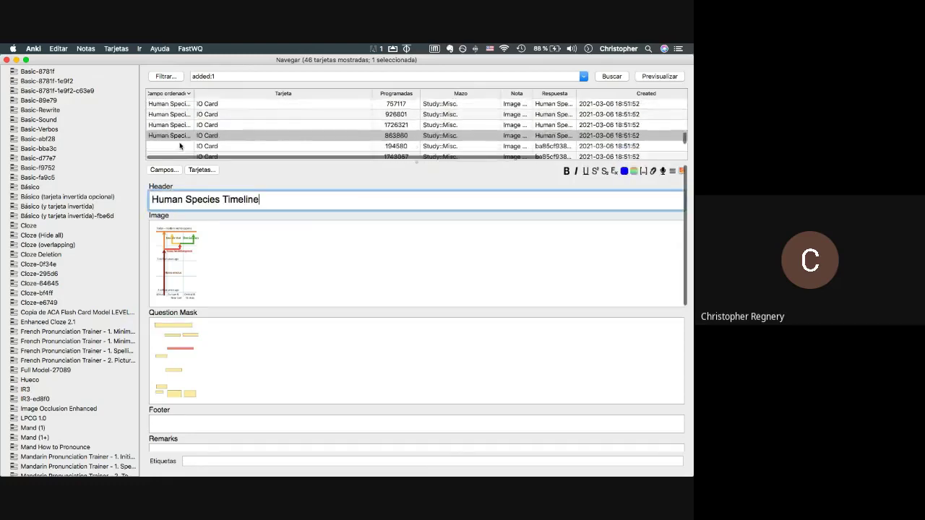
{"action": "left_click", "coordinate": [177, 109]}
{"action": "type", "text": "Human Species Timeline"}
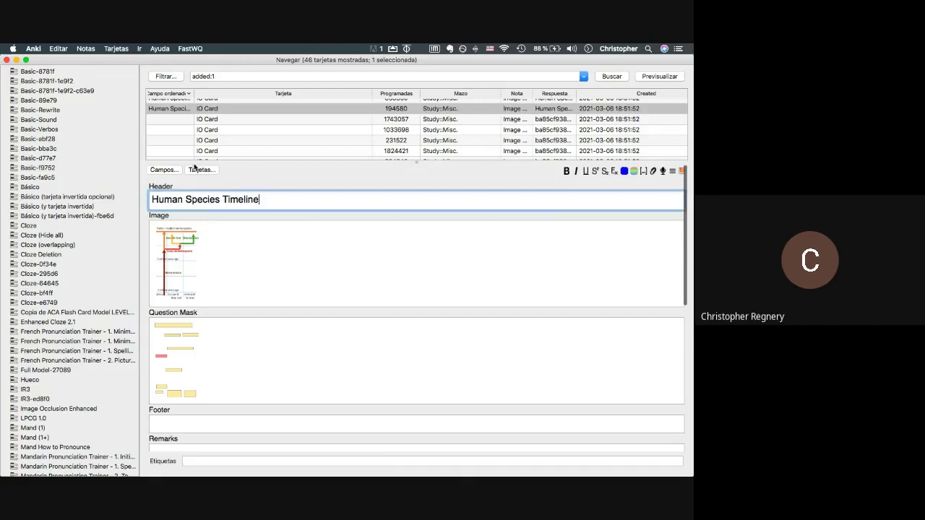
{"action": "left_click", "coordinate": [181, 120]}
{"action": "type", "text": "Human Species Timeline"}
{"action": "left_click", "coordinate": [180, 129]}
{"action": "type", "text": "Human Species Timeline"}
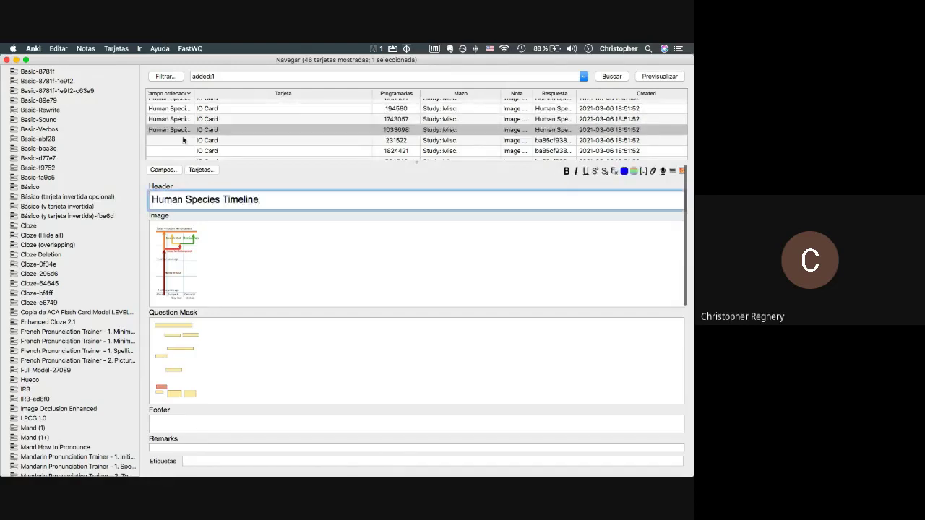
Enter "Human Species Timeline" as the Header of the last three Hide All, Guess One timeline cards.
{"action": "left_click", "coordinate": [181, 141]}
{"action": "type", "text": "Human Species Timeline"}
{"action": "scroll", "coordinate": [182, 149], "scroll_direction": "down", "scroll_amount": 2}
{"action": "left_click", "coordinate": [181, 135]}
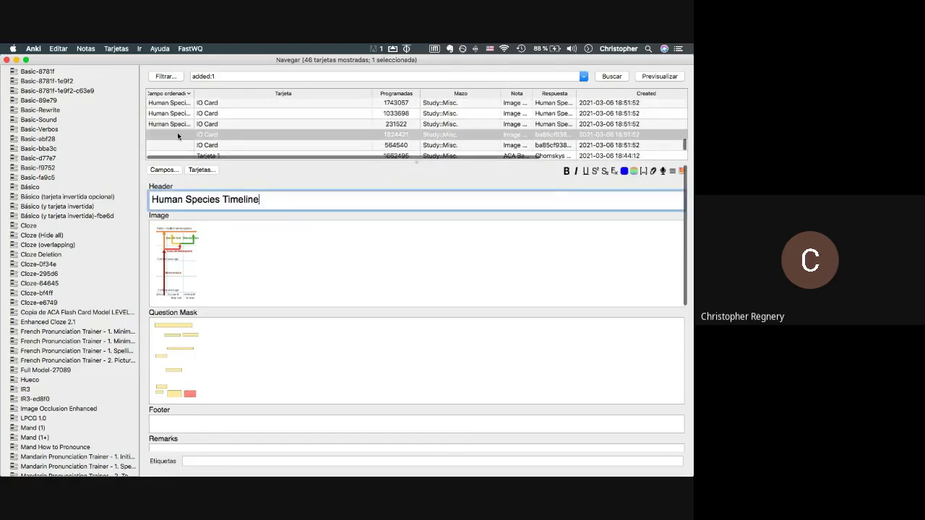
{"action": "type", "text": "Human Species Timeline"}
{"action": "left_click", "coordinate": [180, 145]}
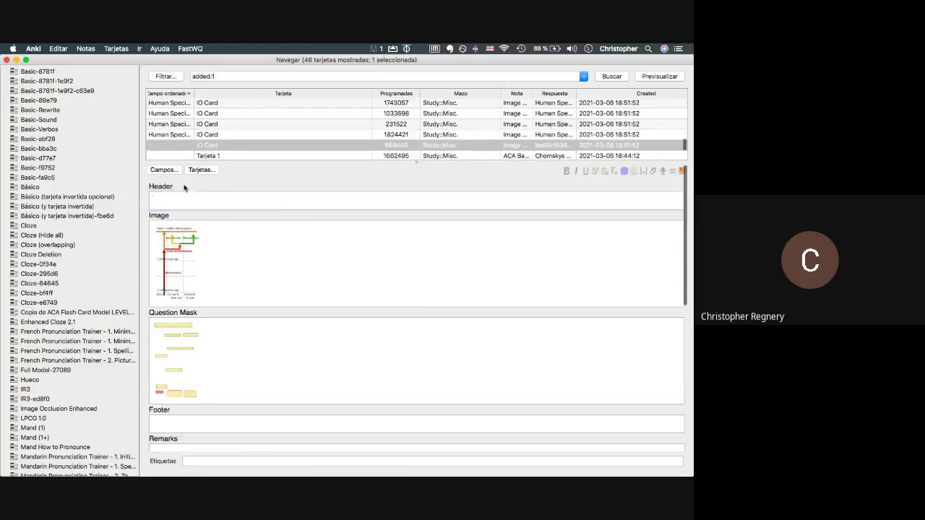
{"action": "type", "text": "Human Species Timeline"}
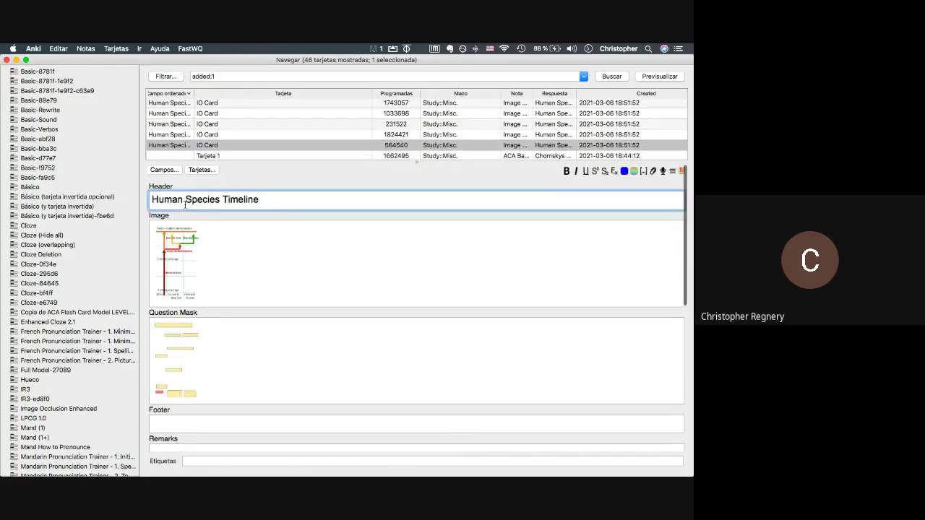
Switch to the Science folder in Finder and move the already covered timeline image to the trash.
{"action": "key", "text": "super+Tab"}
{"action": "key", "text": "super+BackSpace"}
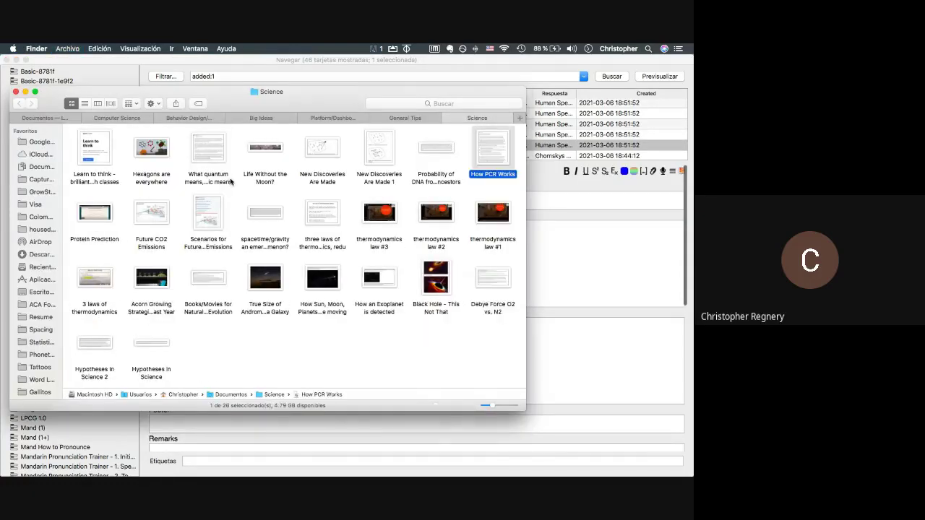
Preview the New Discoveries Are Made images and the future CO2 emissions charts in the Science folder.
{"action": "left_click", "coordinate": [380, 154]}
{"action": "key", "text": "Left"}
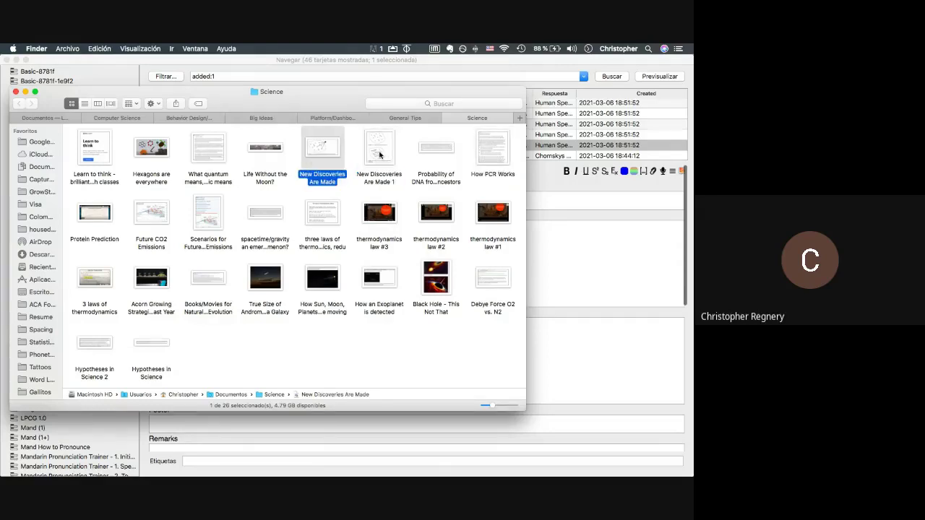
{"action": "key", "text": "space"}
{"action": "key", "text": "Right"}
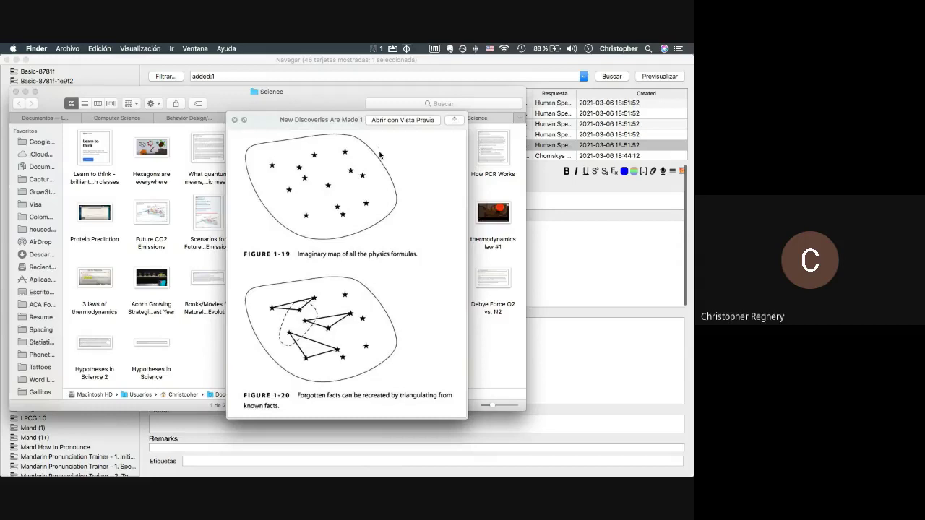
{"action": "key", "text": "Left"}
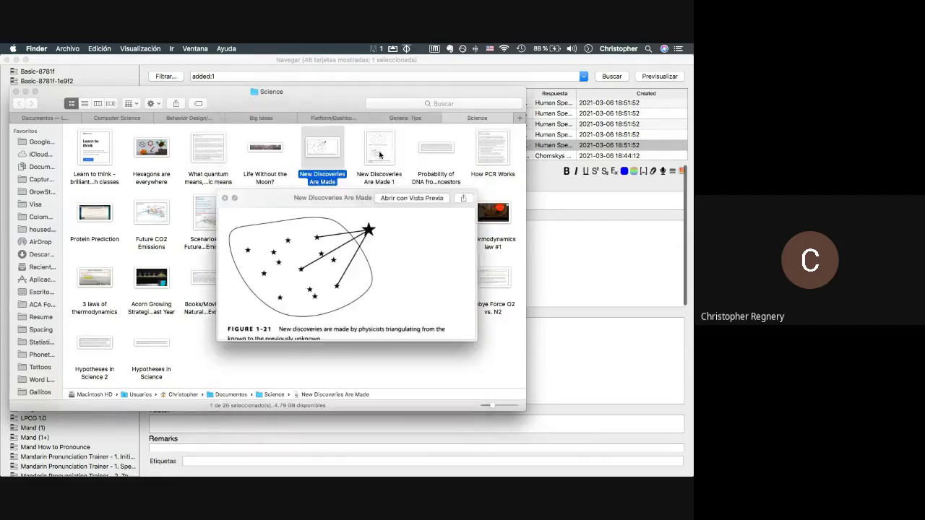
{"action": "key", "text": "space"}
{"action": "left_click", "coordinate": [154, 221]}
{"action": "key", "text": "space"}
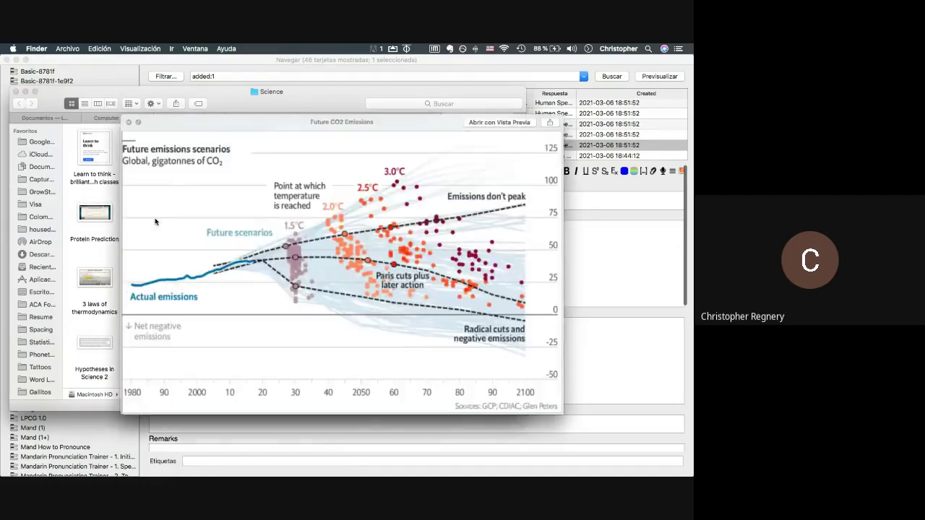
{"action": "key", "text": "Right"}
{"action": "key", "text": "space"}
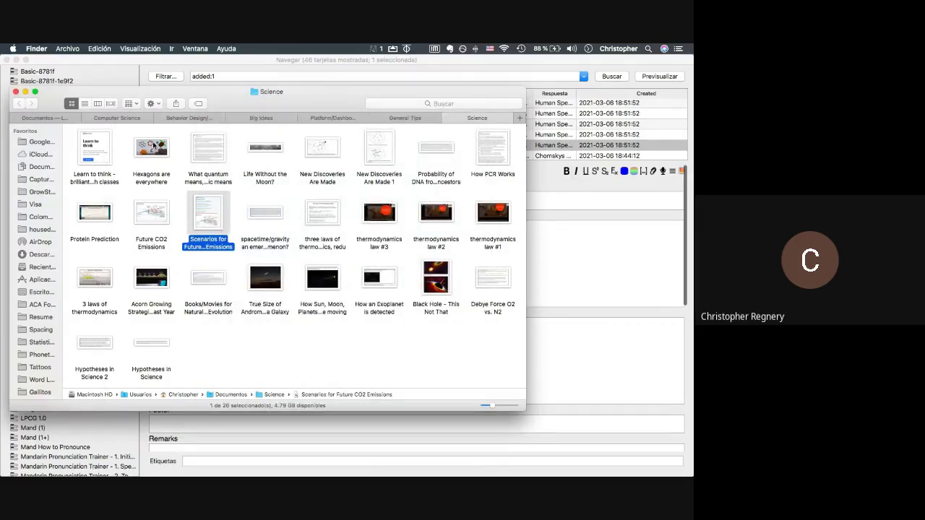
Preview the thermodynamics law images, the three laws redux slide and the spacetime/gravity comment in the Science folder.
{"action": "left_click", "coordinate": [376, 220]}
{"action": "key", "text": "Right"}
{"action": "key", "text": "Right"}
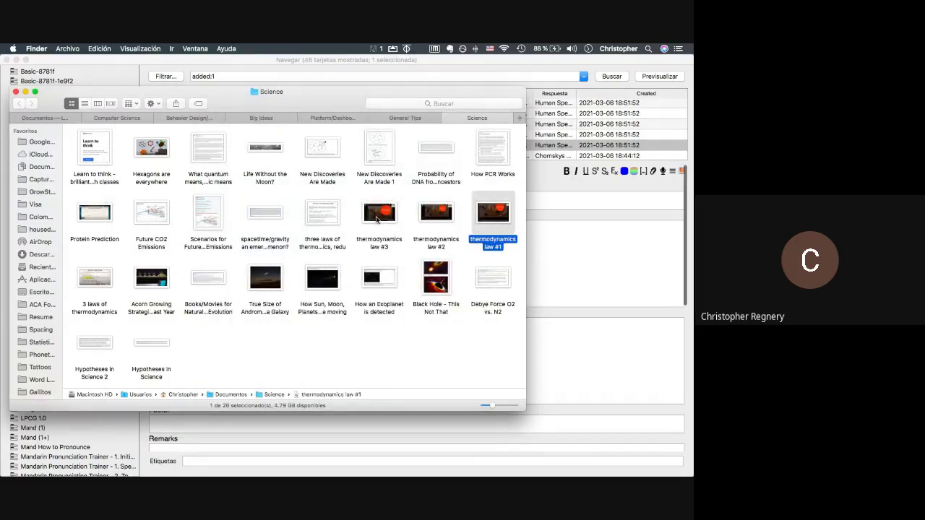
{"action": "key", "text": "space"}
{"action": "key", "text": "Left"}
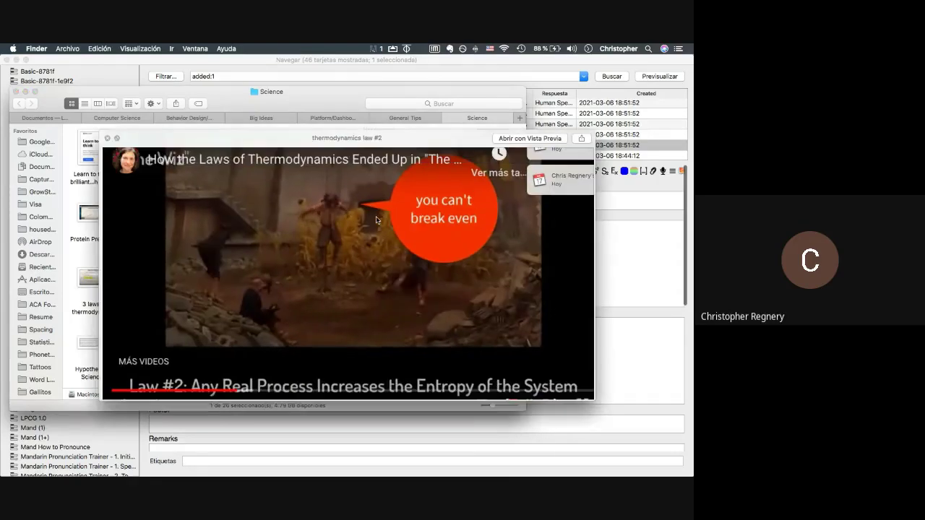
{"action": "key", "text": "Left"}
{"action": "key", "text": "Left"}
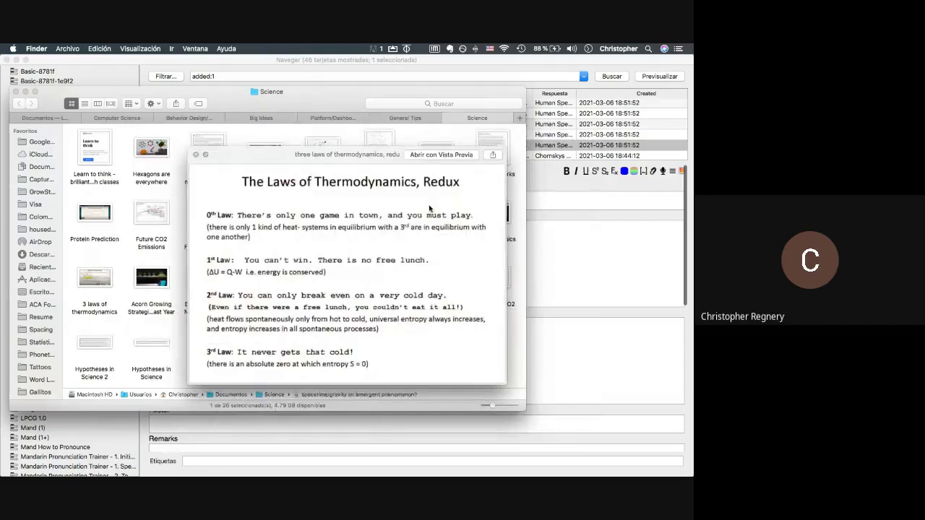
{"action": "key", "text": "Left"}
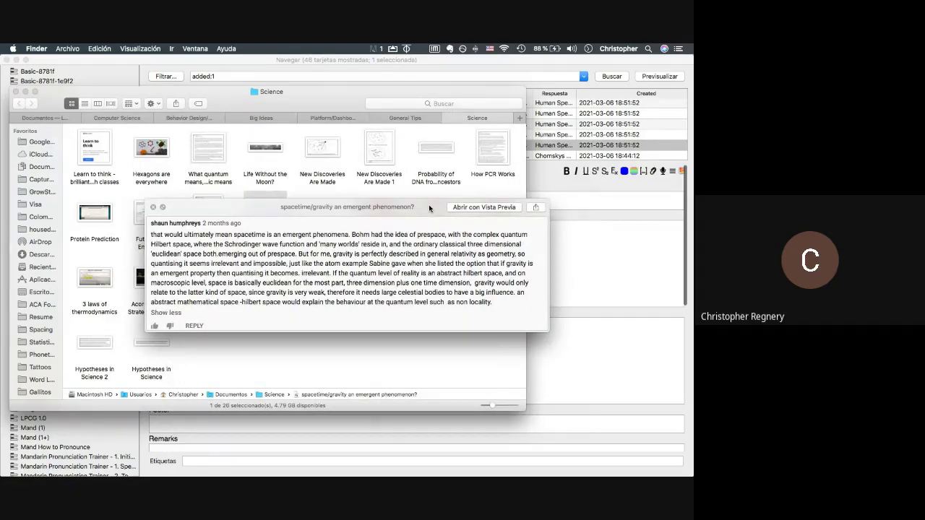
{"action": "key", "text": "space"}
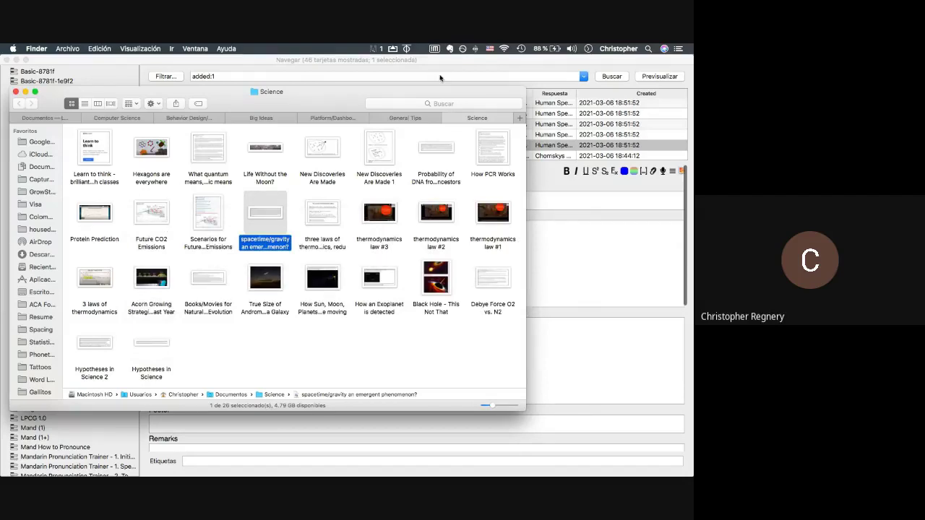
Look through the General Tips, Platform/Dashboard and Big Ideas folders for the next image to cover.
{"action": "left_click", "coordinate": [418, 126]}
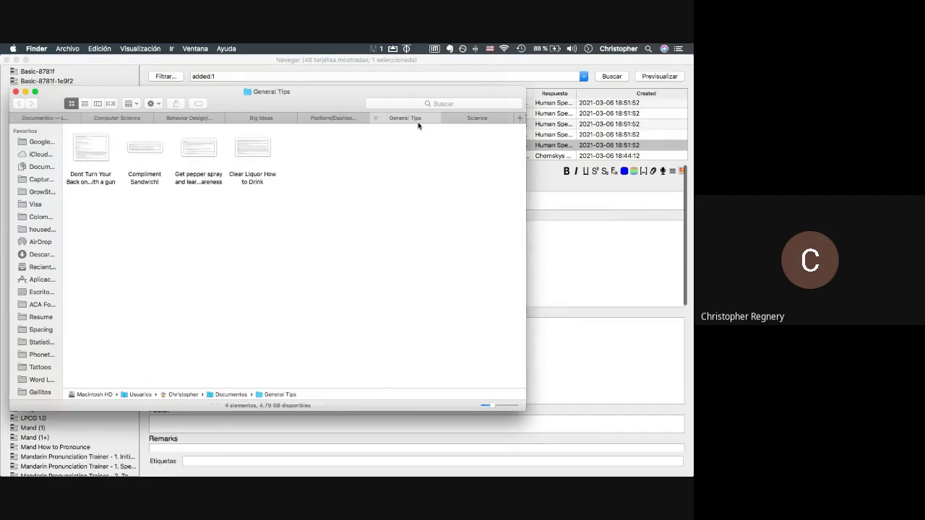
{"action": "left_click", "coordinate": [328, 120]}
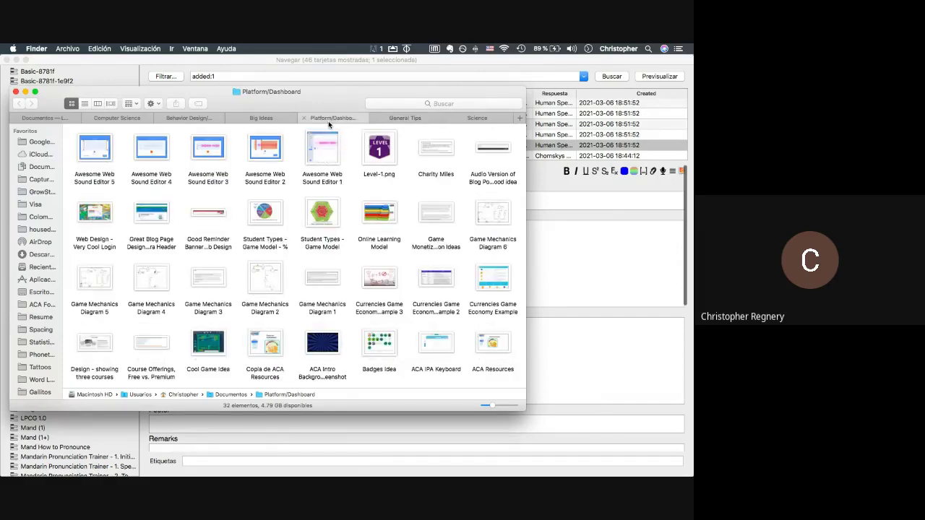
{"action": "left_click", "coordinate": [317, 228]}
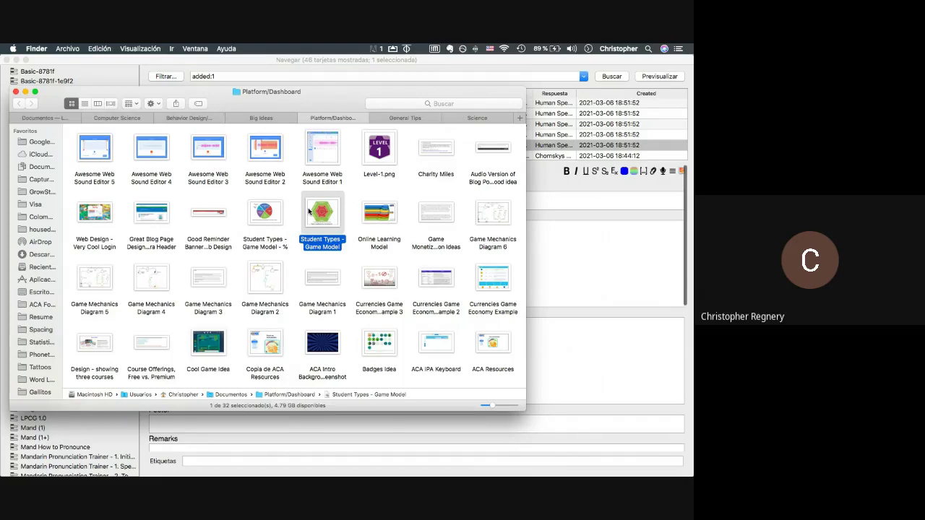
{"action": "left_click", "coordinate": [264, 119]}
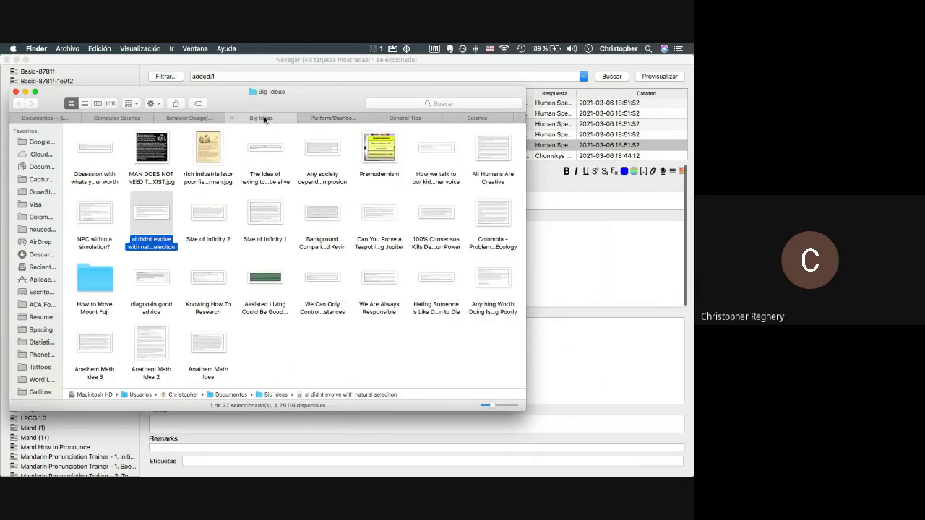
{"action": "left_click", "coordinate": [239, 297]}
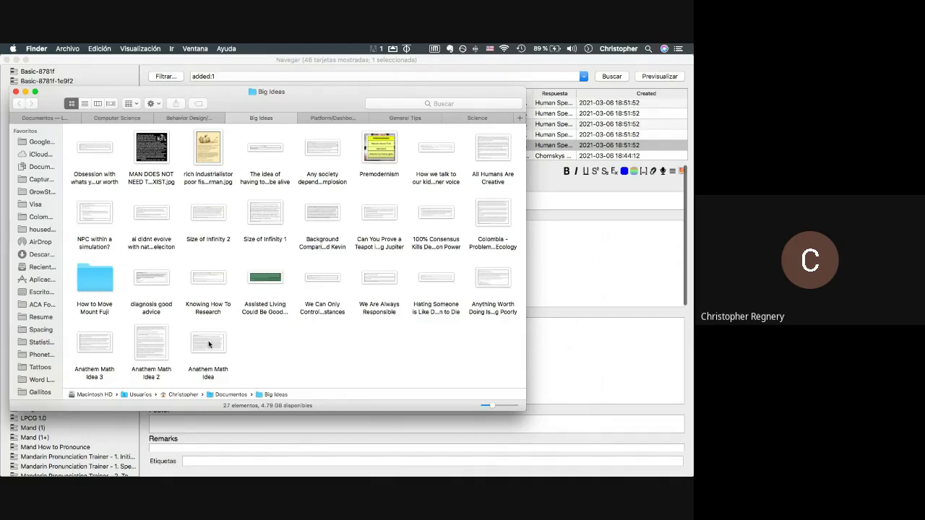
Select the Big Ideas image about how we talk to our kids and set Anki's new note type to ACA Basic.
{"action": "left_click", "coordinate": [448, 184]}
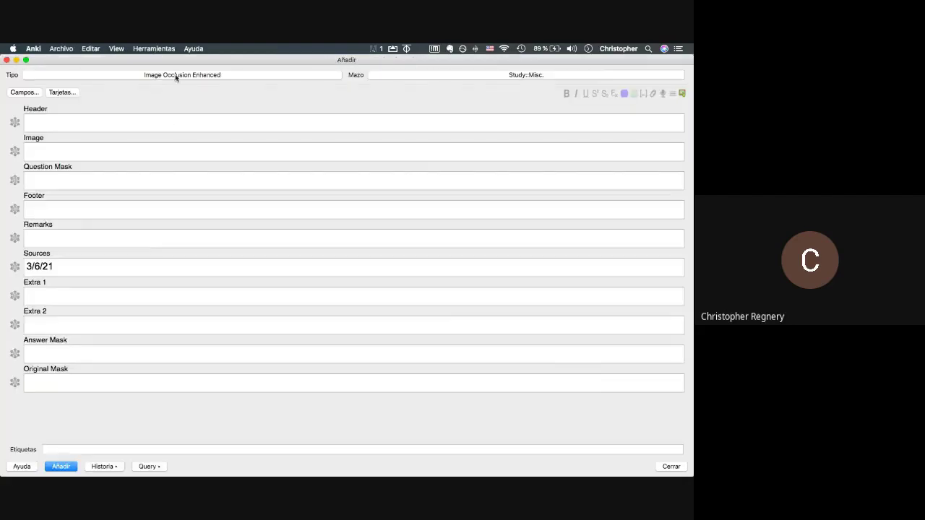
{"action": "left_click", "coordinate": [175, 77]}
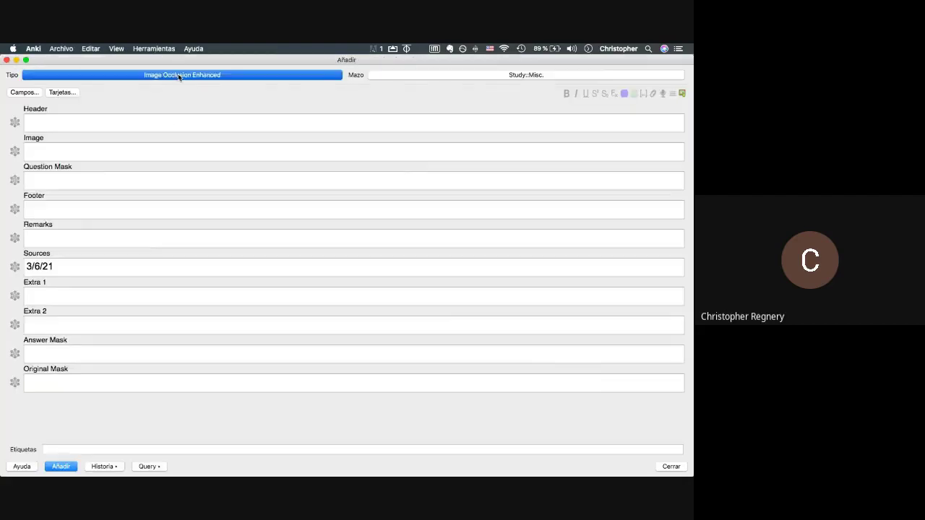
{"action": "type", "text": "aca b"}
{"action": "key", "text": "Return"}
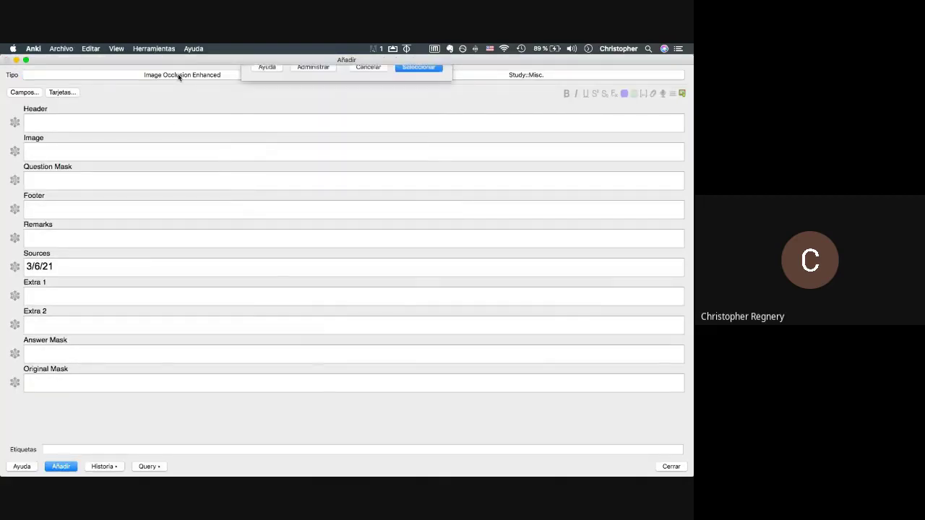
Insert the image "How we talk to our kid becomes their inner voice" from Finder into the new note's Source field.
{"action": "key", "text": "super+Tab"}
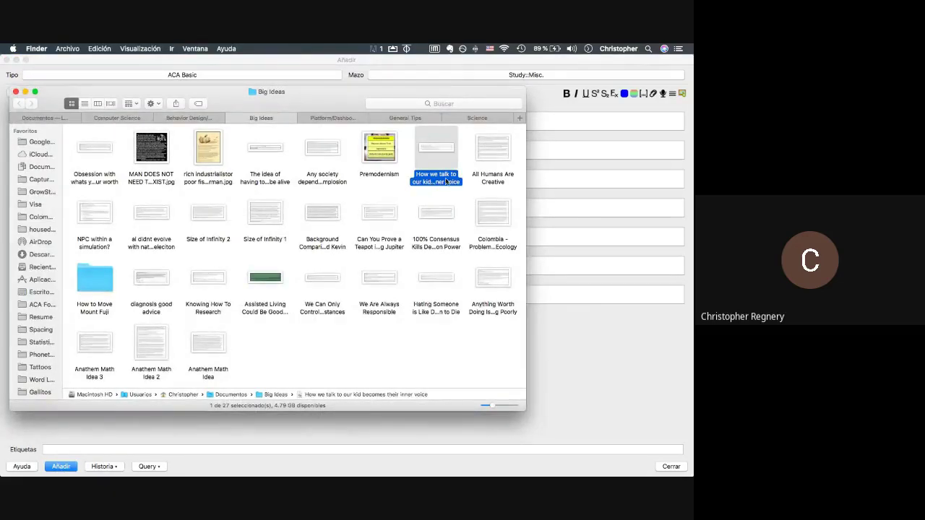
{"action": "key", "text": "super+Tab"}
{"action": "left_click_drag", "start_coordinate": [450, 181], "coordinate": [291, 126]}
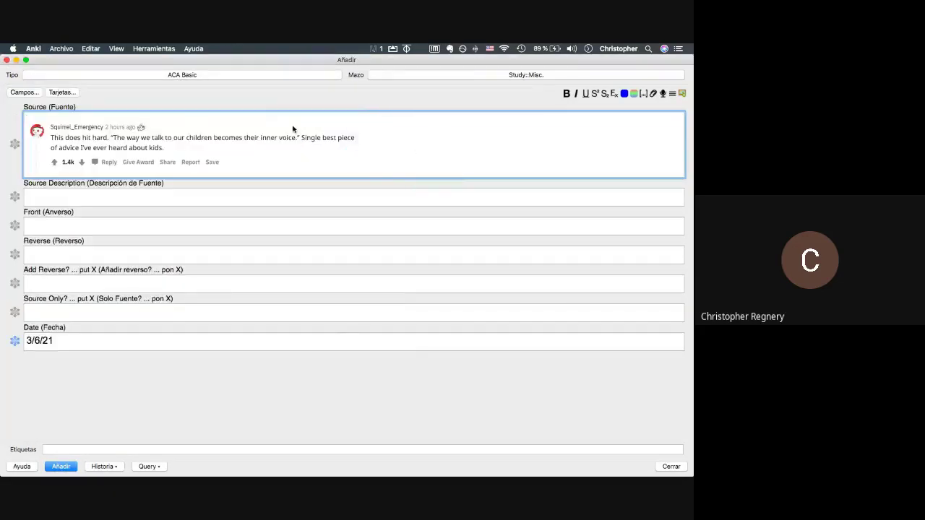
Enter "The way we talk to our children becomes their inner voice." in quotation marks as the Source Description.
{"action": "left_click", "coordinate": [113, 200]}
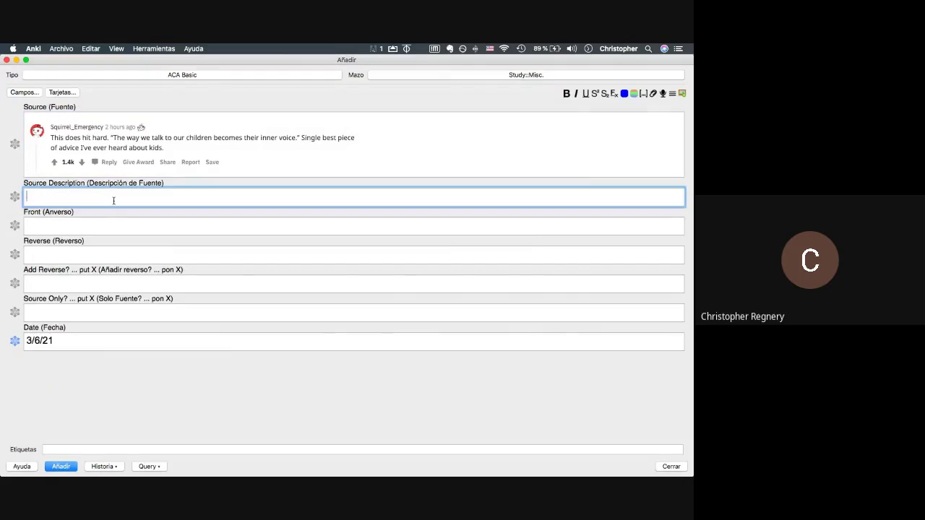
{"action": "type", "text": "T"}
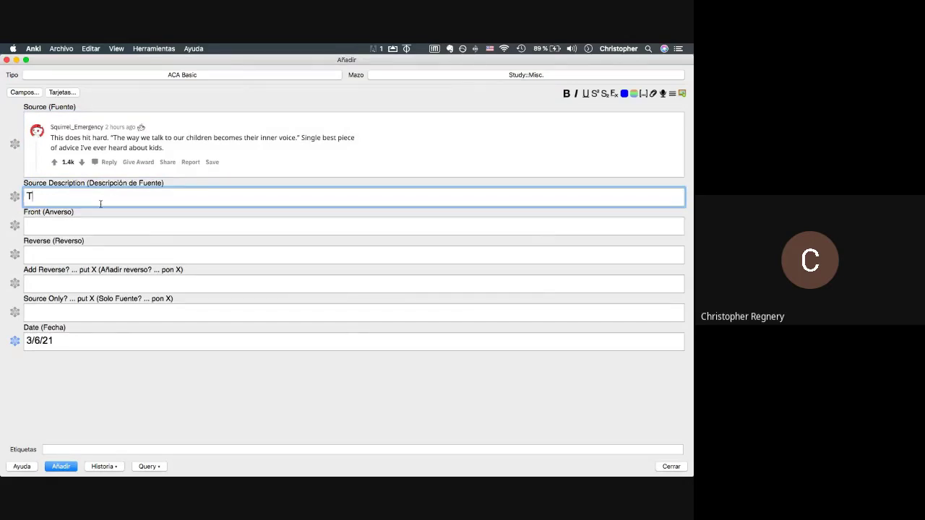
{"action": "type", "text": "\"The w"}
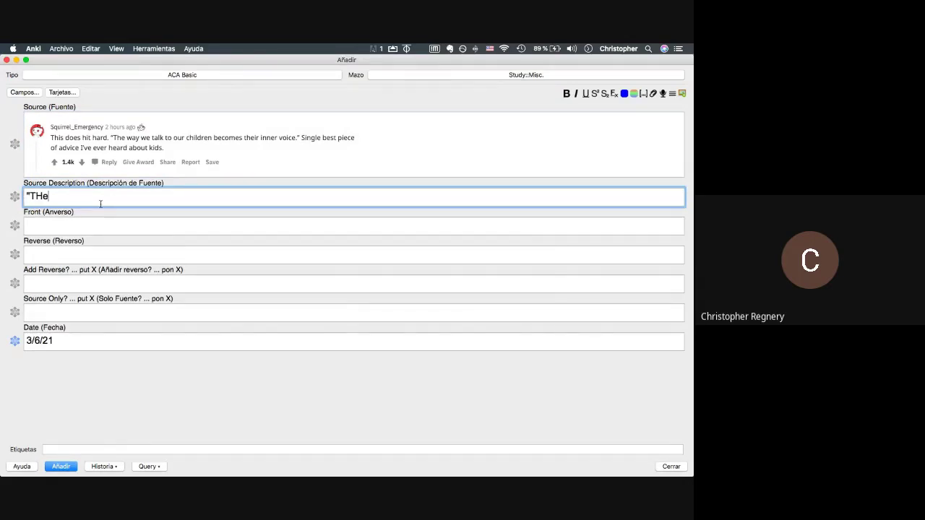
{"action": "key", "text": "BackSpace"}
{"action": "key", "text": "BackSpace"}
{"action": "key", "text": "BackSpace"}
{"action": "type", "text": "e way to"}
{"action": "key", "text": "BackSpace"}
{"action": "key", "text": "BackSpace"}
{"action": "type", "text": "we talk to our children becomes th"}
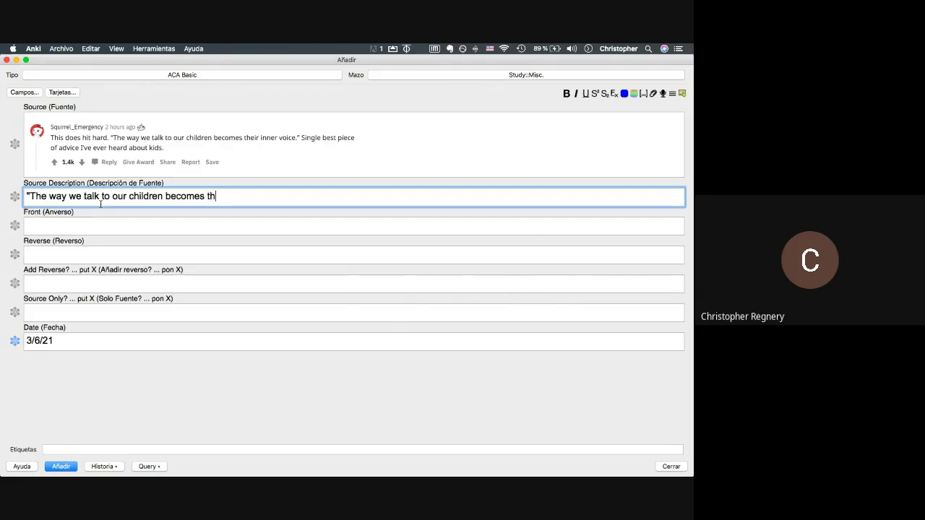
{"action": "type", "text": "eir inner voice.\""}
{"action": "key", "text": "super+a"}
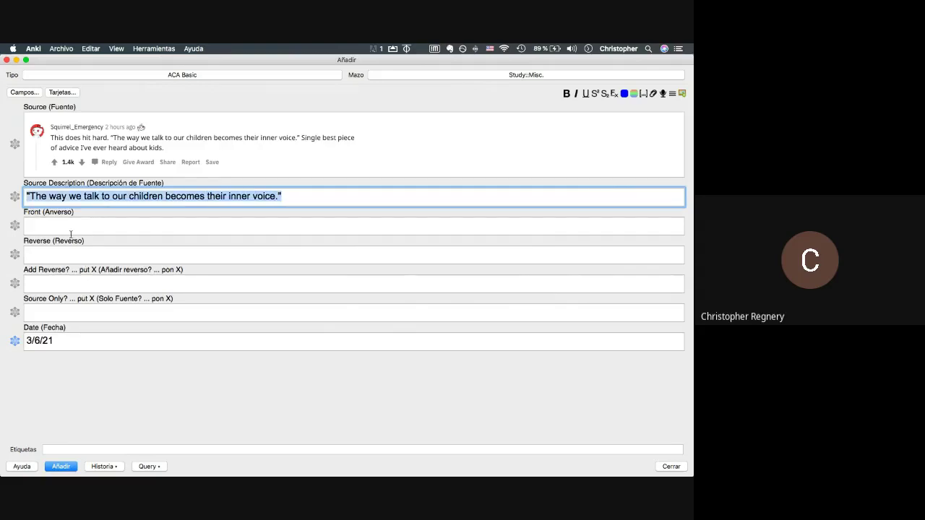
Enter "What becomes a child's inner voice?" as the Front and "The way their parents (and peers) talk to them." as the Reverse.
{"action": "left_click", "coordinate": [70, 231]}
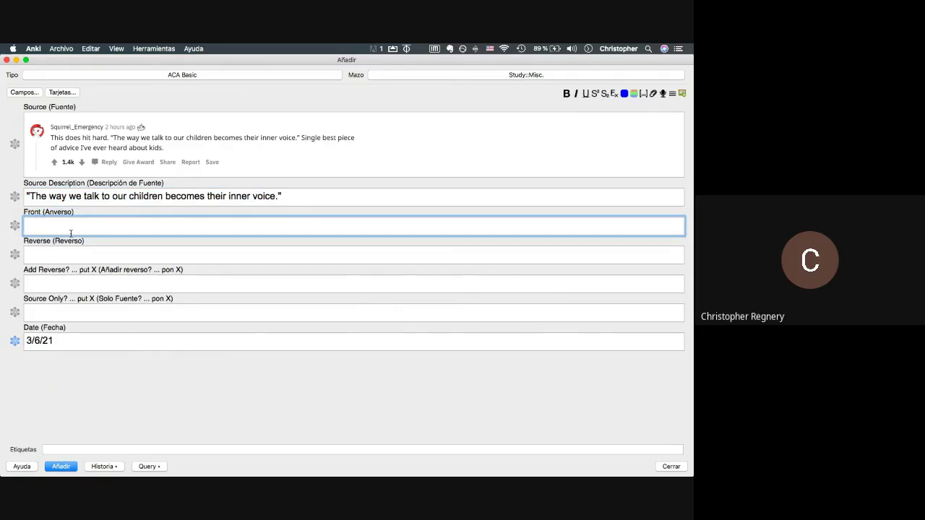
{"action": "type", "text": "What becomes a child's inner voice?"}
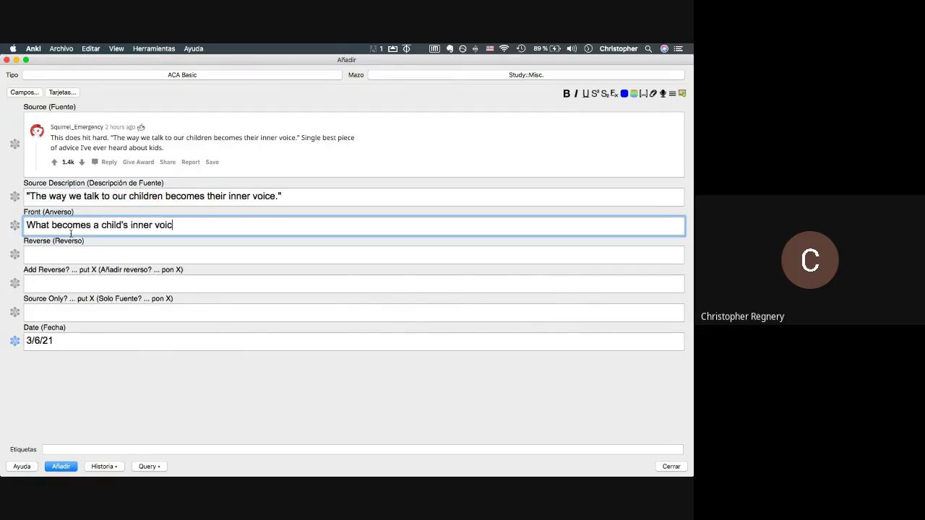
{"action": "key", "text": "Tab"}
{"action": "type", "text": "The way"}
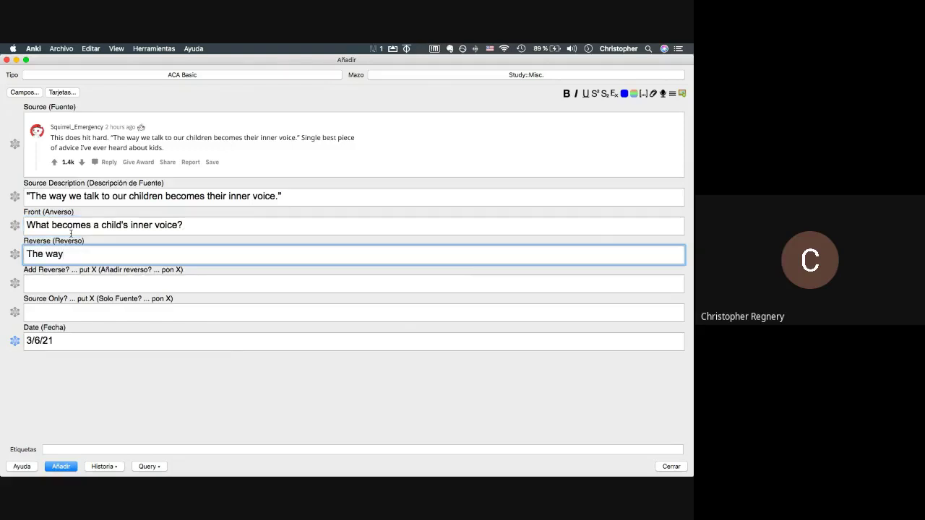
{"action": "type", "text": " their parents (and peers"}
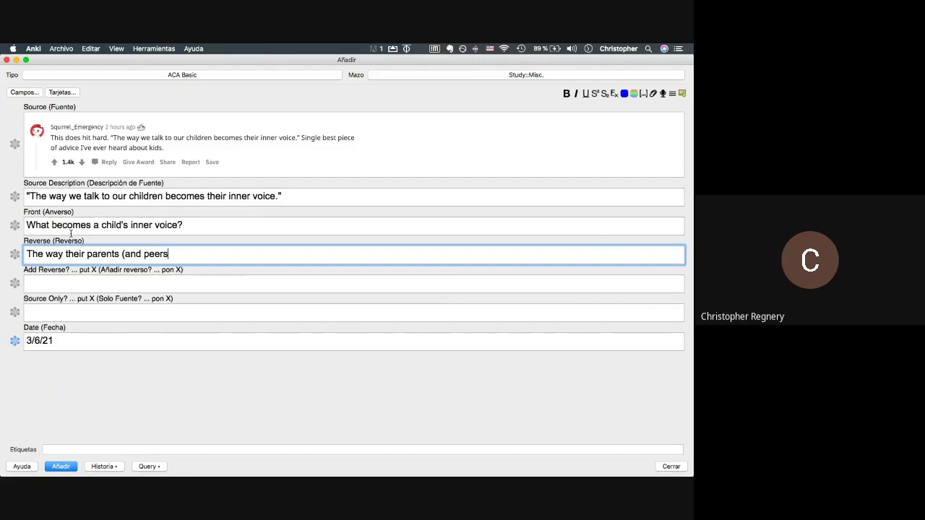
{"action": "type", "text": ") talk to them."}
Mark Add Reverse with an x and add the inner voice note to the deck.
{"action": "left_click", "coordinate": [82, 389]}
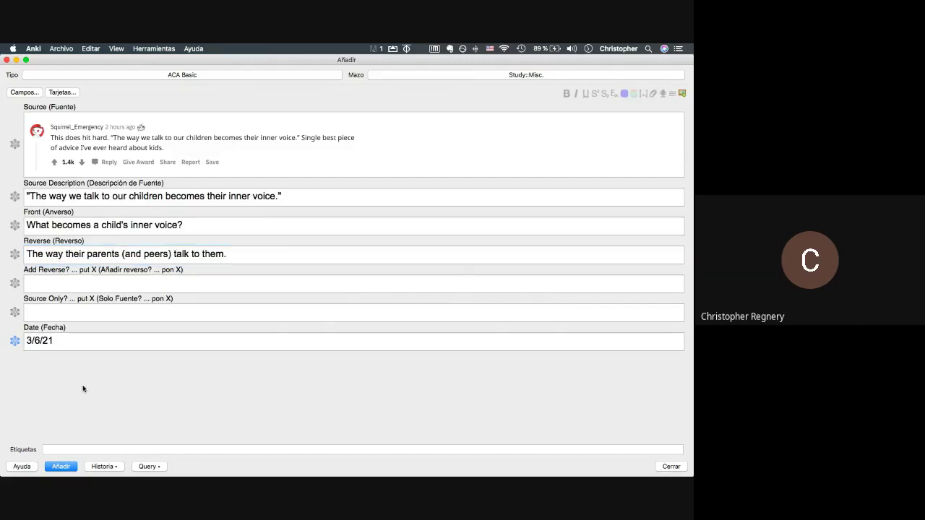
{"action": "left_click", "coordinate": [170, 286]}
{"action": "type", "text": "x"}
{"action": "key", "text": "ctrl+Return"}
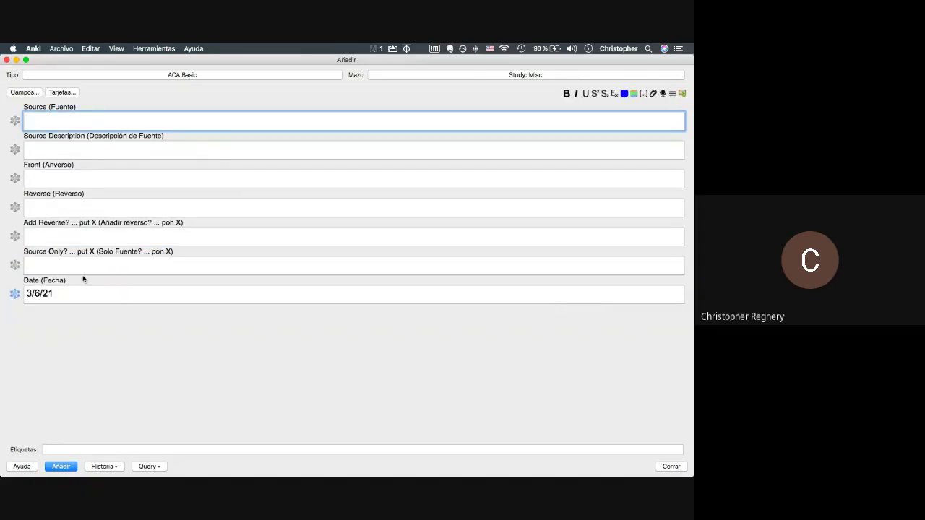
Try to insert the Big Ideas image "NPC within a simulation?" from Finder into the new note's Source field and preview the image.
{"action": "key", "text": "super+Tab"}
{"action": "key", "text": "super+Tab"}
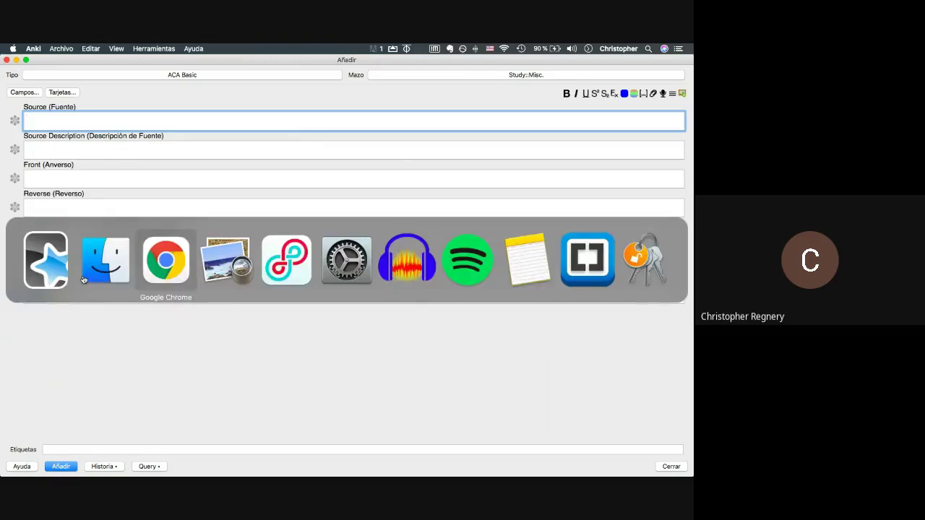
{"action": "left_click", "coordinate": [112, 278]}
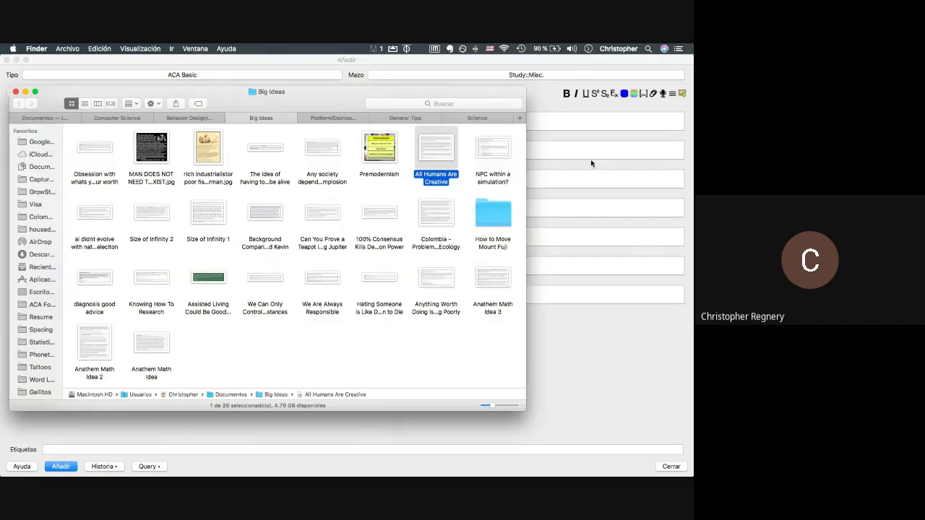
{"action": "left_click", "coordinate": [492, 160]}
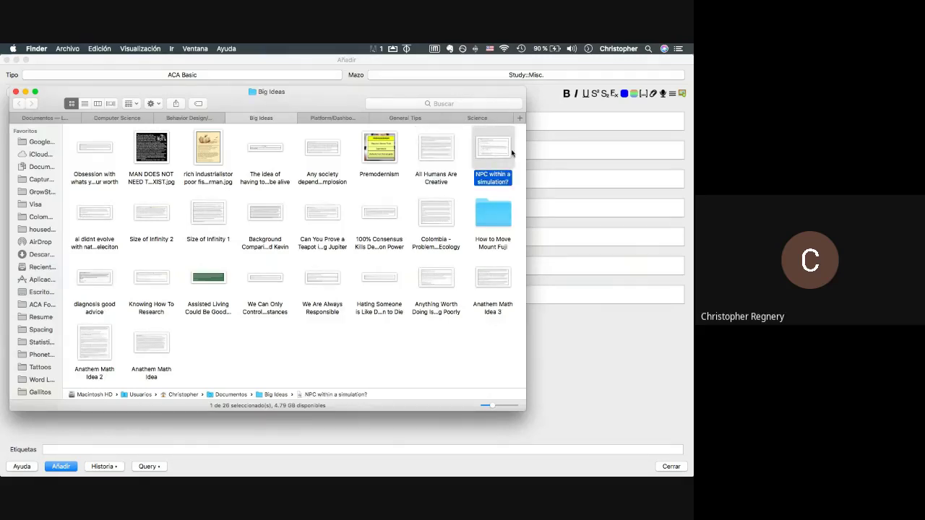
{"action": "left_click_drag", "start_coordinate": [510, 150], "coordinate": [280, 125]}
{"action": "left_click_drag", "start_coordinate": [312, 94], "coordinate": [316, 193]}
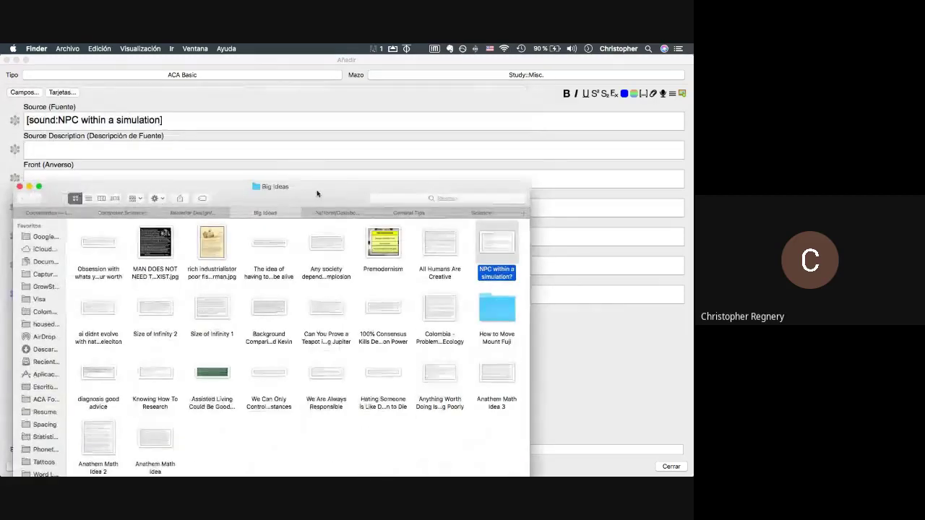
{"action": "key", "text": "space"}
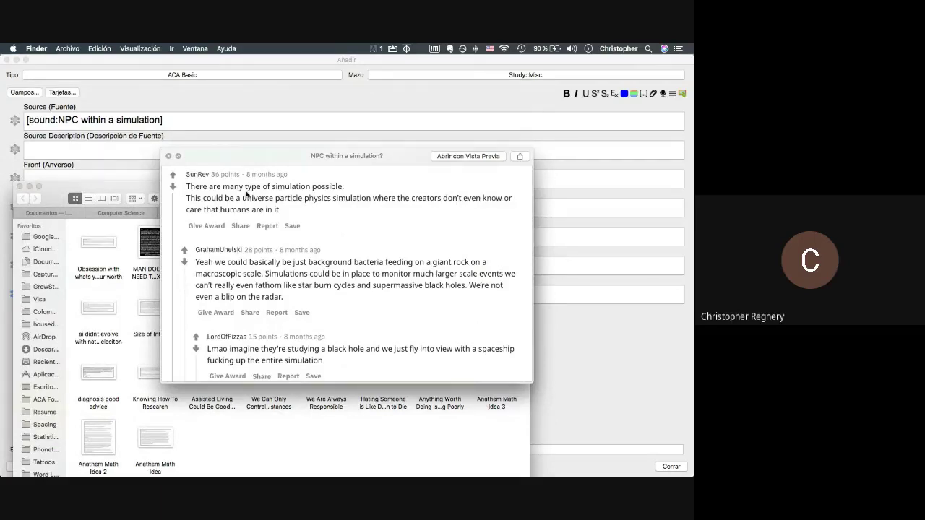
{"action": "key", "text": "space"}
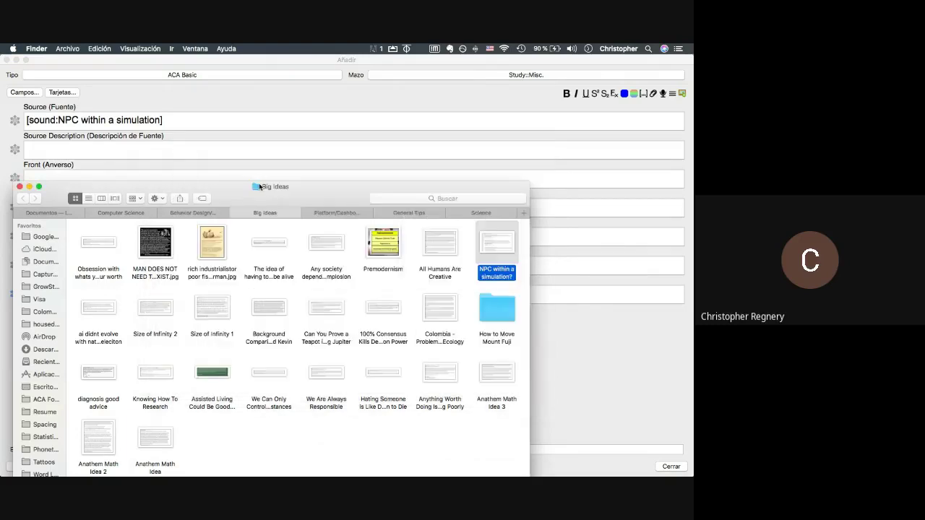
Clear the "NPC within a simulation" sound reference from the Source field.
{"action": "left_click", "coordinate": [181, 120]}
{"action": "left_click_drag", "start_coordinate": [181, 119], "coordinate": [26, 106]}
{"action": "key", "text": "BackSpace"}
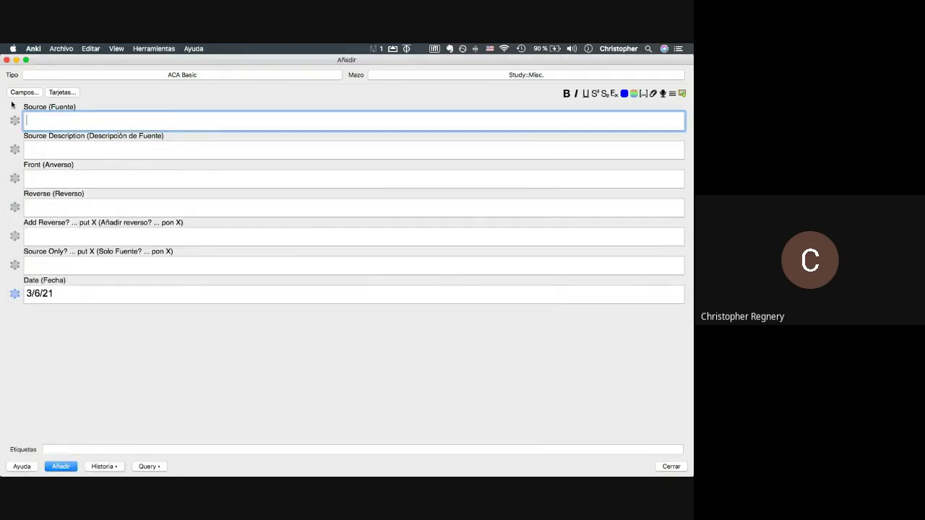
Insert the Big Ideas image "We Are Always Responsible" from Finder into the empty Source field.
{"action": "key", "text": "super+Tab"}
{"action": "left_click_drag", "start_coordinate": [313, 194], "coordinate": [312, 107]}
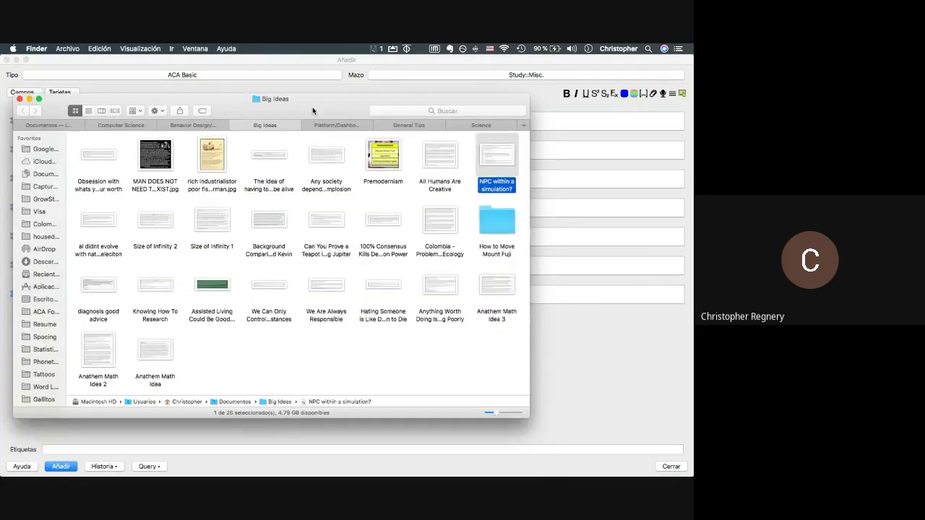
{"action": "left_click", "coordinate": [273, 325]}
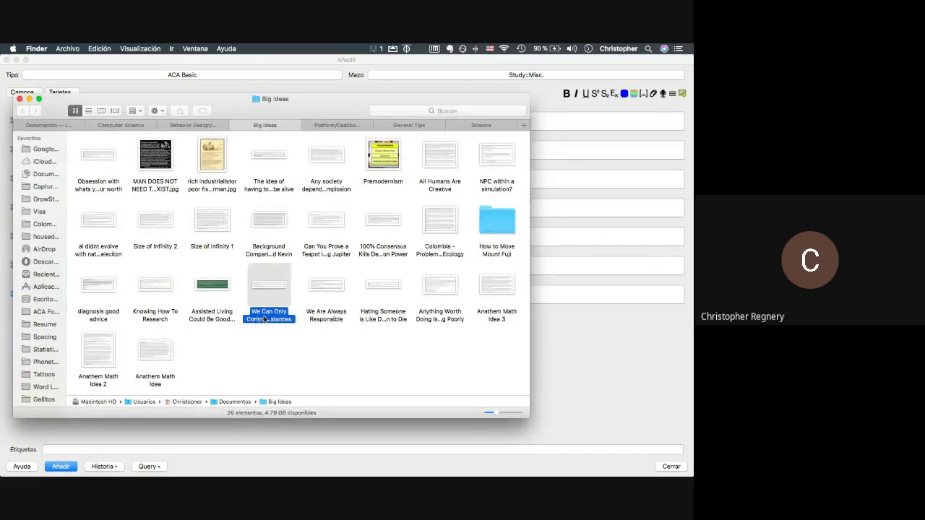
{"action": "left_click", "coordinate": [329, 322]}
{"action": "left_click_drag", "start_coordinate": [332, 324], "coordinate": [435, 371]}
{"action": "key", "text": "super+Tab"}
{"action": "key", "text": "super+Tab"}
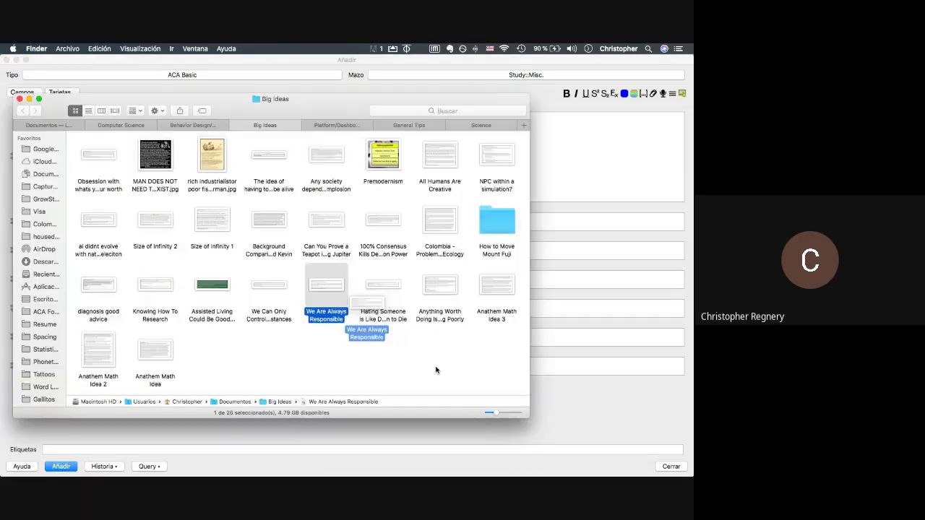
Preview the Big Ideas images "We Are Always Responsible" and "Knowing How To Research" to read their contents.
{"action": "key", "text": "space"}
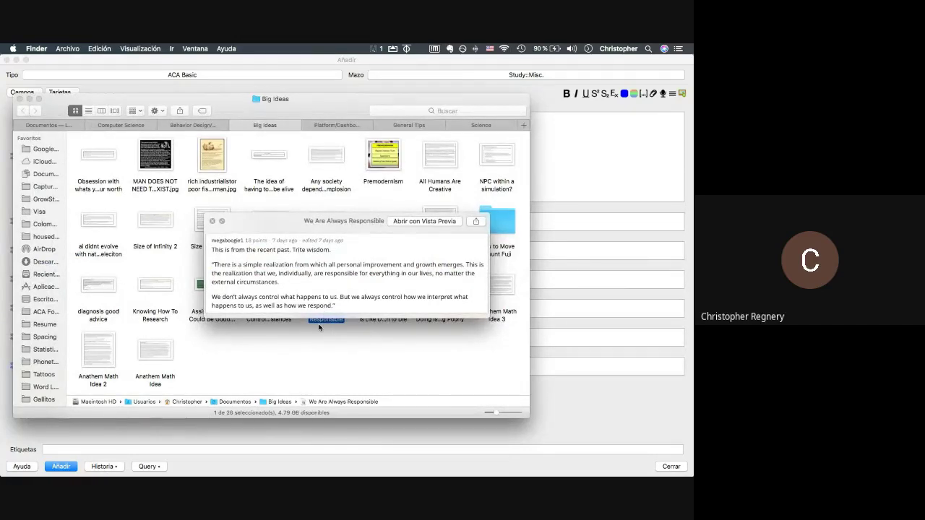
{"action": "left_click", "coordinate": [155, 318]}
{"action": "key", "text": "space"}
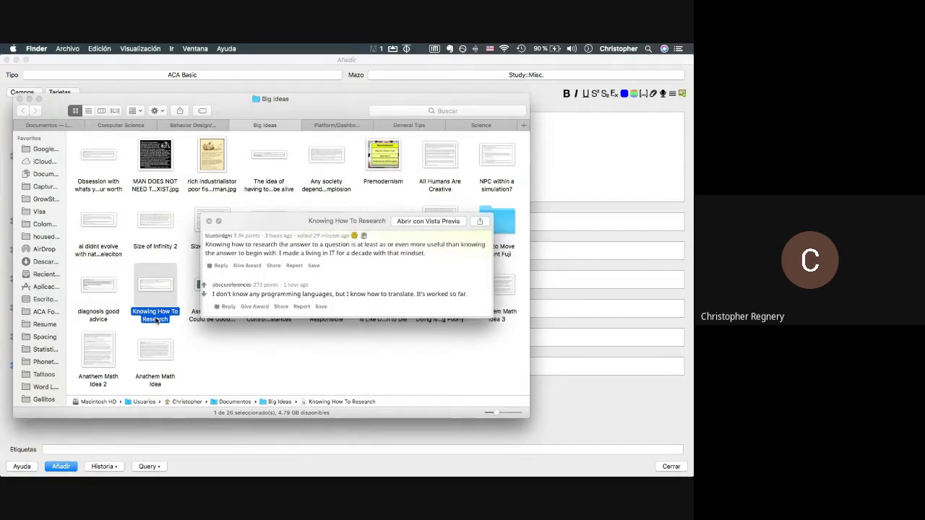
{"action": "key", "text": "space"}
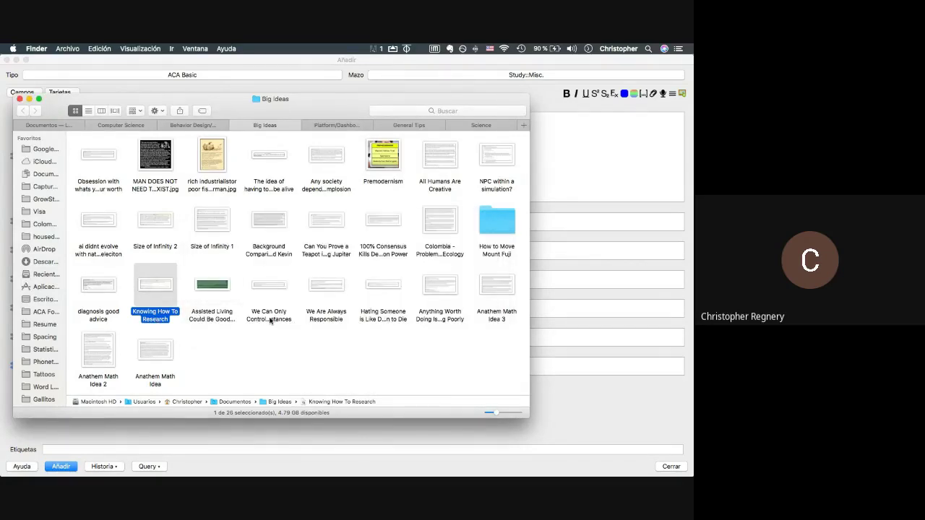
{"action": "left_click", "coordinate": [271, 321]}
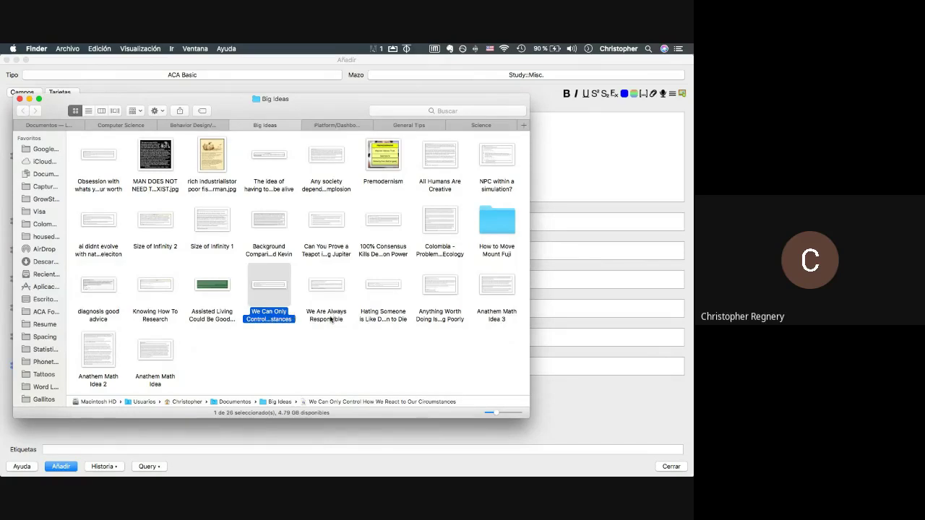
{"action": "left_click_drag", "start_coordinate": [331, 320], "coordinate": [349, 200]}
Enter "We are responsible for everything in our lives." as the Source Description in Anki and add the note.
{"action": "key", "text": "super+Tab"}
{"action": "left_click", "coordinate": [92, 229]}
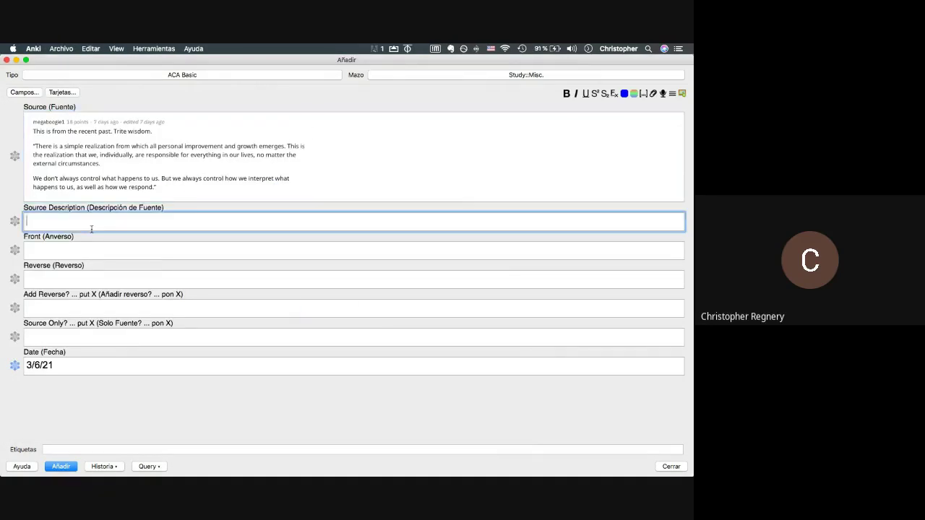
{"action": "type", "text": "There"}
{"action": "key", "text": "BackSpace"}
{"action": "key", "text": "BackSpace"}
{"action": "key", "text": "BackSpace"}
{"action": "key", "text": "BackSpace"}
{"action": "type", "text": "We are responsible for everything in our lives."}
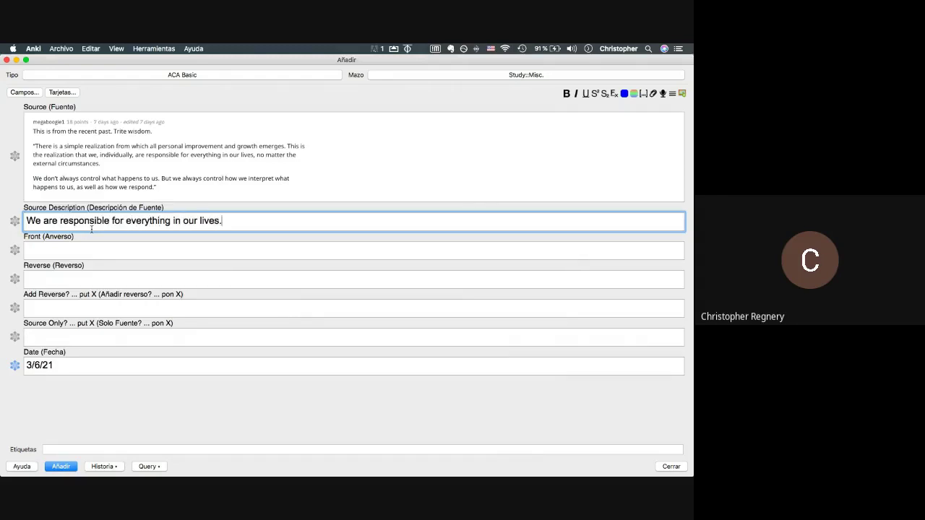
{"action": "key", "text": "super+Return"}
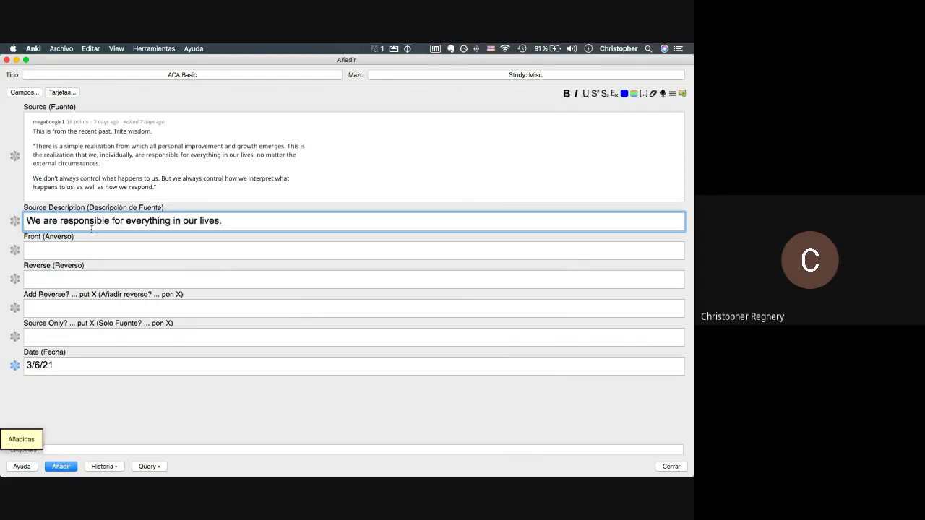
Clear the covered "We Are Always Responsible" image from Big Ideas in Finder and switch to the Science folder.
{"action": "key", "text": "super+Tab"}
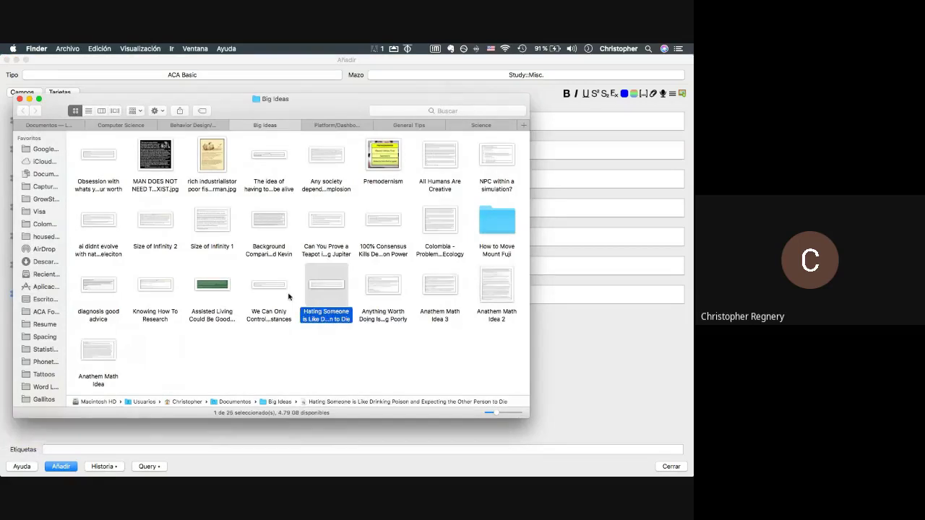
{"action": "left_click", "coordinate": [267, 347]}
{"action": "left_click", "coordinate": [343, 127]}
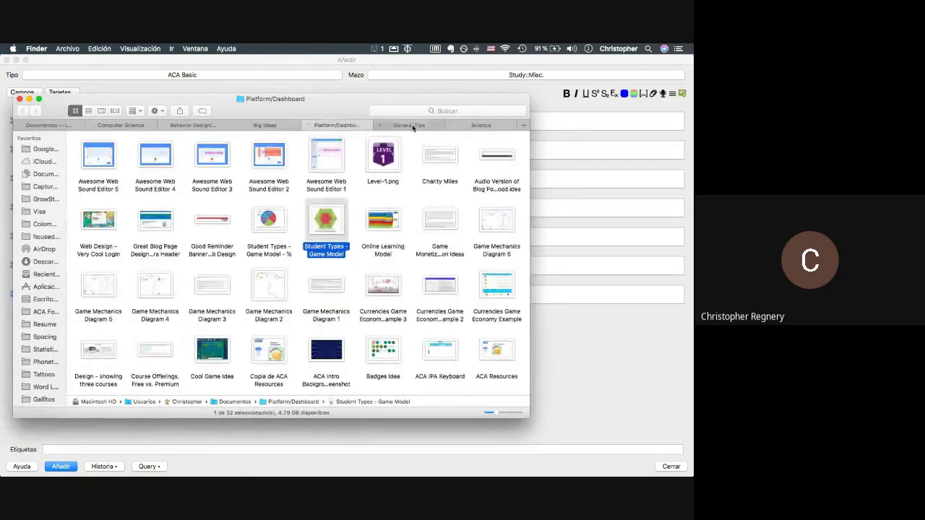
{"action": "left_click", "coordinate": [409, 126]}
{"action": "left_click", "coordinate": [476, 126]}
Insert the Science image "True Size of Andromeda Galaxy" into the Source field of Anki's new note.
{"action": "left_click", "coordinate": [266, 330]}
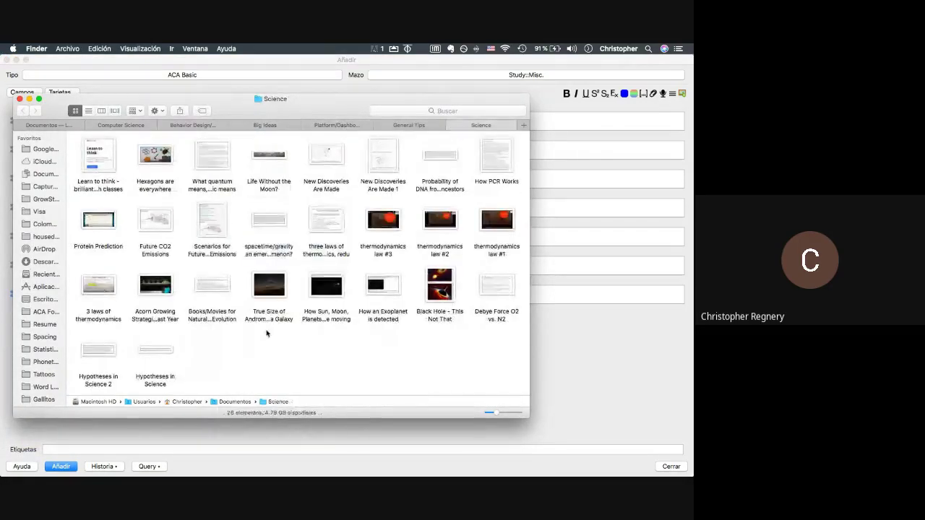
{"action": "left_click", "coordinate": [272, 290]}
{"action": "left_click_drag", "start_coordinate": [271, 290], "coordinate": [163, 125]}
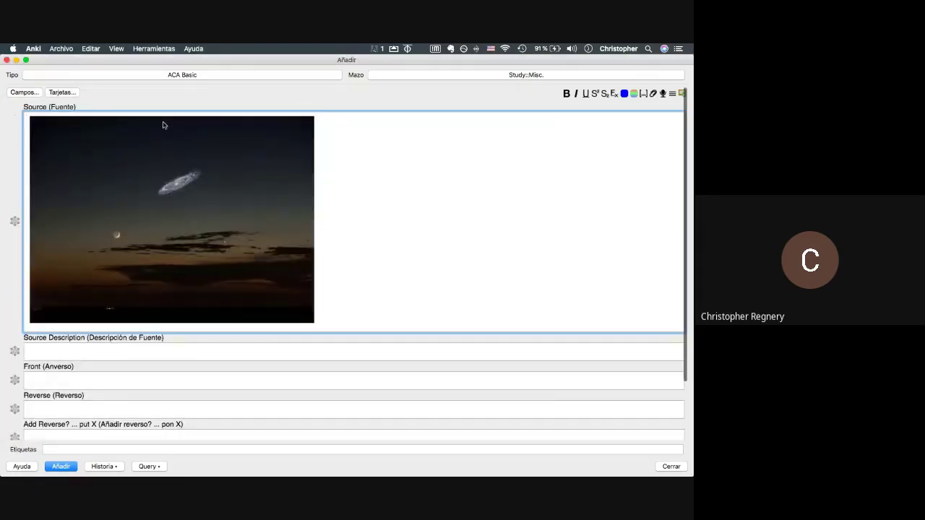
Copy the image's file name "True Size of Andromeda Galaxy" from Finder into the Source Description and add the note.
{"action": "key", "text": "Tab"}
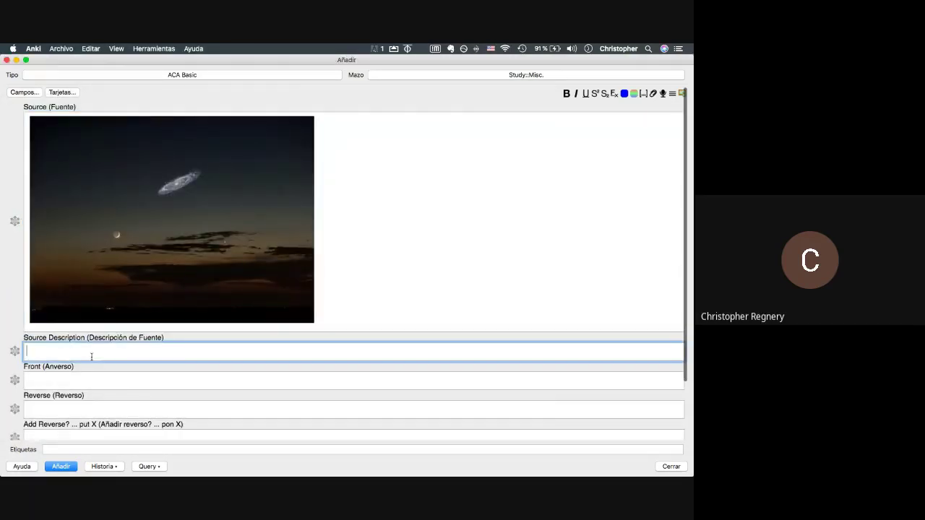
{"action": "type", "text": "True s"}
{"action": "key", "text": "super+Tab"}
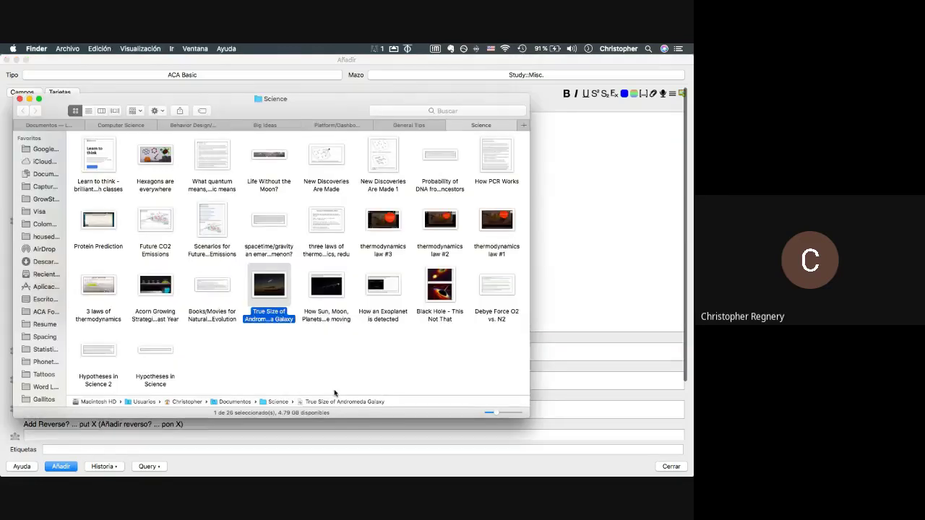
{"action": "left_click", "coordinate": [274, 320]}
{"action": "key", "text": "super+c"}
{"action": "key", "text": "super+Tab"}
{"action": "key", "text": "super+a"}
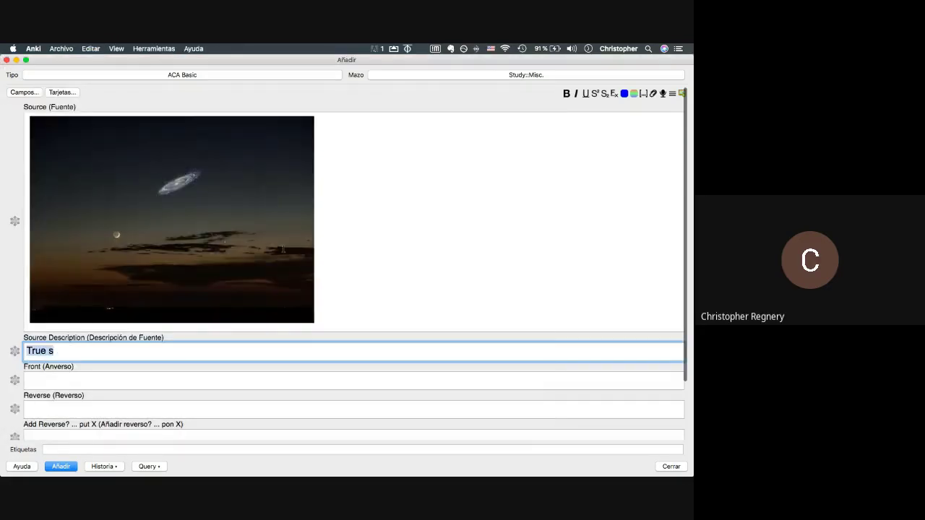
{"action": "key", "text": "super+v"}
{"action": "scroll", "coordinate": [241, 410], "scroll_direction": "down", "scroll_amount": 5}
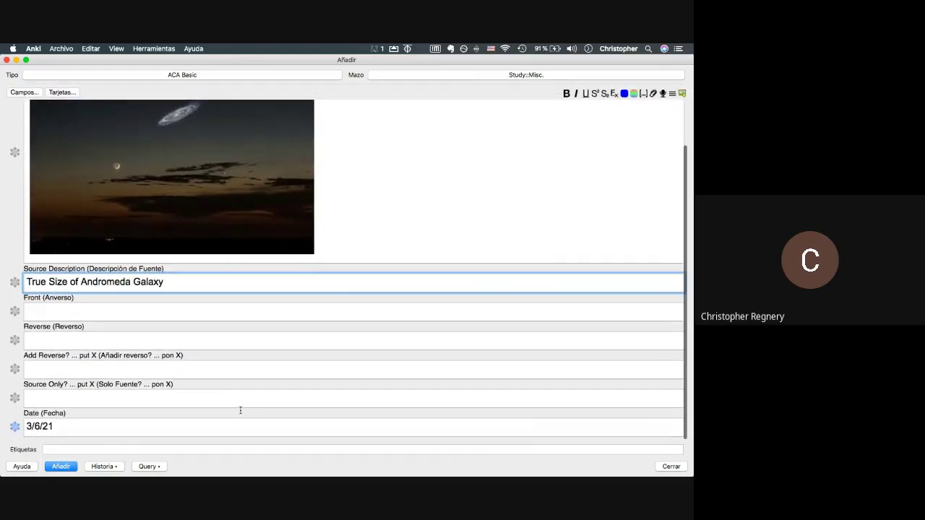
{"action": "key", "text": "super+Return"}
Preview the Science image "Protein Prediction" in Finder and insert it into the new note's Source field.
{"action": "key", "text": "super+Tab"}
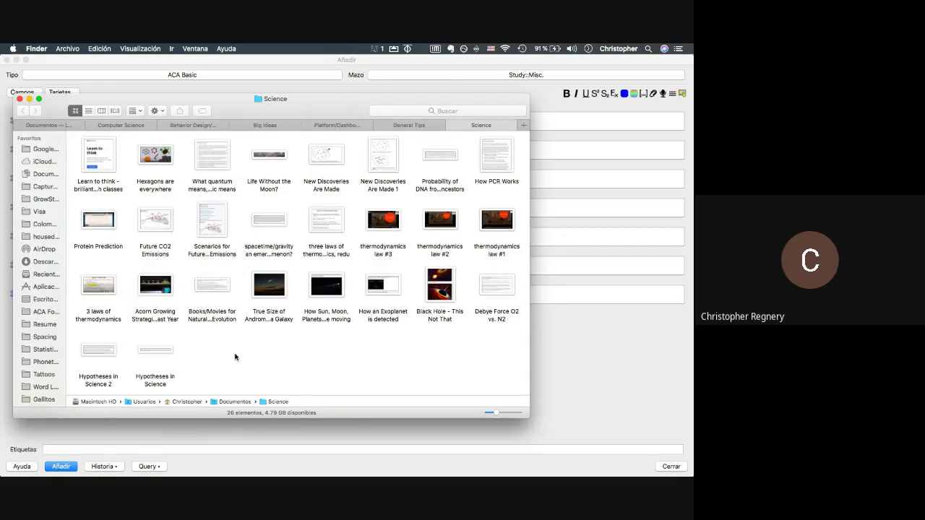
{"action": "left_click", "coordinate": [155, 351]}
{"action": "left_click", "coordinate": [94, 220]}
{"action": "key", "text": "space"}
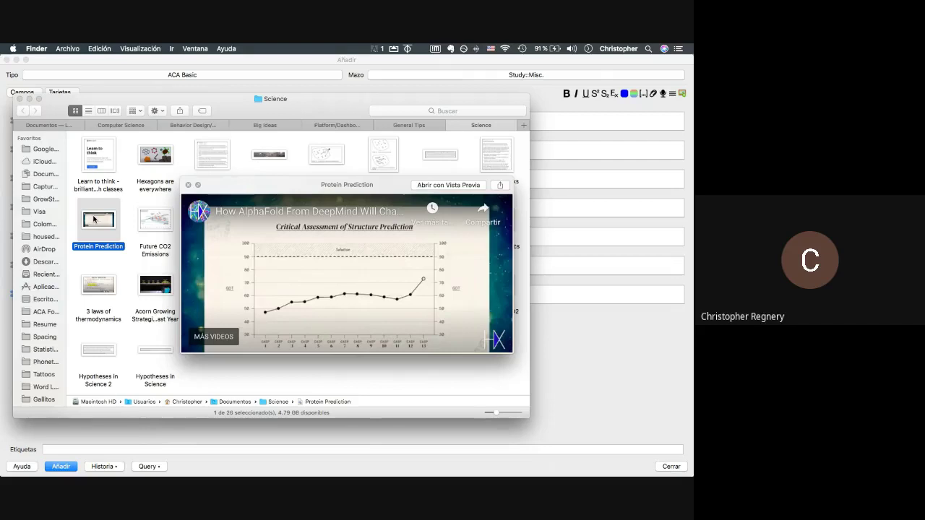
{"action": "left_click_drag", "start_coordinate": [93, 219], "coordinate": [82, 123]}
Enter "How close AI is getting to protein folding structure prediction." as the Protein Prediction note's Source Description in Anki and add the note.
{"action": "key", "text": "super+Tab"}
{"action": "left_click", "coordinate": [100, 303]}
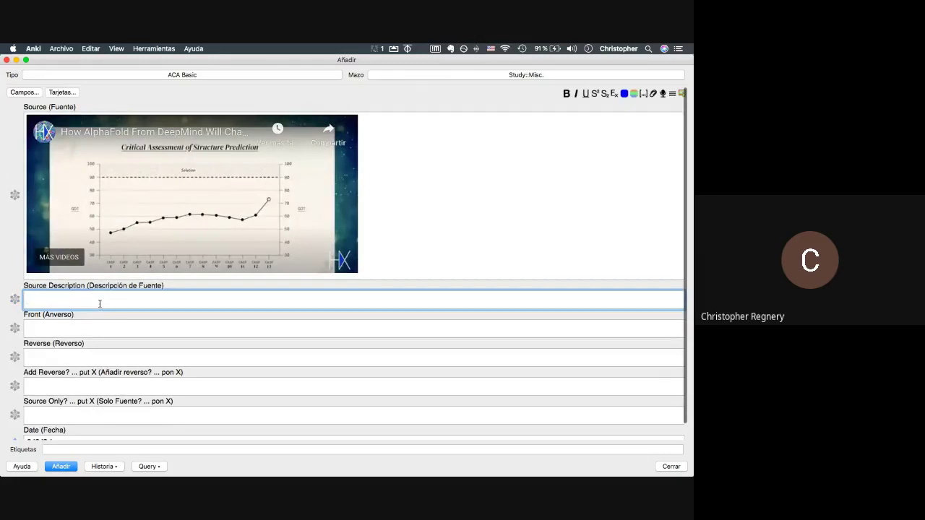
{"action": "type", "text": "How close AI is getting to "}
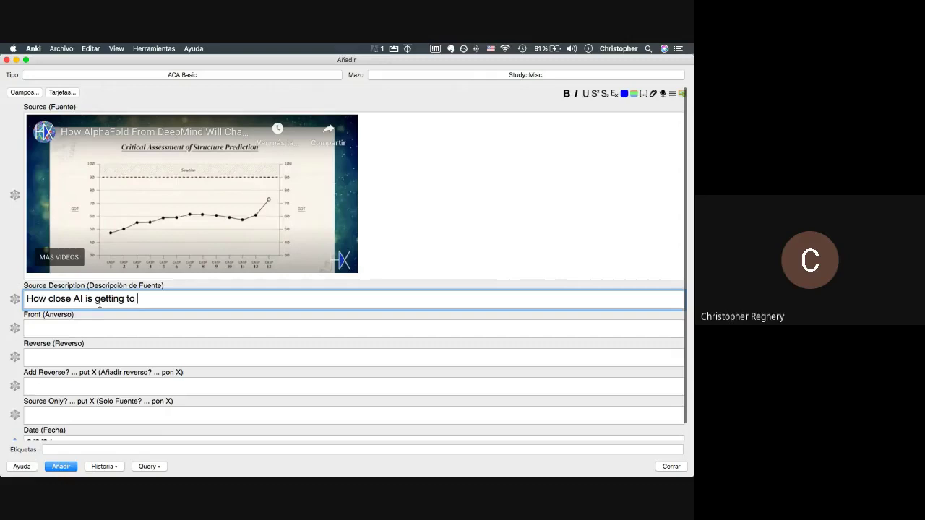
{"action": "type", "text": "protein folding"}
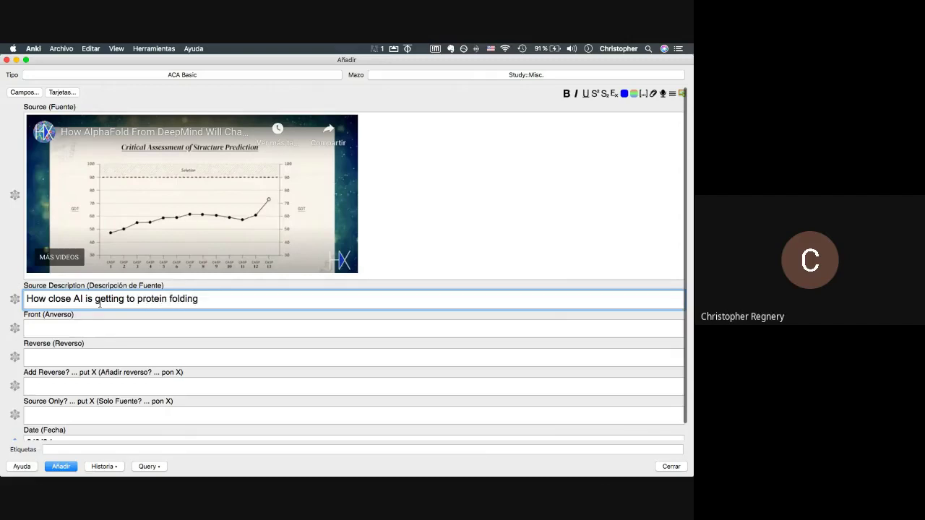
{"action": "type", "text": " structure predic"}
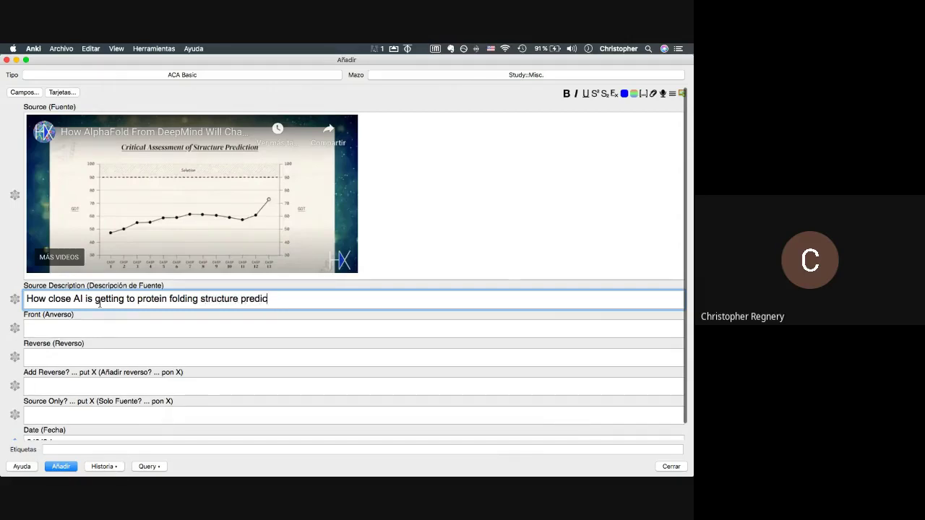
{"action": "type", "text": "tion."}
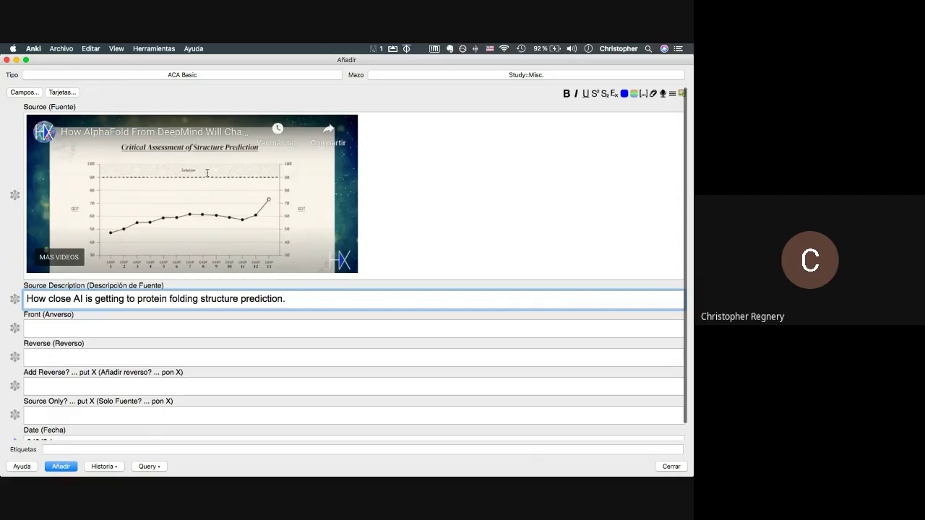
{"action": "key", "text": "super+Return"}
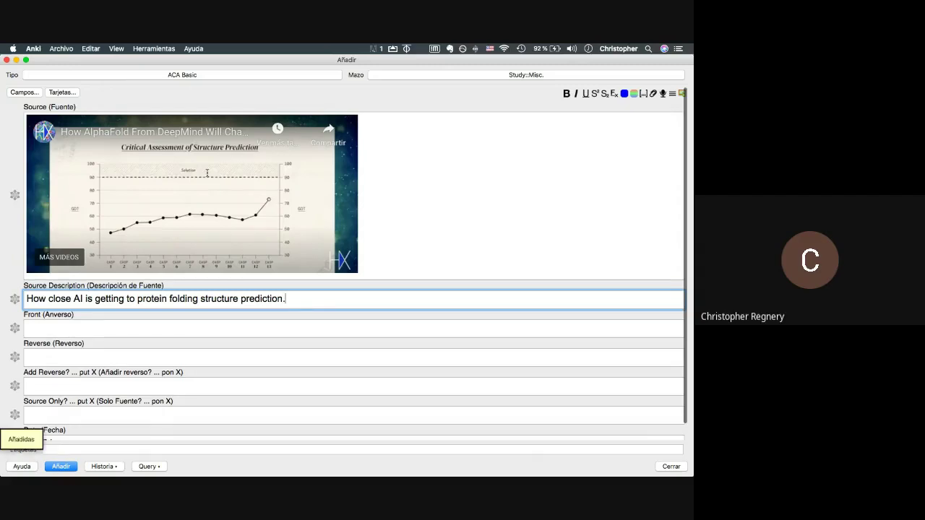
Clear the covered "Protein Prediction" image from the Science folder in Finder and preview "3 laws of thermodynamics".
{"action": "key", "text": "super+Tab"}
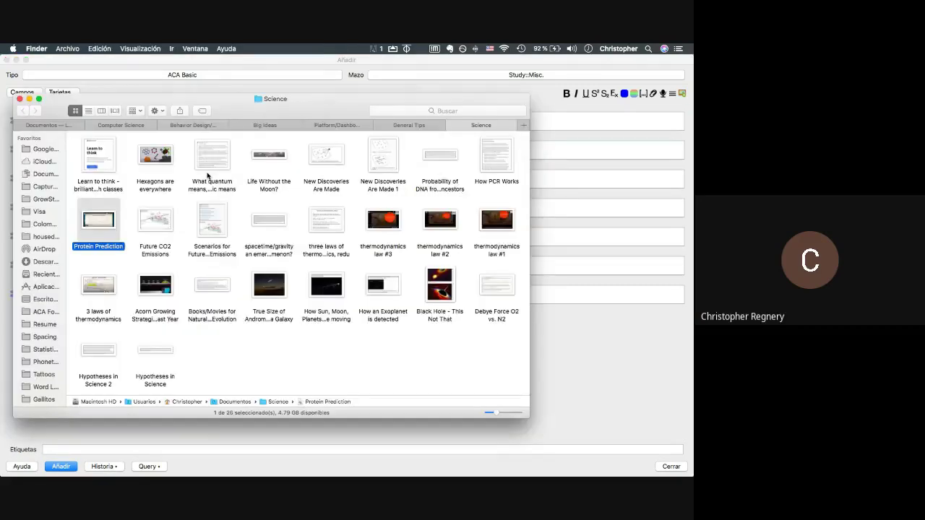
{"action": "key", "text": "super+BackSpace"}
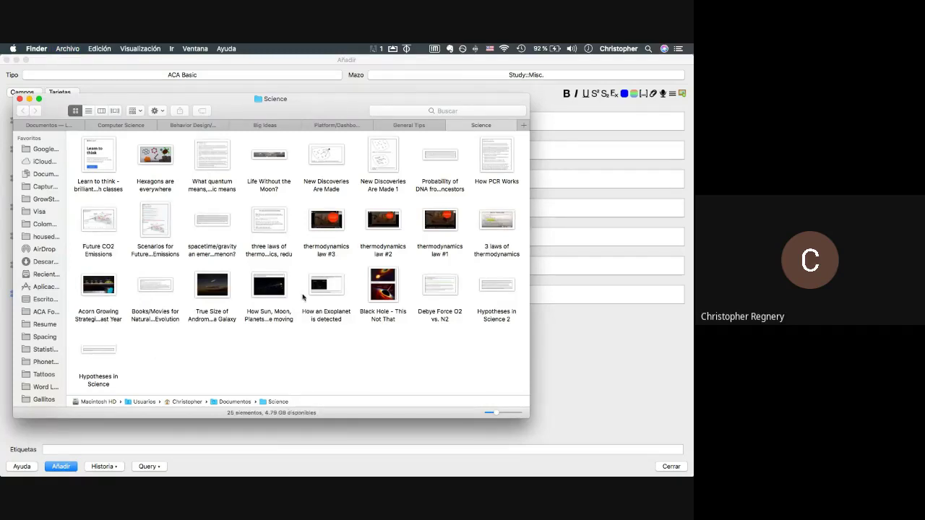
{"action": "left_click", "coordinate": [502, 222]}
{"action": "key", "text": "space"}
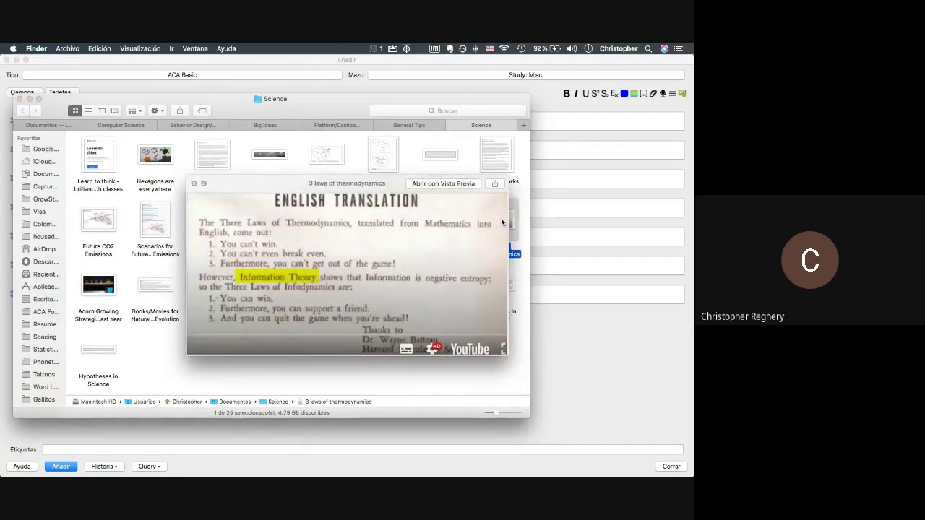
{"action": "key", "text": "space"}
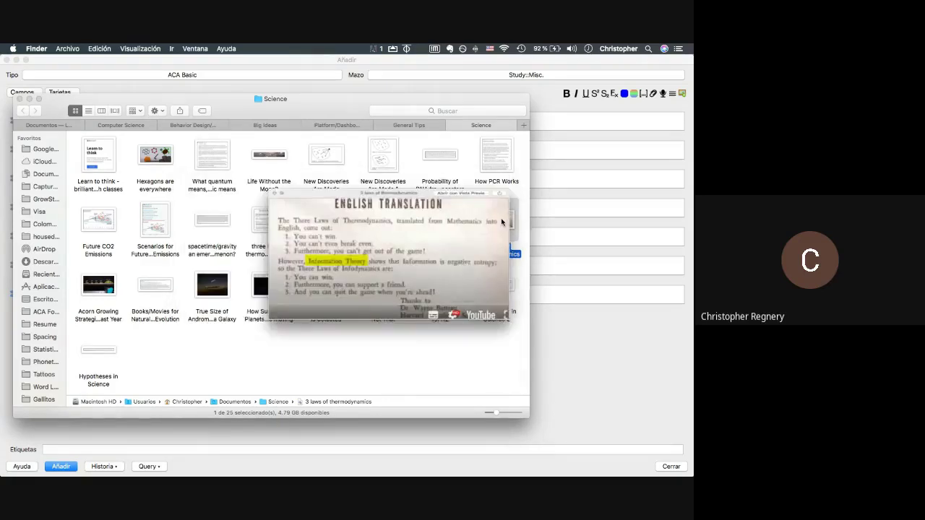
Preview the Science image "Acorn Growing Strategies - Mast Year" and view its full file name.
{"action": "left_click", "coordinate": [99, 284]}
{"action": "key", "text": "space"}
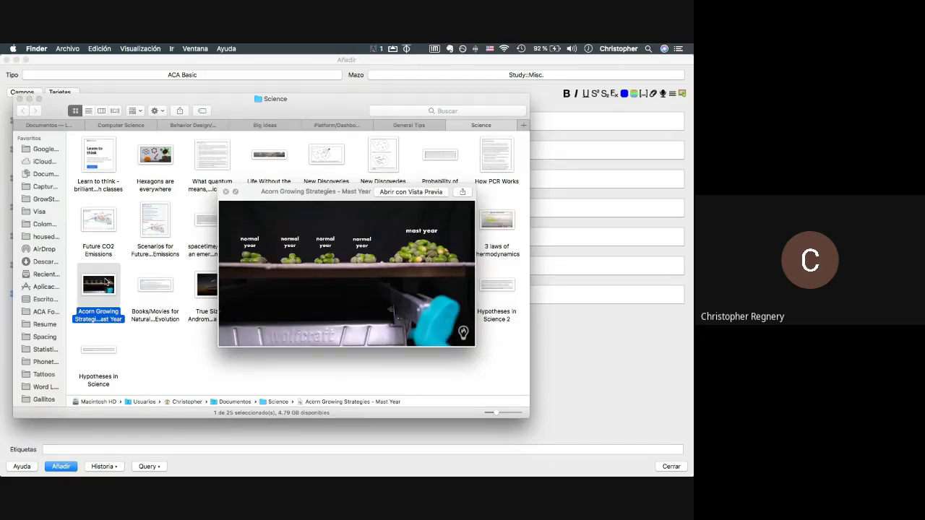
{"action": "key", "text": "space"}
{"action": "left_click", "coordinate": [103, 320]}
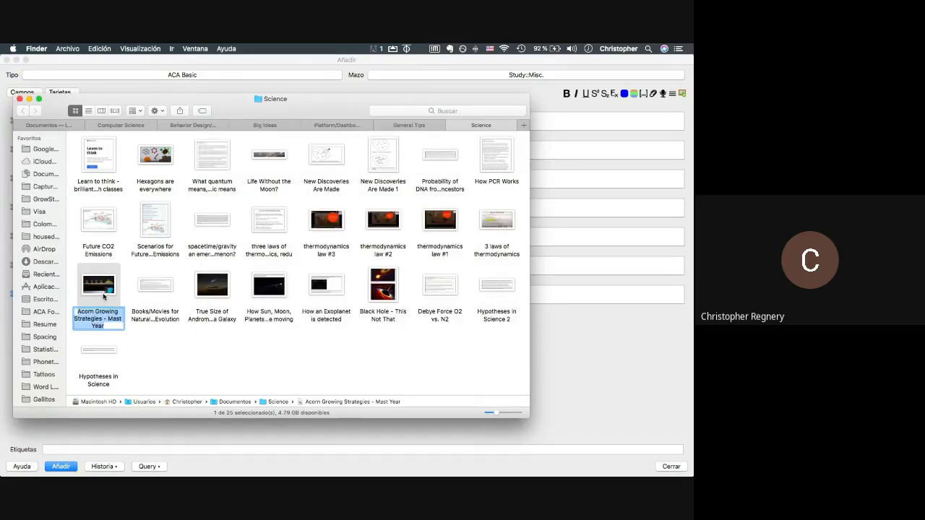
{"action": "key", "text": "Return"}
{"action": "key", "text": "space"}
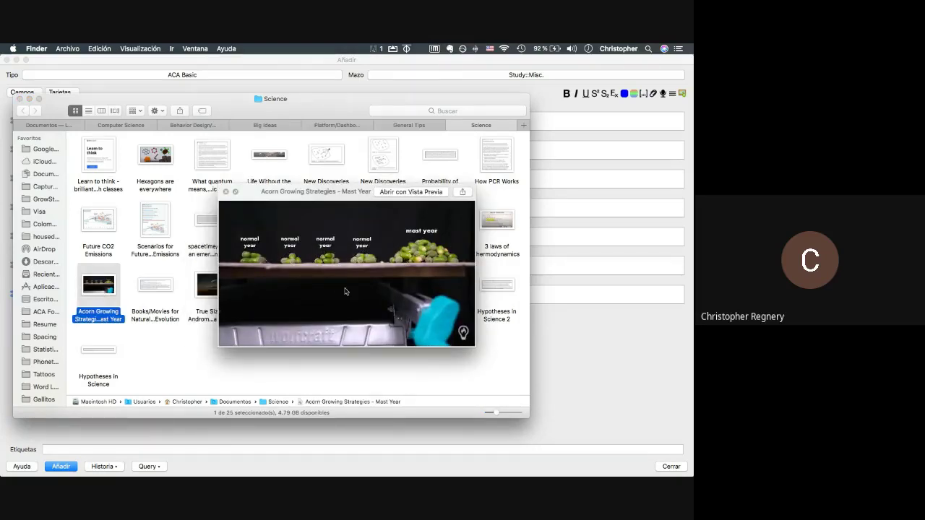
{"action": "key", "text": "space"}
{"action": "left_click", "coordinate": [179, 336]}
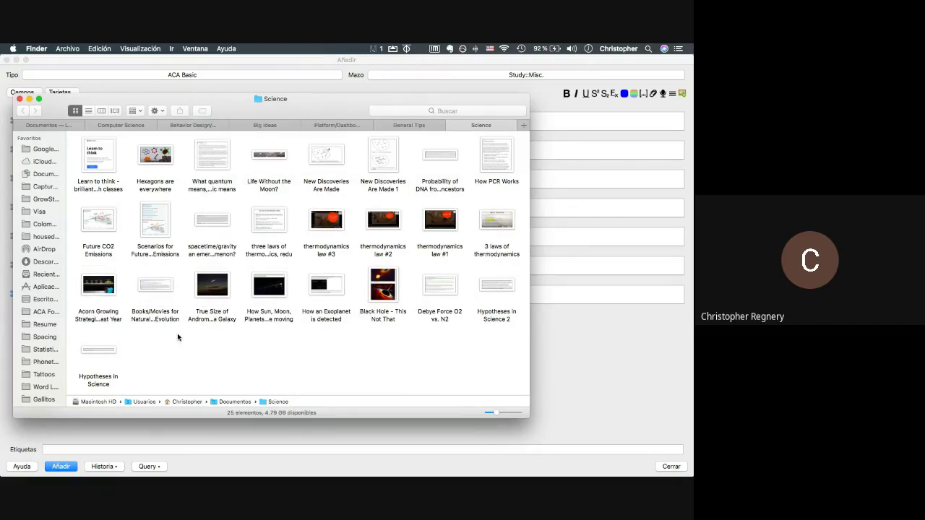
Check the current date and time on the system clock.
{"action": "left_click", "coordinate": [178, 317]}
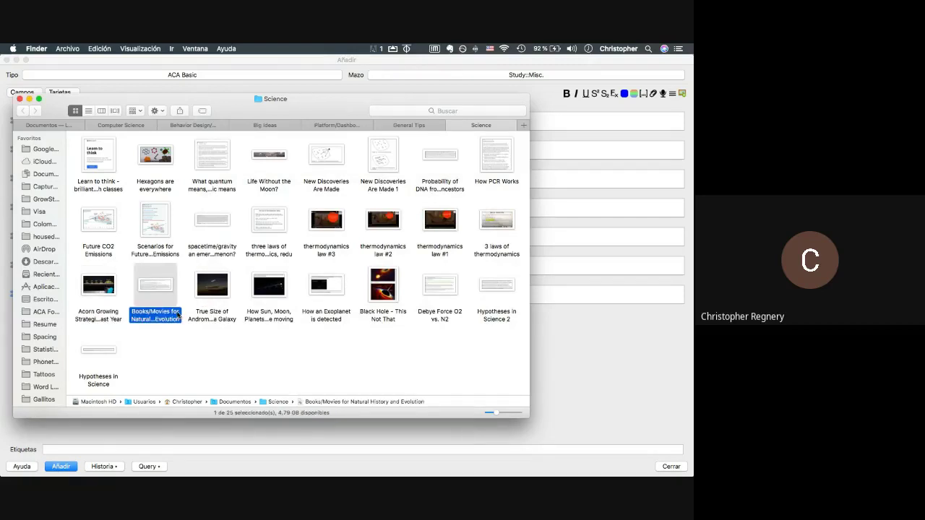
{"action": "left_click", "coordinate": [588, 49]}
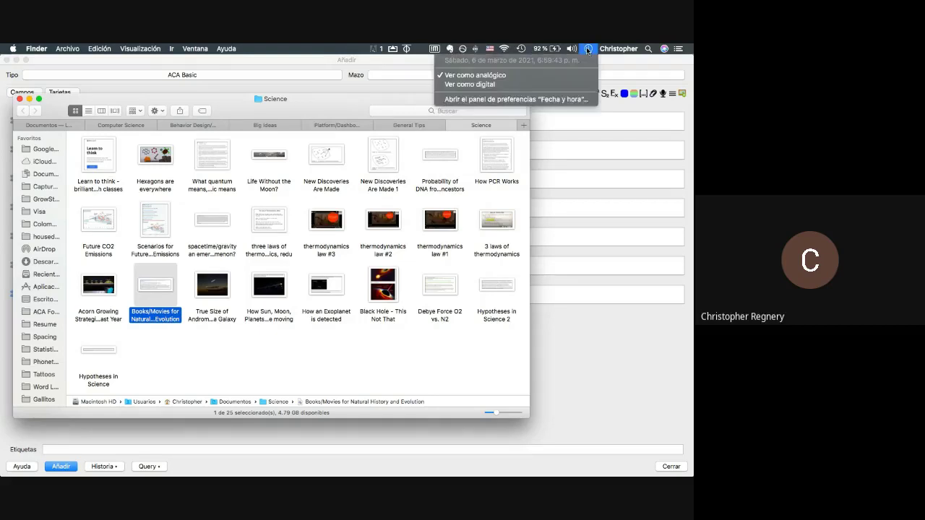
{"action": "left_click", "coordinate": [269, 390]}
{"action": "left_click", "coordinate": [288, 370]}
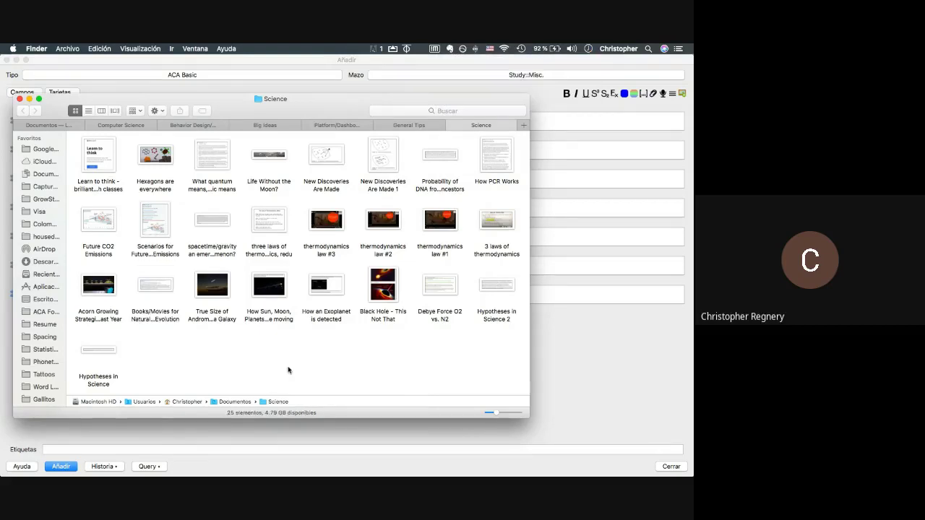
Preview the Science images "Black Hole - This Not That" and "Debye Force O2 vs. N2".
{"action": "left_click", "coordinate": [383, 289]}
{"action": "key", "text": "space"}
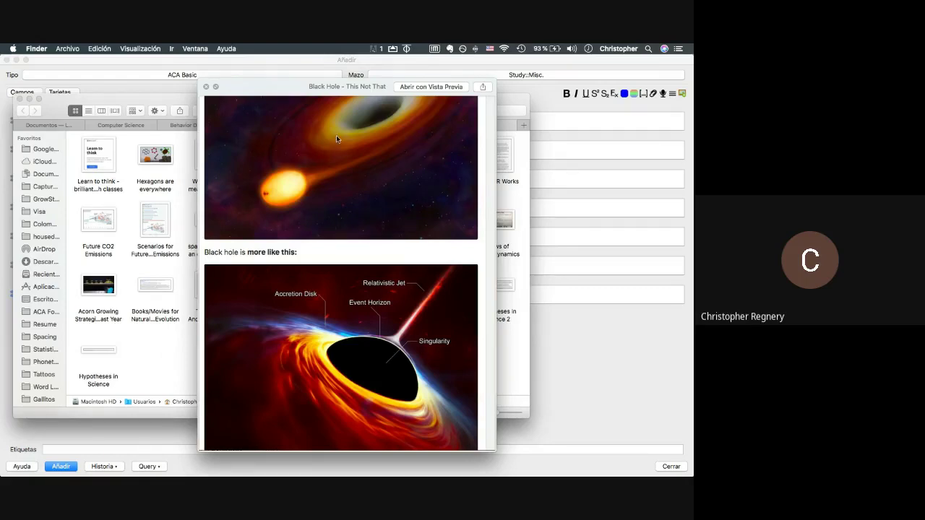
{"action": "key", "text": "space"}
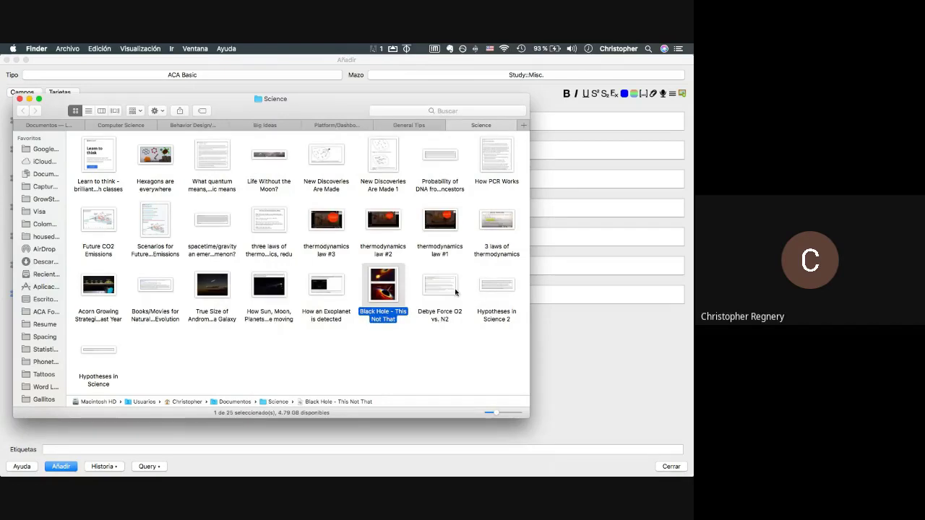
{"action": "left_click", "coordinate": [447, 287]}
{"action": "key", "text": "space"}
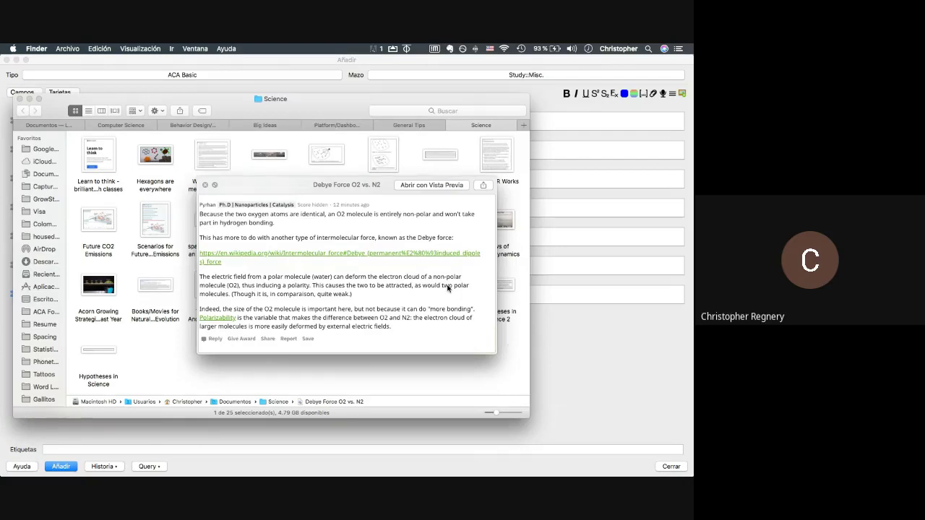
{"action": "key", "text": "space"}
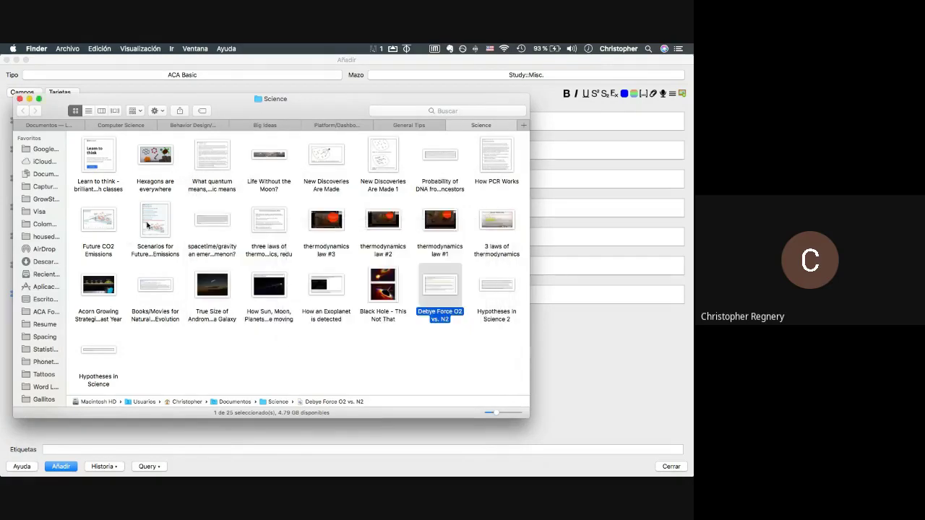
{"action": "left_click", "coordinate": [238, 277]}
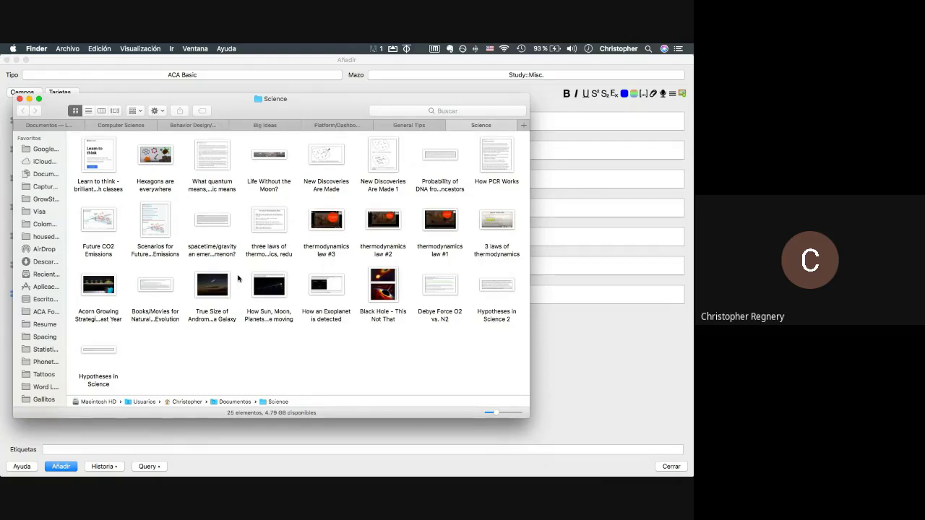
Switch to the Google Meet call in Chrome and open its additional call options.
{"action": "key", "text": "super+Tab"}
{"action": "left_click", "coordinate": [586, 322]}
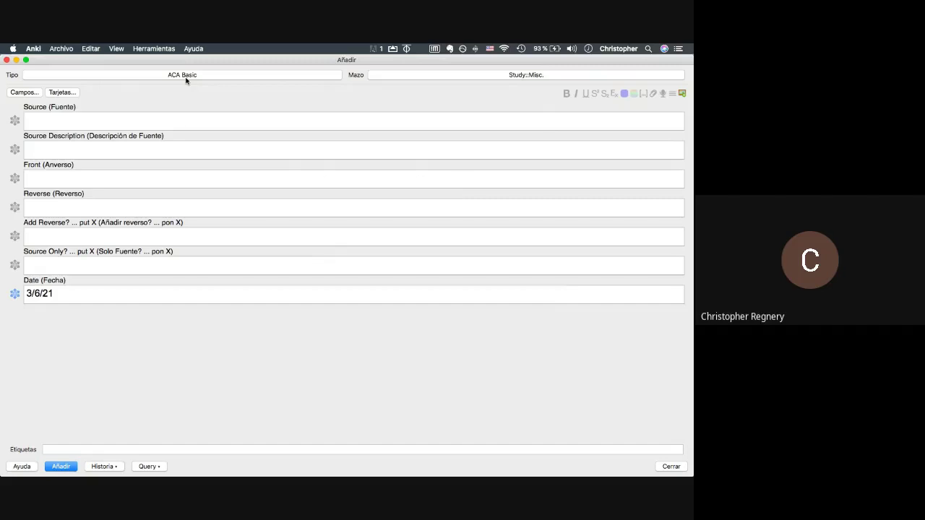
{"action": "key", "text": "super+Tab"}
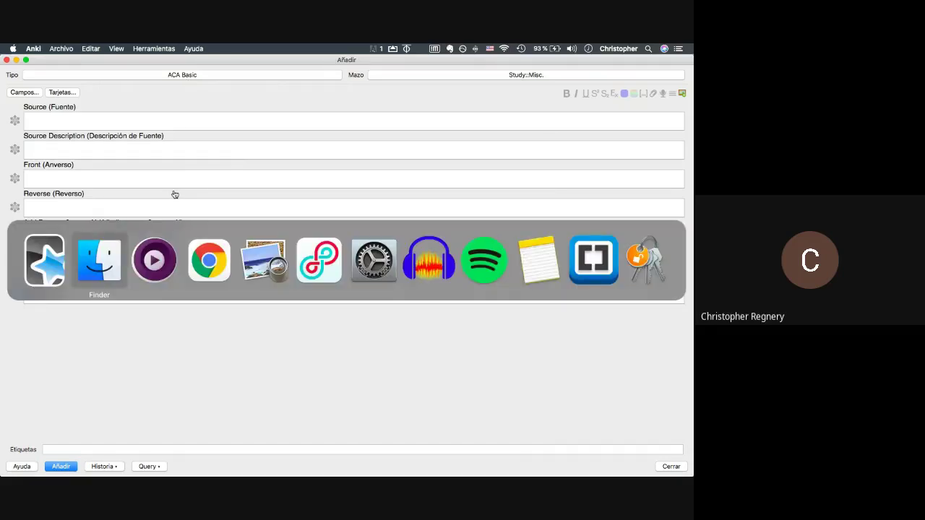
{"action": "key", "text": "super+Tab"}
{"action": "key", "text": "super+Tab"}
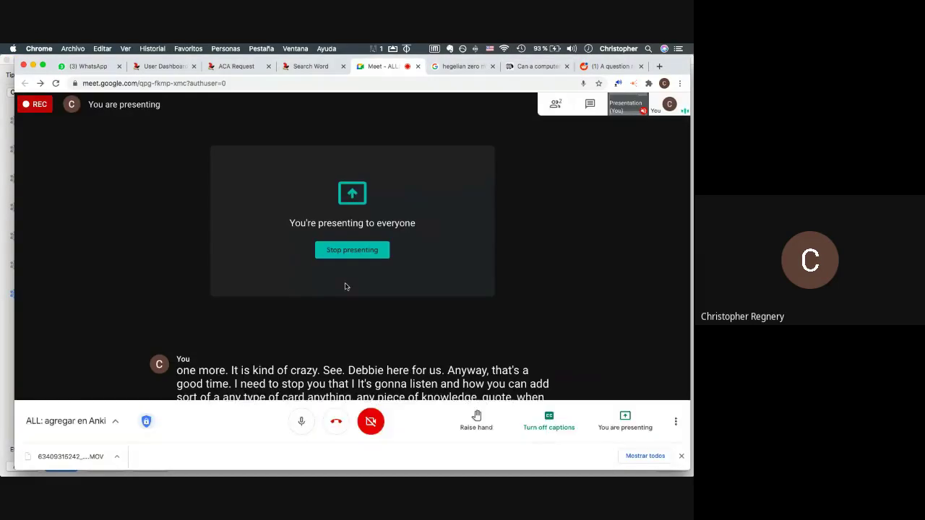
{"action": "left_click", "coordinate": [676, 426]}
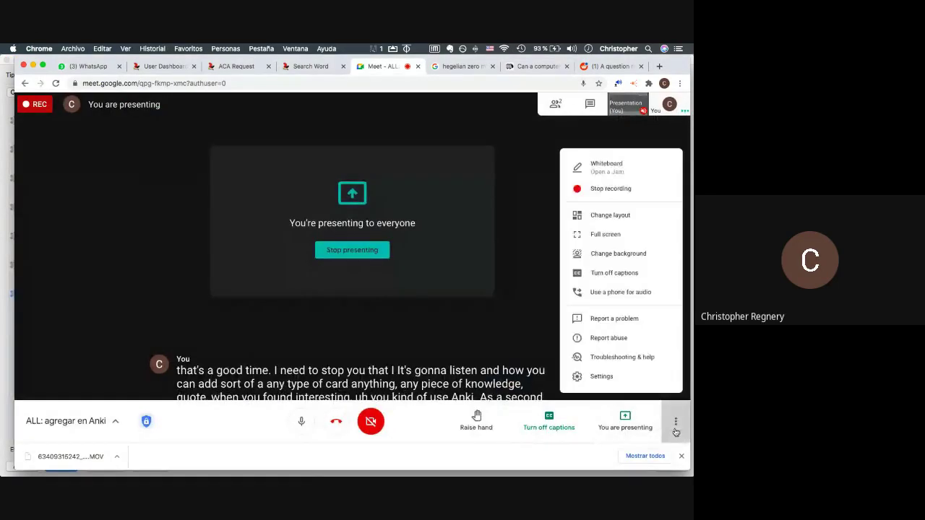